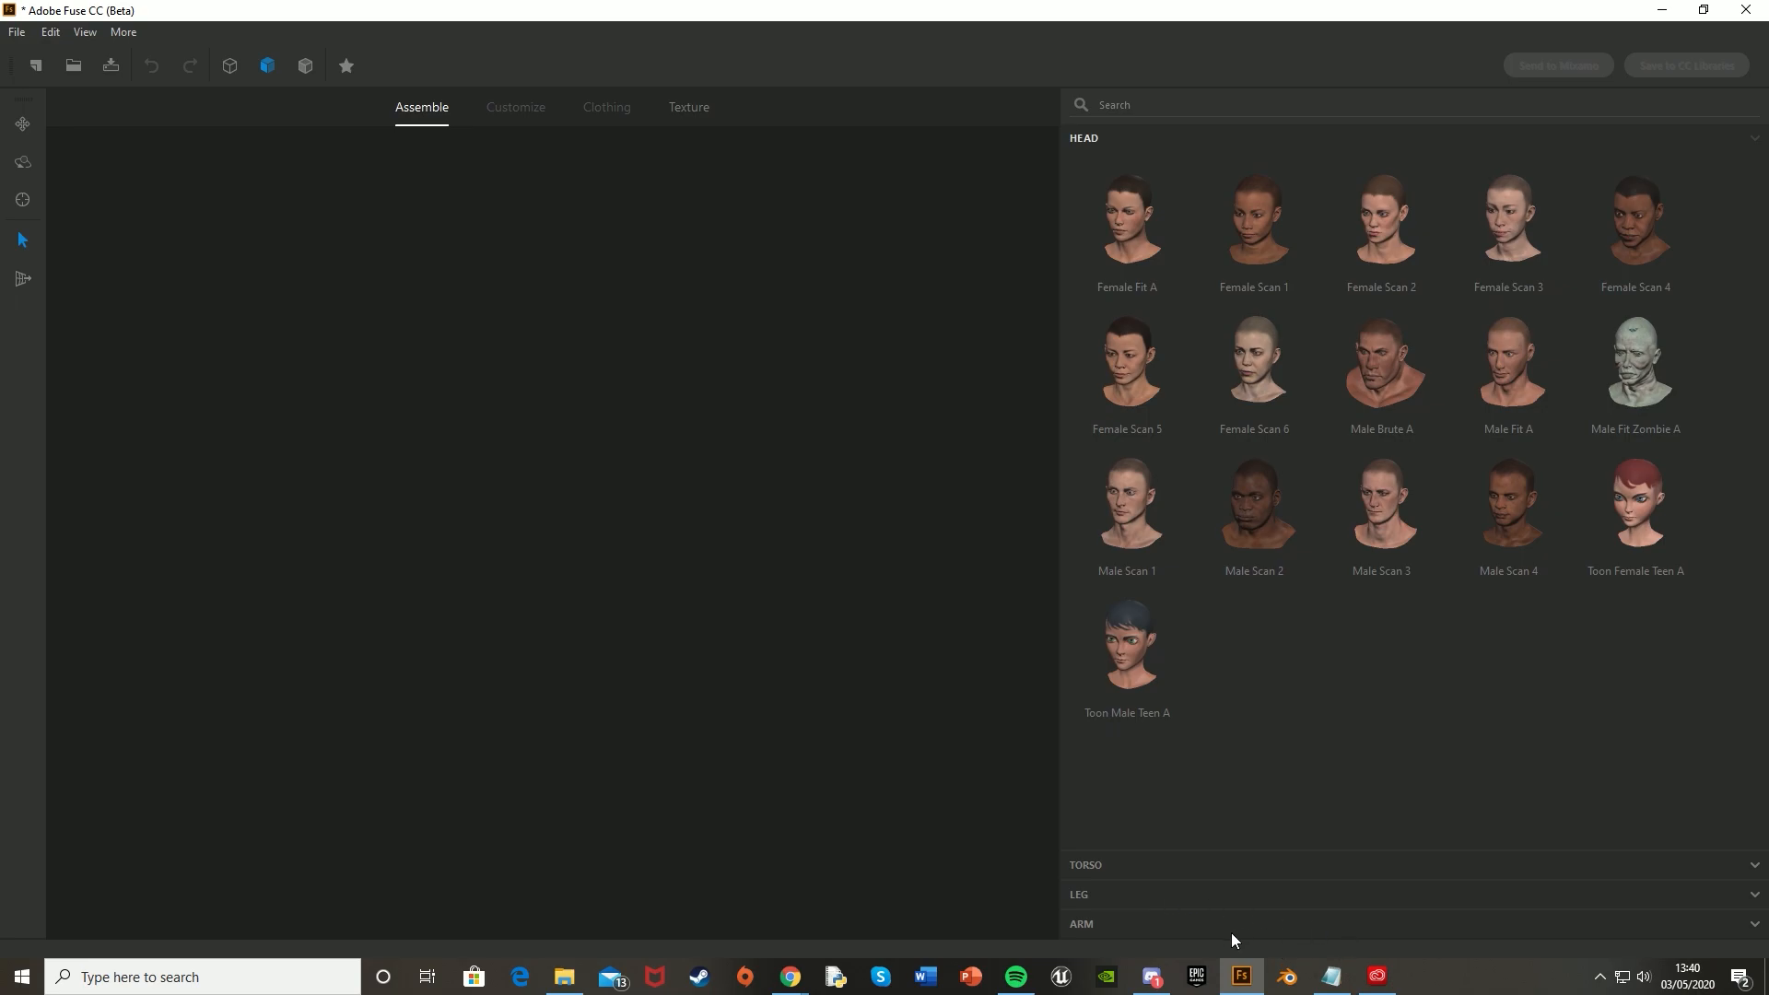
Assemble a full character body from the Male Scan 1 head, torso, leg and arm parts.
{"action": "mouse_move", "coordinate": [1235, 984]}
{"action": "left_click", "coordinate": [1131, 518]}
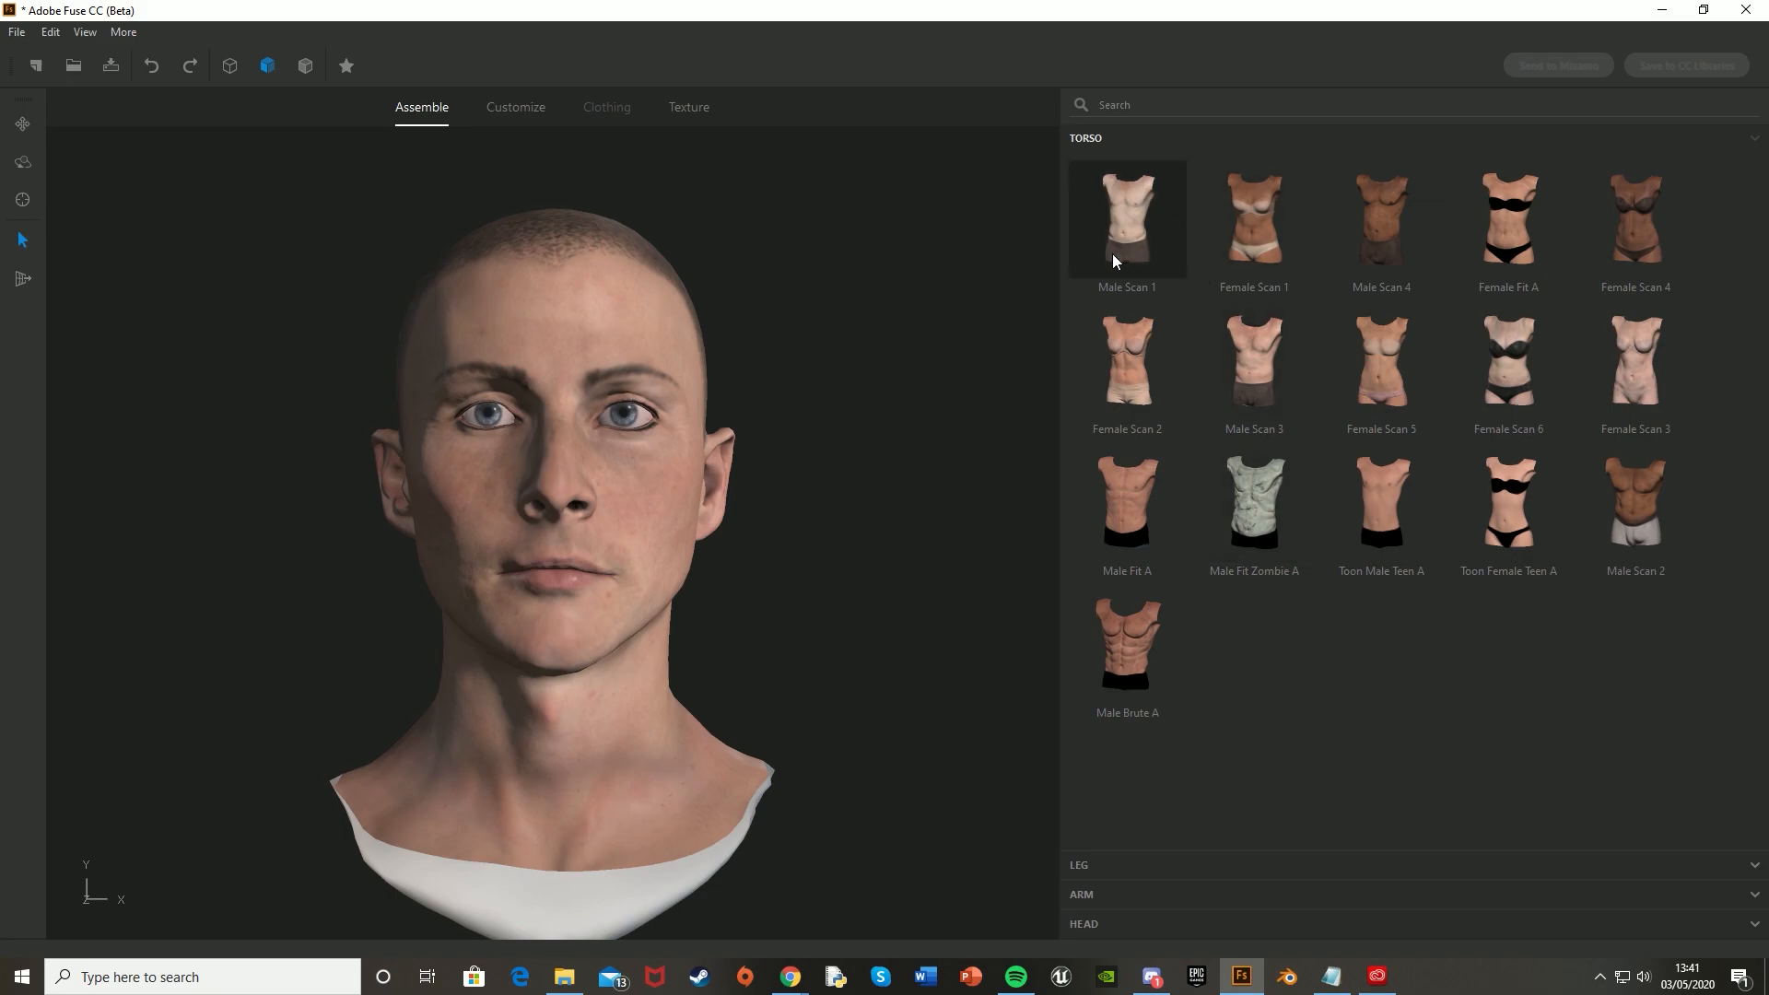
{"action": "left_click", "coordinate": [1085, 218]}
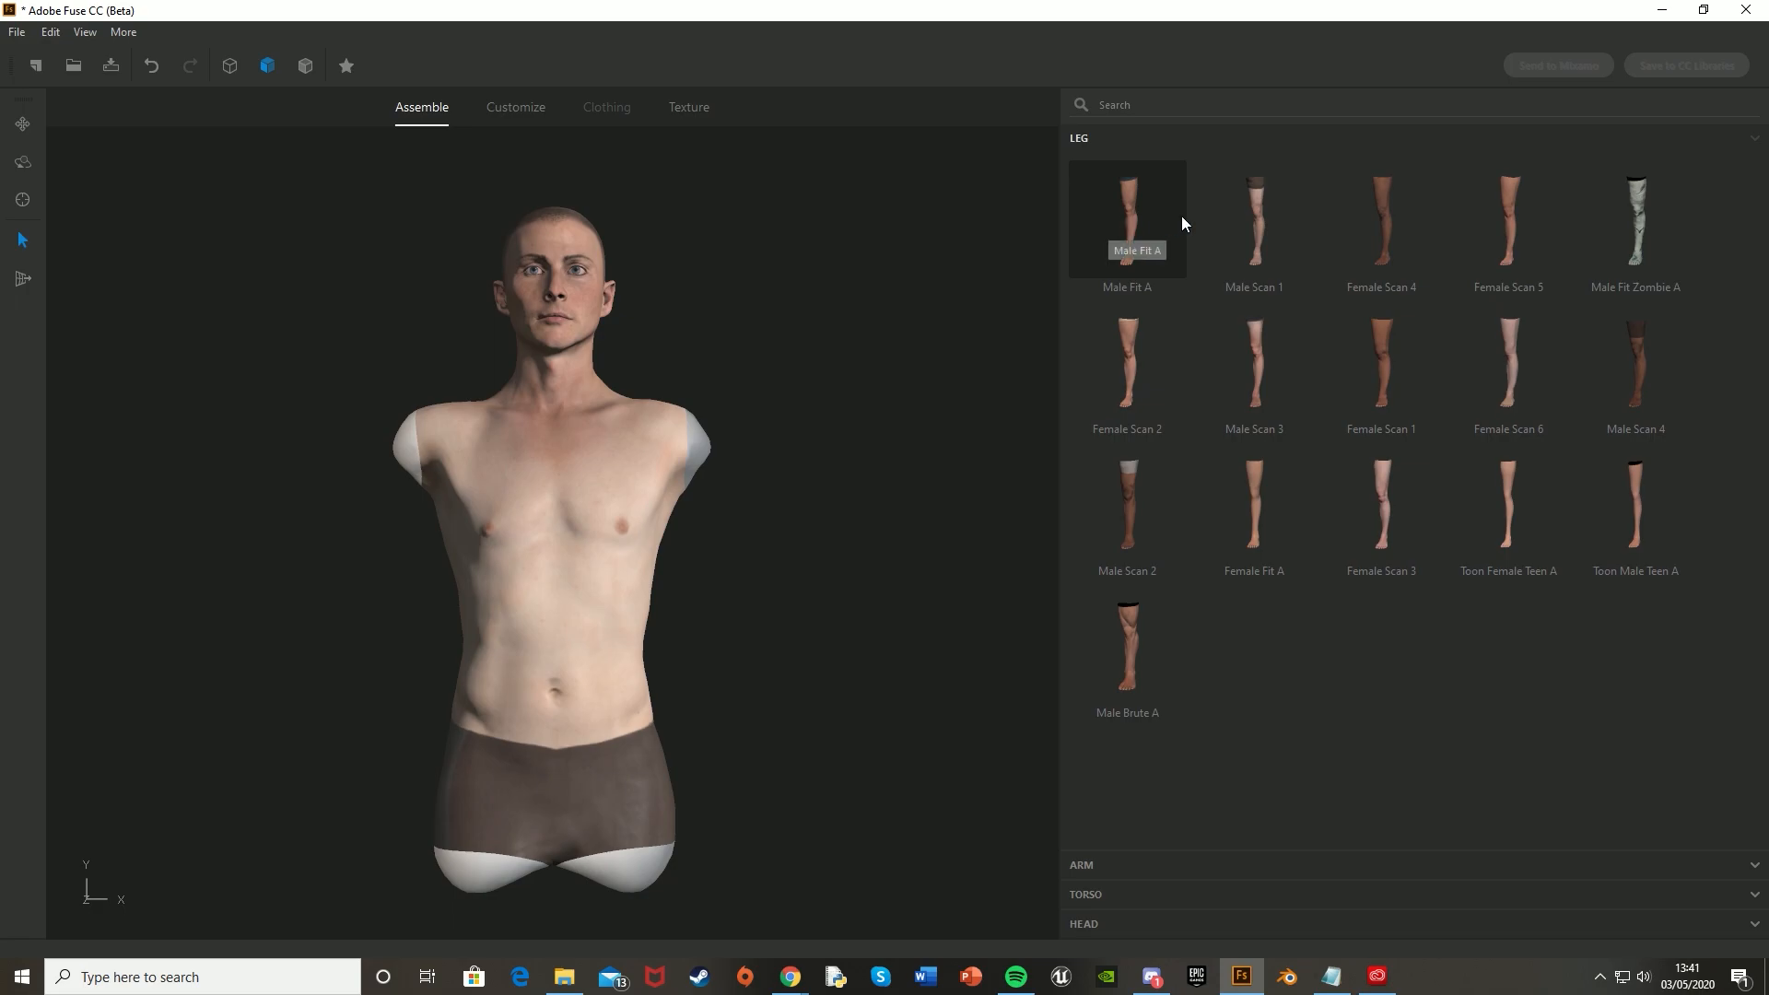
{"action": "left_click", "coordinate": [1239, 221]}
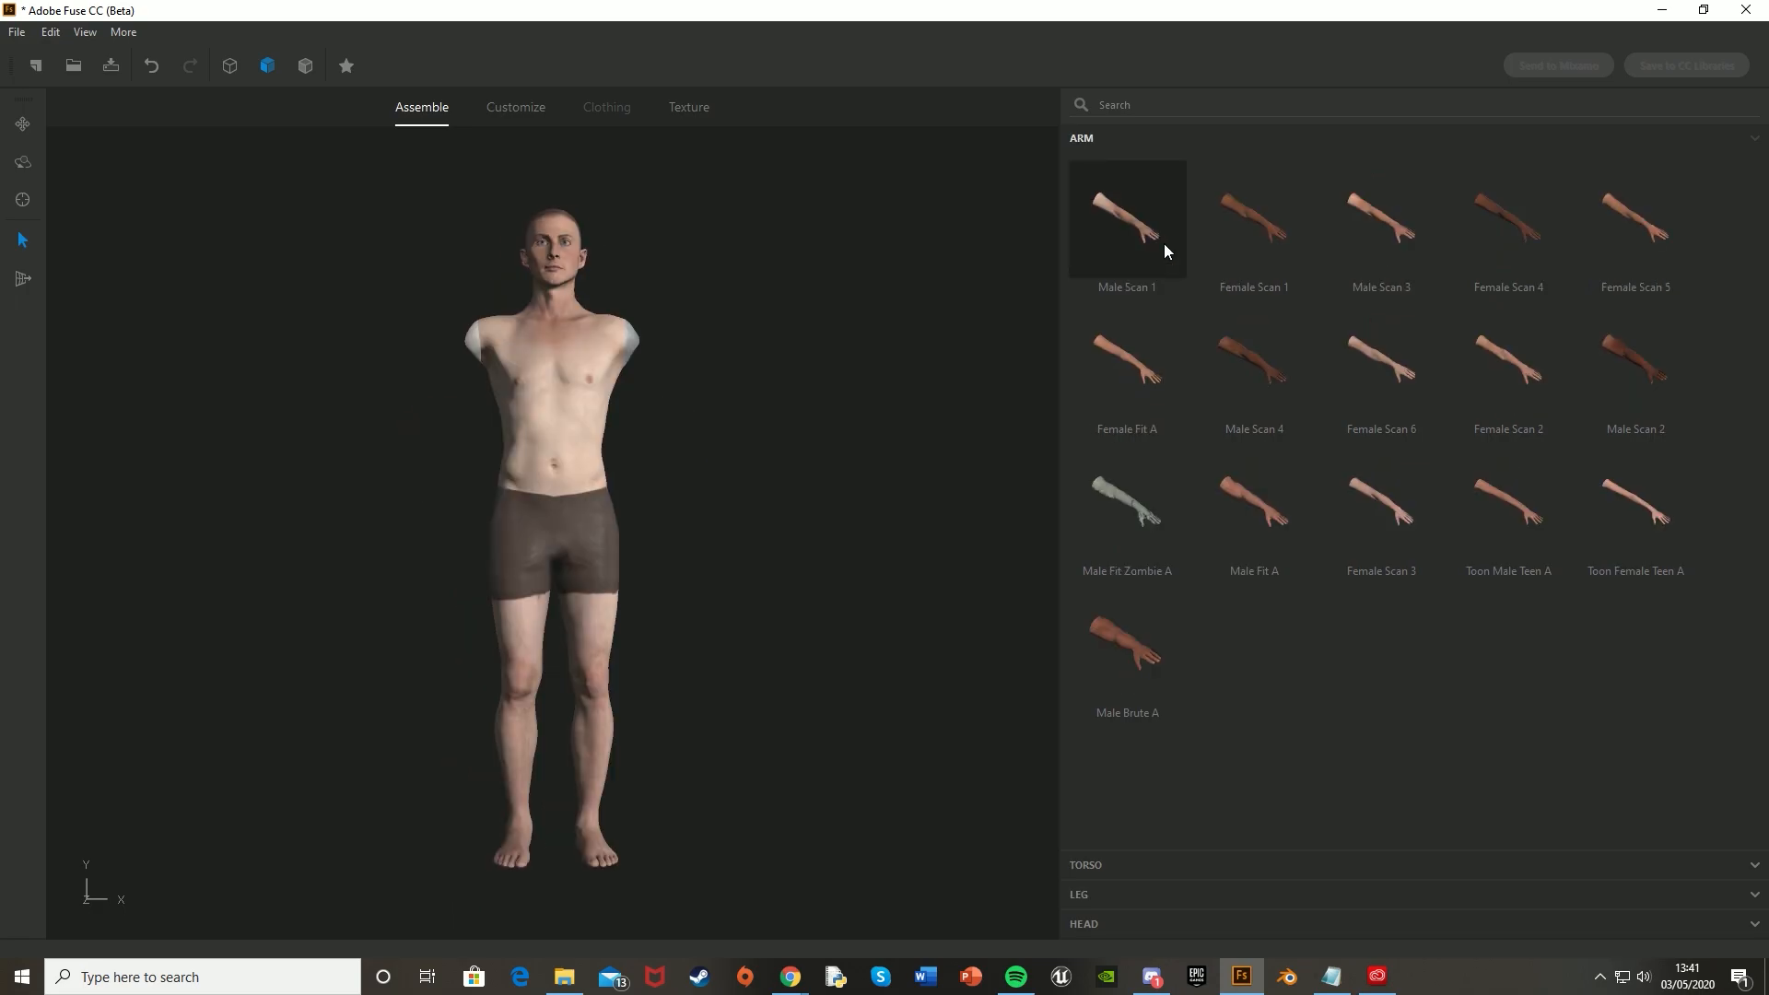
{"action": "left_click", "coordinate": [1111, 241]}
{"action": "left_click_drag", "start_coordinate": [826, 386], "coordinate": [869, 412]}
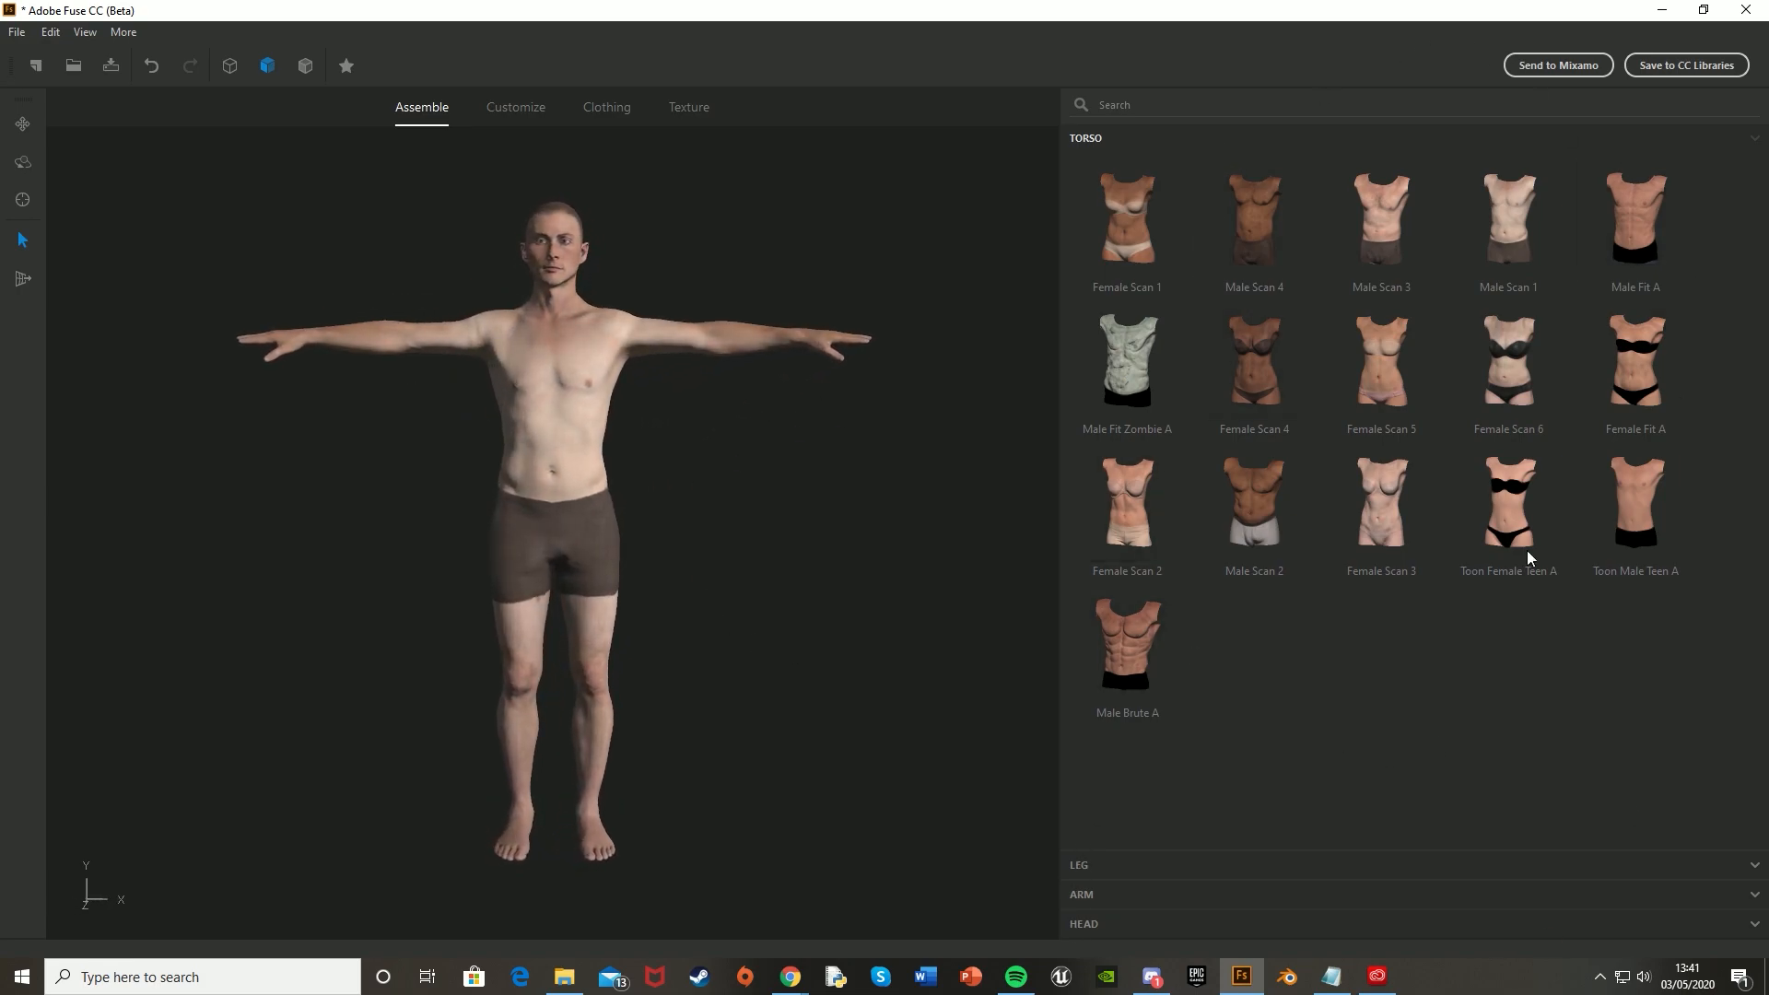
{"action": "left_click_drag", "start_coordinate": [578, 370], "coordinate": [679, 438]}
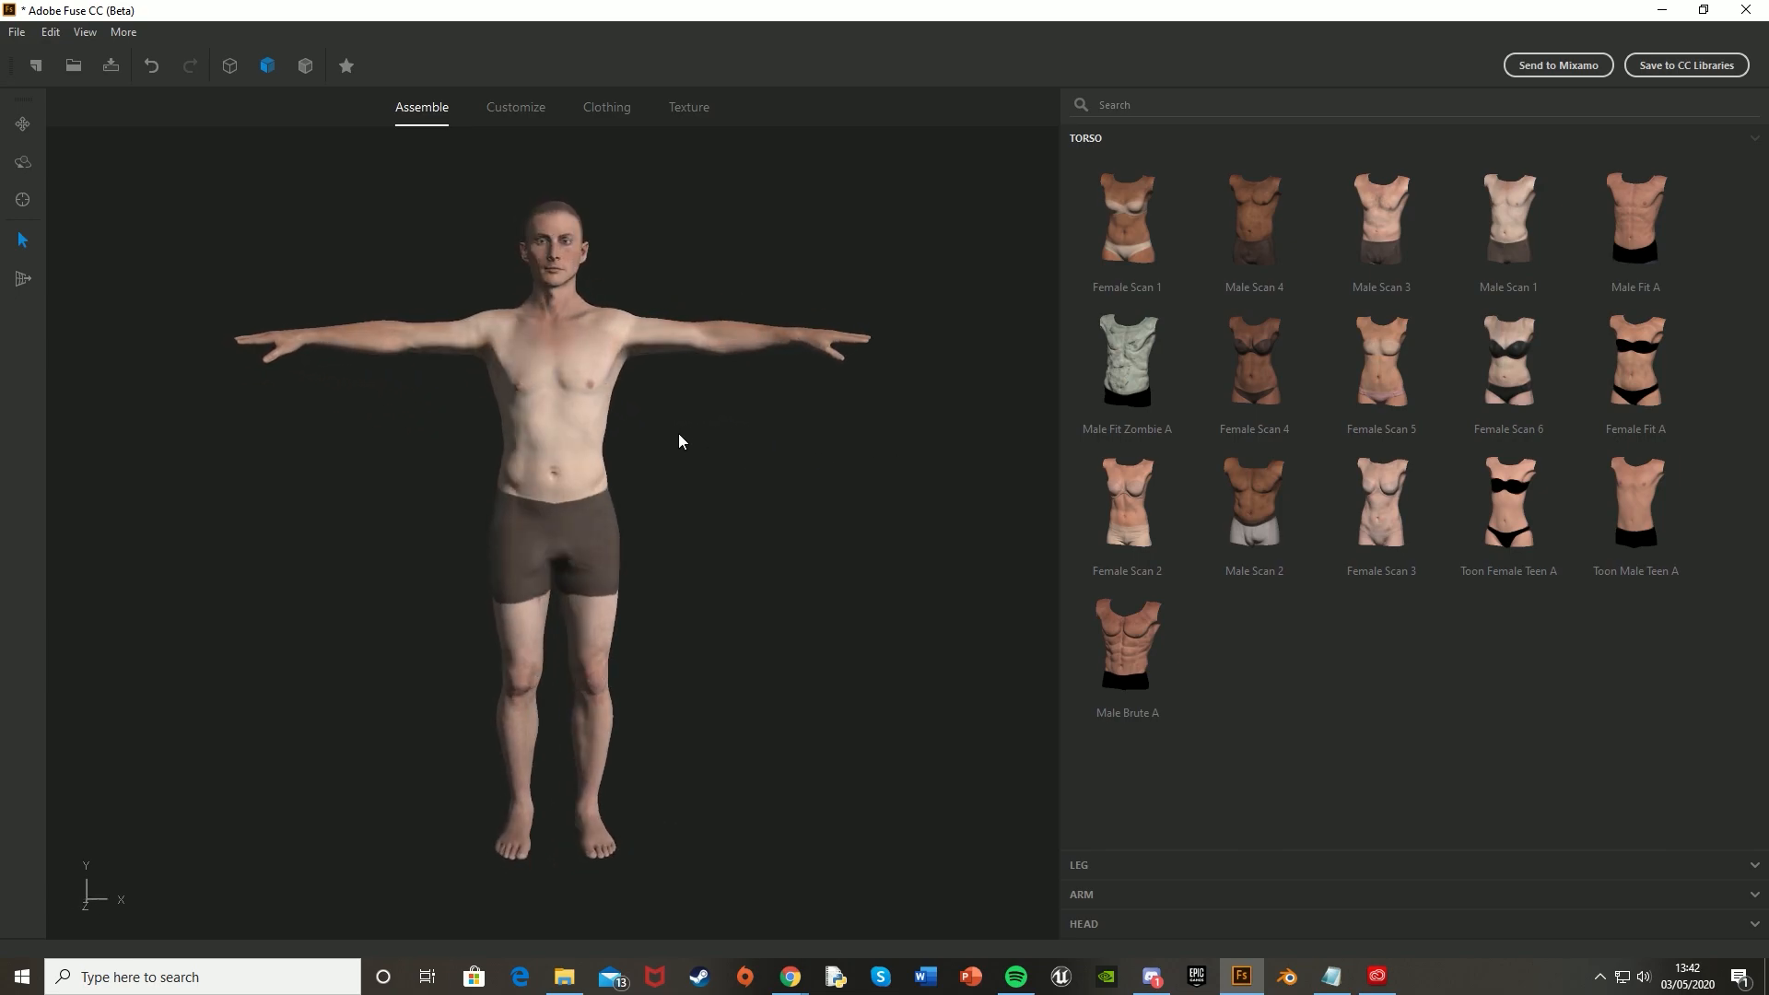
Customize the upper arms with Bicep Small / Big at 56 and Tricep Small / Big at 57.
{"action": "left_click", "coordinate": [609, 316]}
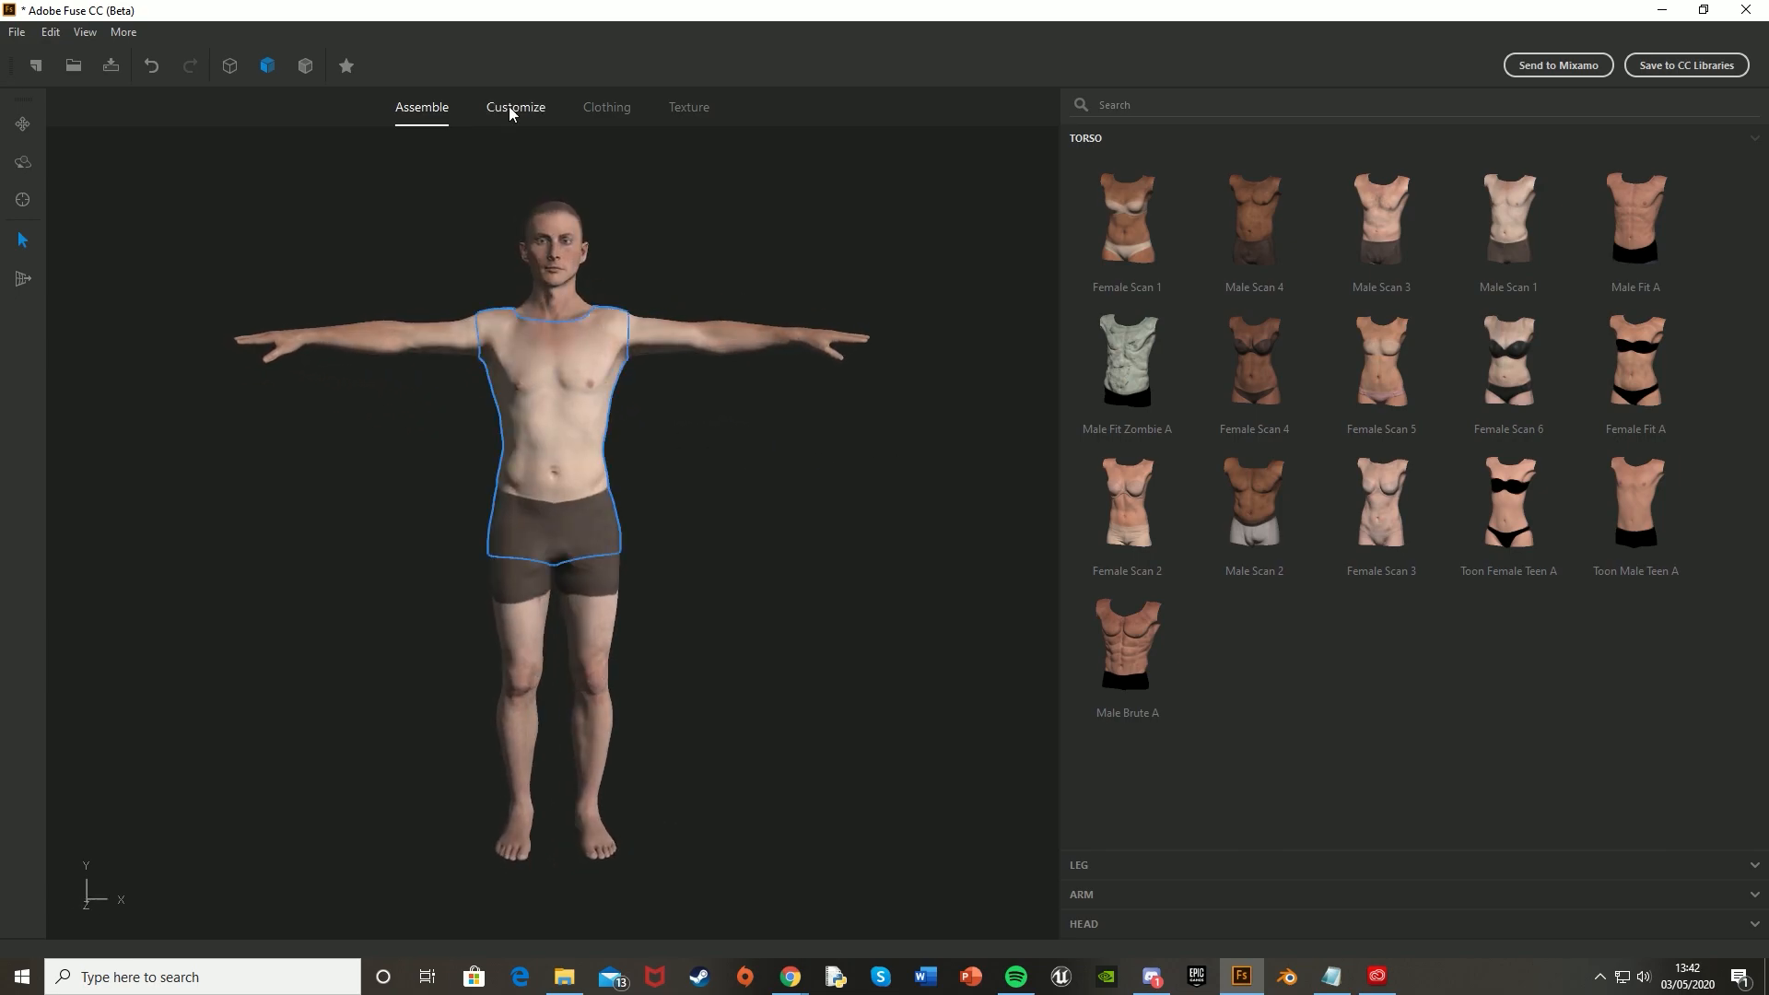
{"action": "left_click", "coordinate": [529, 107]}
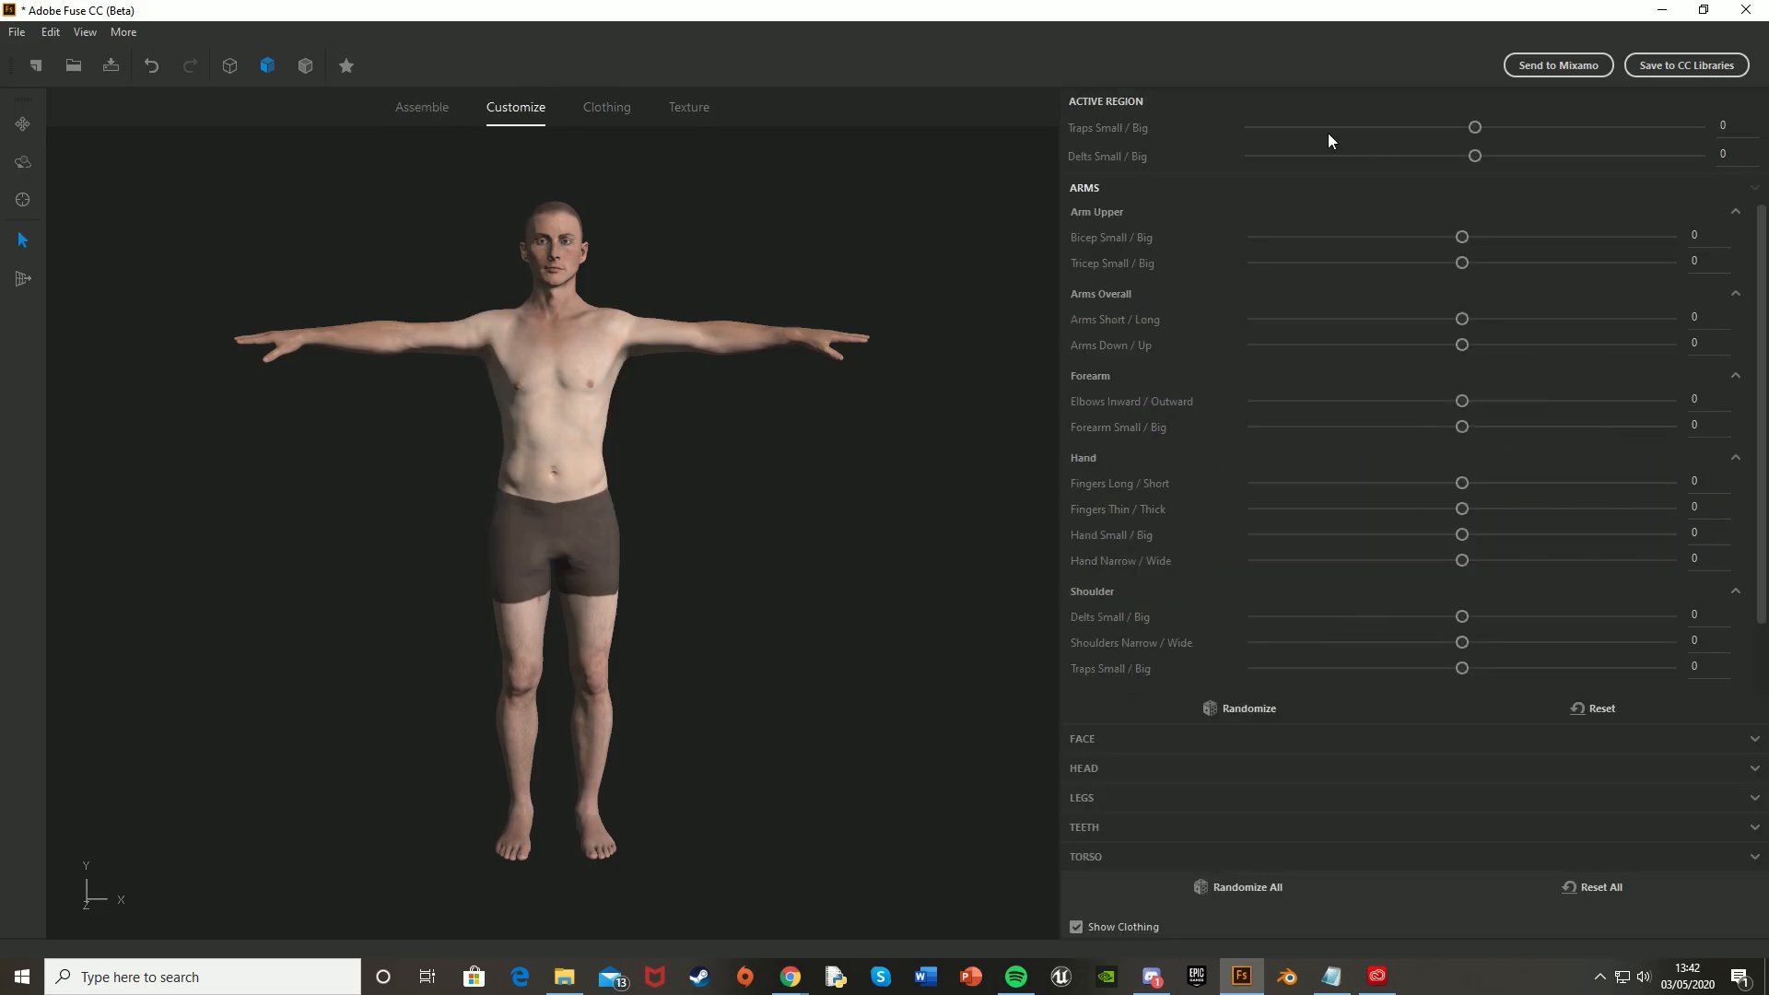
{"action": "left_click_drag", "start_coordinate": [1463, 236], "coordinate": [1580, 264]}
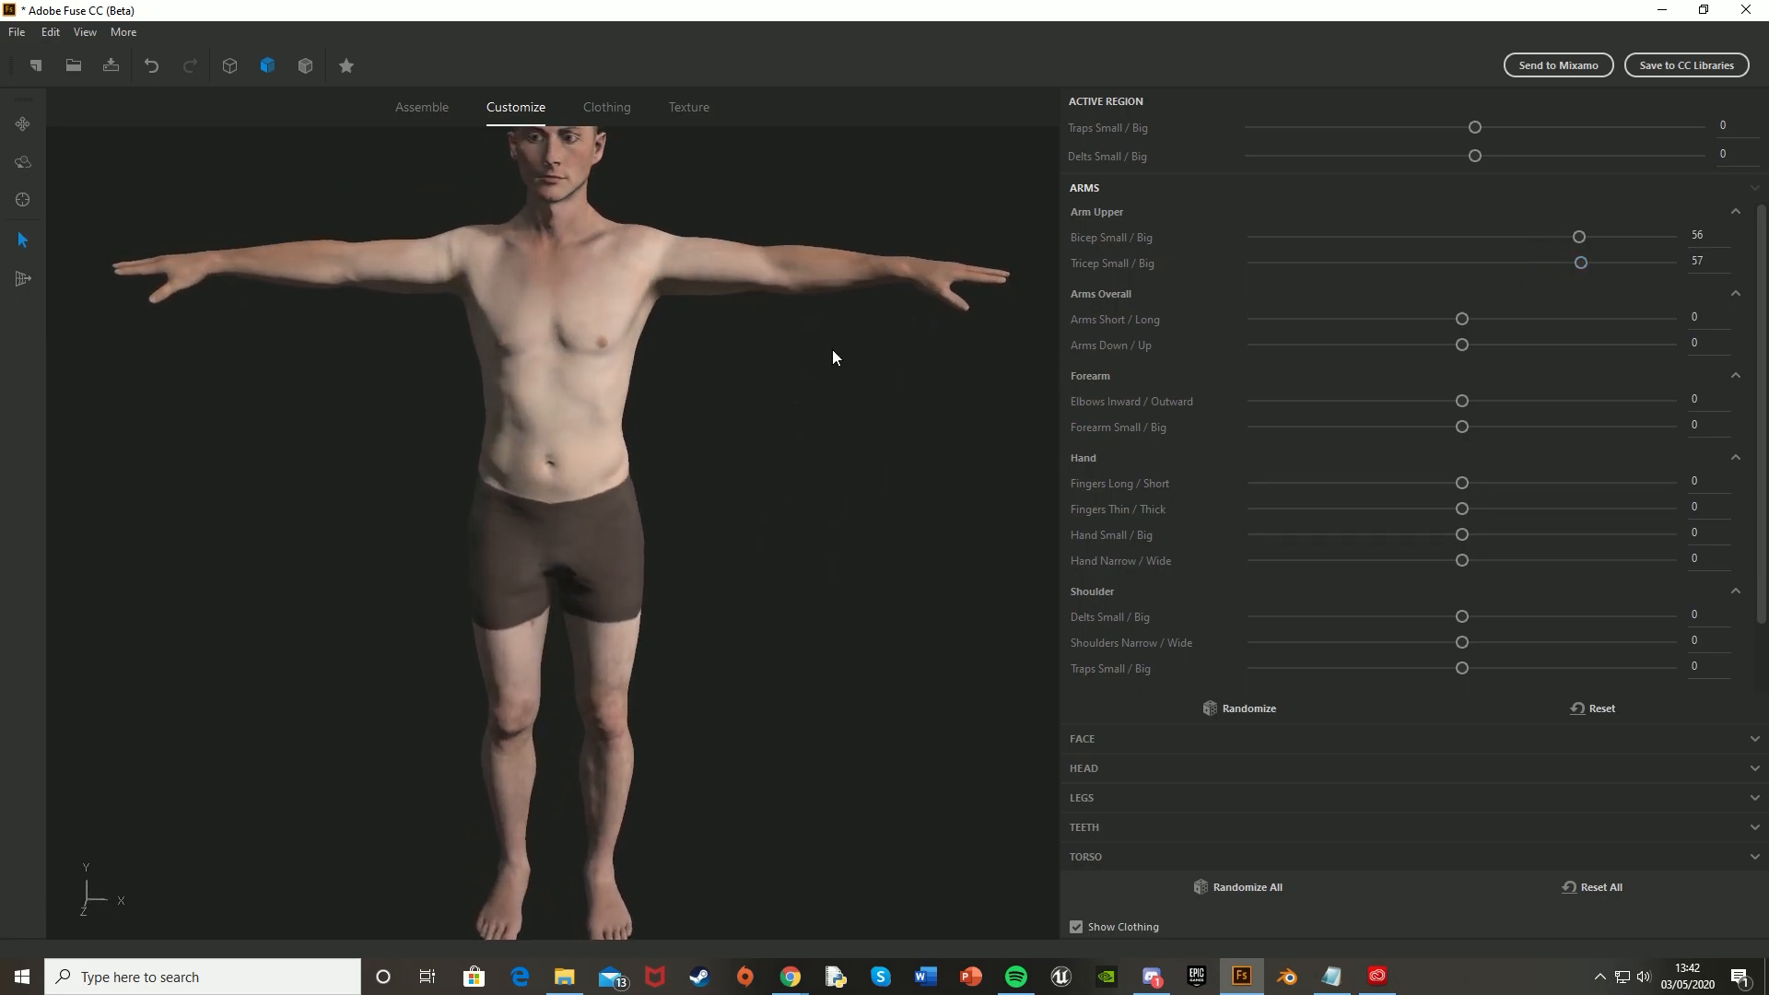
Try out different arm length and elbow inward/outward settings, returning both to 0.
{"action": "mouse_move", "coordinate": [1461, 319]}
{"action": "left_mouse_down"}
{"action": "mouse_move", "coordinate": [1440, 319]}
{"action": "mouse_move", "coordinate": [1599, 317]}
{"action": "mouse_move", "coordinate": [1351, 317]}
{"action": "mouse_move", "coordinate": [1464, 322]}
{"action": "left_mouse_up"}
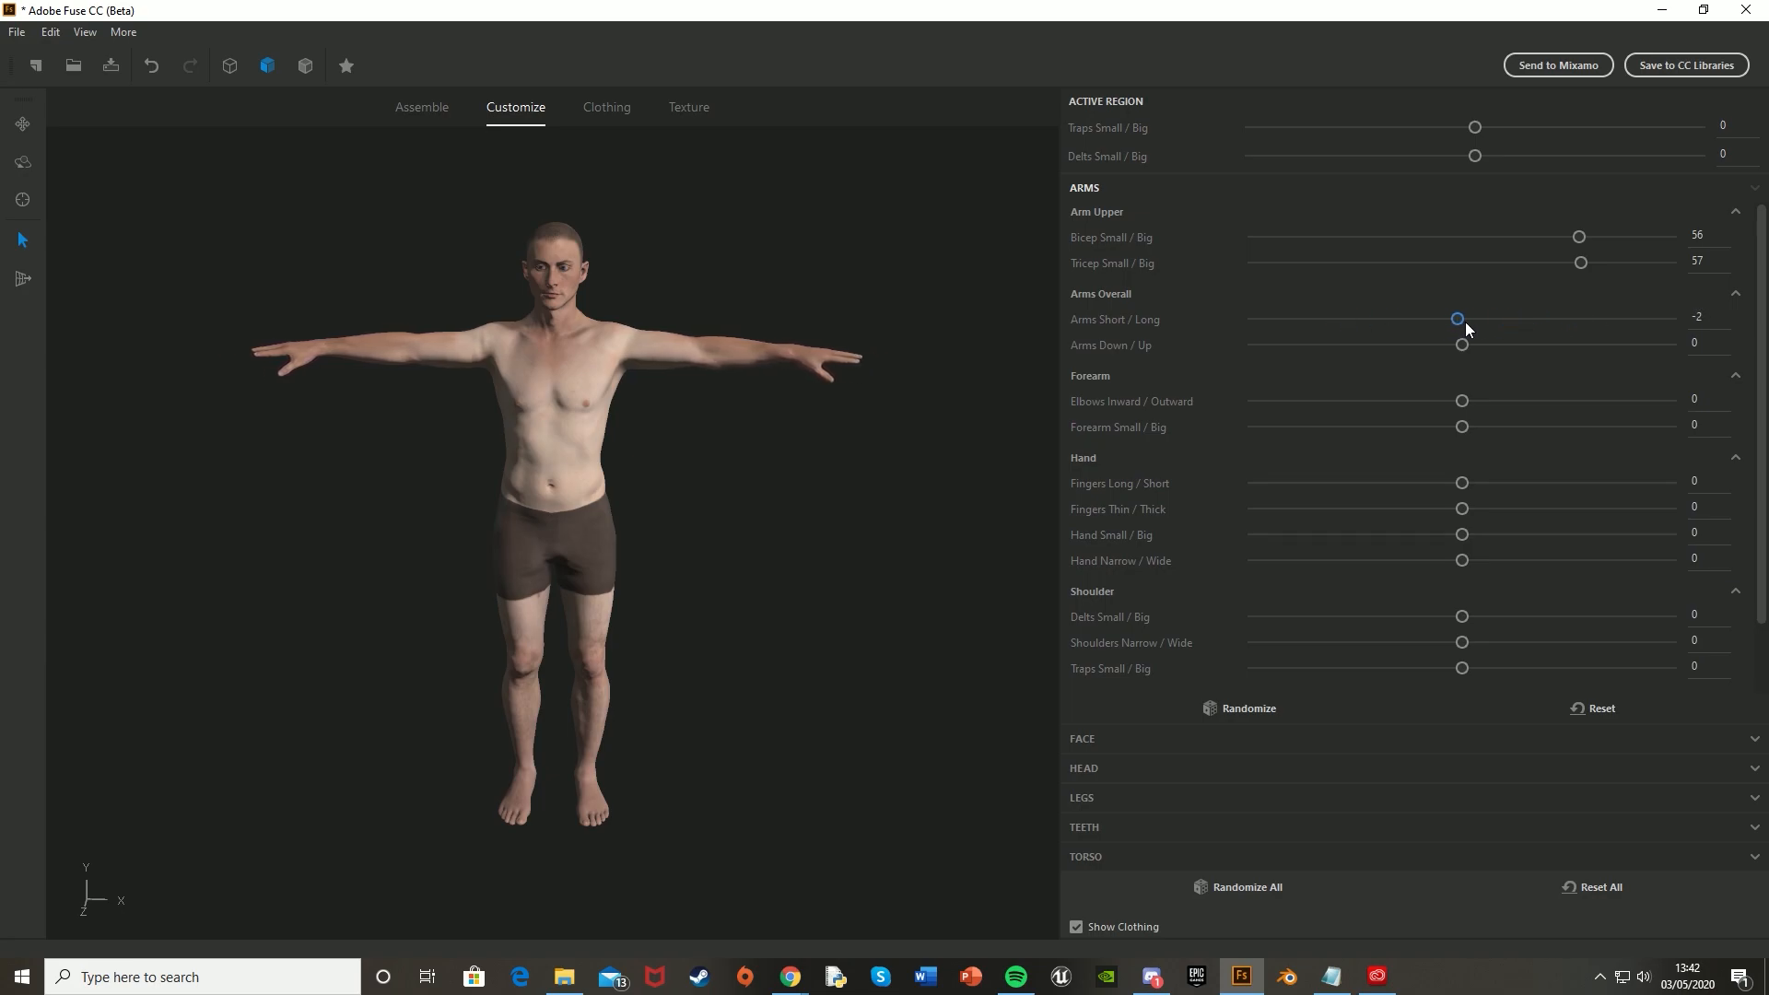
{"action": "middle_click_drag", "start_coordinate": [914, 479], "coordinate": [1273, 540]}
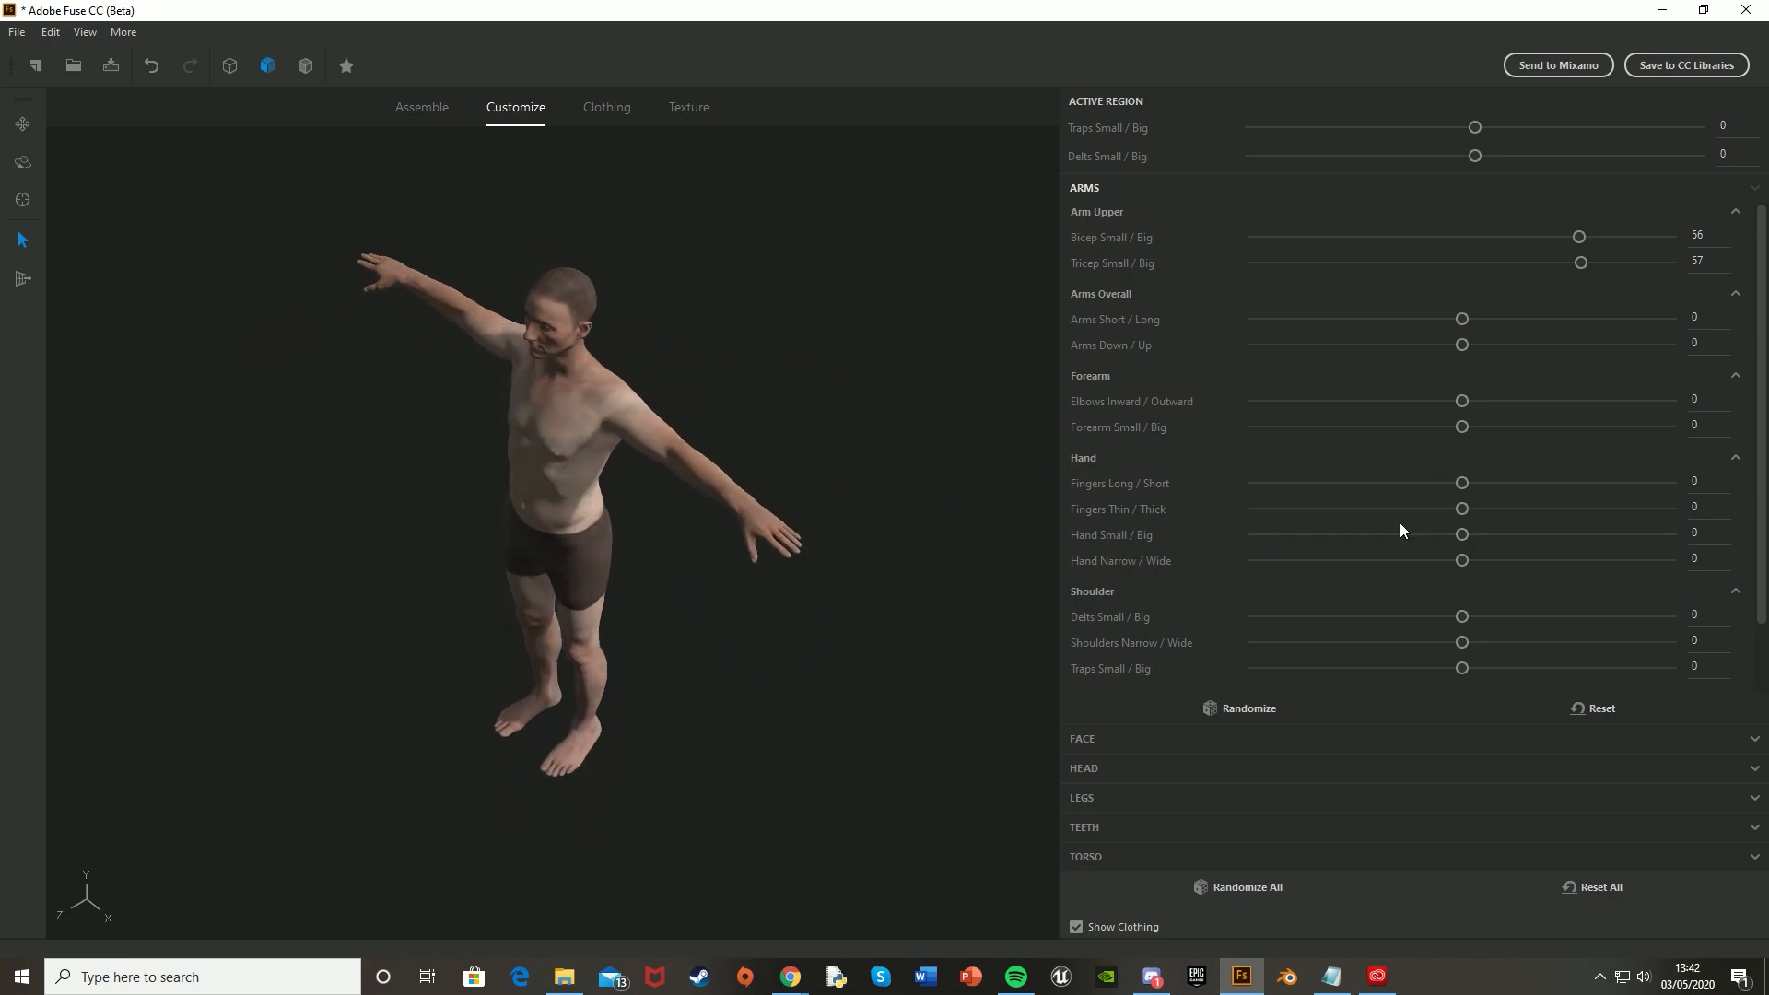
{"action": "mouse_move", "coordinate": [1467, 402]}
{"action": "left_mouse_down"}
{"action": "mouse_move", "coordinate": [1573, 399]}
{"action": "mouse_move", "coordinate": [1465, 403]}
{"action": "left_mouse_up"}
{"action": "middle_click_drag", "start_coordinate": [766, 624], "coordinate": [1043, 591]}
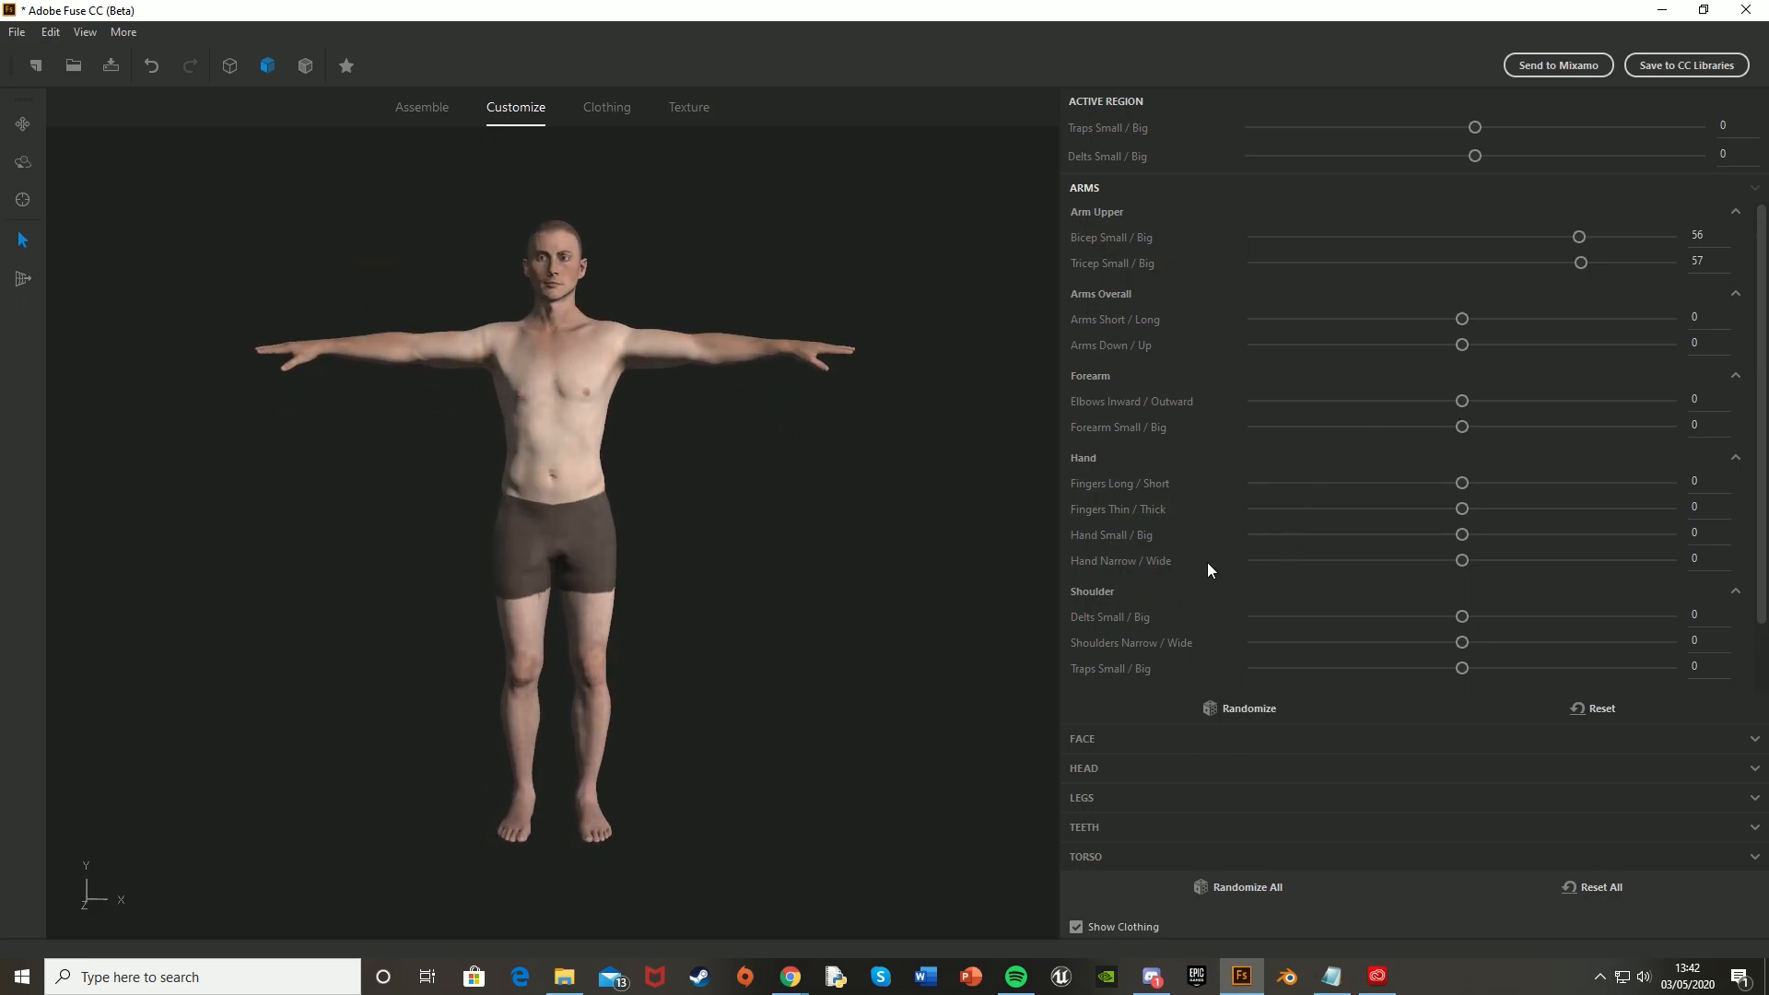
Dress the character in the Fire Fighter Jacket from the clothing tops.
{"action": "left_click", "coordinate": [610, 107]}
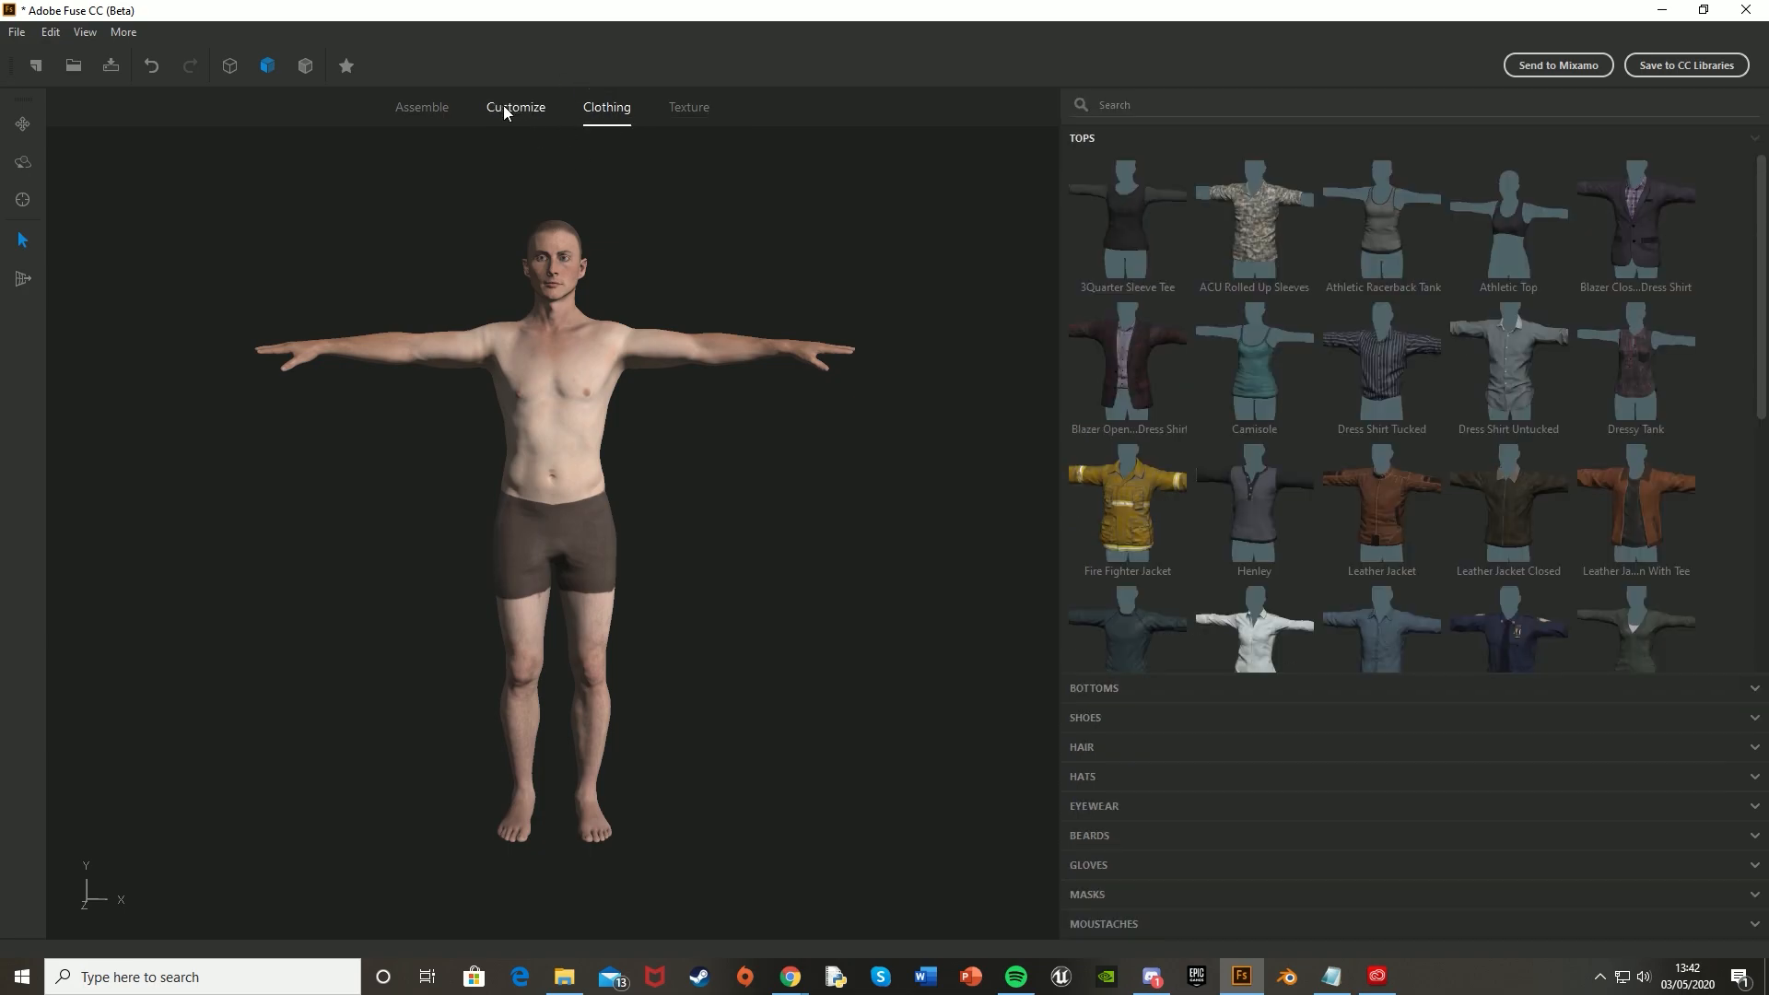
{"action": "scroll", "coordinate": [1378, 361], "scroll_direction": "down", "scroll_amount": 3}
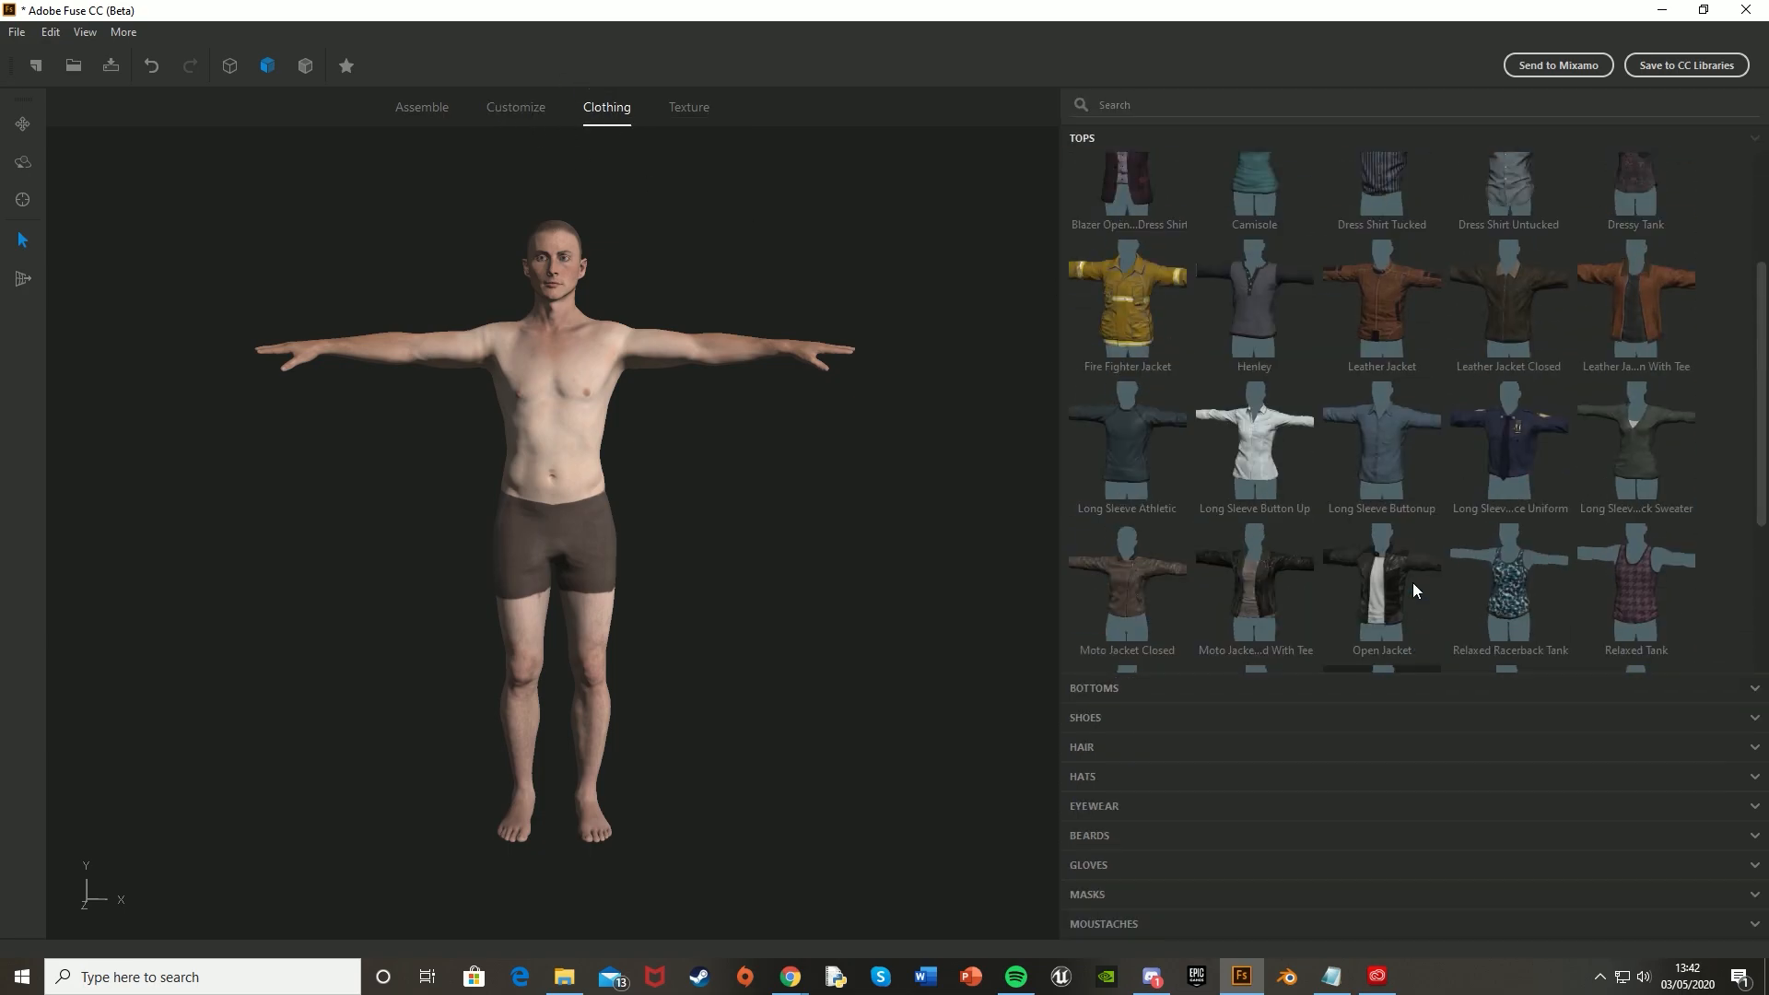
{"action": "scroll", "coordinate": [1126, 500], "scroll_direction": "up", "scroll_amount": 3}
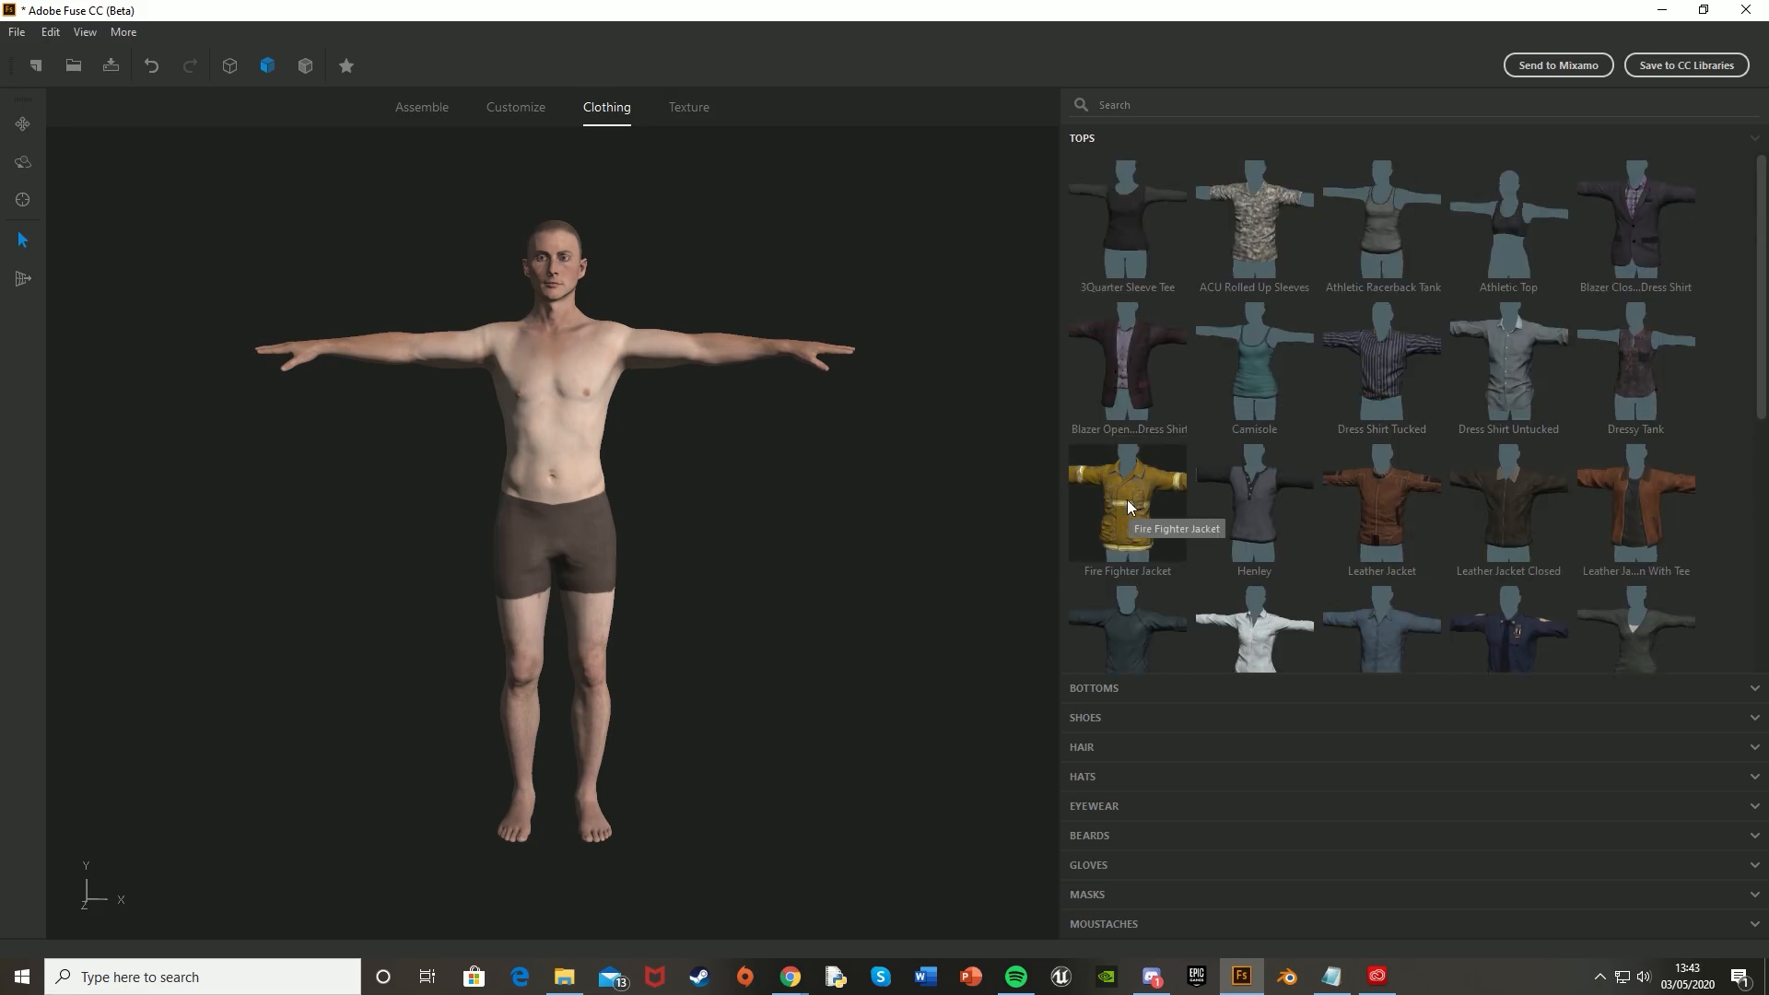
{"action": "left_click", "coordinate": [1125, 500]}
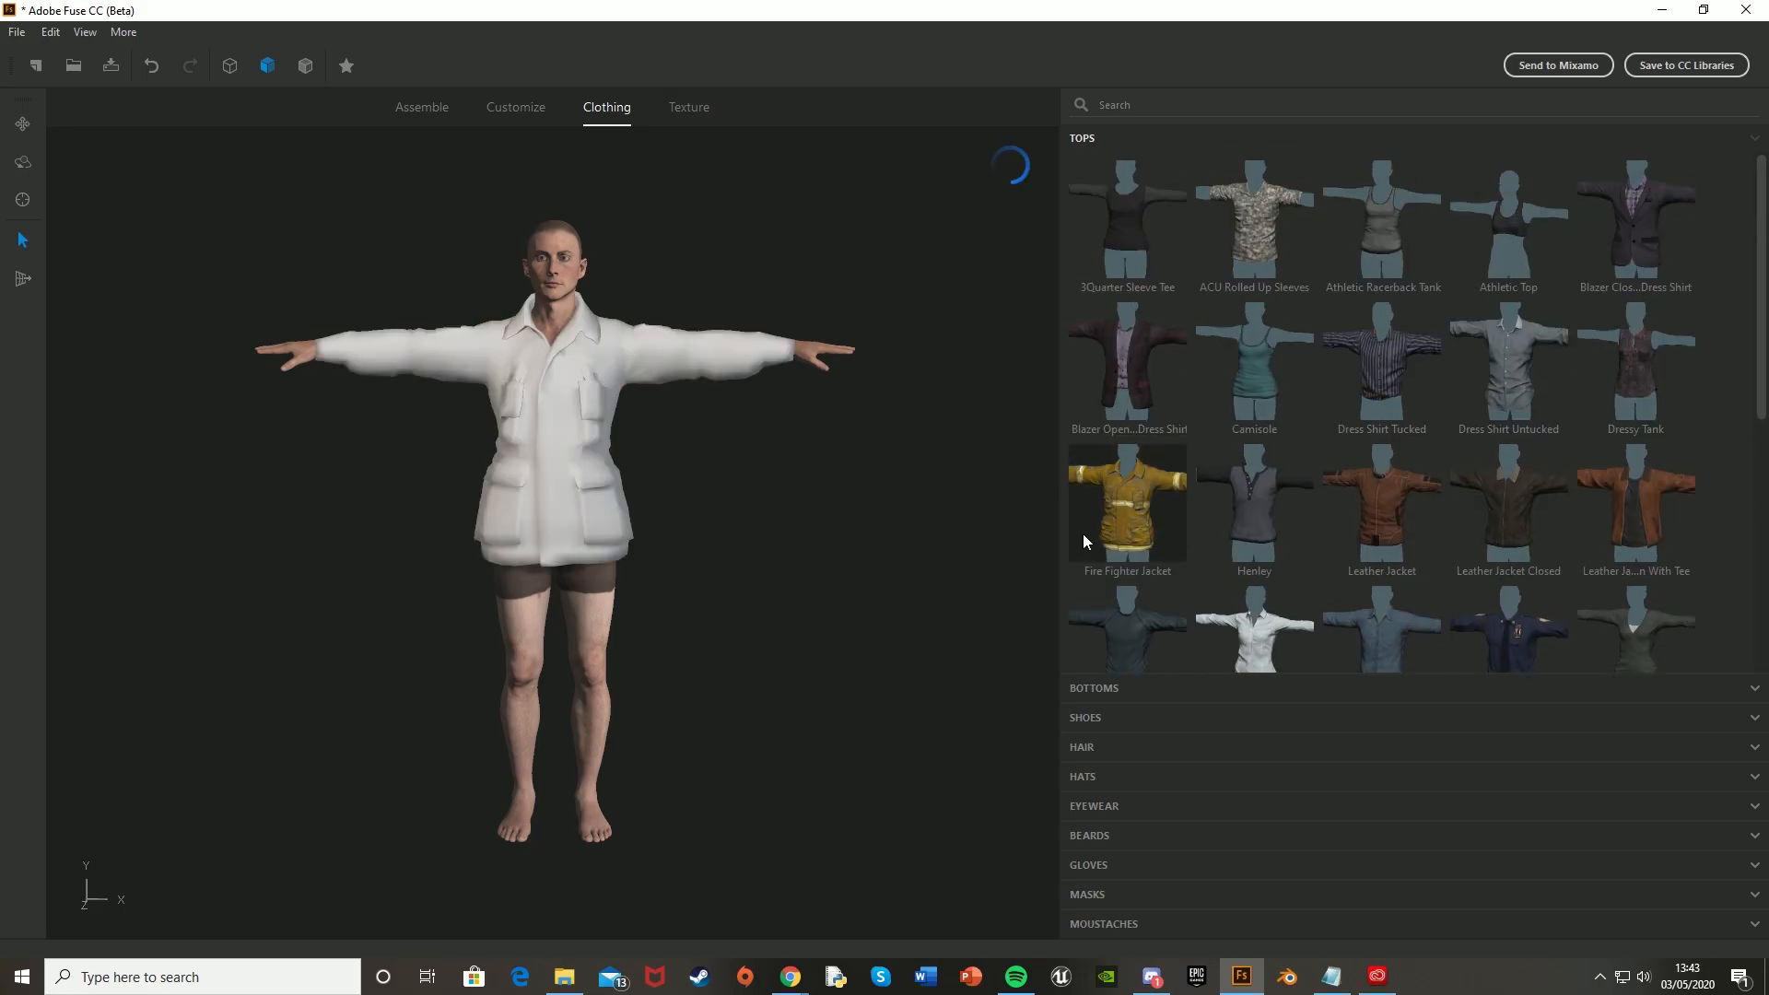
Add the Fire Fighter Pants and the Firefighter Boots to the character's outfit.
{"action": "left_click", "coordinate": [1092, 689]}
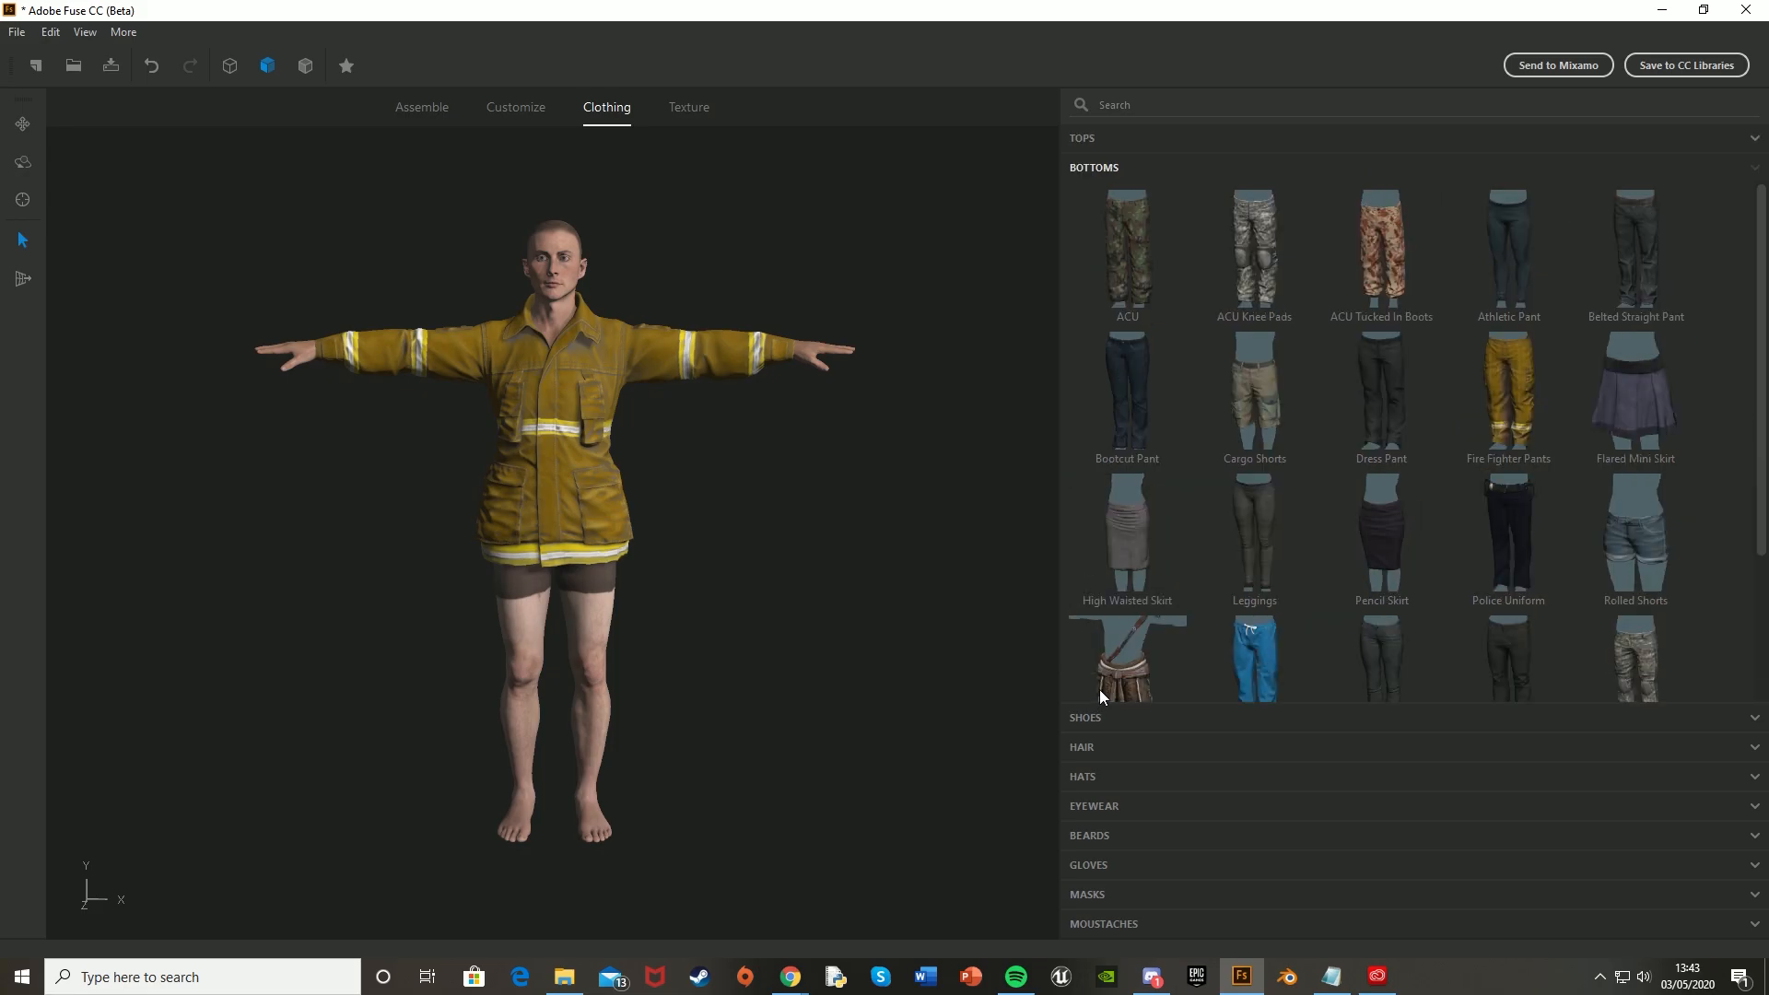
{"action": "left_click", "coordinate": [1505, 391]}
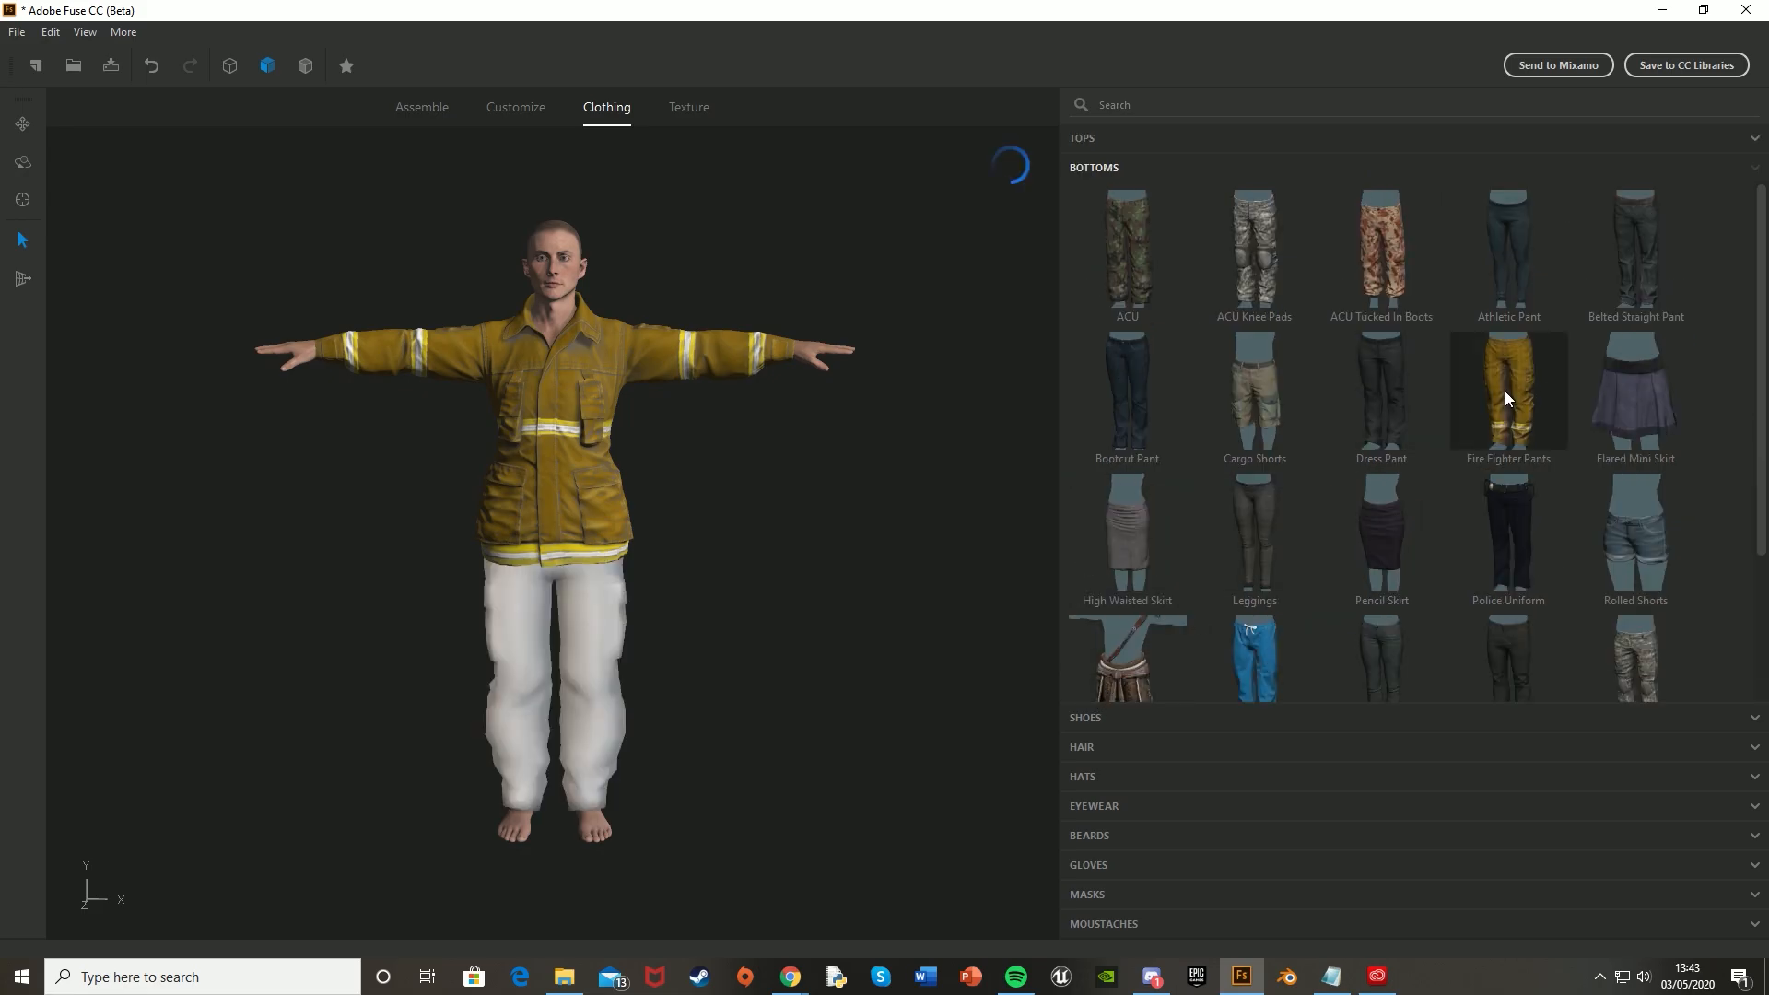
{"action": "left_click", "coordinate": [1102, 720]}
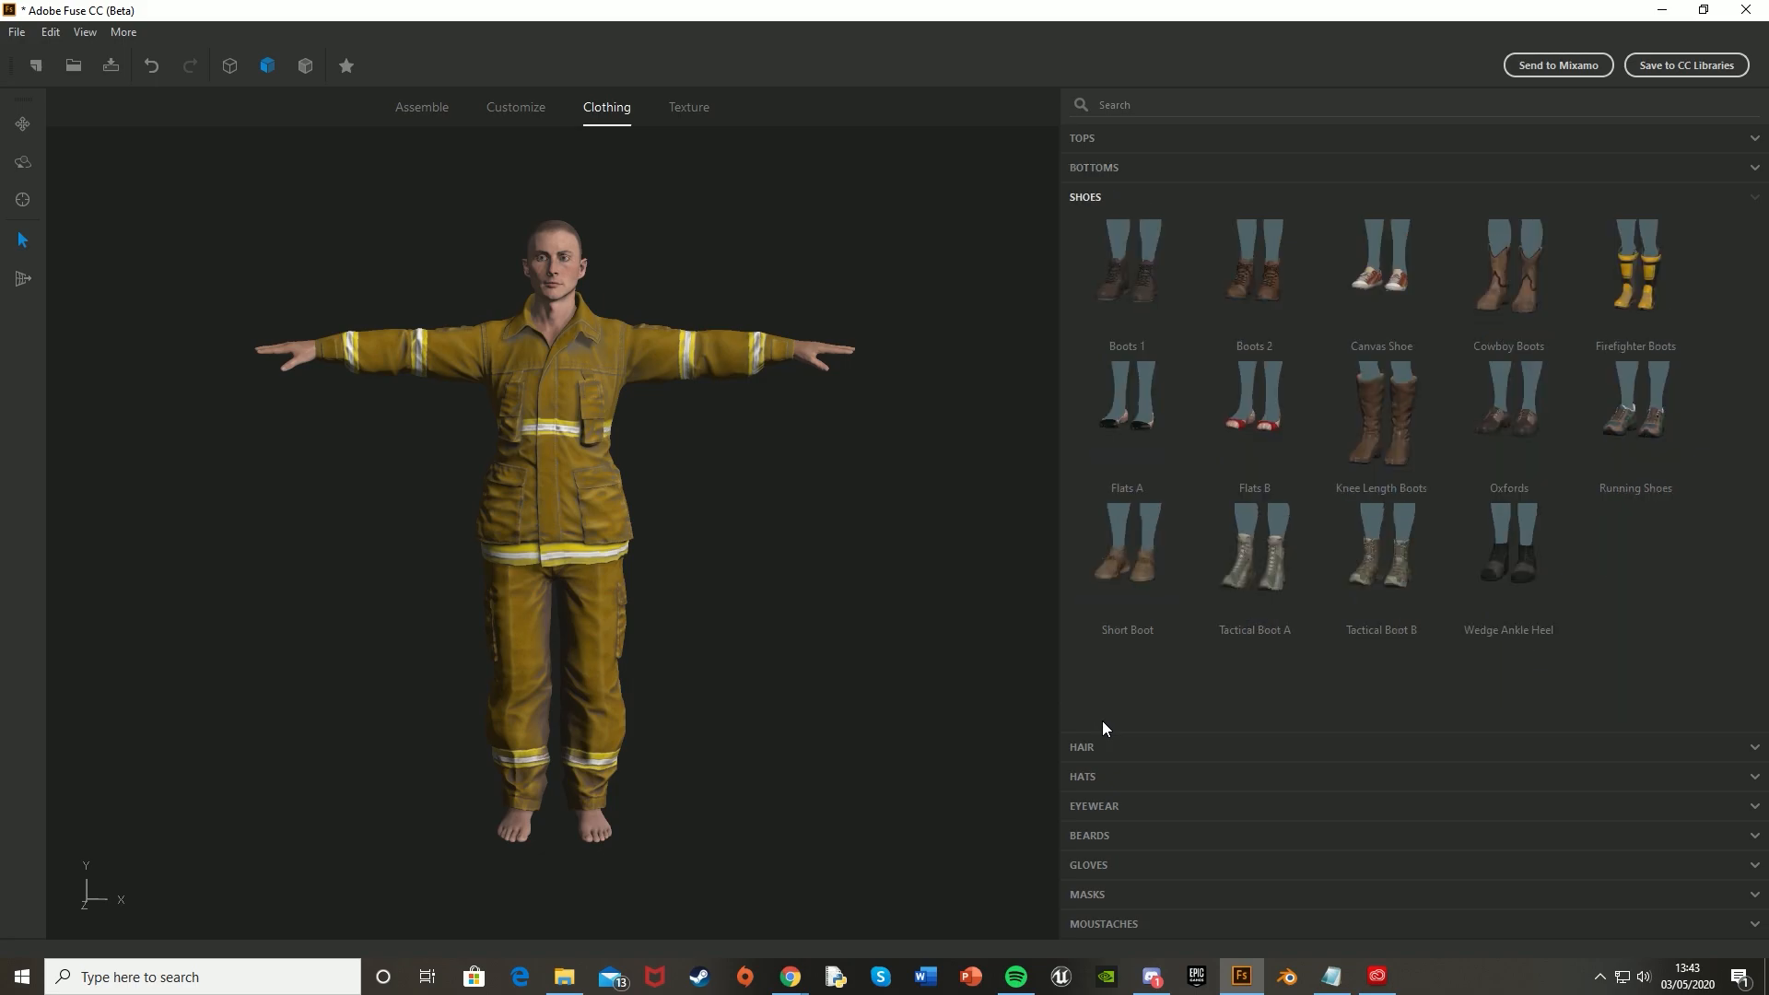
{"action": "left_click", "coordinate": [1629, 291]}
Browse the clothing categories and give the character the Alpha Short Hair hairstyle.
{"action": "left_click", "coordinate": [1102, 136]}
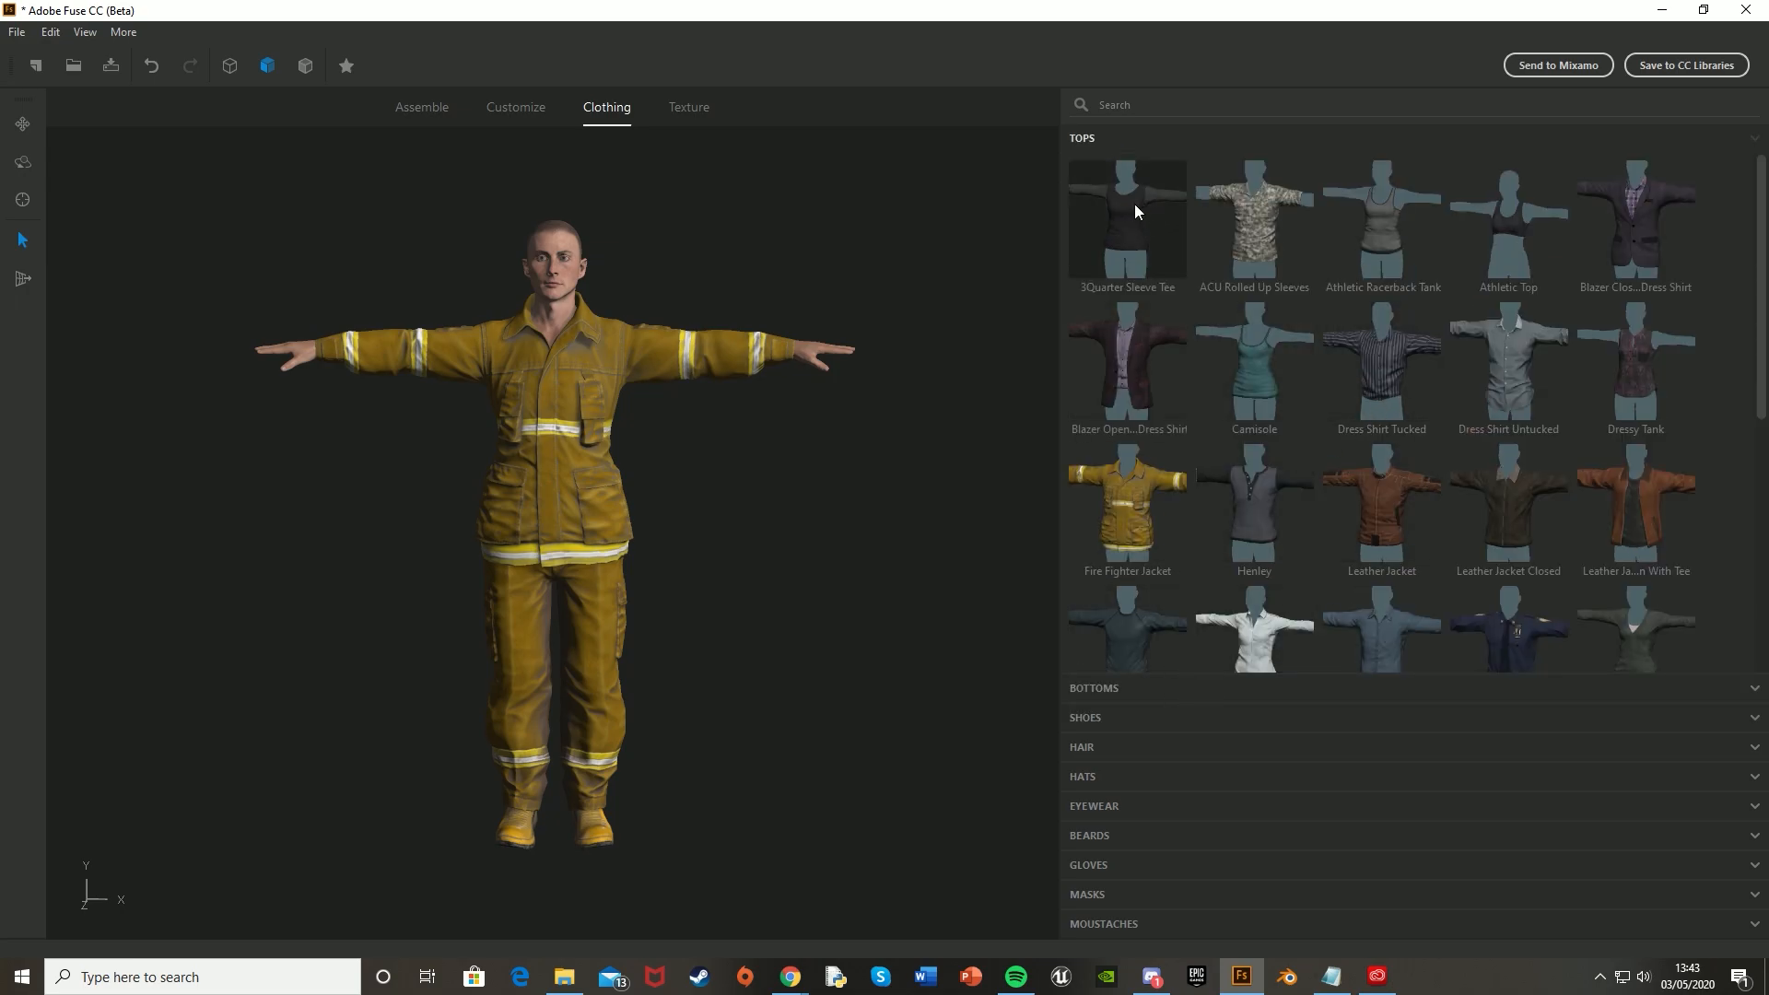
{"action": "left_click", "coordinate": [1131, 686]}
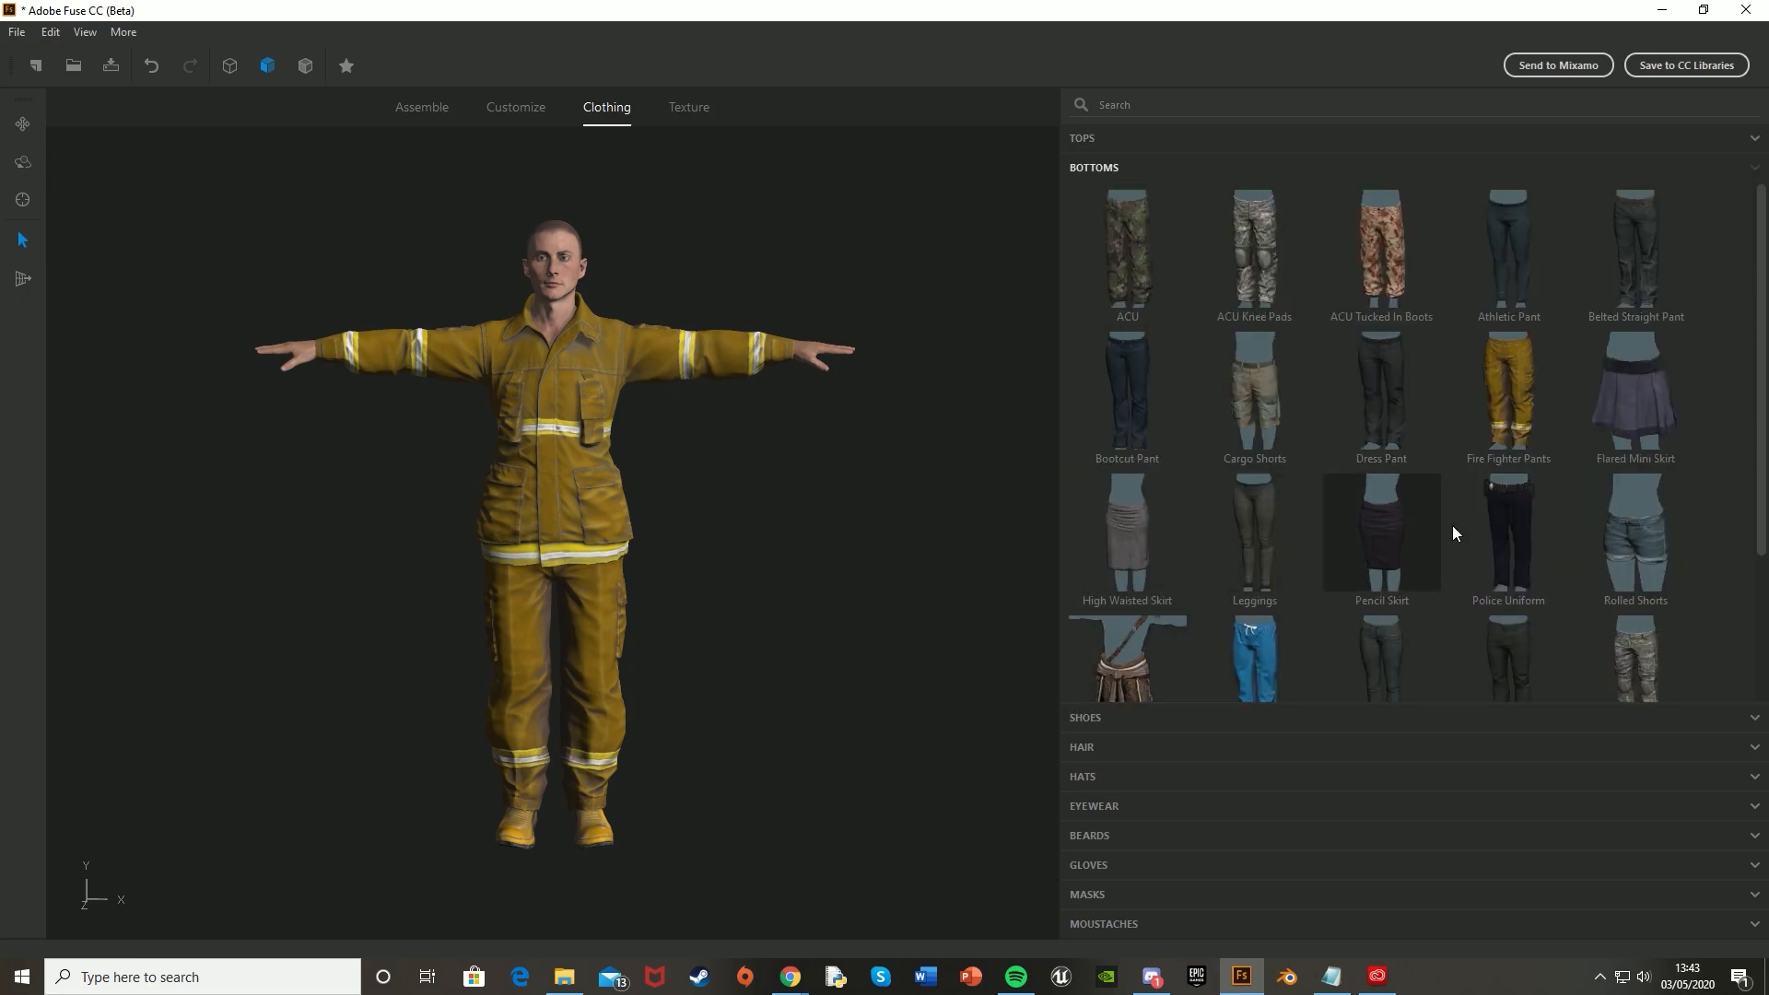
{"action": "left_click", "coordinate": [1111, 721]}
{"action": "left_click", "coordinate": [1109, 744]}
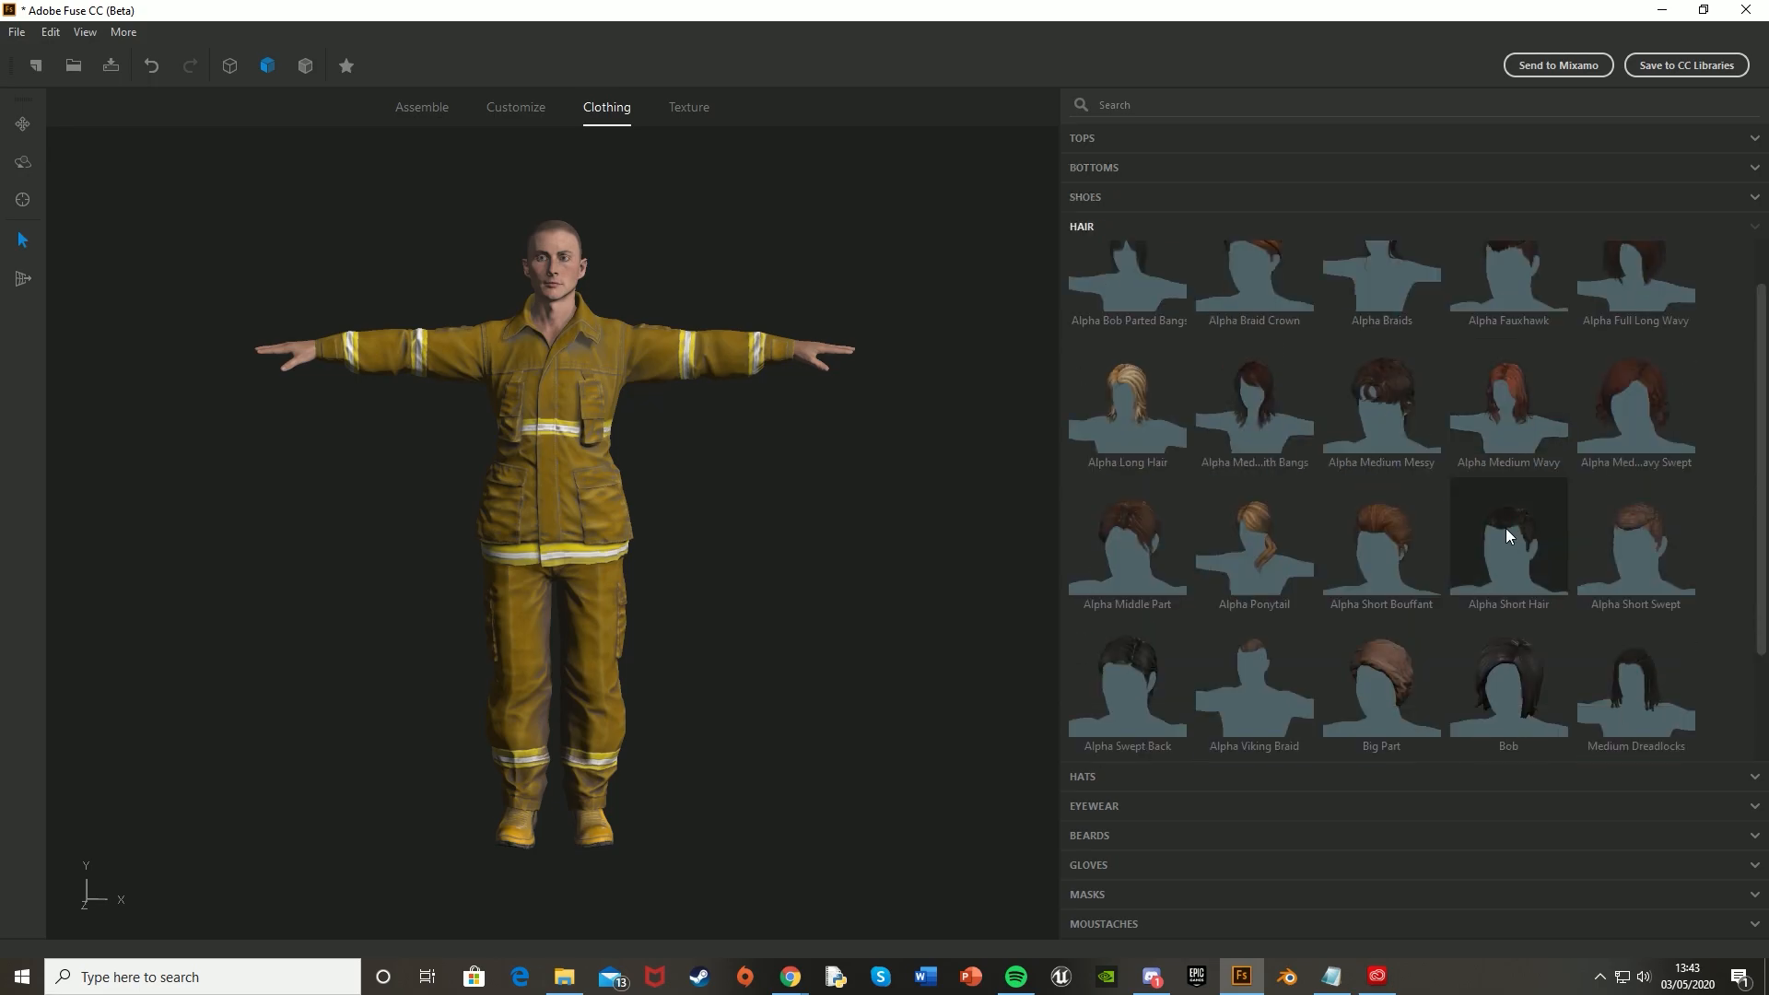
{"action": "left_click", "coordinate": [1505, 532]}
Put the Fire Fighter Helmet on the character's head and check its fit from the side.
{"action": "left_click", "coordinate": [1085, 776]}
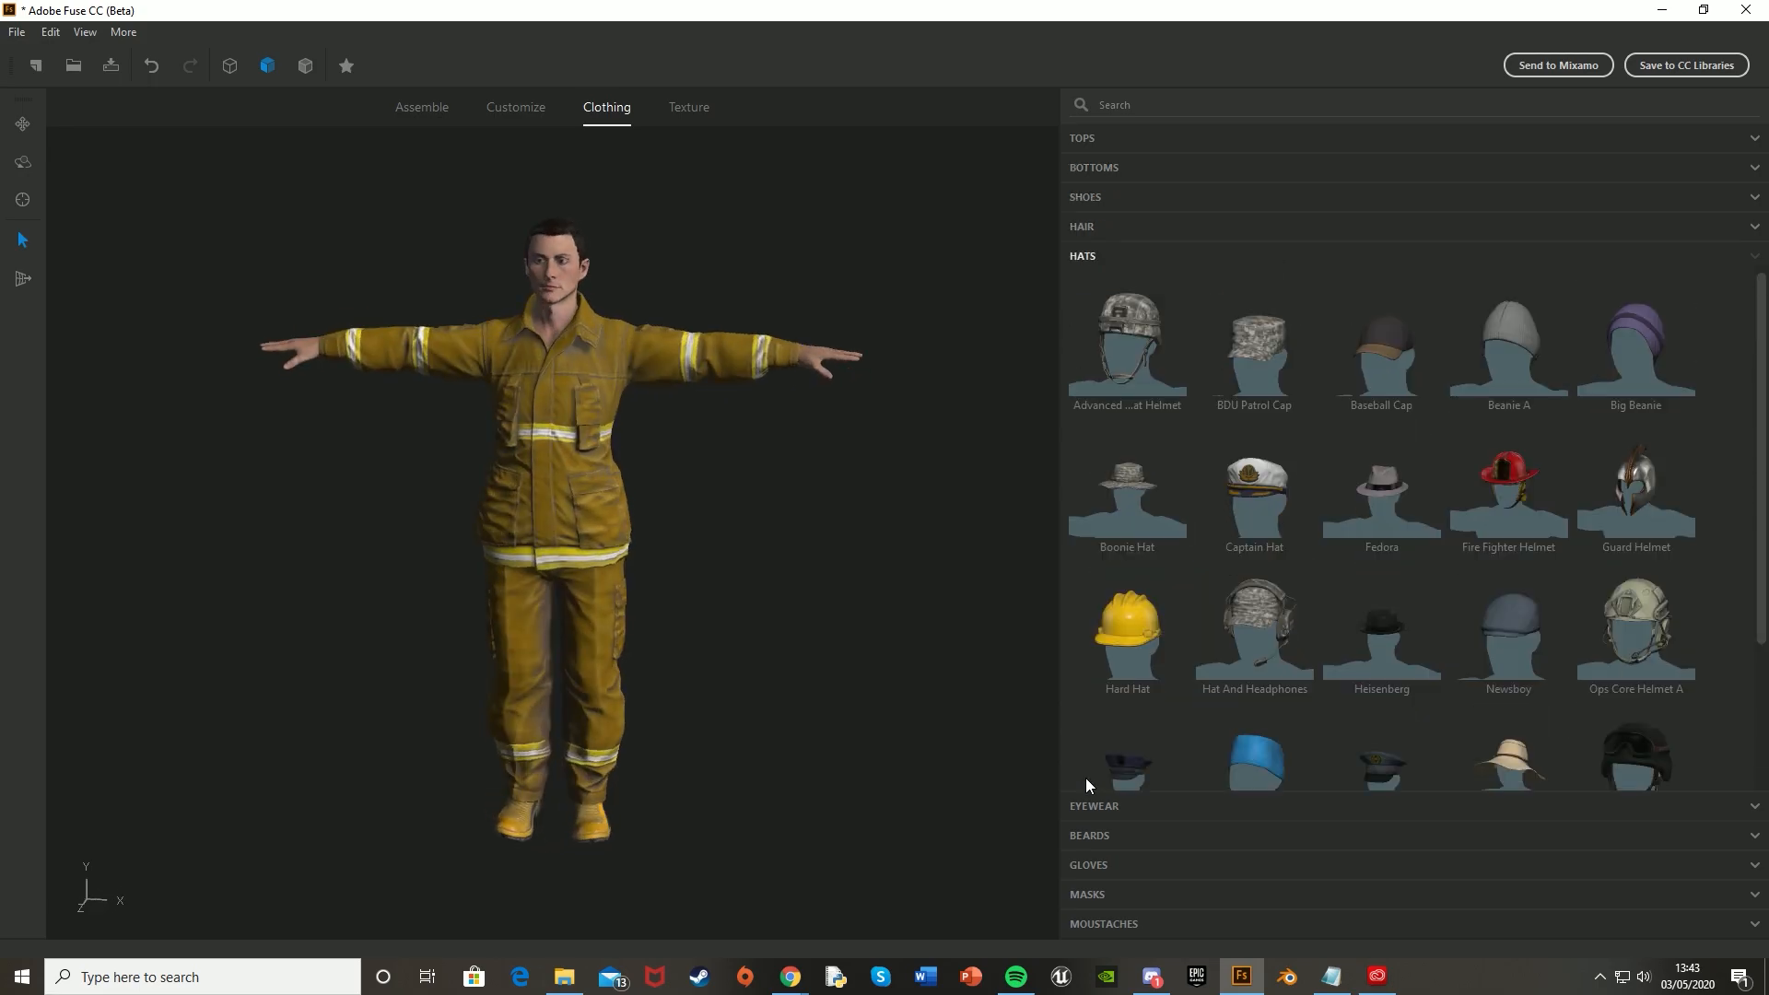
{"action": "scroll", "coordinate": [877, 710], "scroll_direction": "up", "scroll_amount": 5}
{"action": "middle_click_drag", "start_coordinate": [877, 710], "coordinate": [873, 780]}
{"action": "middle_click_drag", "start_coordinate": [804, 405], "coordinate": [783, 413]}
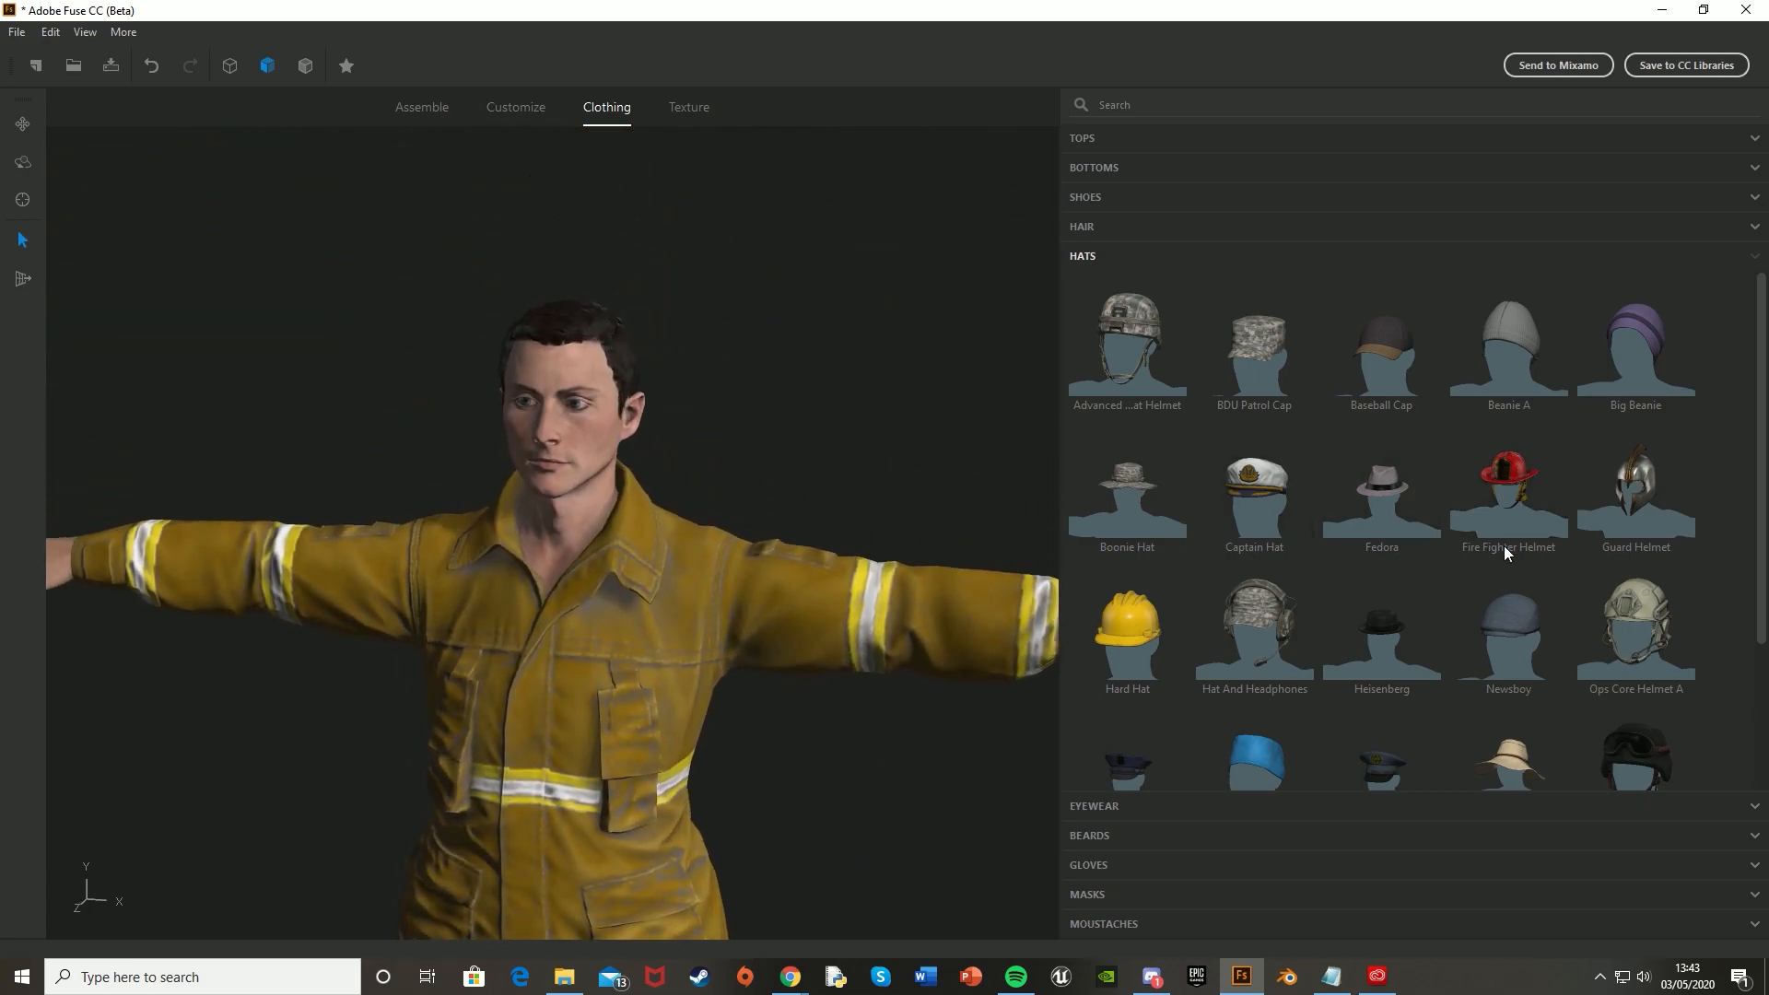
{"action": "left_click", "coordinate": [1519, 492]}
{"action": "left_click_drag", "start_coordinate": [715, 391], "coordinate": [569, 400]}
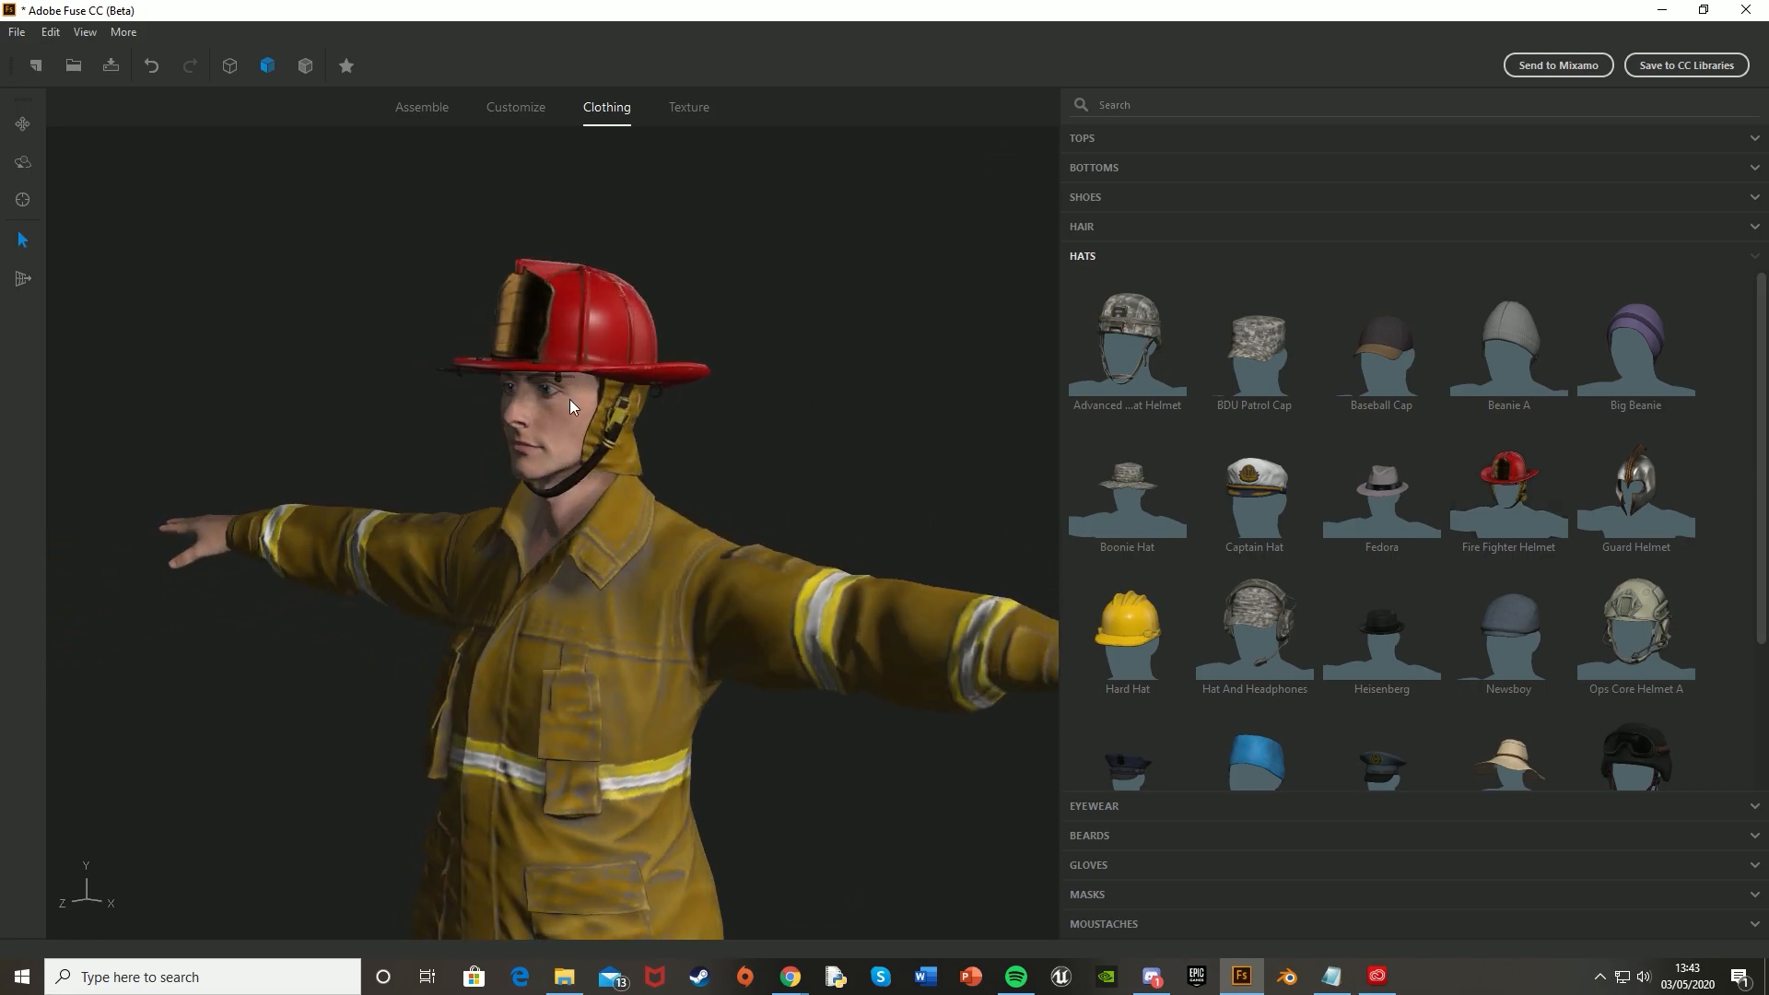
Try the Big Part hairstyle beneath the helmet and undo the hair change.
{"action": "left_click", "coordinate": [1195, 226]}
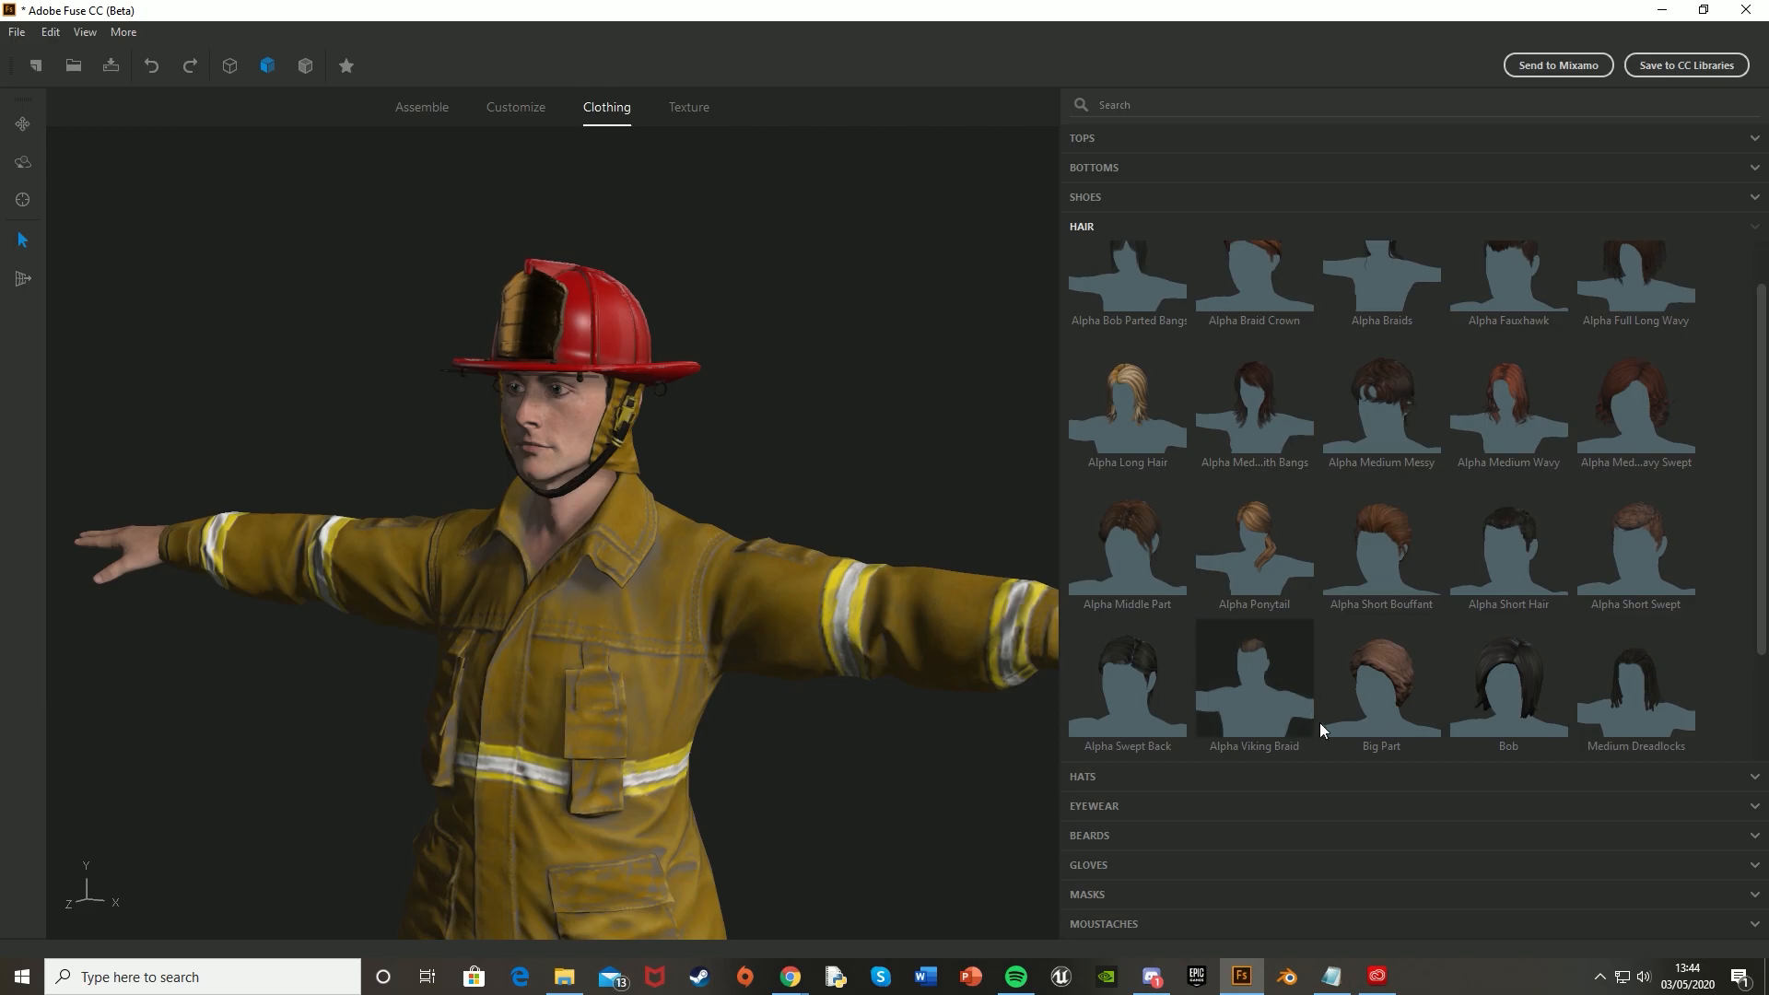
{"action": "left_click", "coordinate": [1378, 677]}
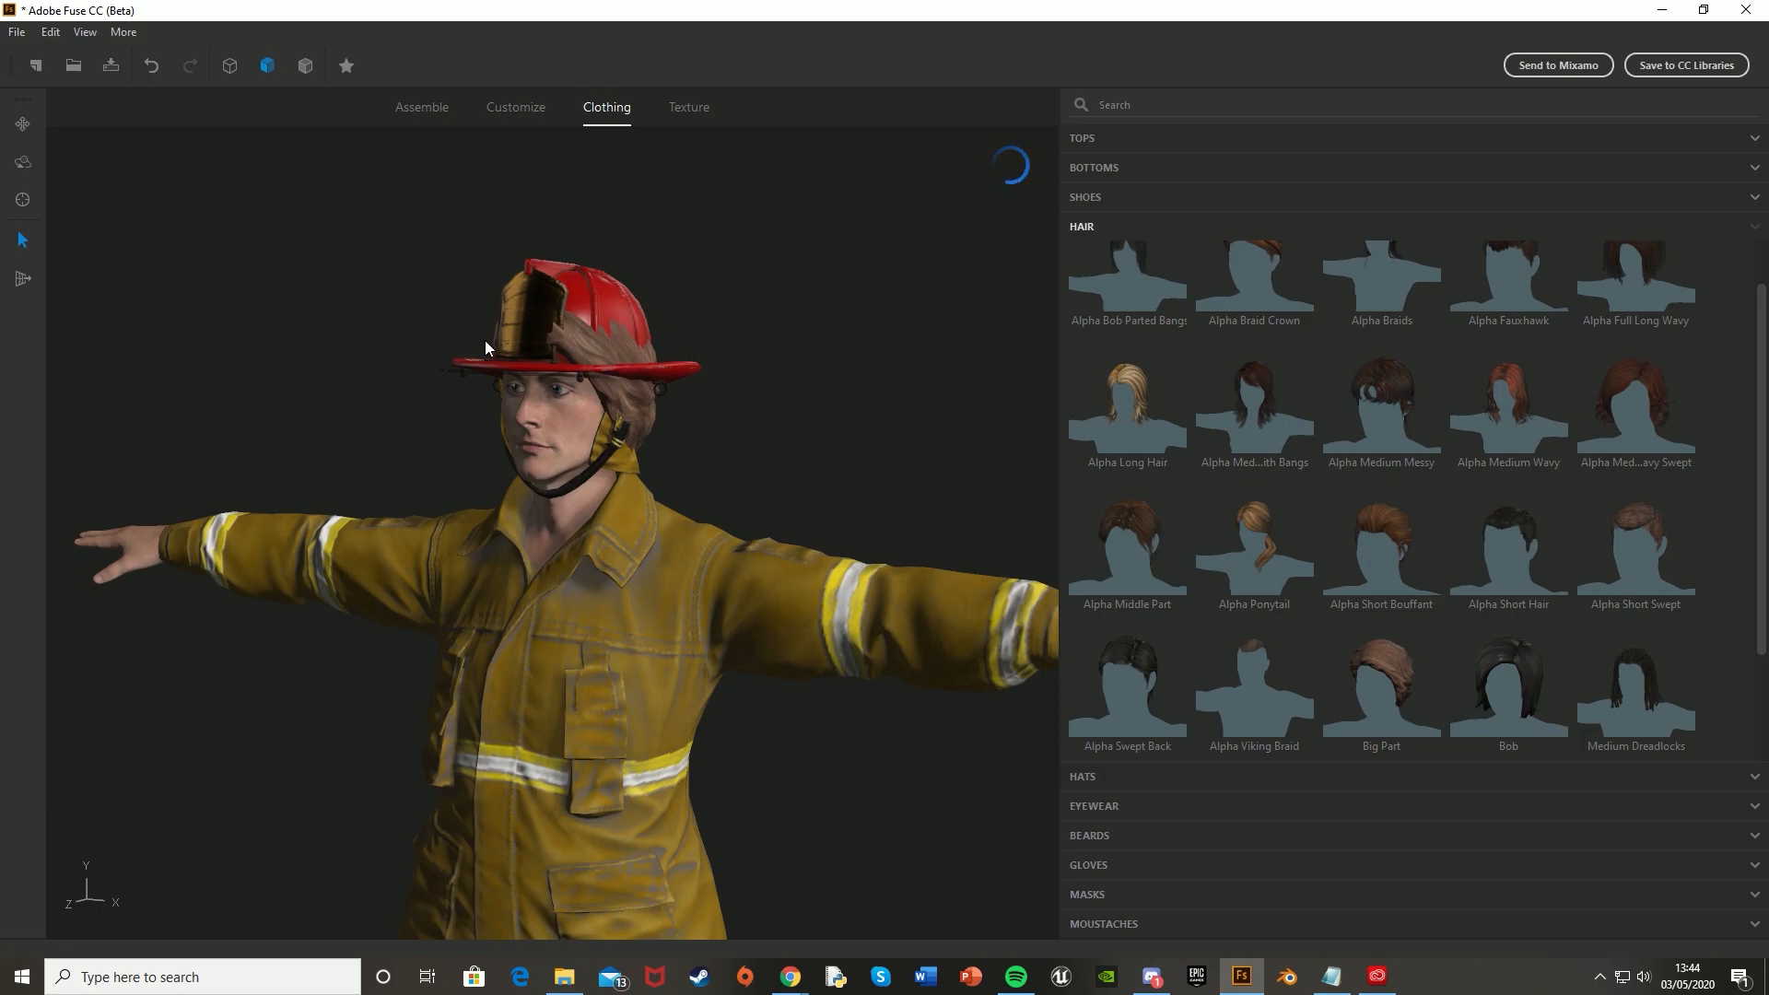
{"action": "left_click_drag", "start_coordinate": [764, 373], "coordinate": [860, 406]}
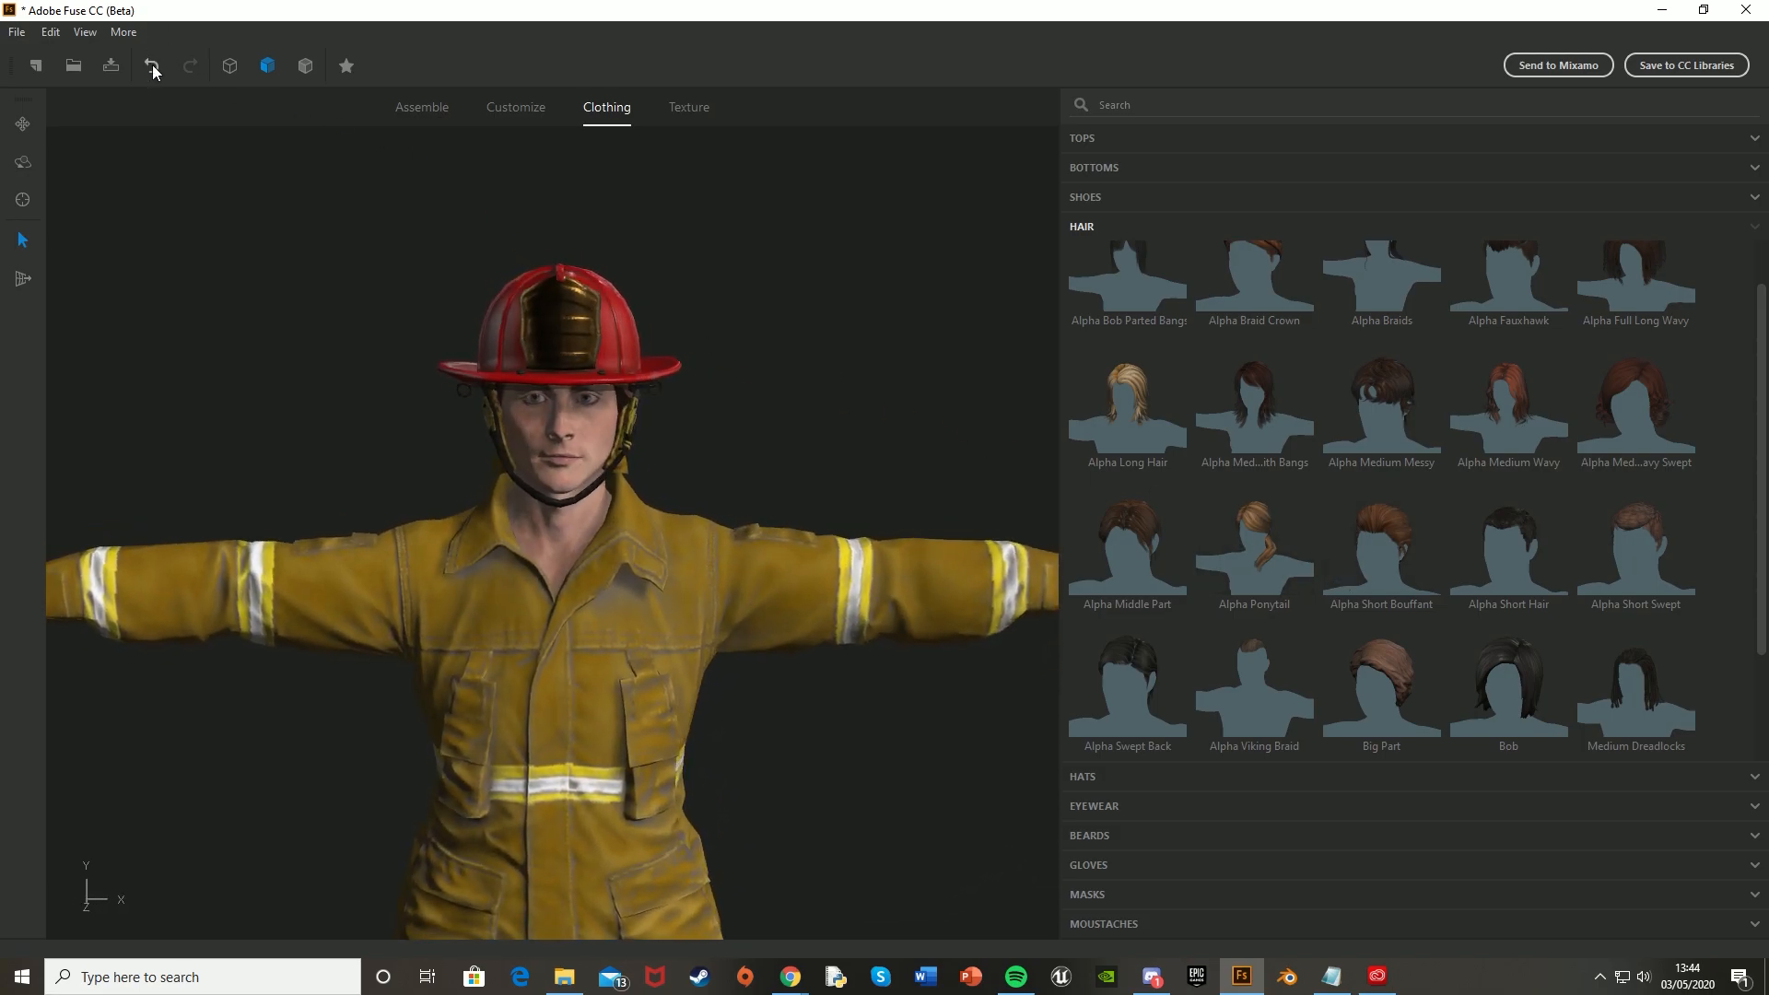
{"action": "key", "text": "ctrl+z"}
{"action": "scroll", "coordinate": [777, 473], "scroll_direction": "down", "scroll_amount": 7}
{"action": "scroll", "coordinate": [737, 553], "scroll_direction": "up", "scroll_amount": 5}
{"action": "scroll", "coordinate": [732, 610], "scroll_direction": "down", "scroll_amount": 5}
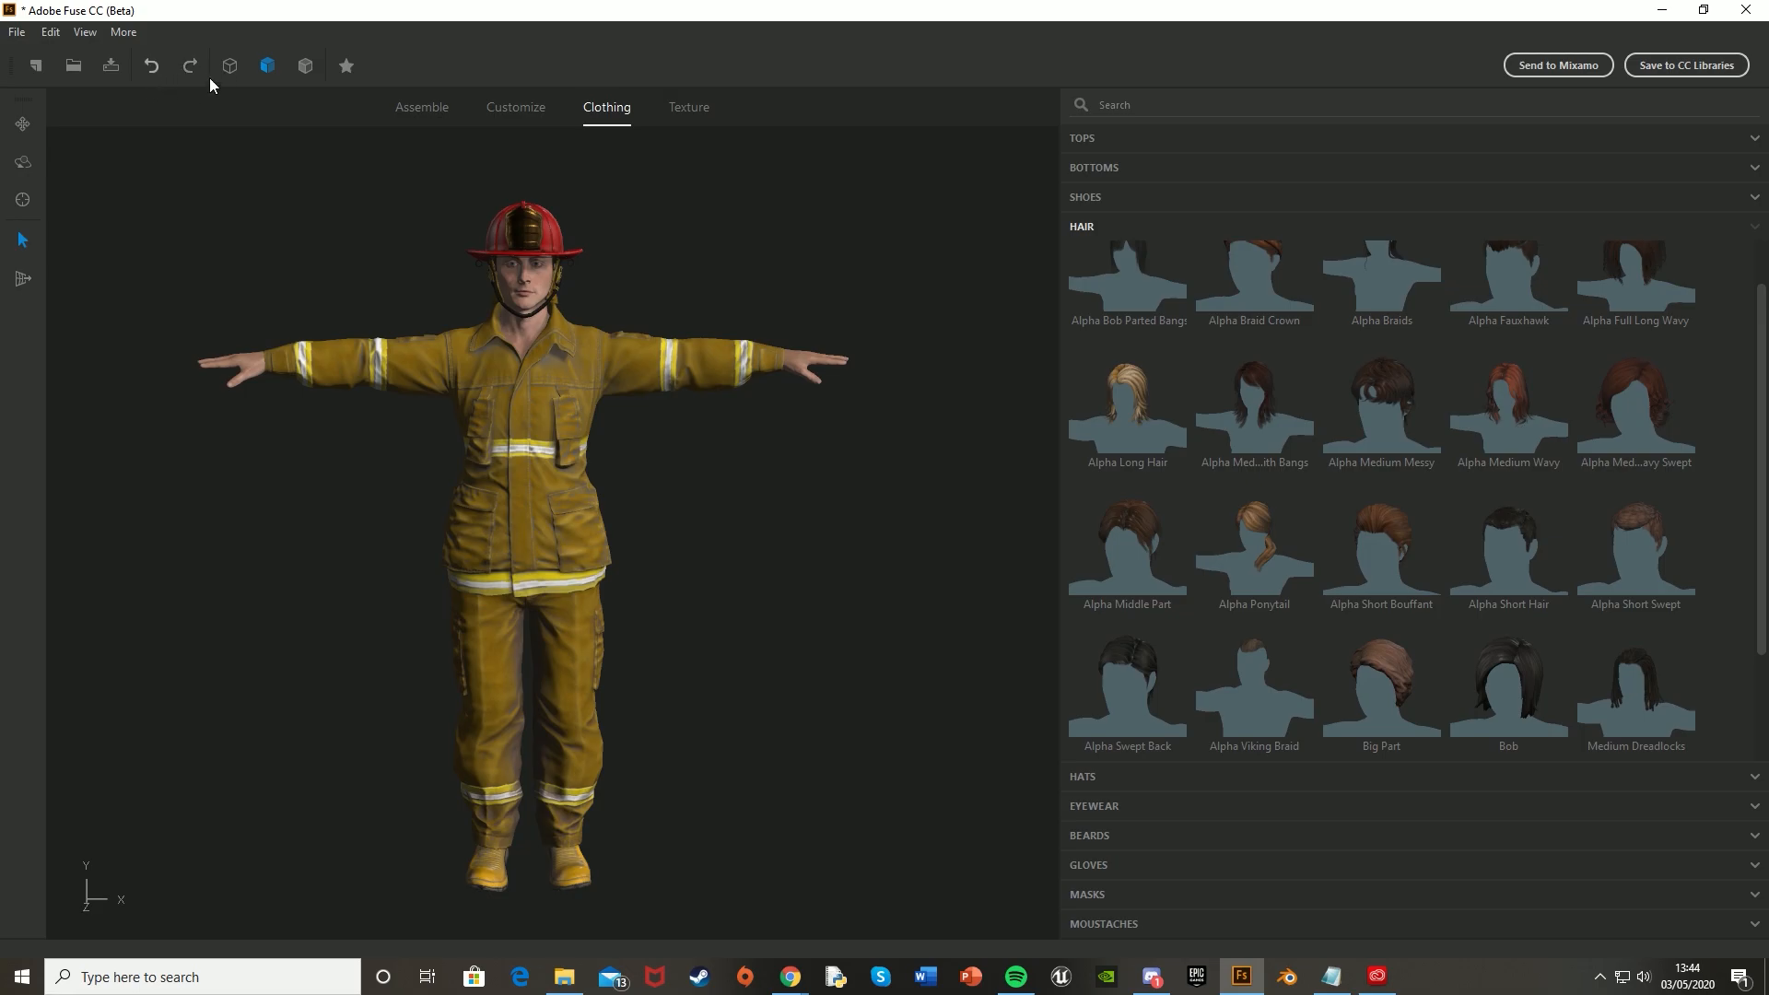
Equip the character with the Safety Glasses eyewear and the Combat Gloves.
{"action": "left_click", "coordinate": [1094, 805]}
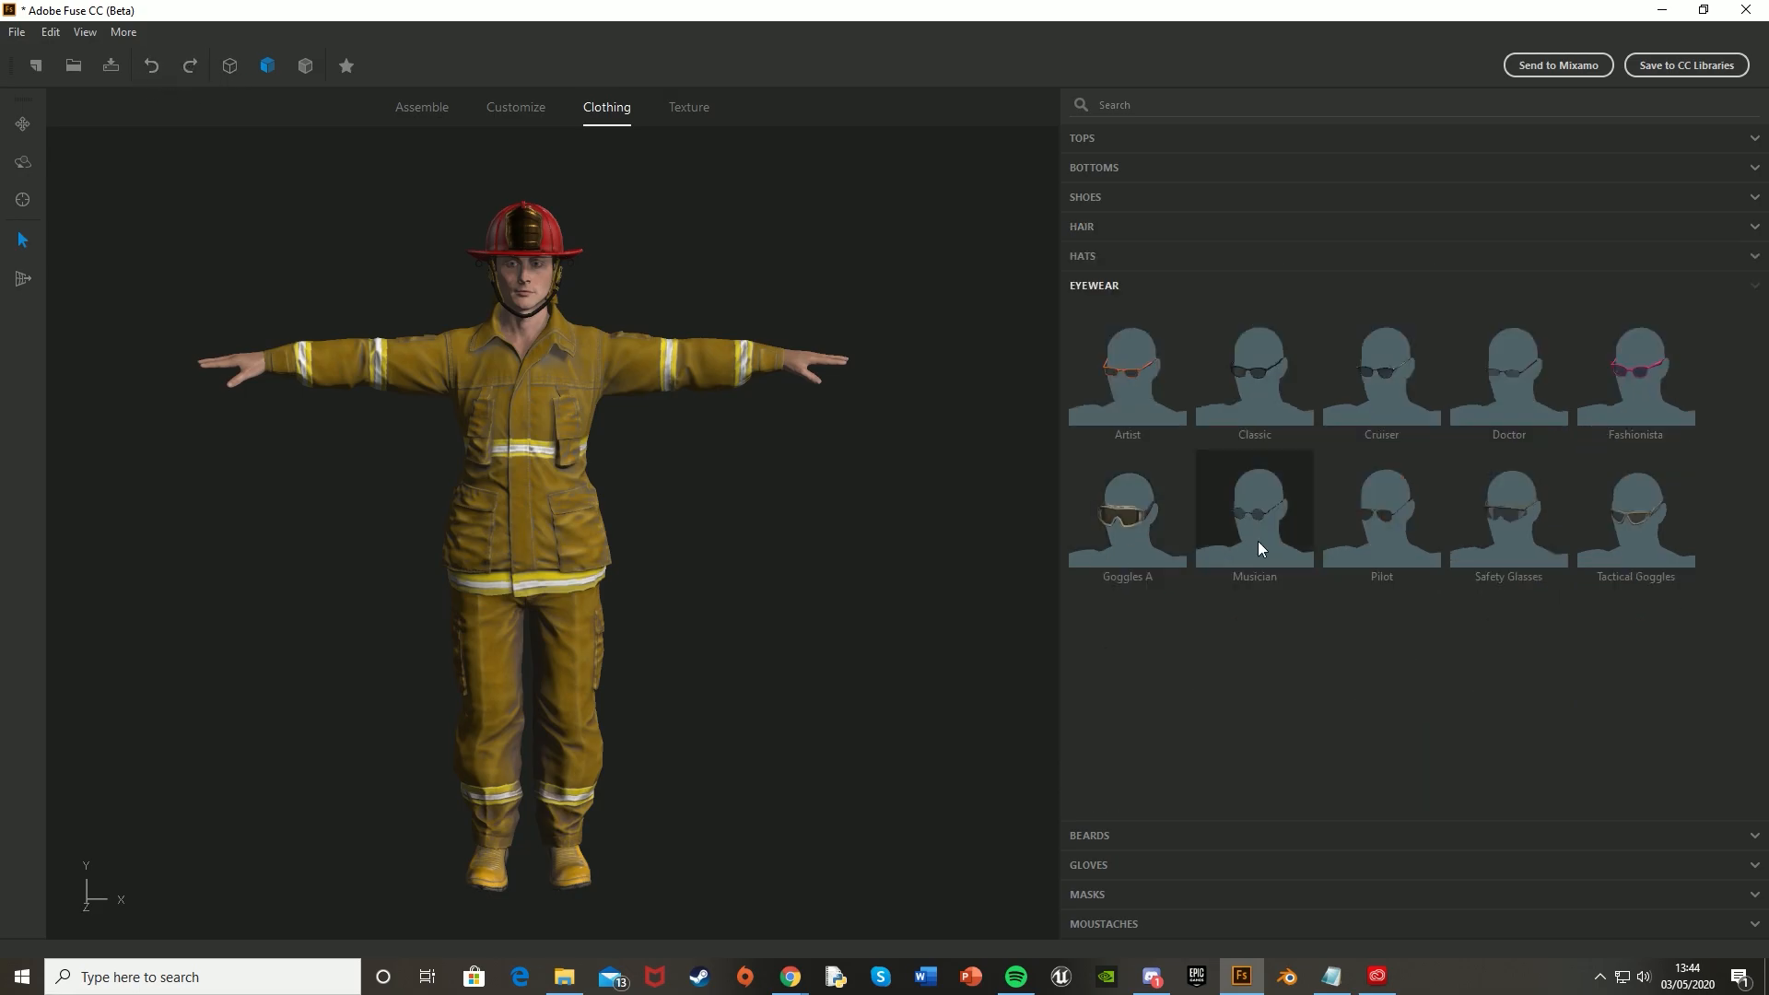
{"action": "left_click", "coordinate": [1506, 491]}
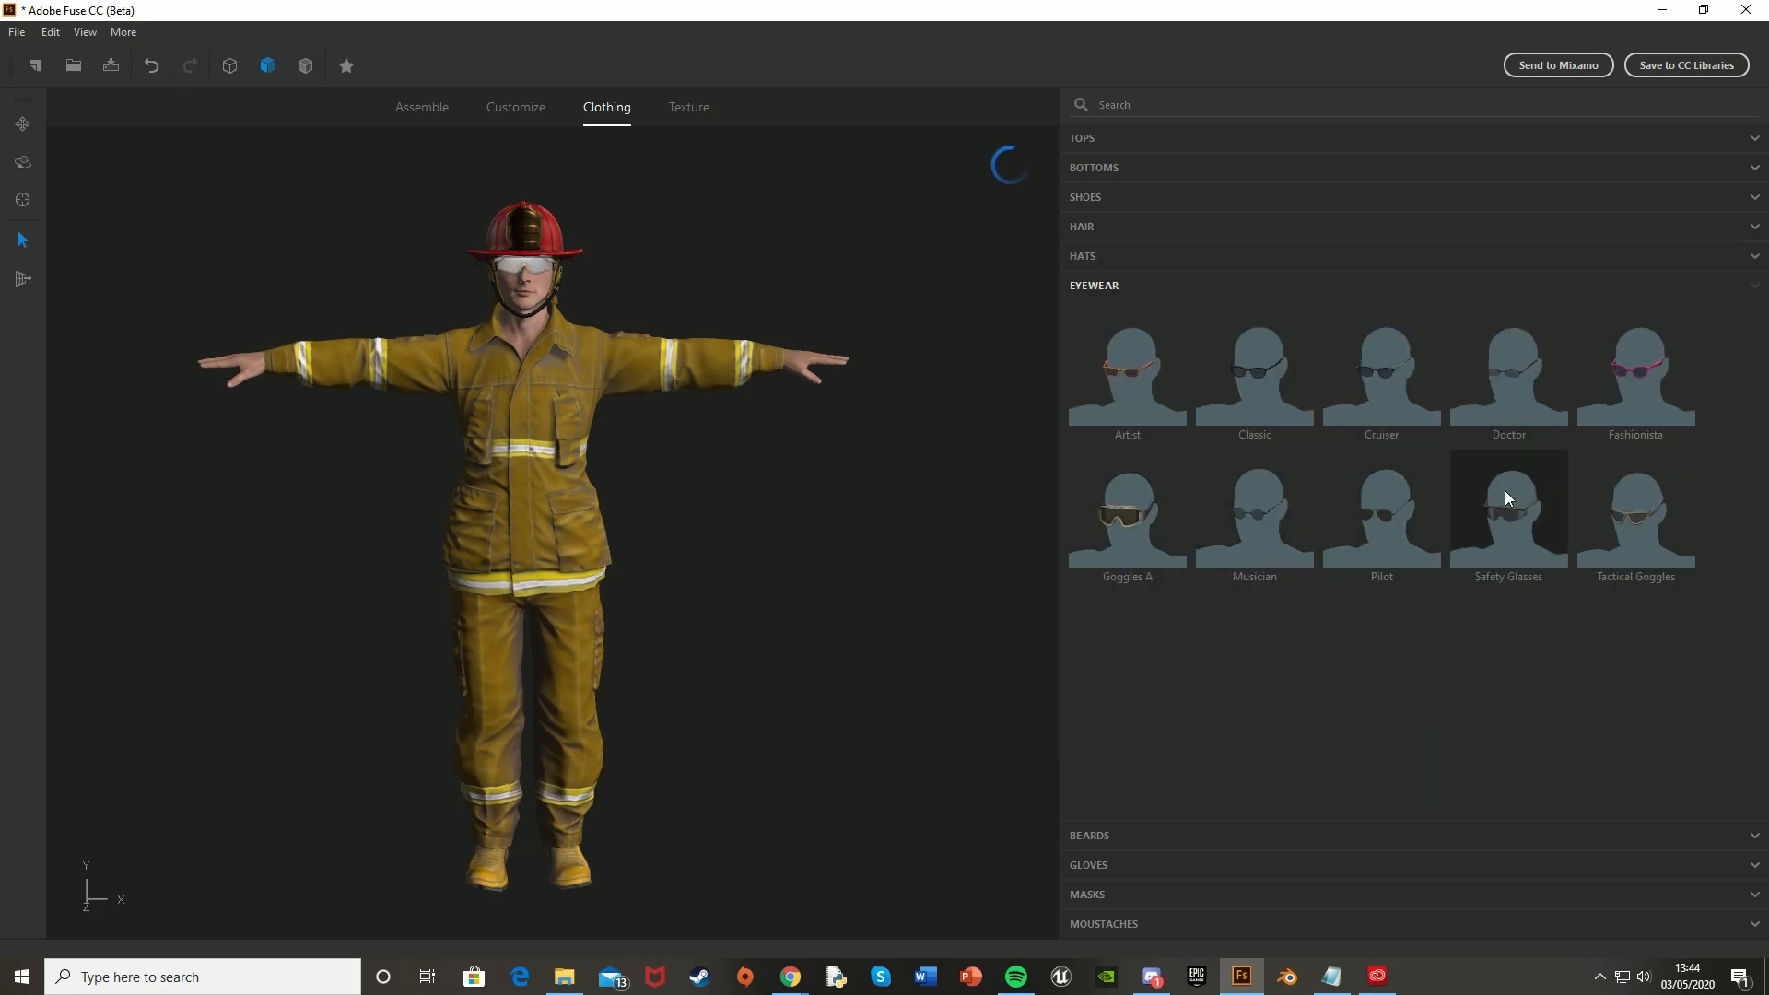
{"action": "left_click", "coordinate": [1096, 835]}
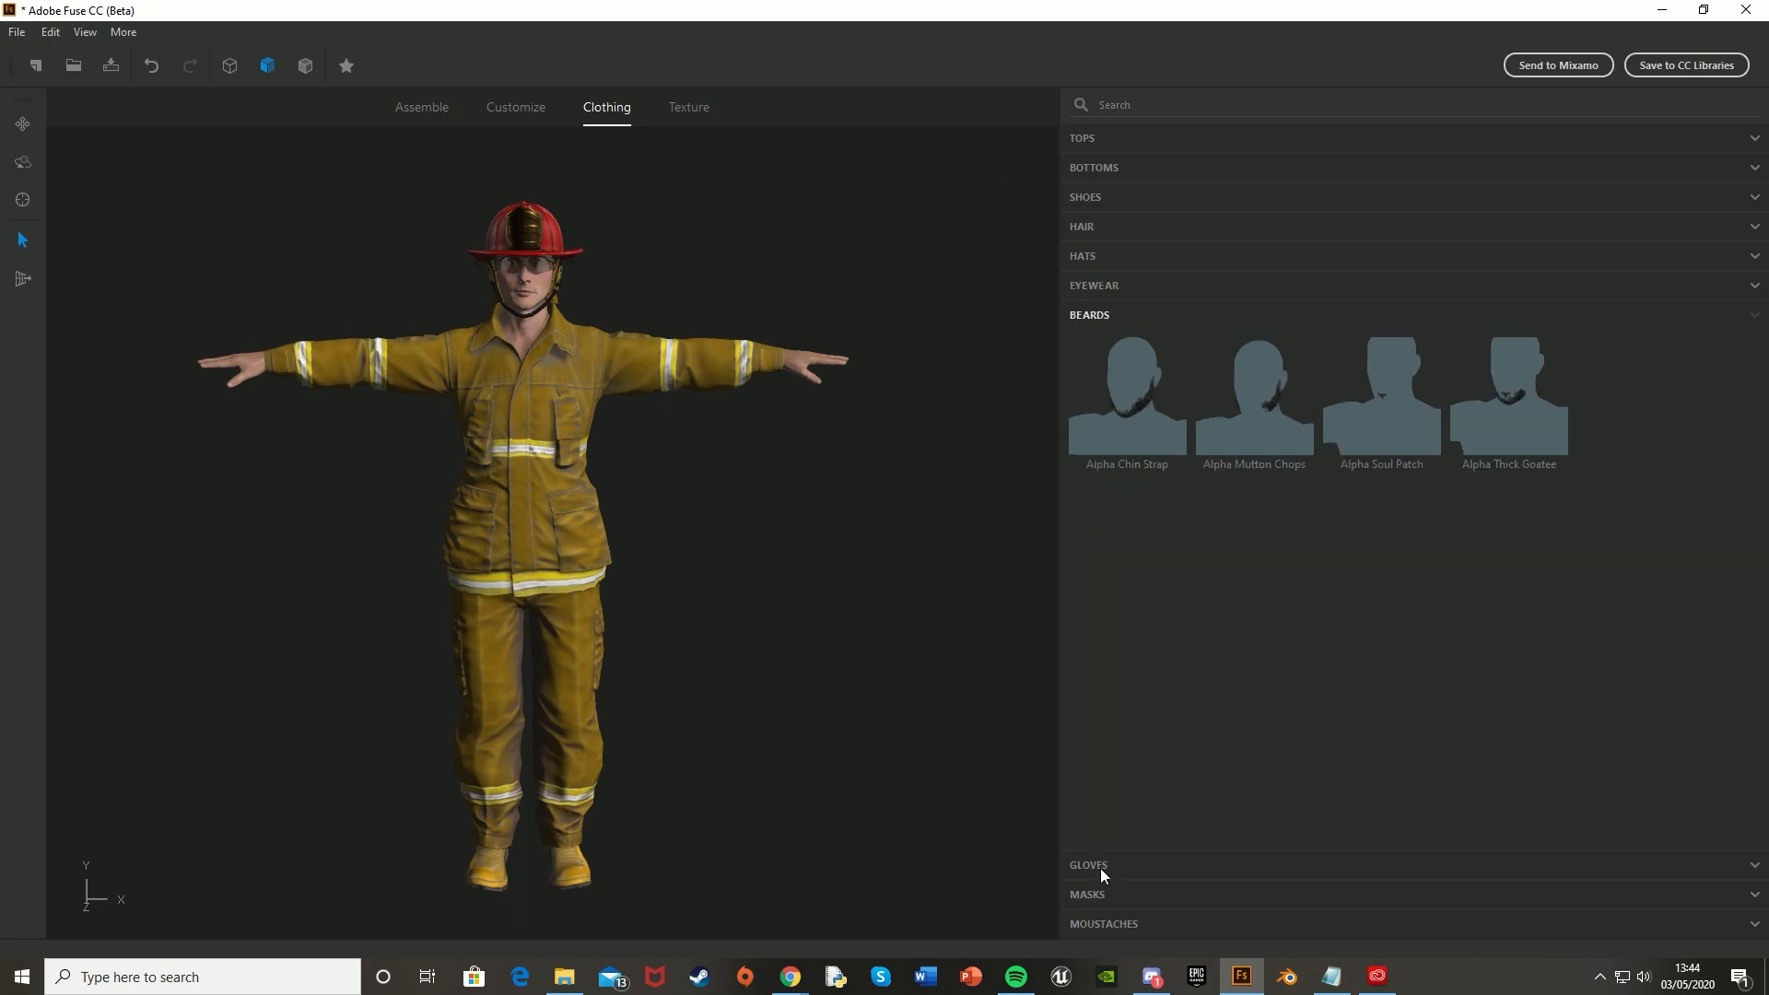
{"action": "left_click", "coordinate": [1099, 866]}
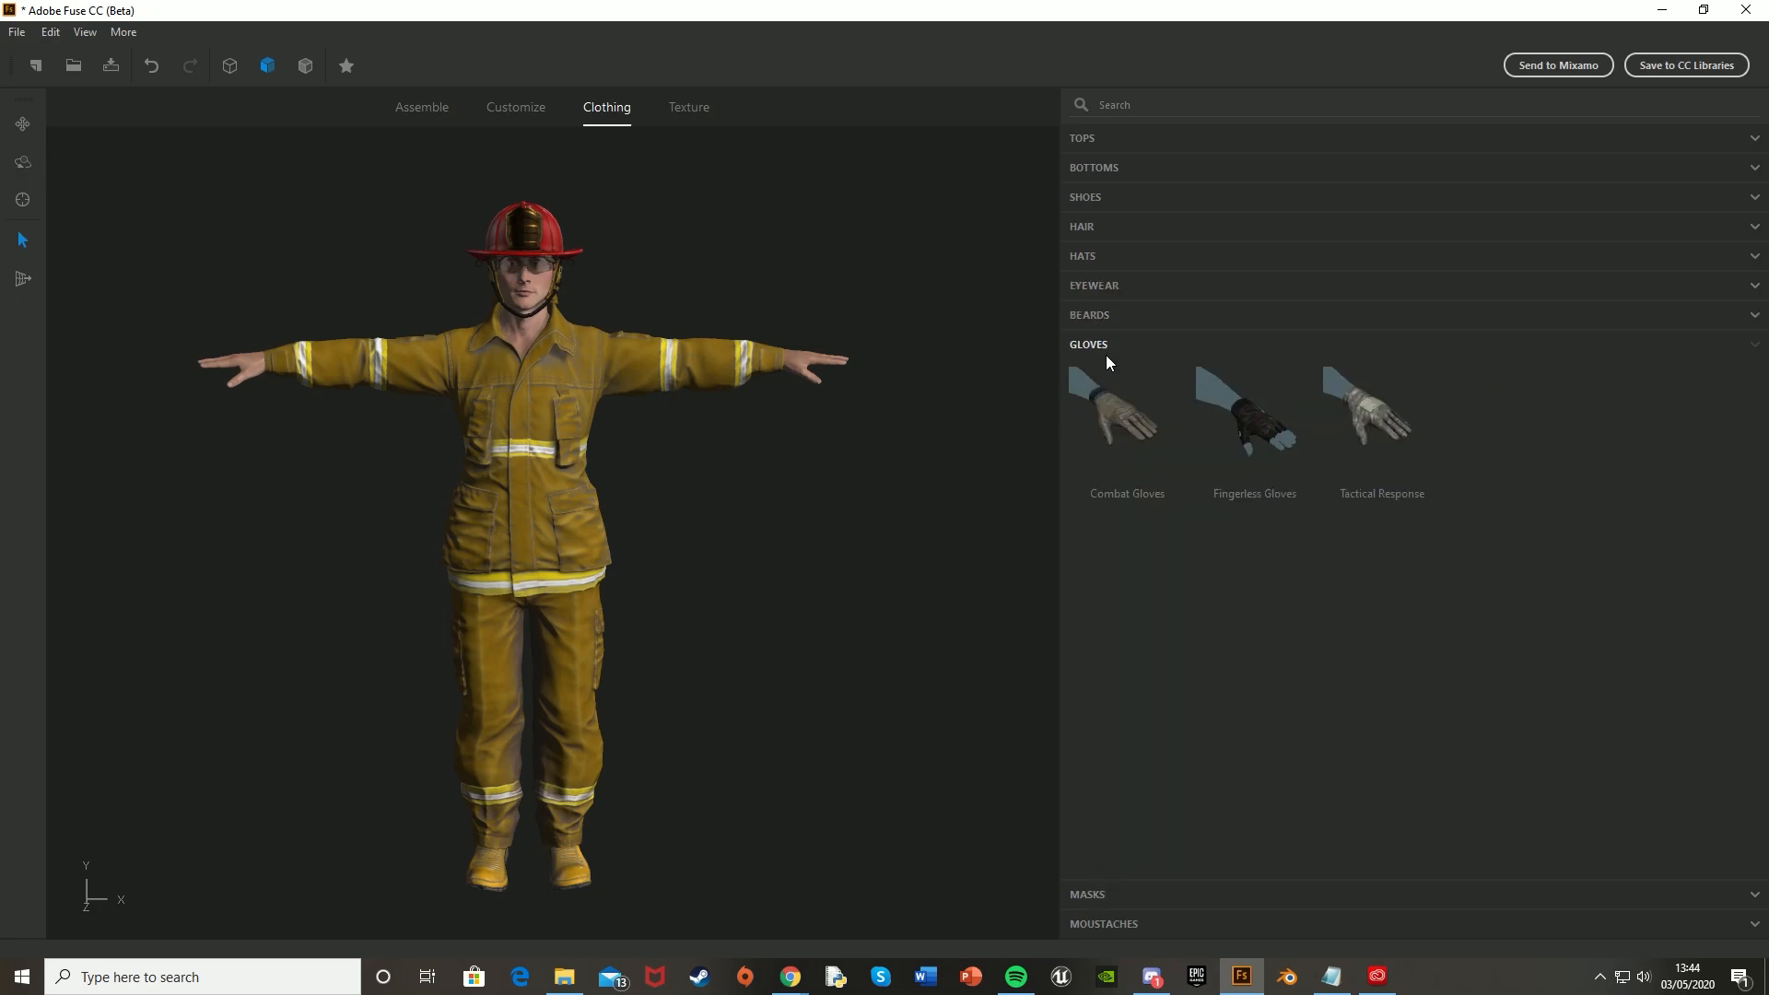
{"action": "left_click", "coordinate": [1140, 440]}
Add the Gasmask Dual Canister mask to the character and open the moustache options.
{"action": "left_click", "coordinate": [1087, 893]}
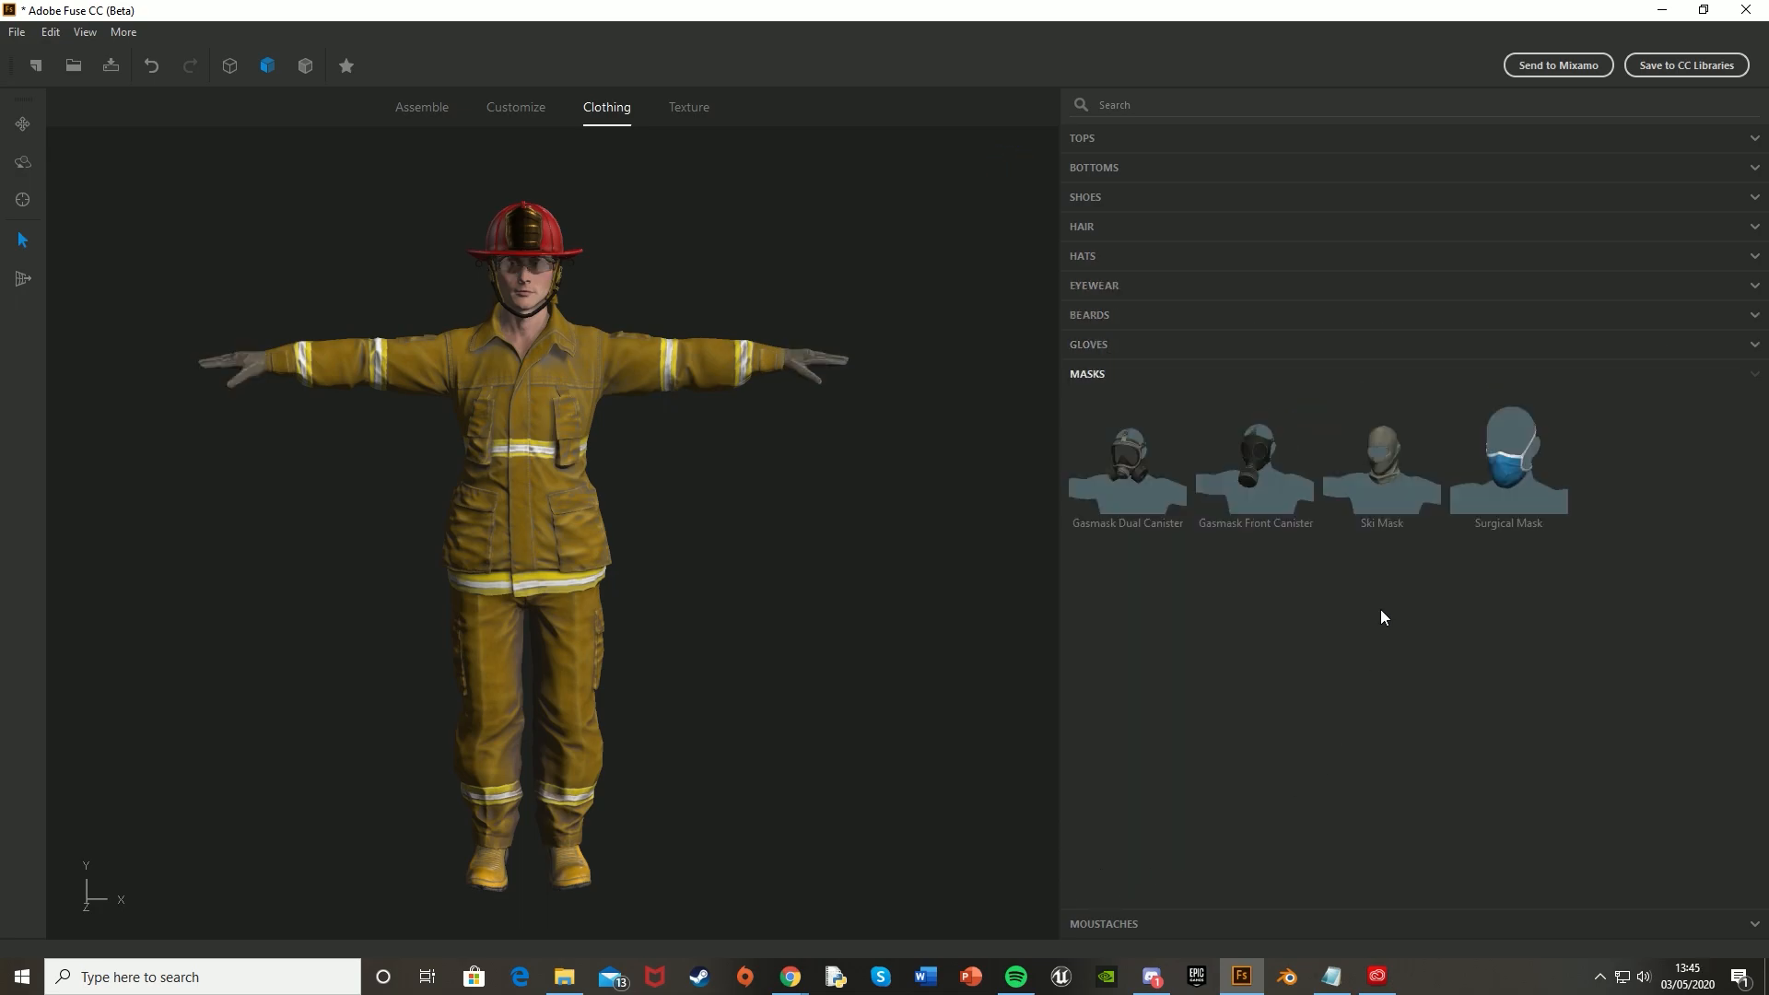
{"action": "left_click", "coordinate": [1147, 483]}
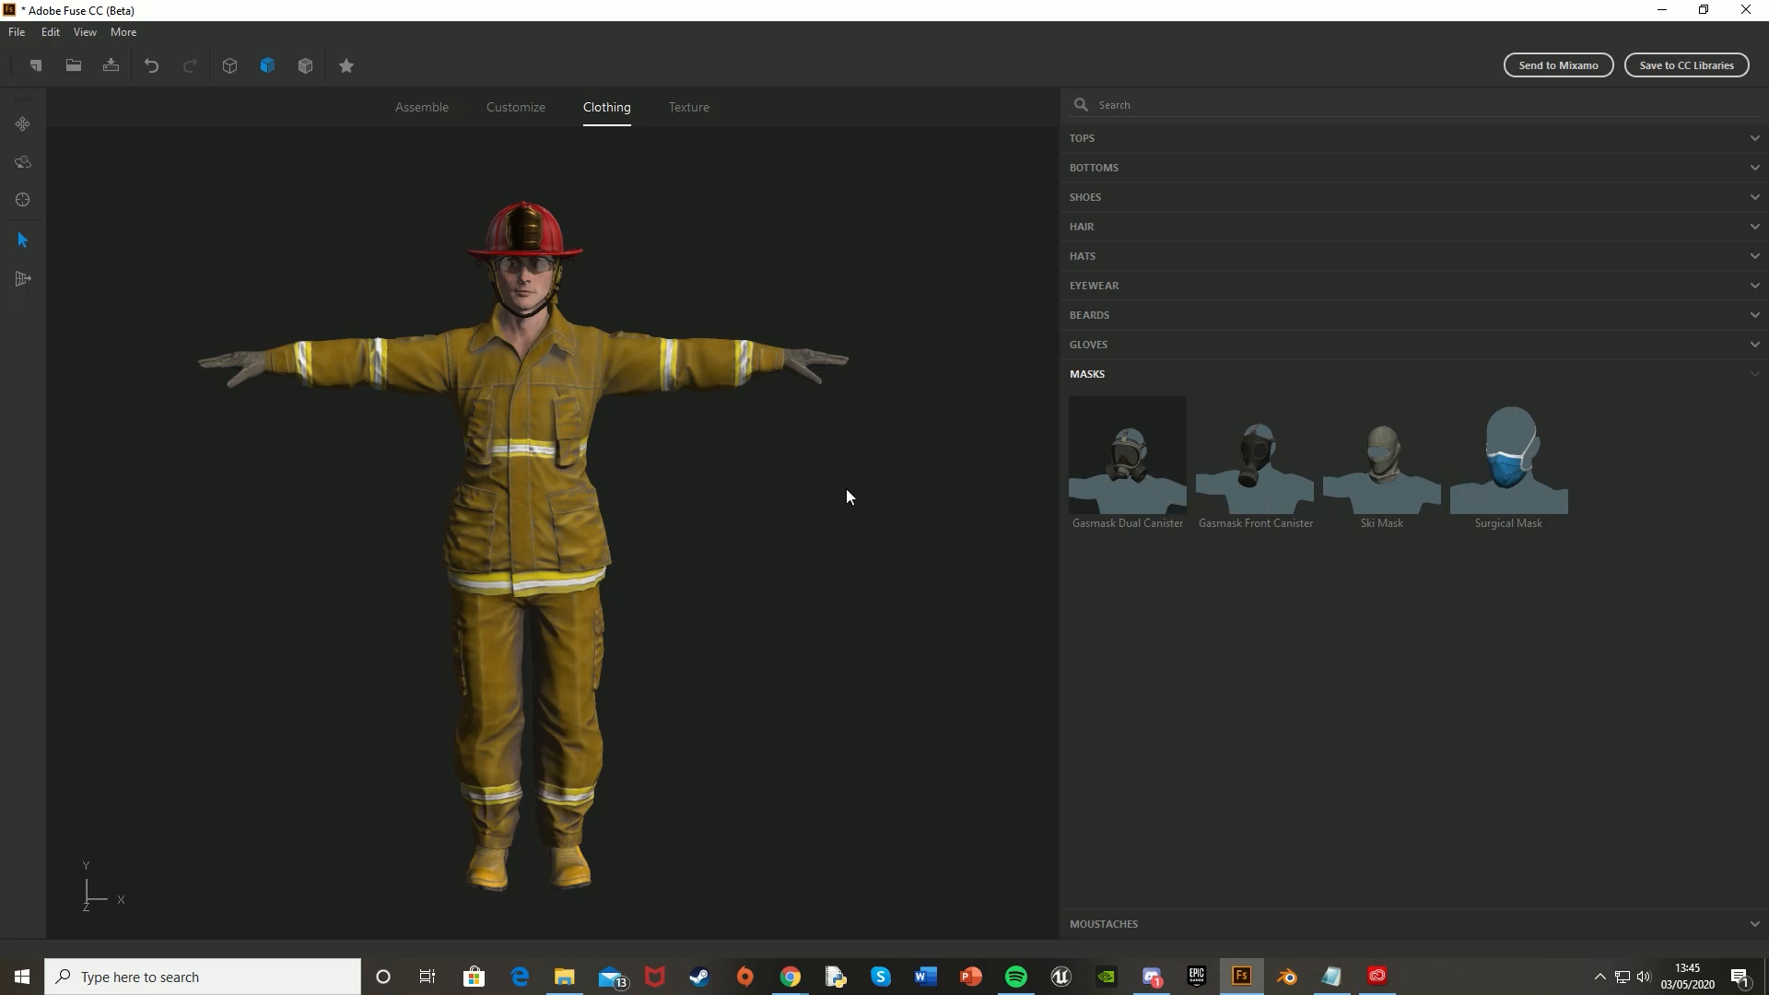
{"action": "left_click", "coordinate": [1130, 922]}
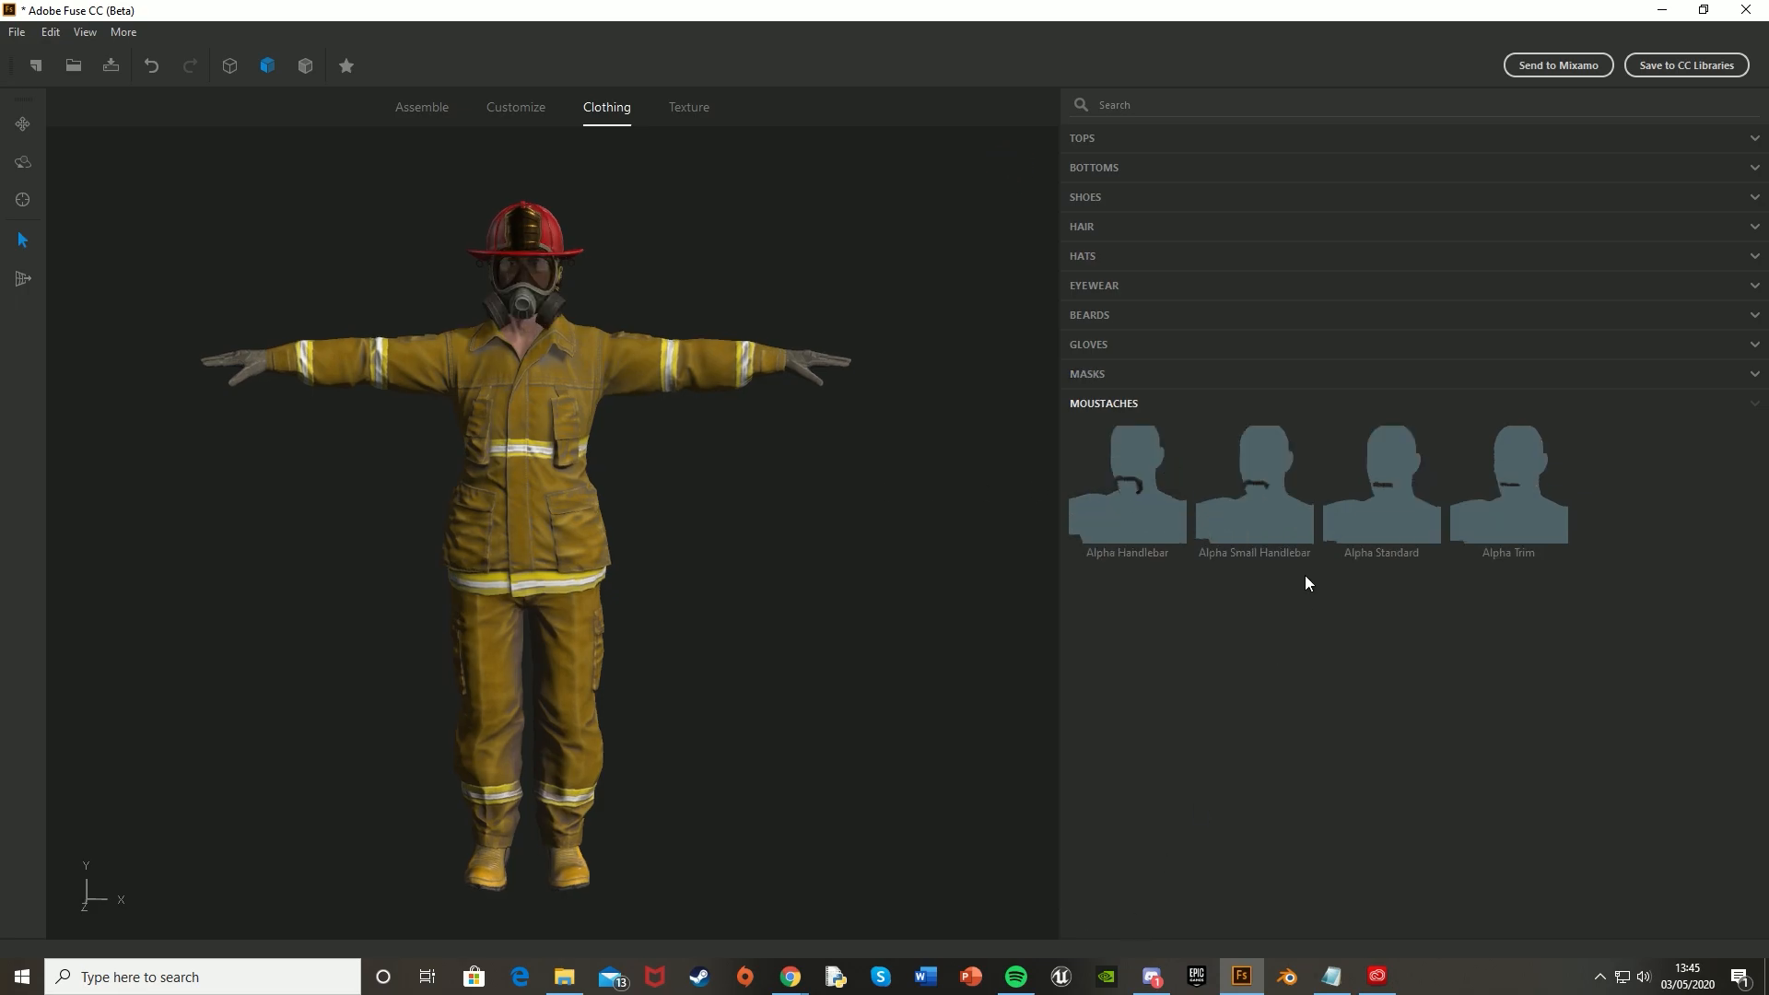
Upload the finished character to Mixamo under the name Fire Fighter Male 1.
{"action": "left_click_drag", "start_coordinate": [652, 517], "coordinate": [787, 505]}
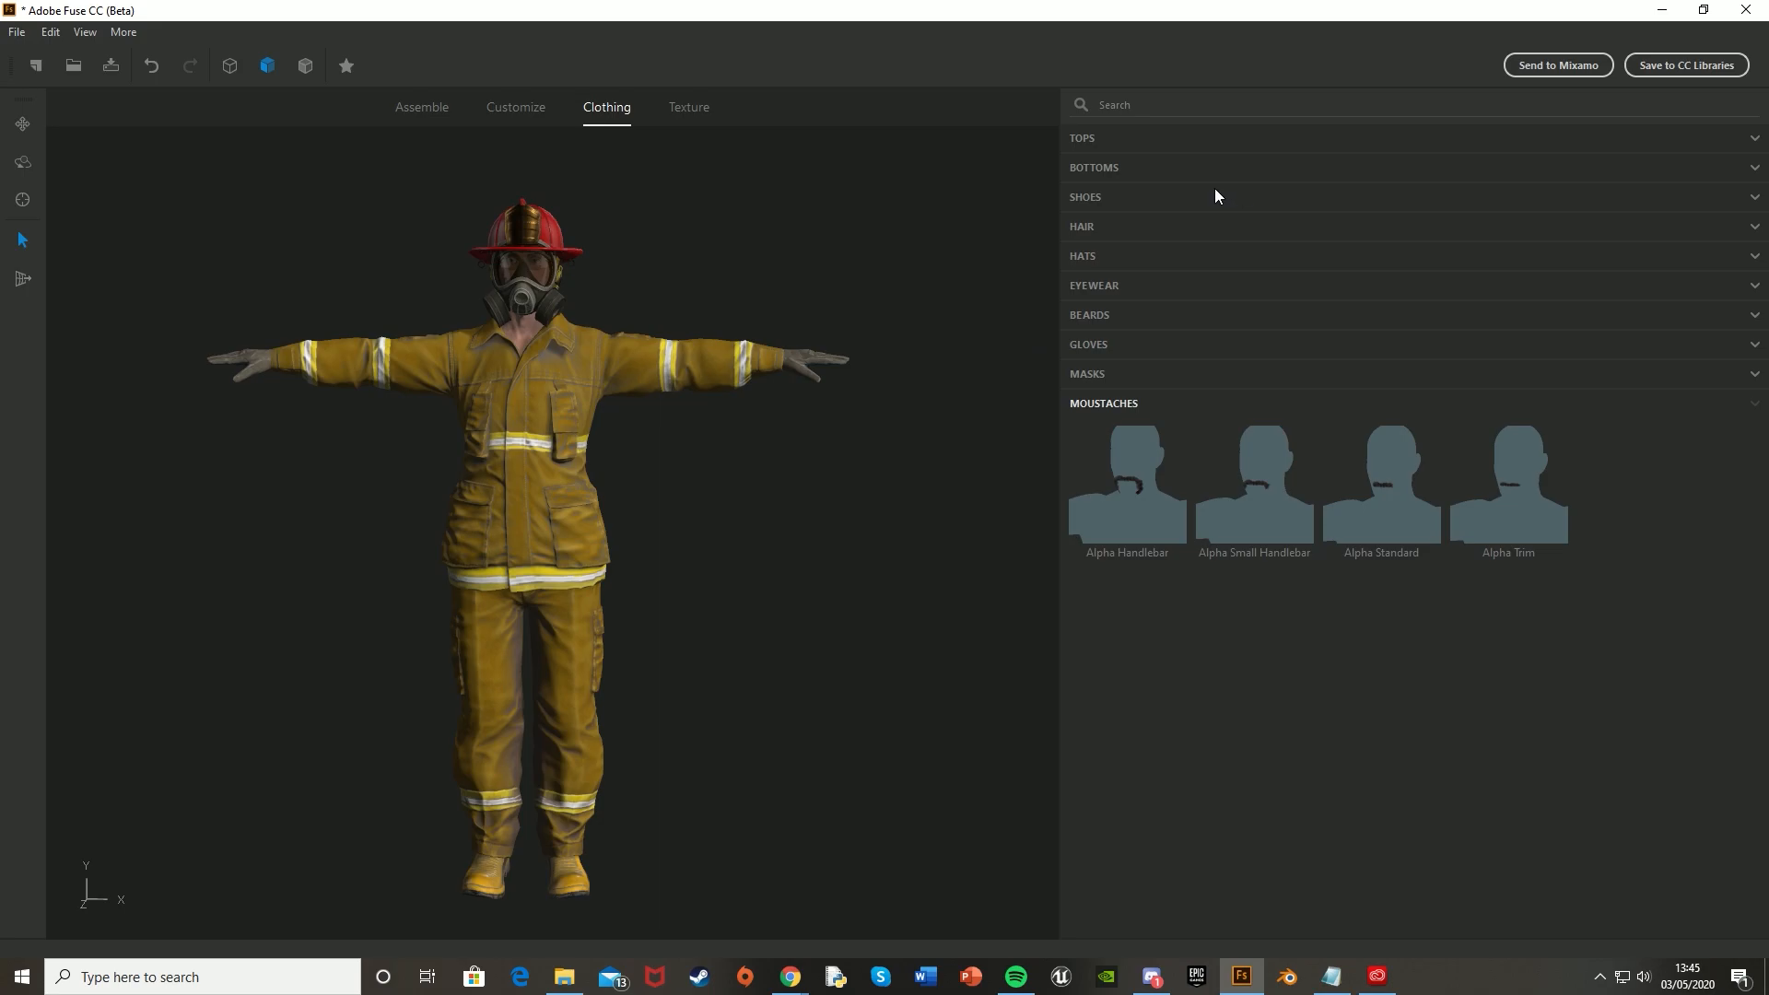
{"action": "left_click", "coordinate": [1556, 66]}
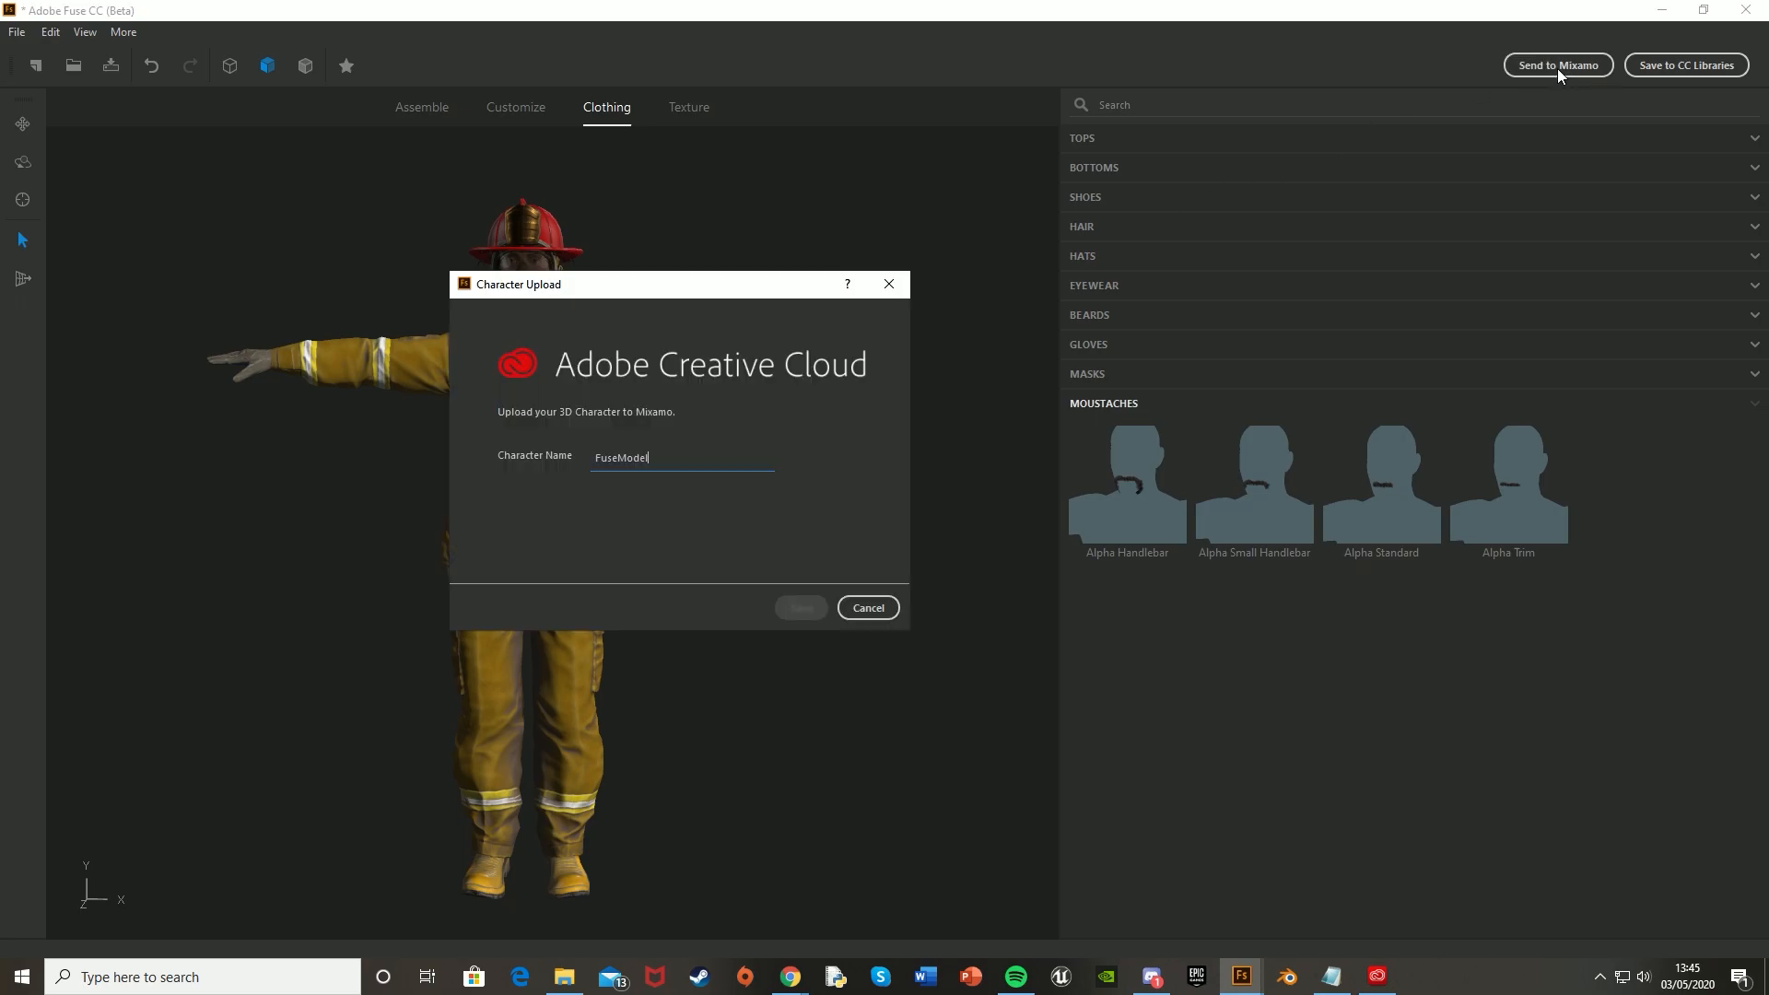
{"action": "type", "text": "Fire Fighter Male 1"}
{"action": "left_click", "coordinate": [801, 608]}
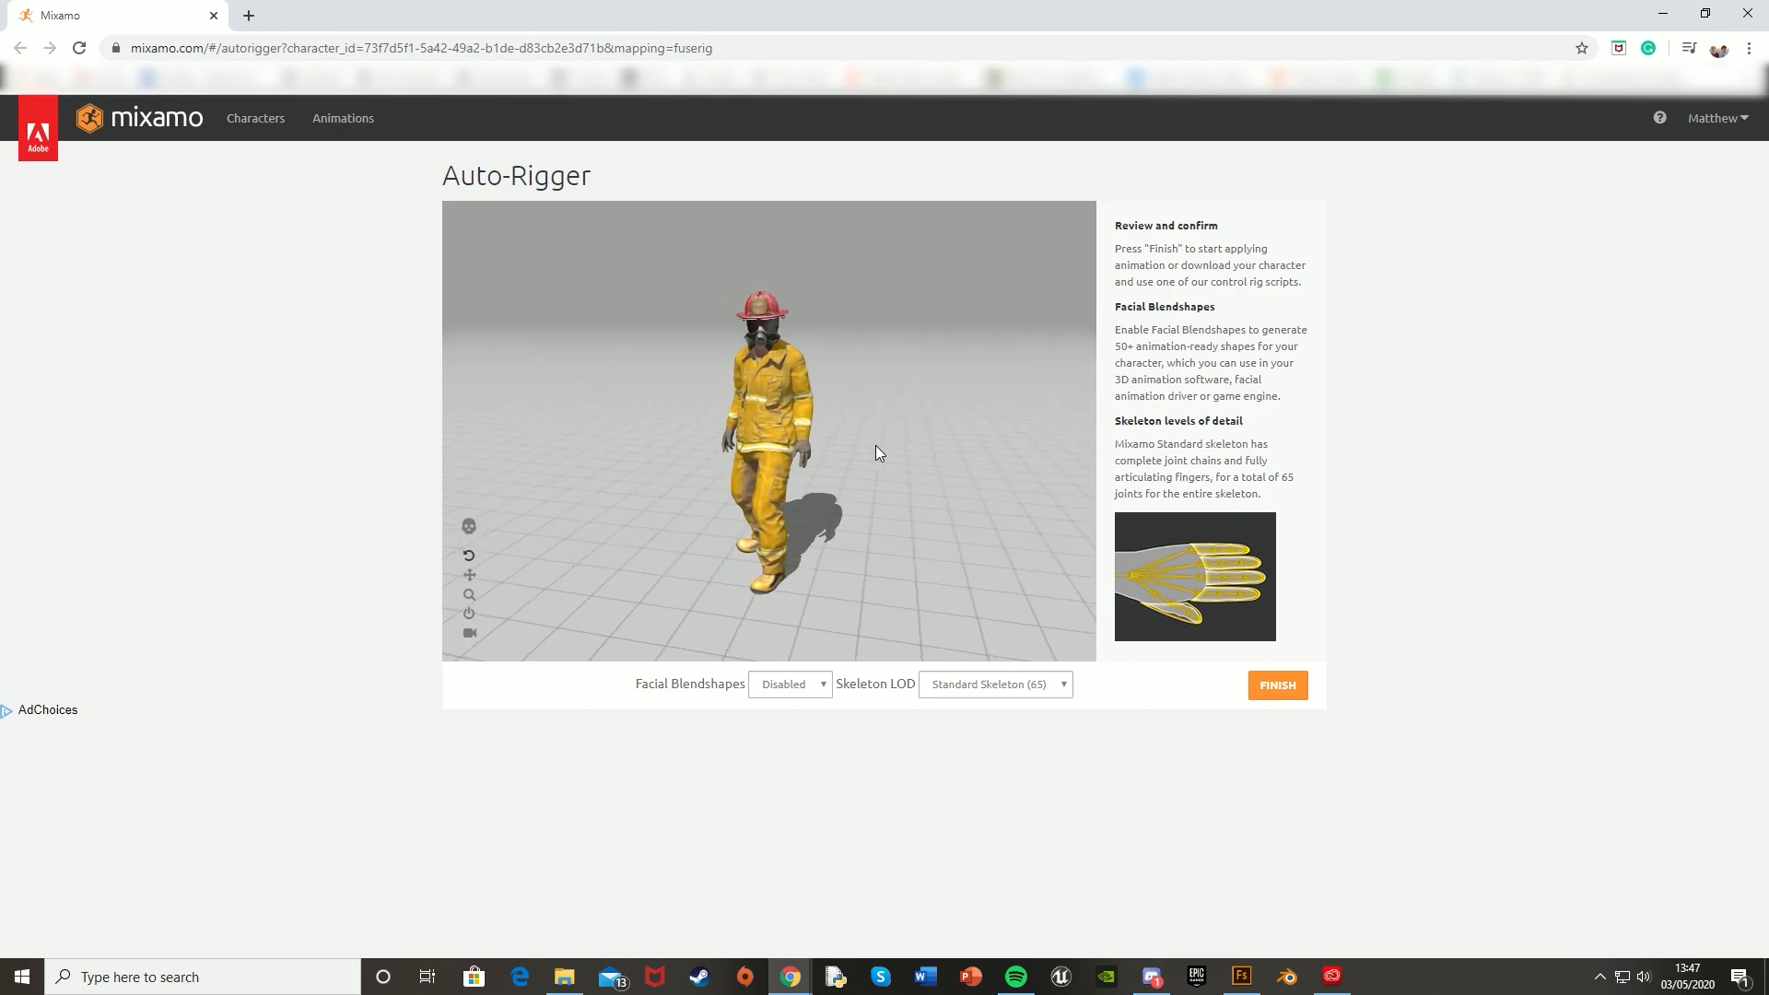
Review the rigged firefighter from several angles, finish the auto-rigging with the default settings and accept it as the new character.
{"action": "left_click_drag", "start_coordinate": [761, 438], "coordinate": [888, 352]}
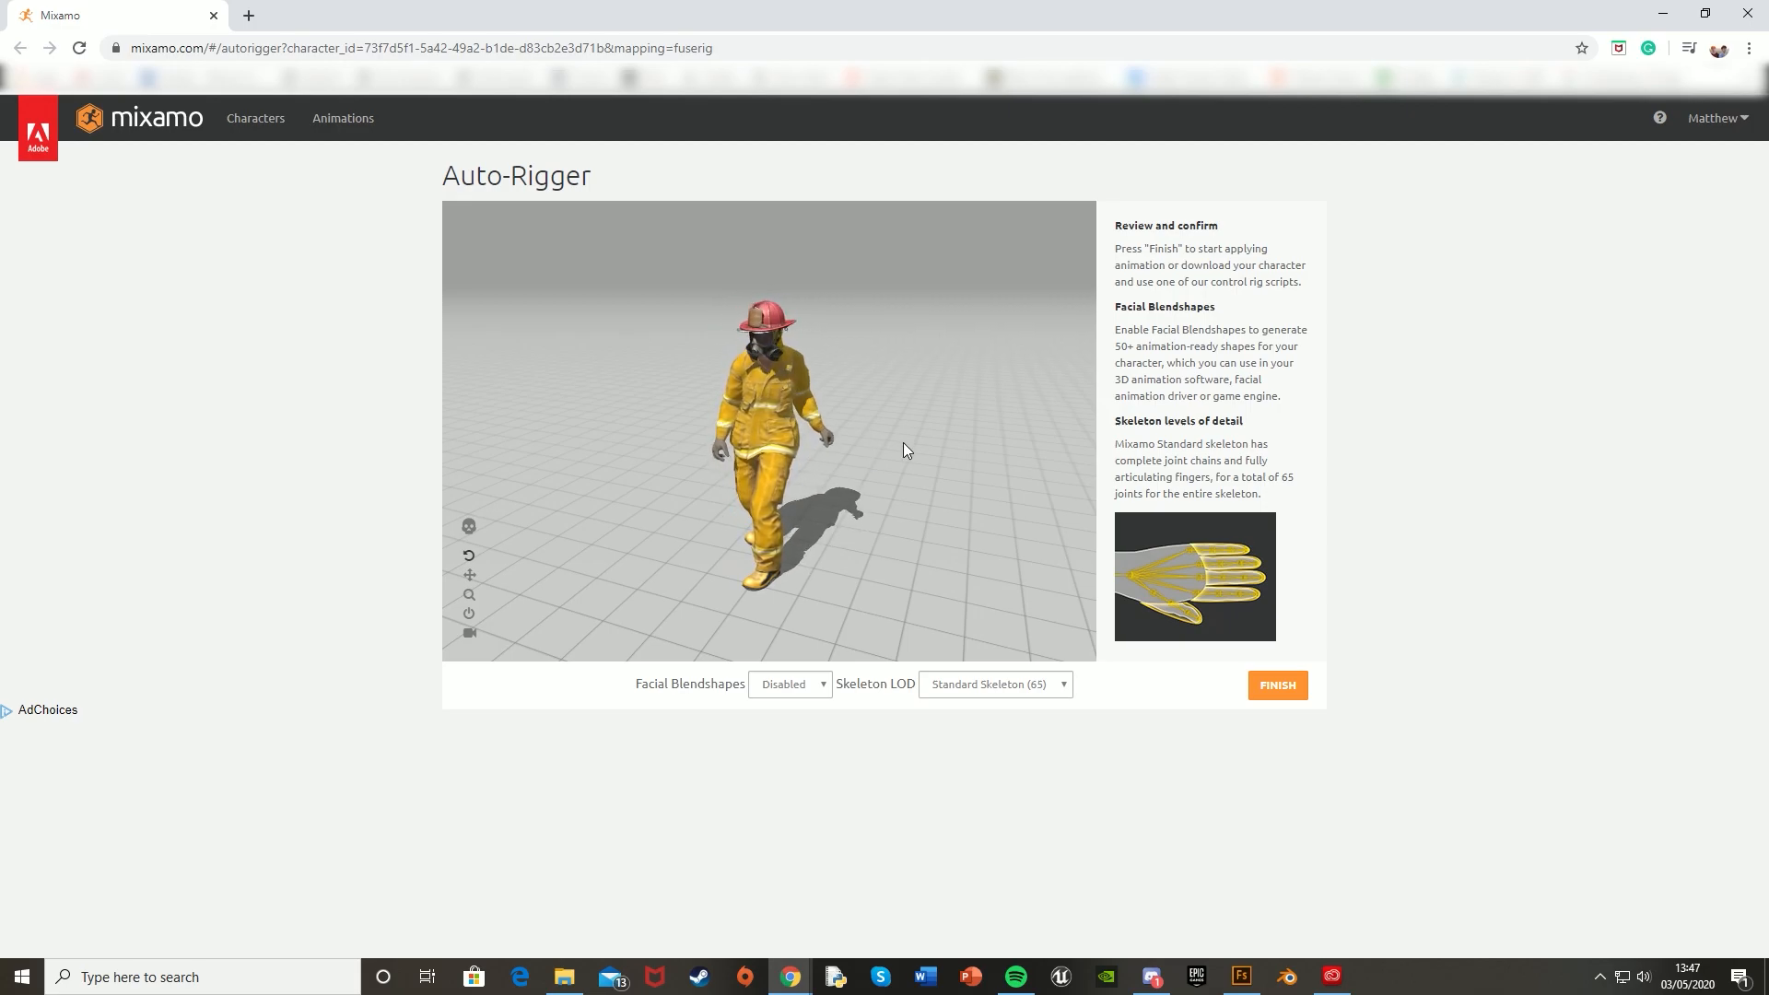
{"action": "left_click_drag", "start_coordinate": [903, 442], "coordinate": [901, 392]}
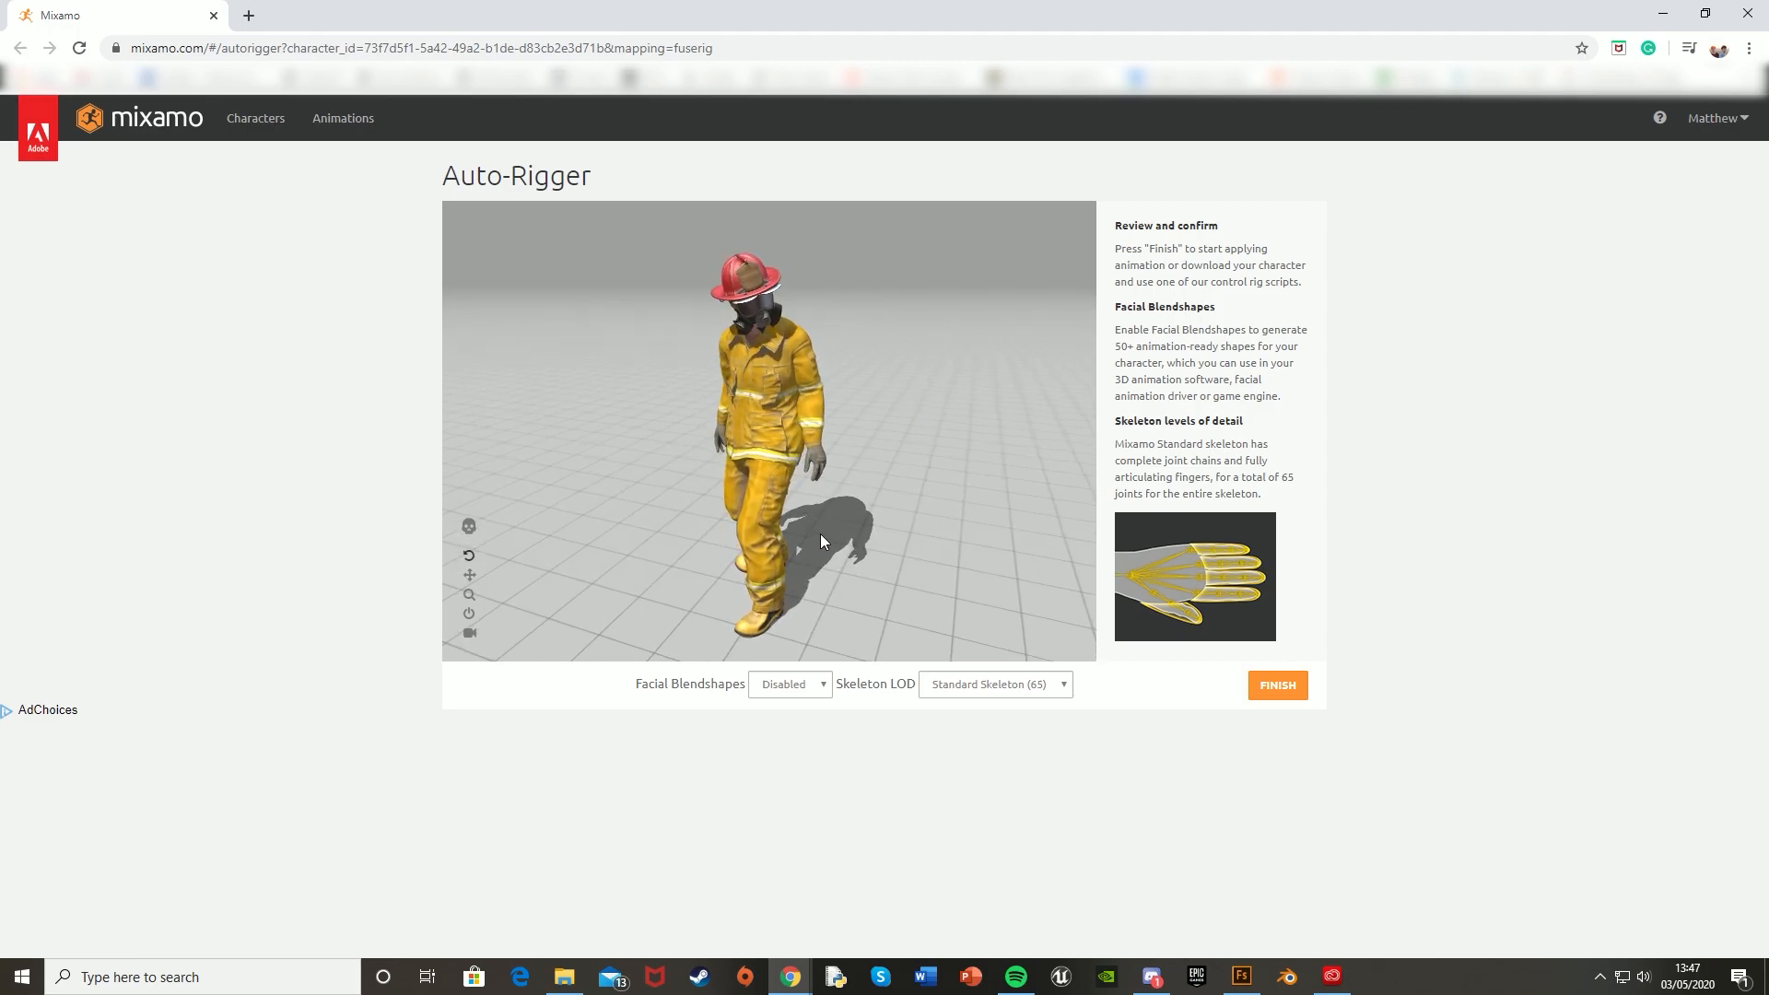
{"action": "mouse_move", "coordinate": [801, 529]}
{"action": "left_mouse_down"}
{"action": "mouse_move", "coordinate": [1041, 535]}
{"action": "mouse_move", "coordinate": [616, 525]}
{"action": "mouse_move", "coordinate": [808, 522]}
{"action": "left_mouse_up"}
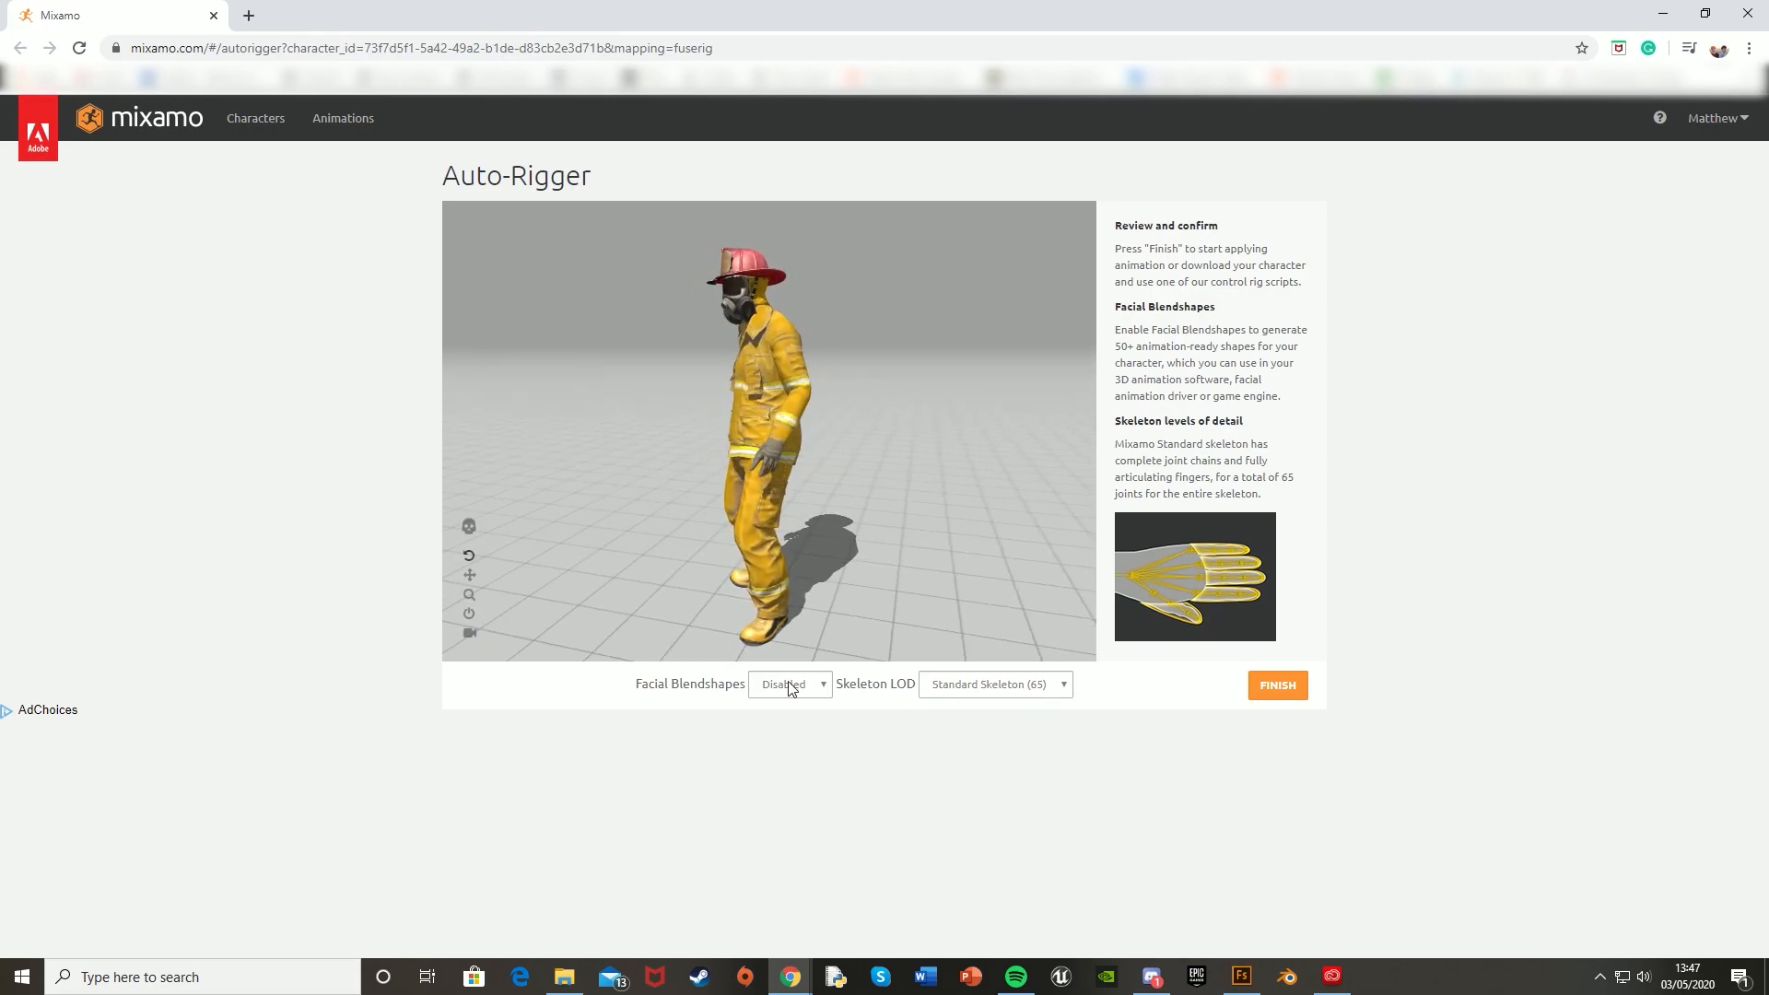
{"action": "left_click", "coordinate": [1279, 687]}
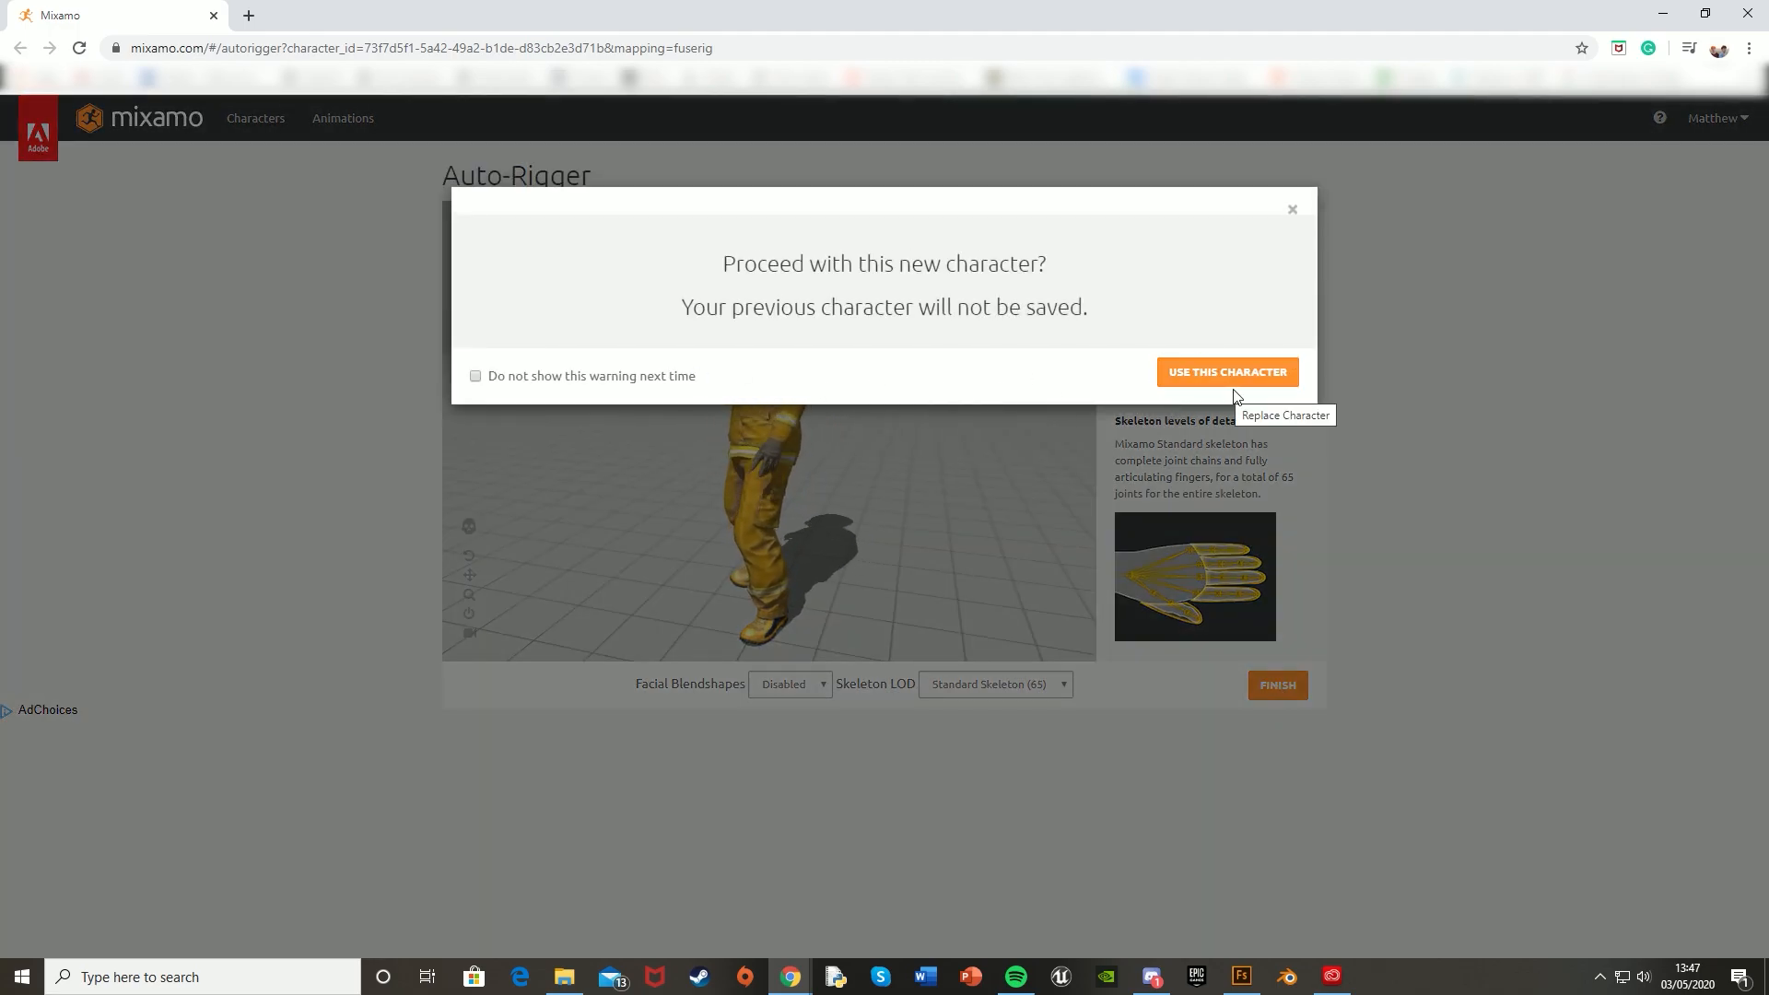
{"action": "left_click", "coordinate": [1238, 382]}
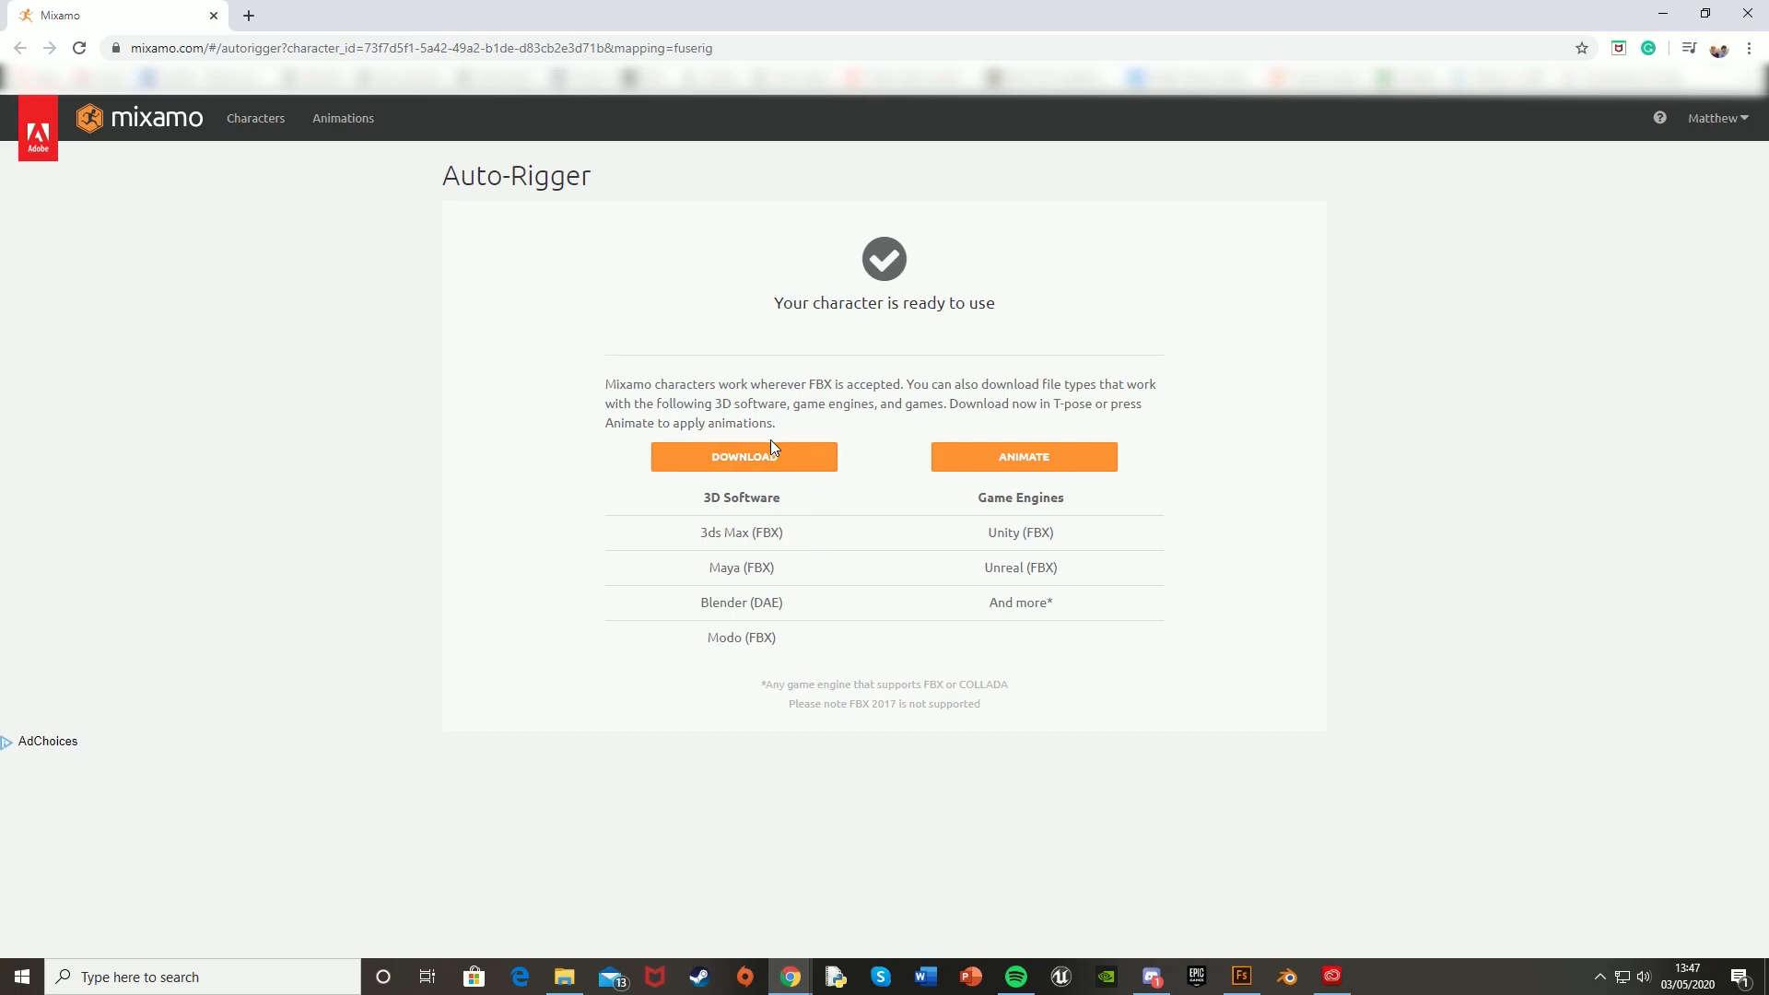
Download the rigged character as FBX(.fbx) in T-pose and dismiss the download scan notice.
{"action": "left_click", "coordinate": [741, 458]}
{"action": "left_click", "coordinate": [622, 289]}
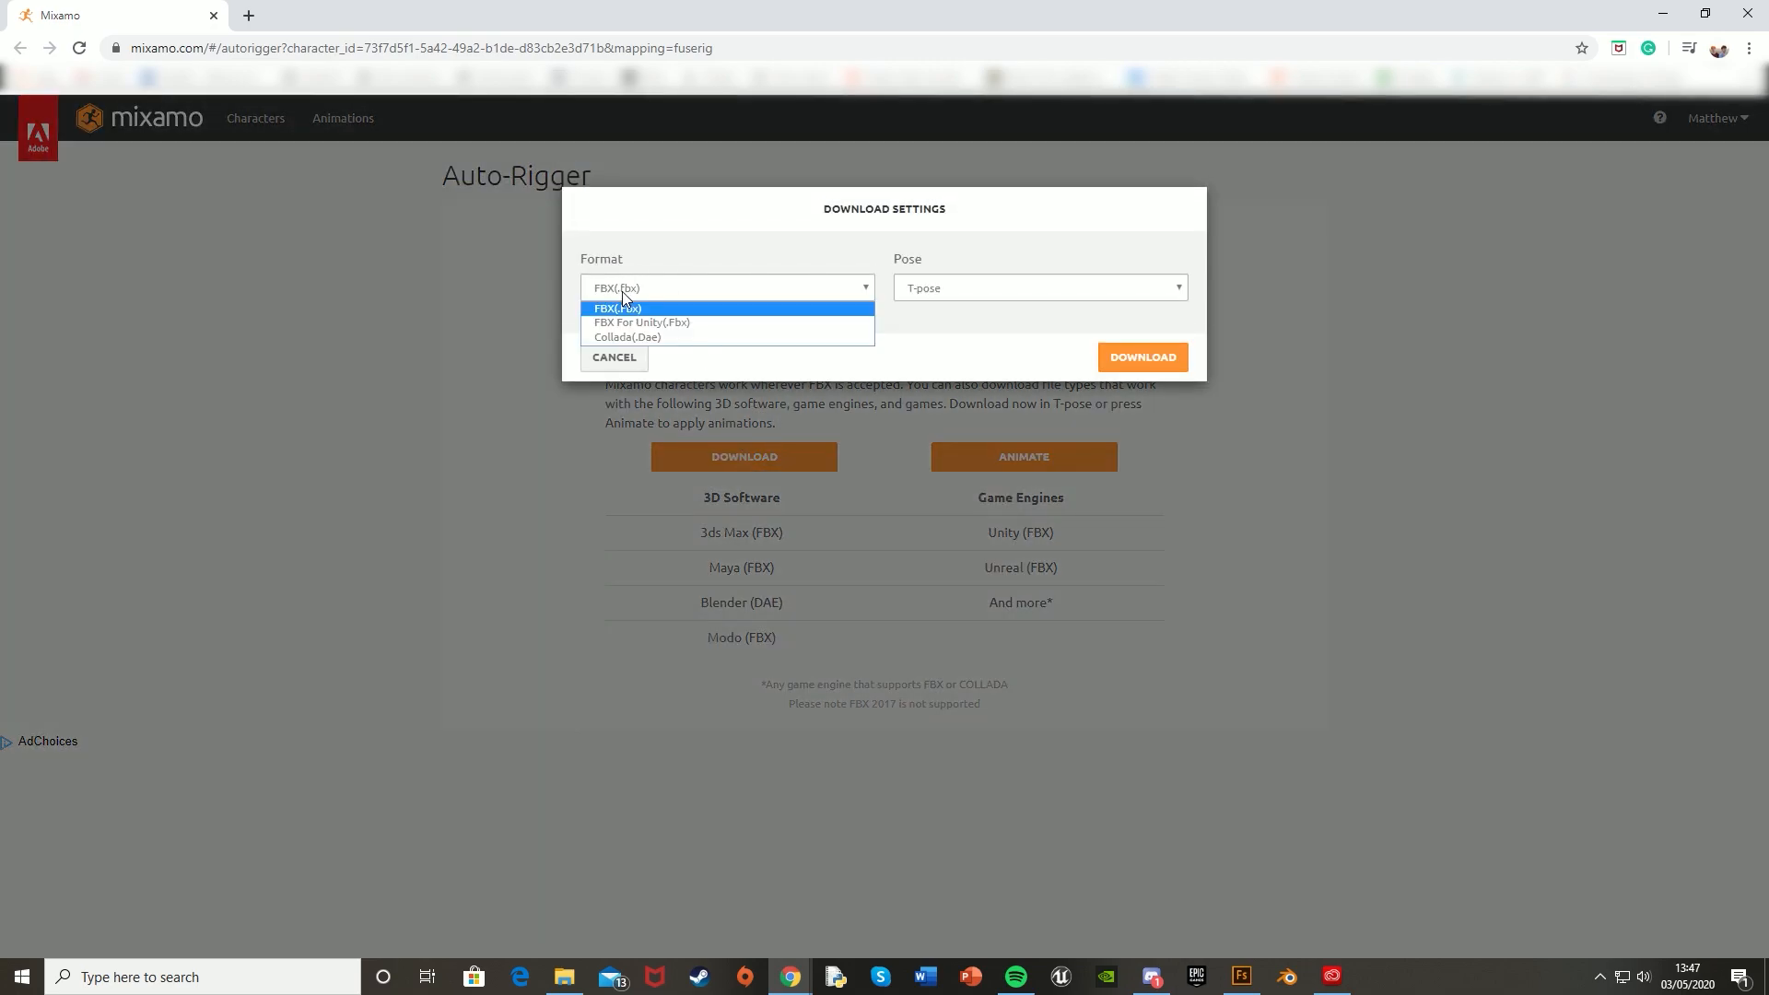
{"action": "left_click", "coordinate": [689, 290]}
{"action": "left_click", "coordinate": [688, 290]}
{"action": "left_click", "coordinate": [621, 289]}
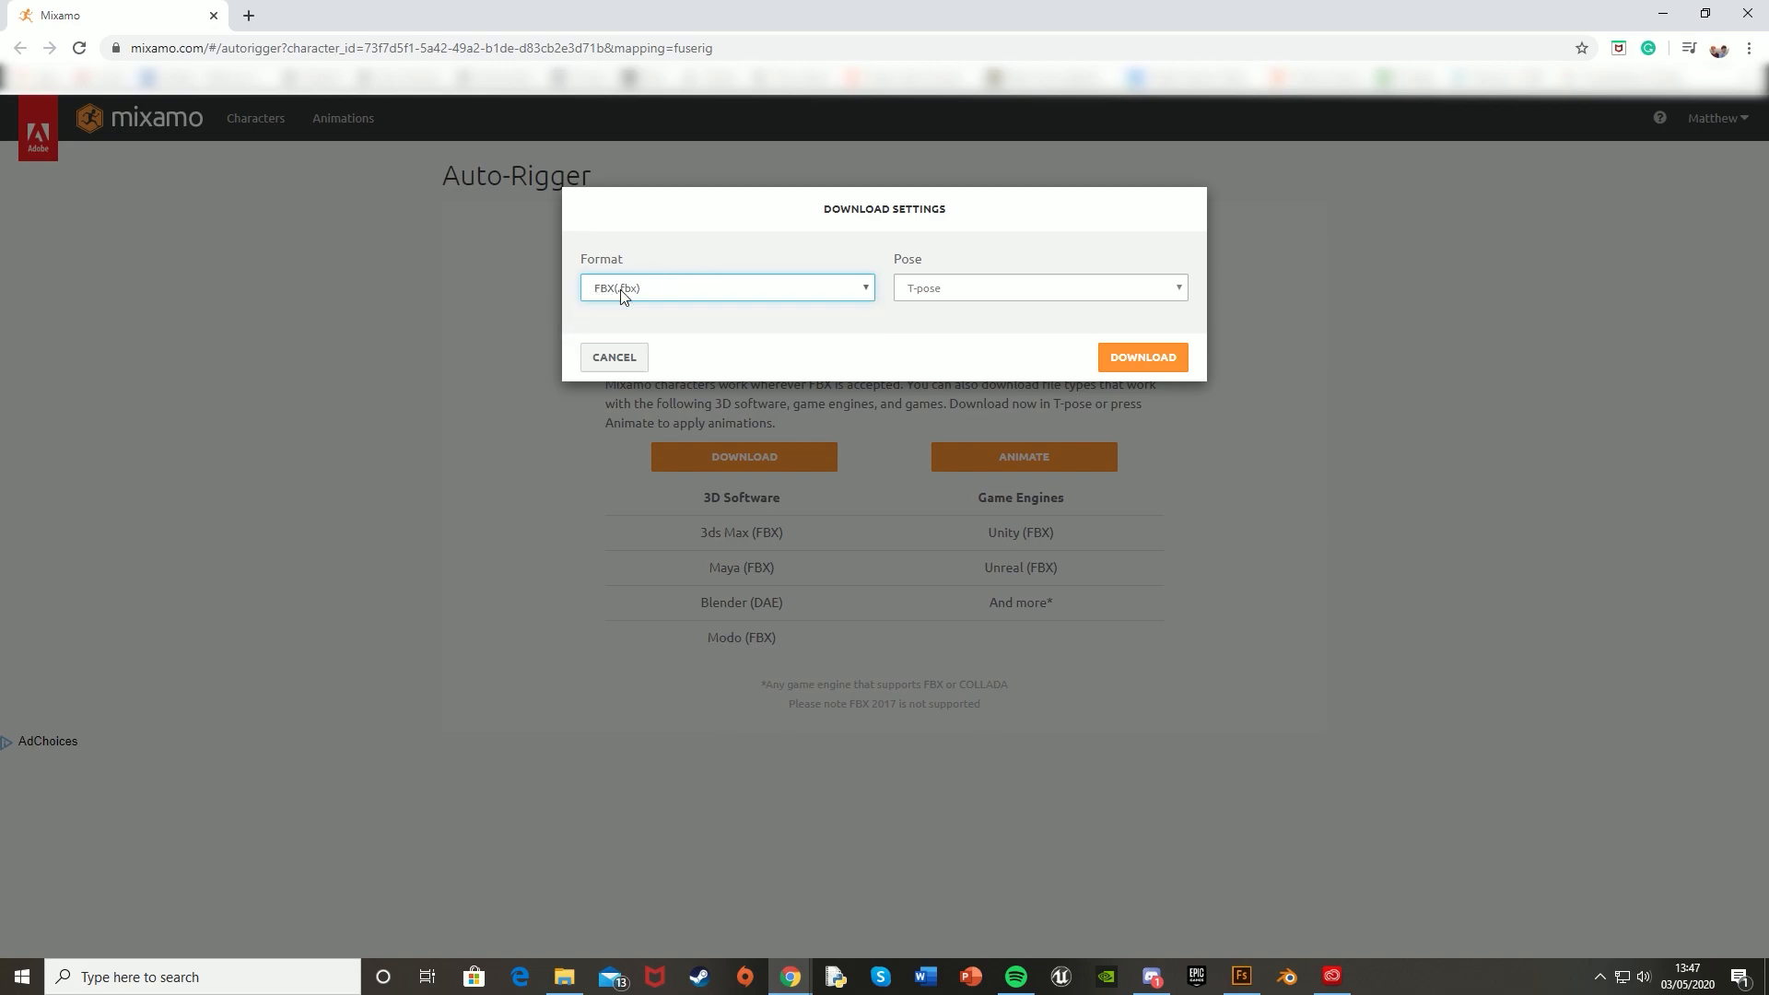
{"action": "left_click", "coordinate": [958, 288]}
{"action": "left_click", "coordinate": [958, 286]}
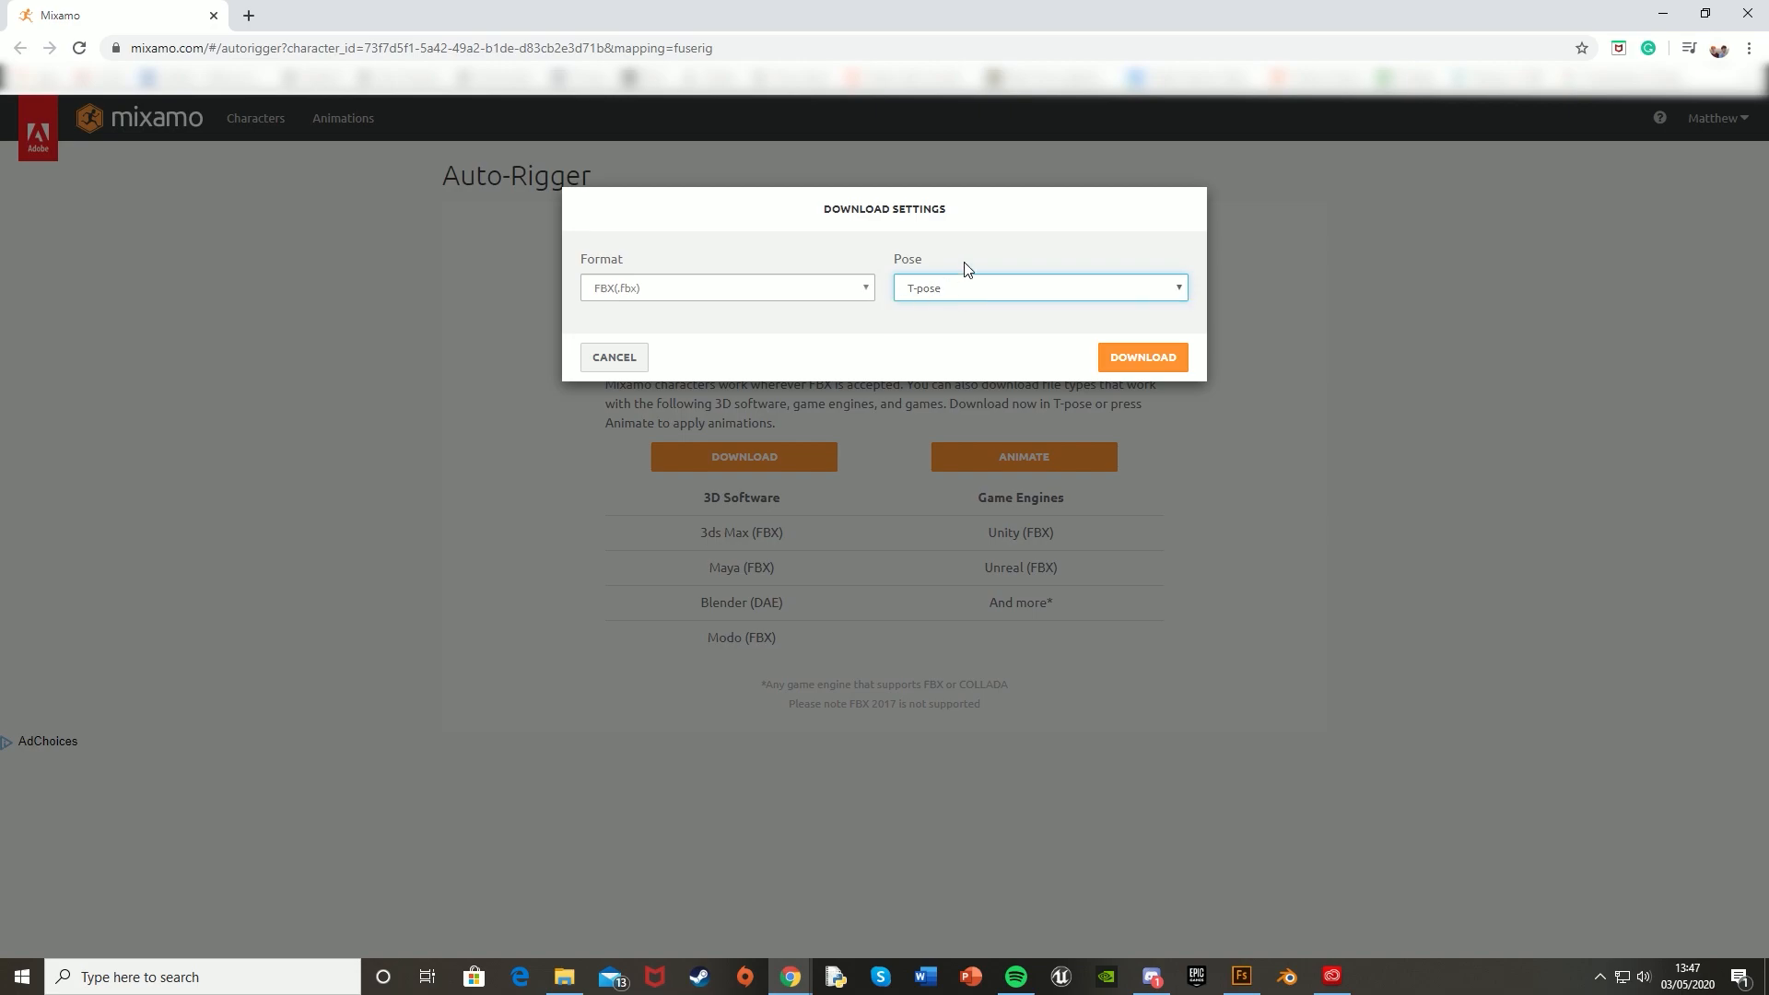
{"action": "left_click", "coordinate": [1136, 365]}
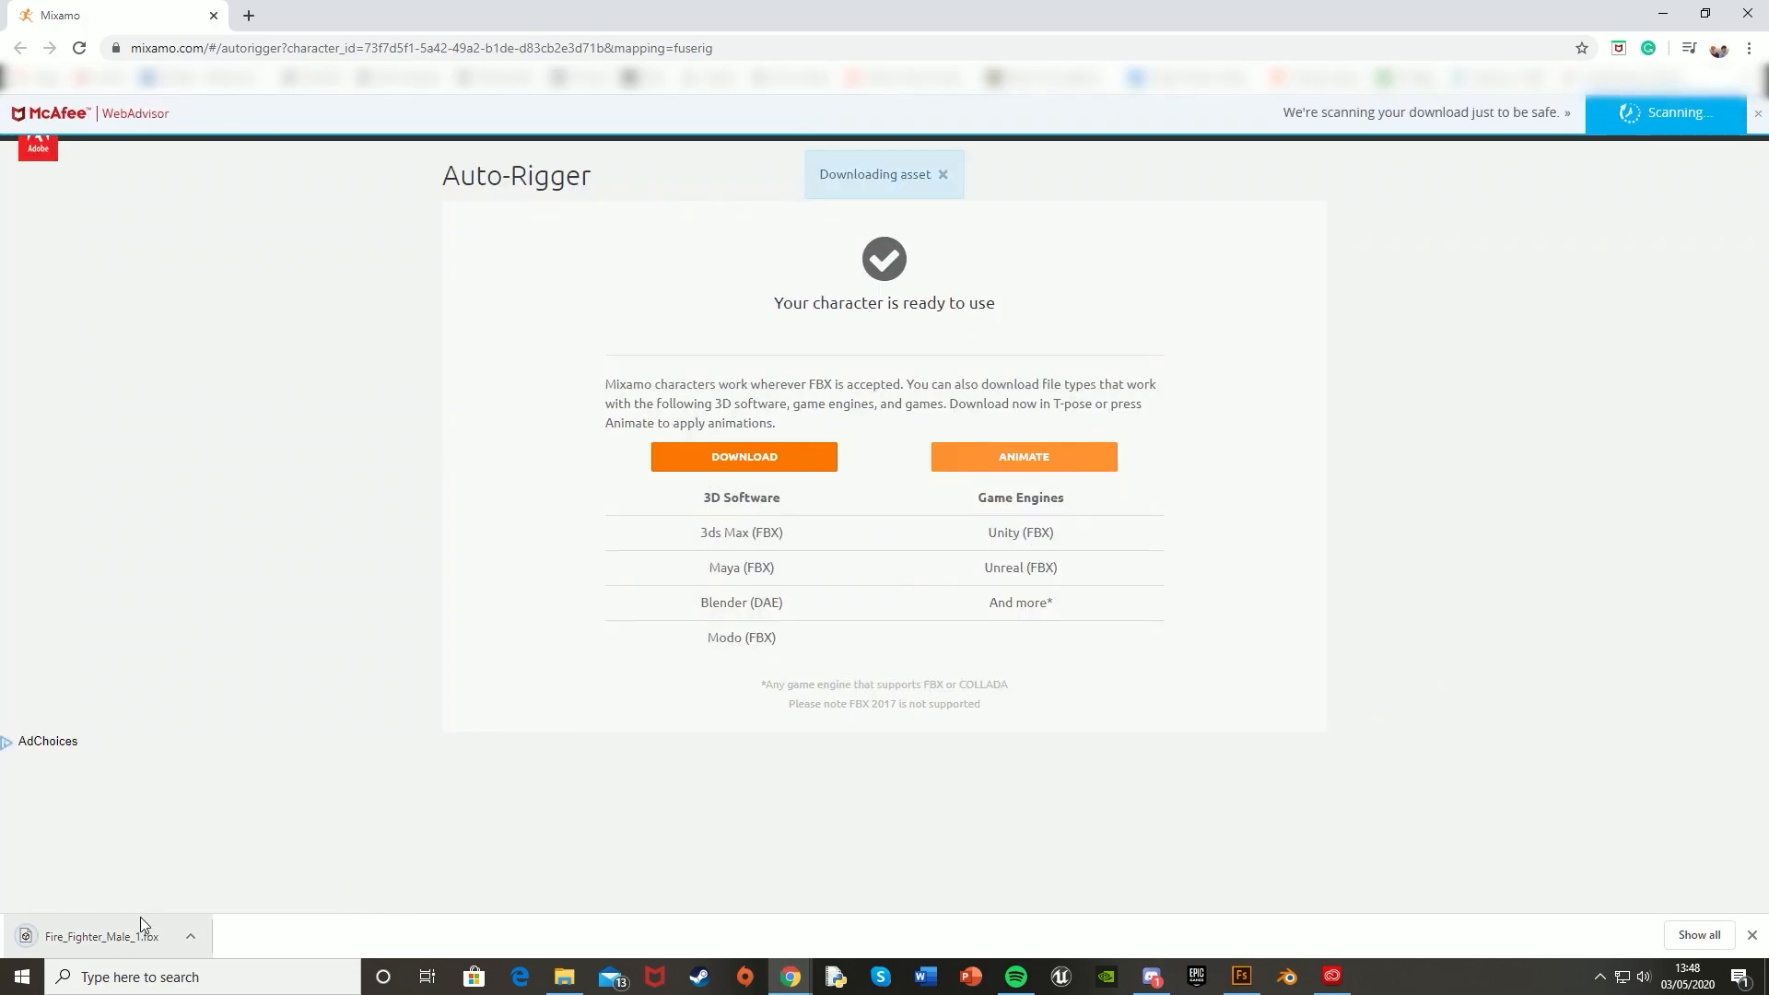
{"action": "left_click", "coordinate": [1758, 122]}
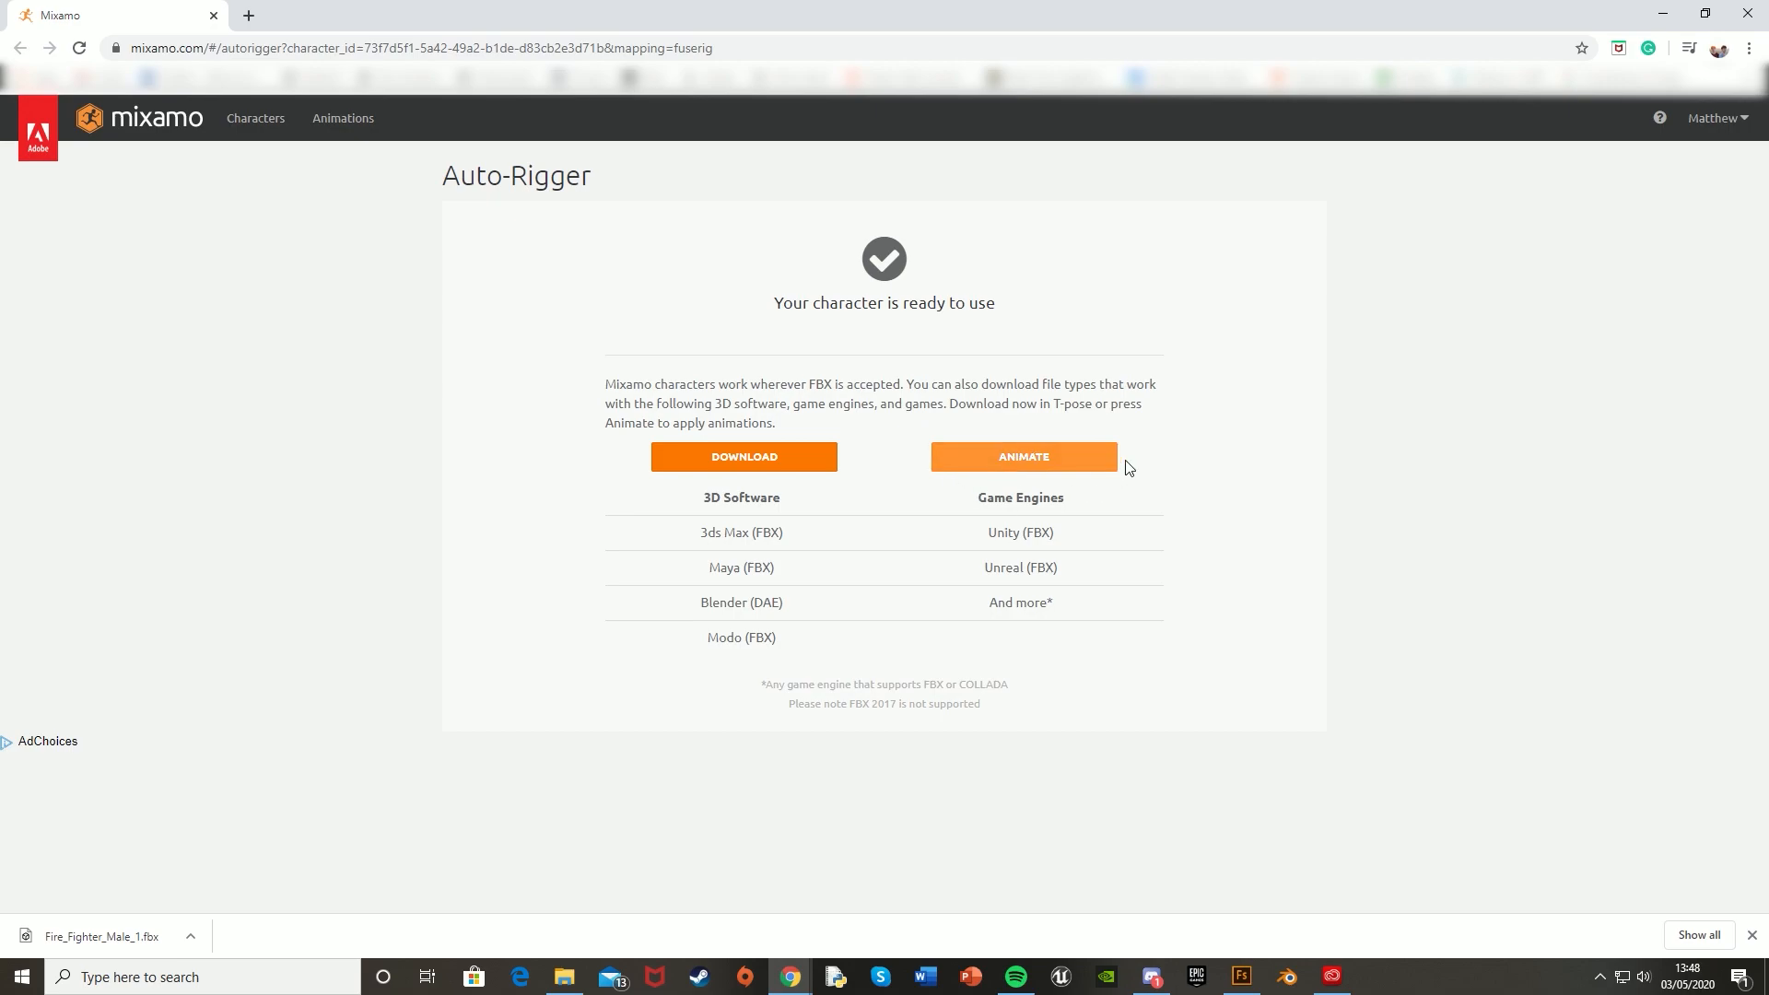
Open the rigged character for animating and preview the Samba Dancing animation on it.
{"action": "left_click", "coordinate": [1038, 458]}
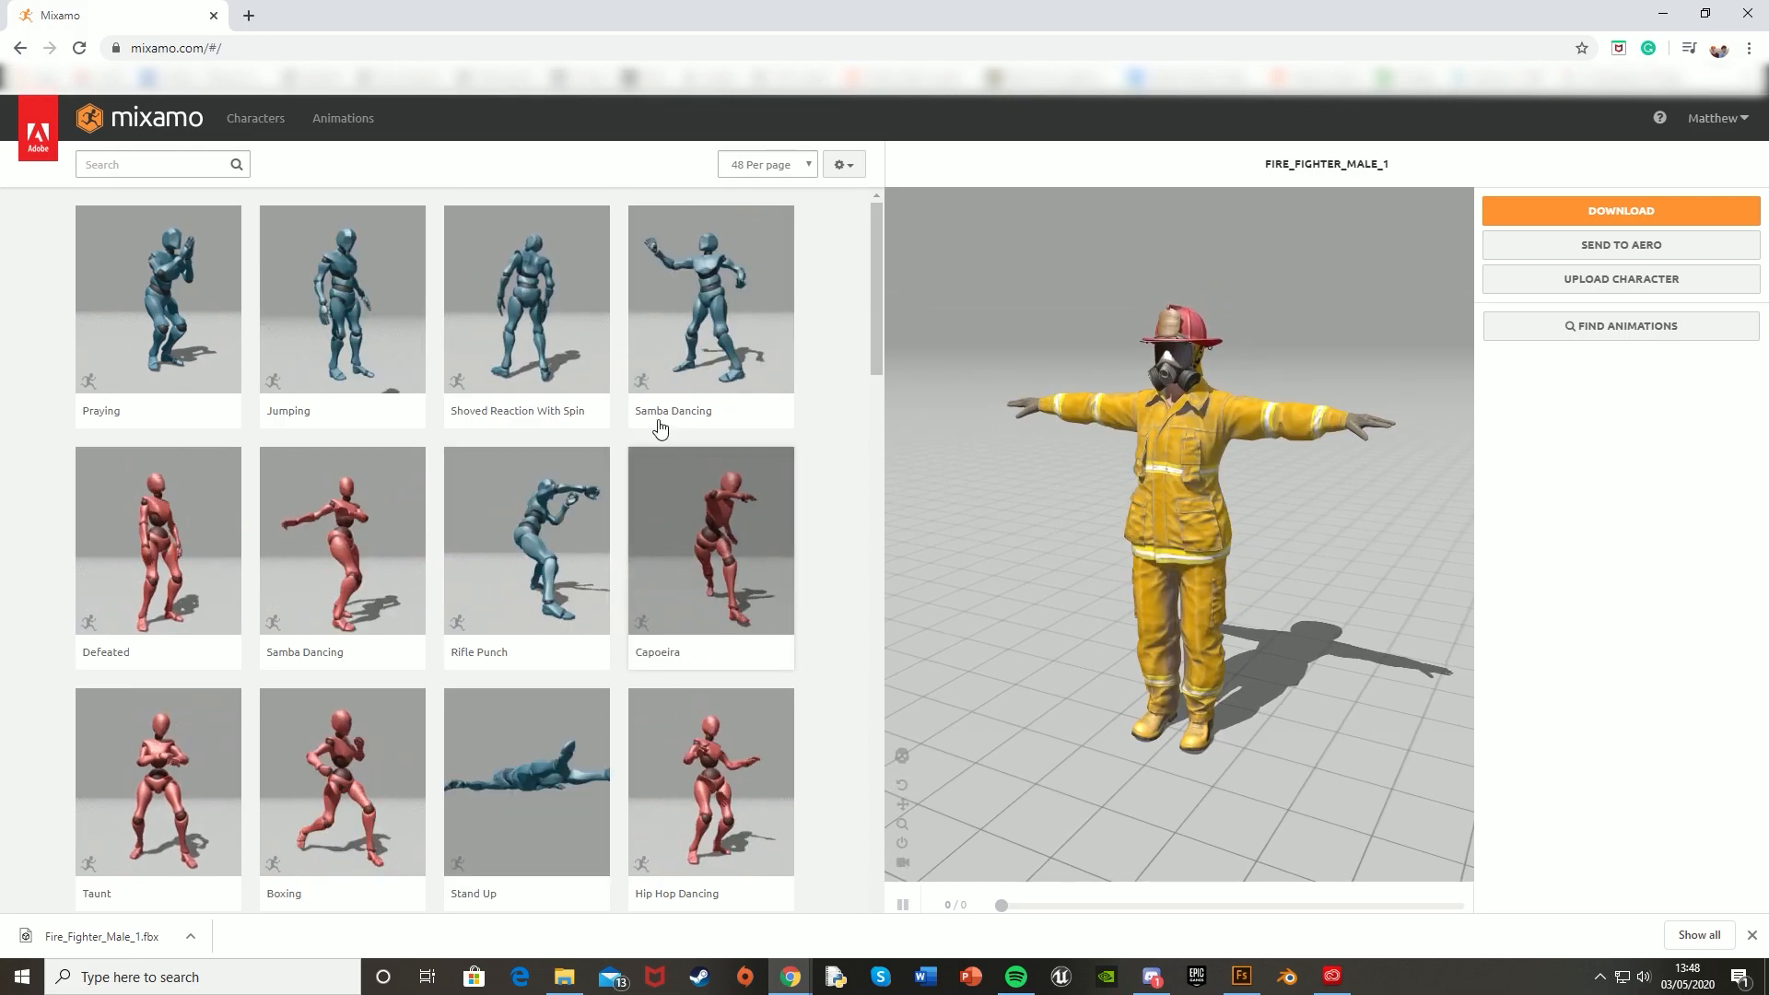
{"action": "left_click", "coordinate": [700, 302]}
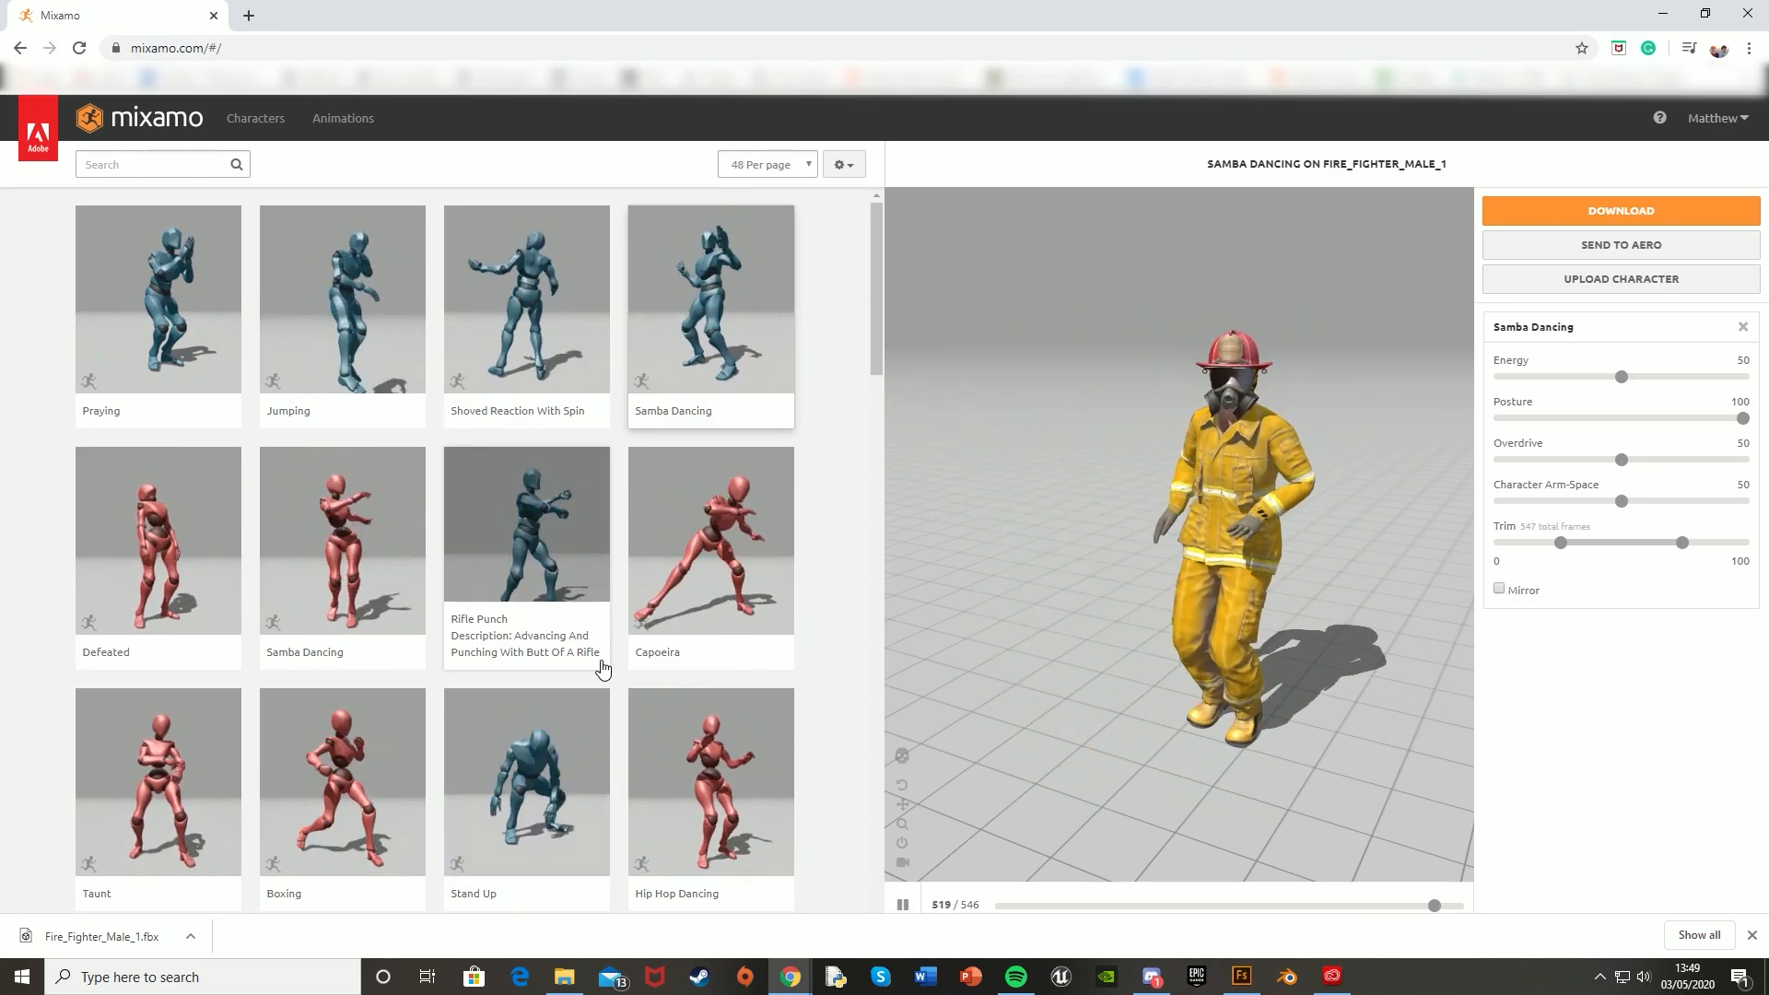
Search the animations for idle, preview the first Idle result and apply the second Idle animation to the character.
{"action": "left_click", "coordinate": [90, 166]}
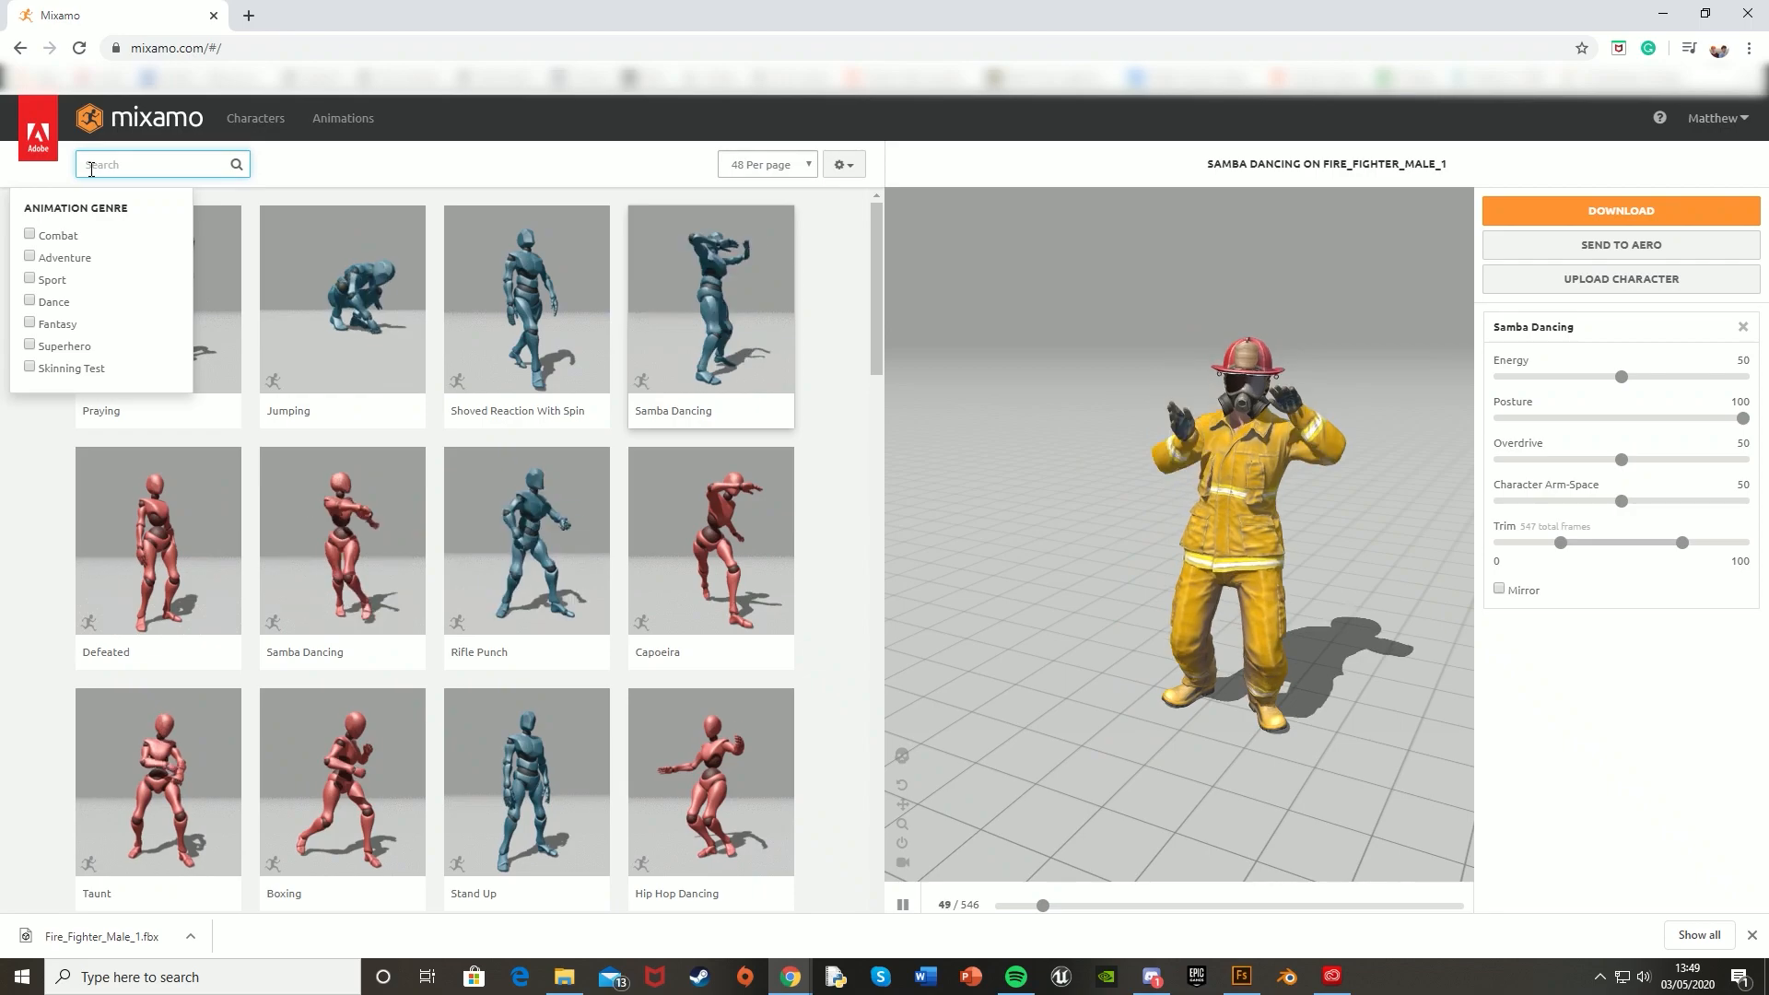
{"action": "type", "text": "idle"}
{"action": "key", "text": "Return"}
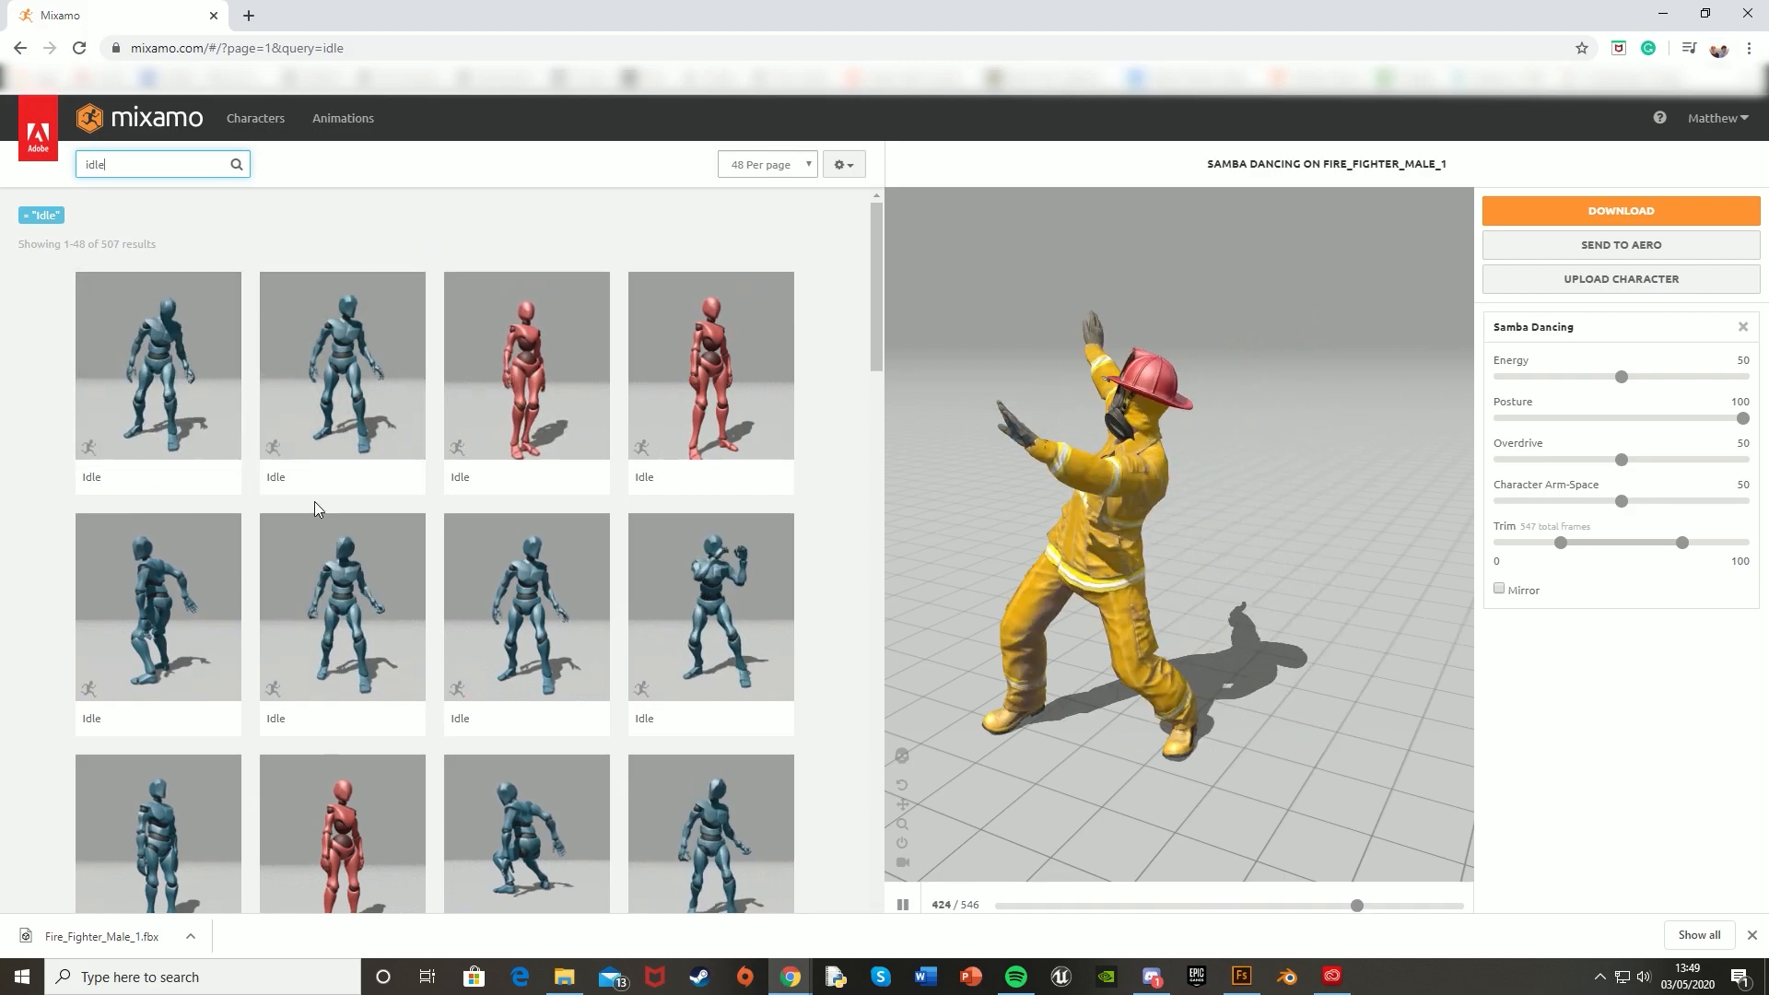
{"action": "left_click", "coordinate": [155, 364]}
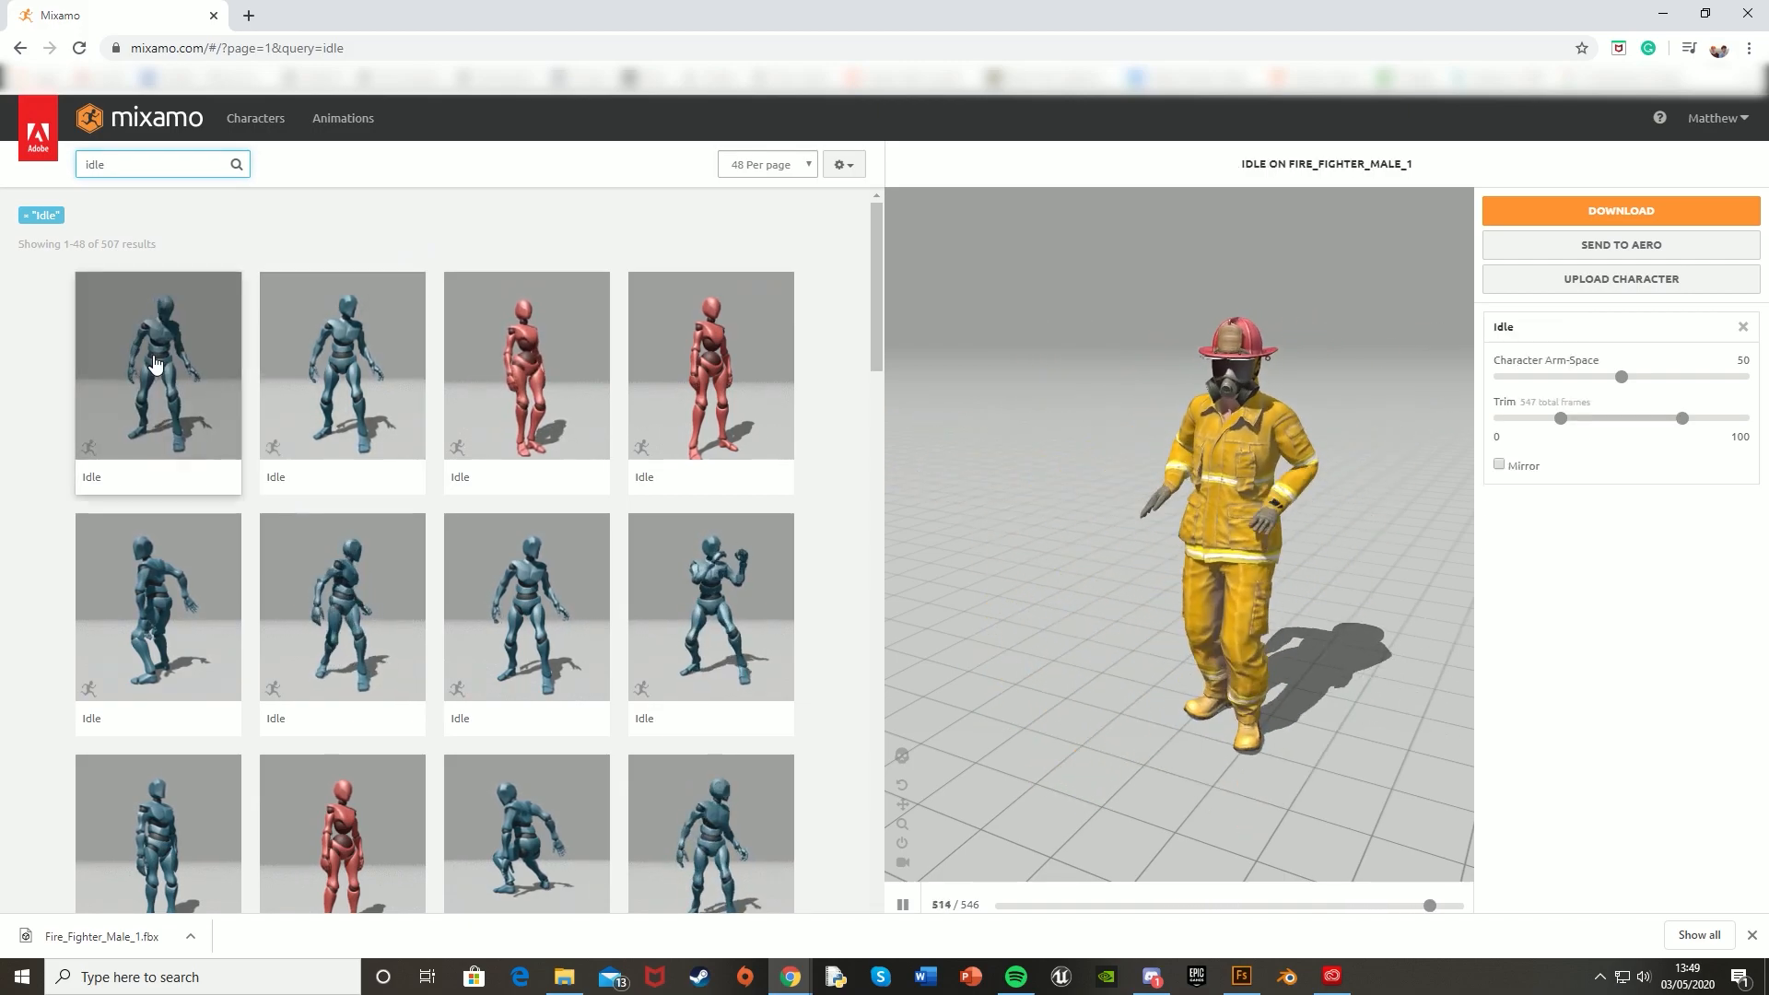
{"action": "left_click", "coordinate": [342, 368]}
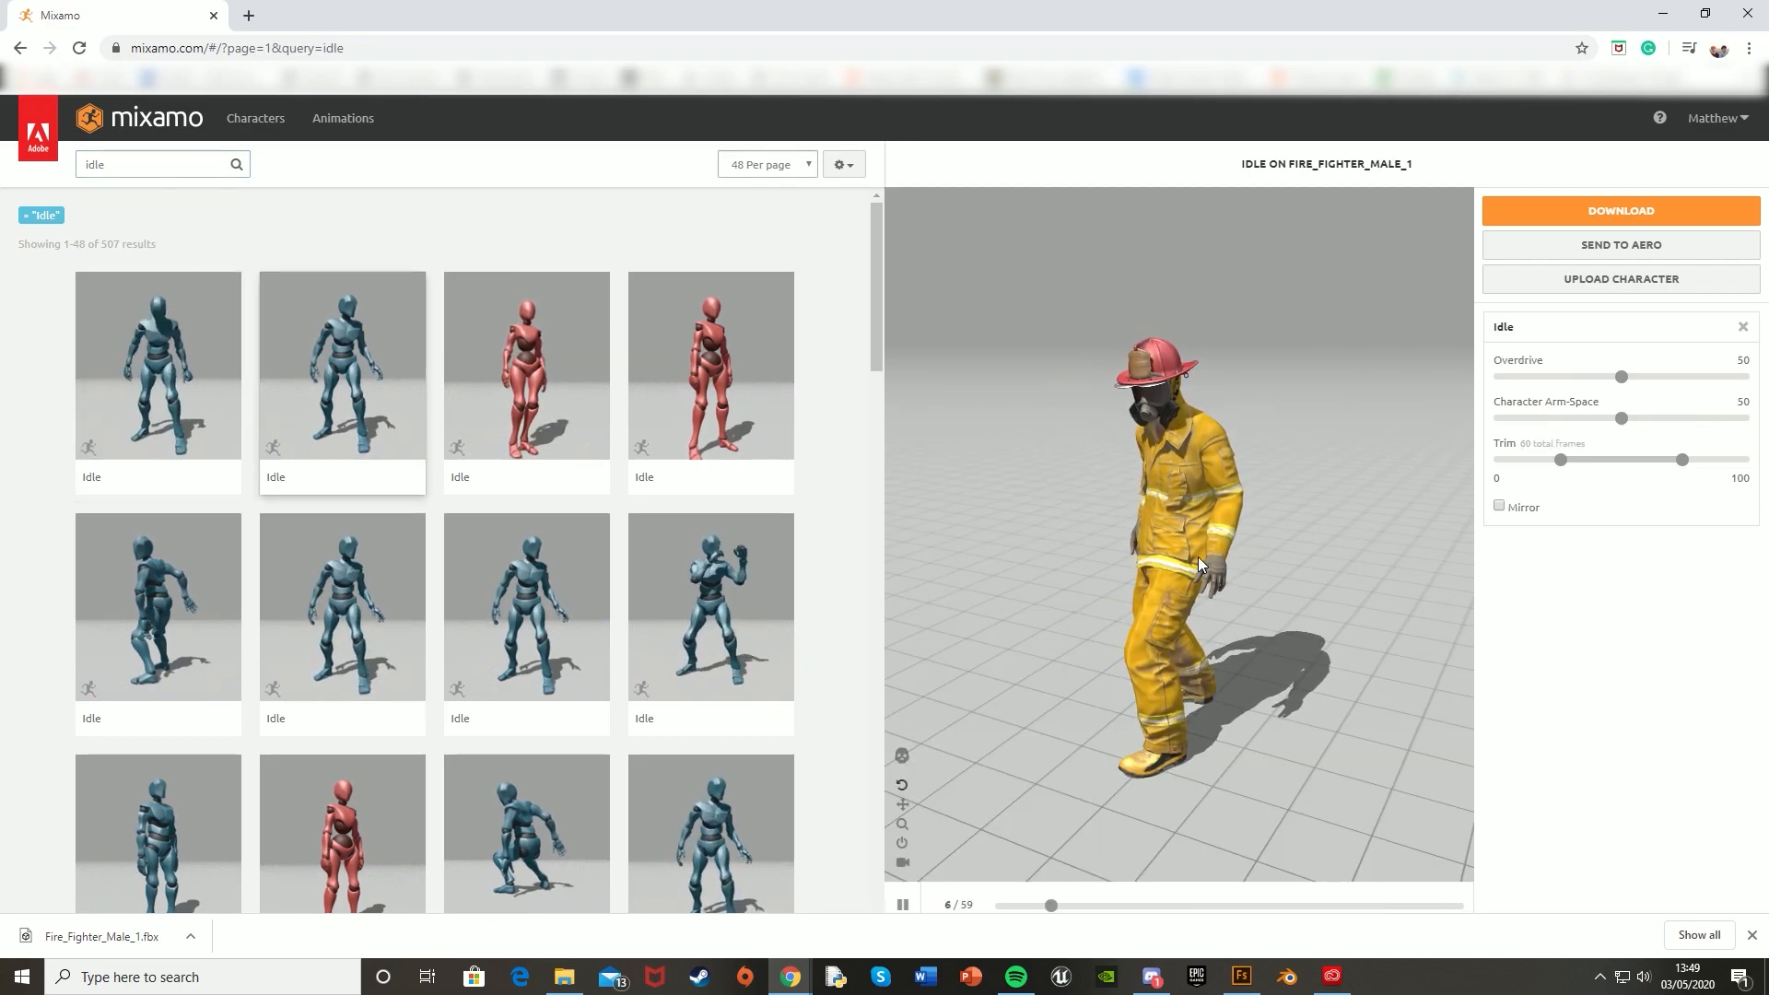
Try different Overdrive and Character Arm-Space values on the Idle animation and restore both to 50.
{"action": "left_click_drag", "start_coordinate": [1219, 557], "coordinate": [1226, 479]}
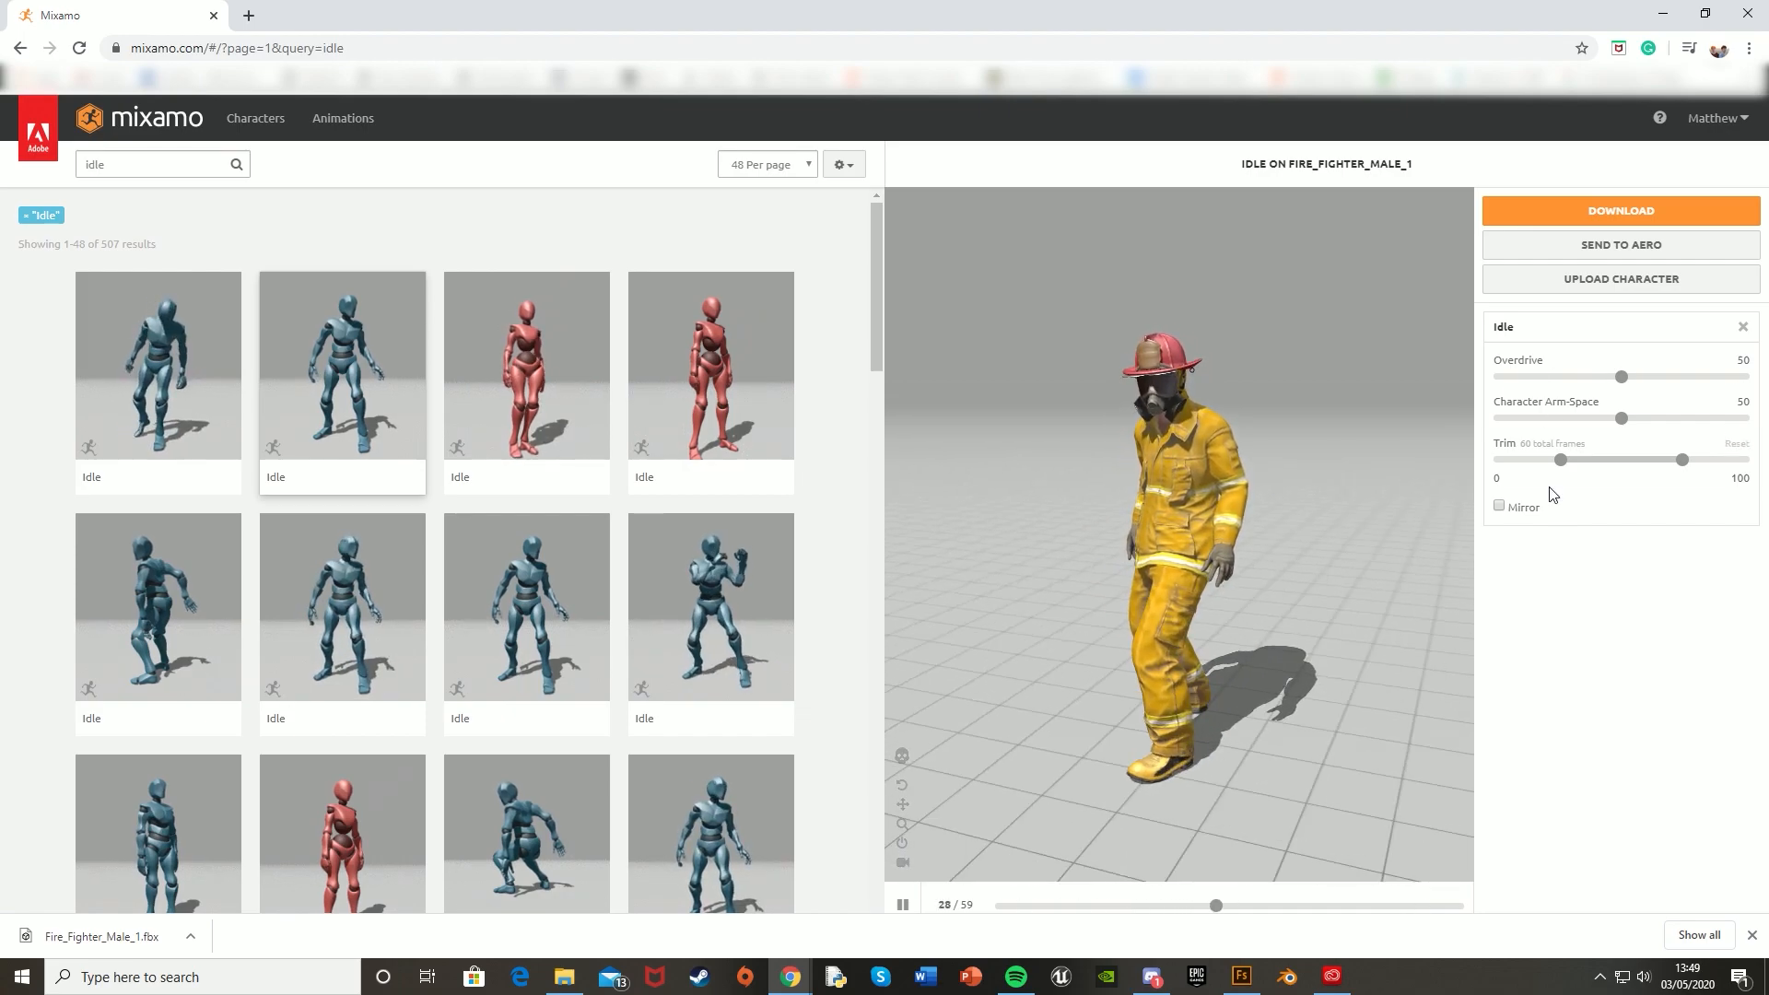
{"action": "left_click_drag", "start_coordinate": [1635, 383], "coordinate": [1658, 381]}
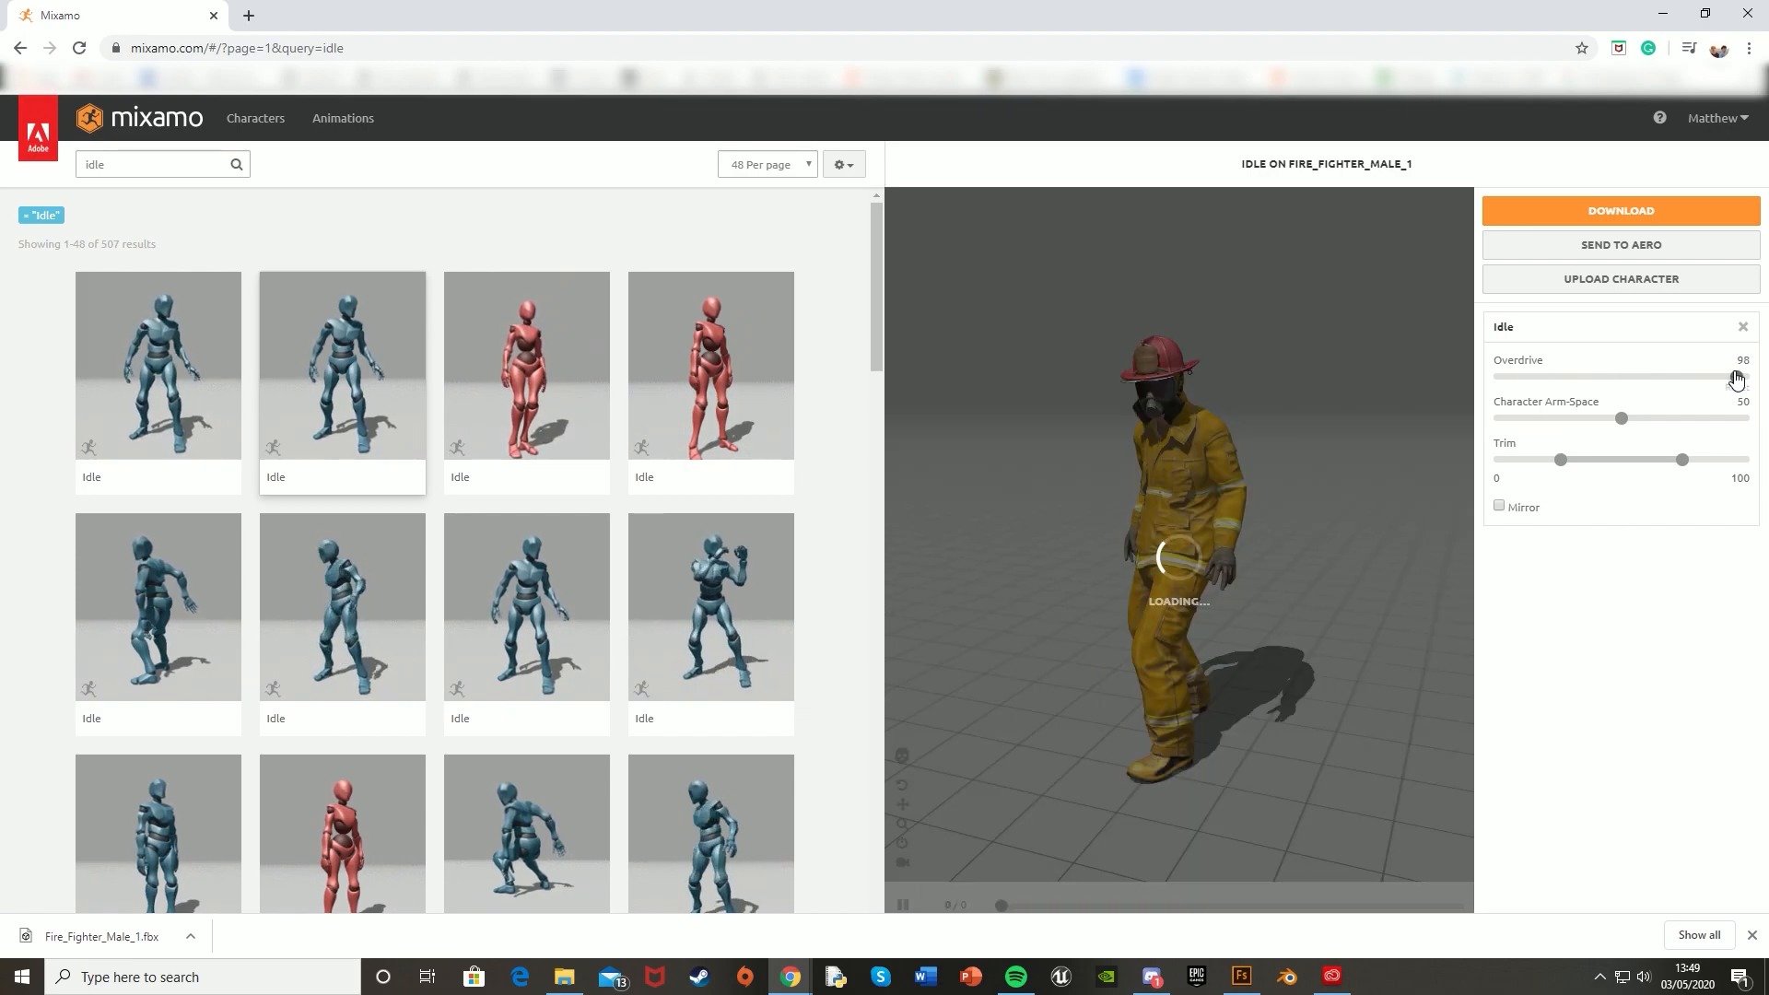
{"action": "left_click_drag", "start_coordinate": [1623, 417], "coordinate": [1565, 417]}
{"action": "left_click", "coordinate": [1737, 428]}
{"action": "left_click", "coordinate": [1737, 390]}
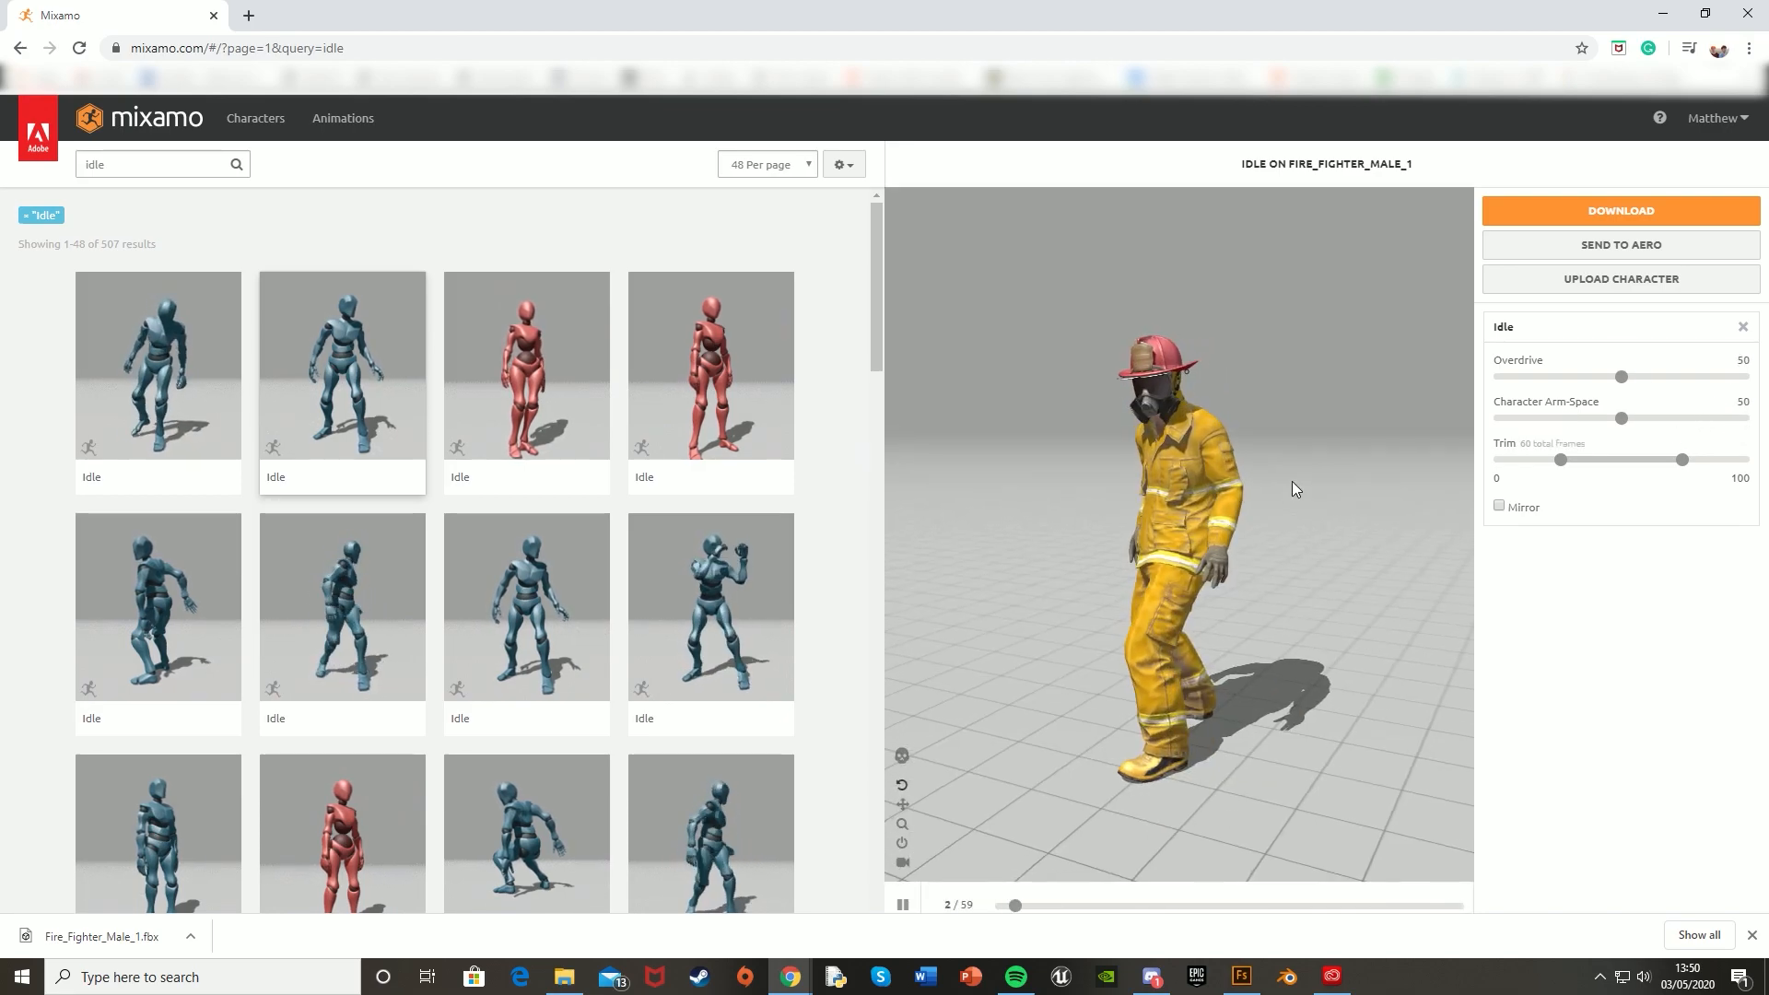
Download the Idle animation as FBX(.fbx) with skin, 30 frames per second and no keyframe reduction.
{"action": "left_click", "coordinate": [1604, 209]}
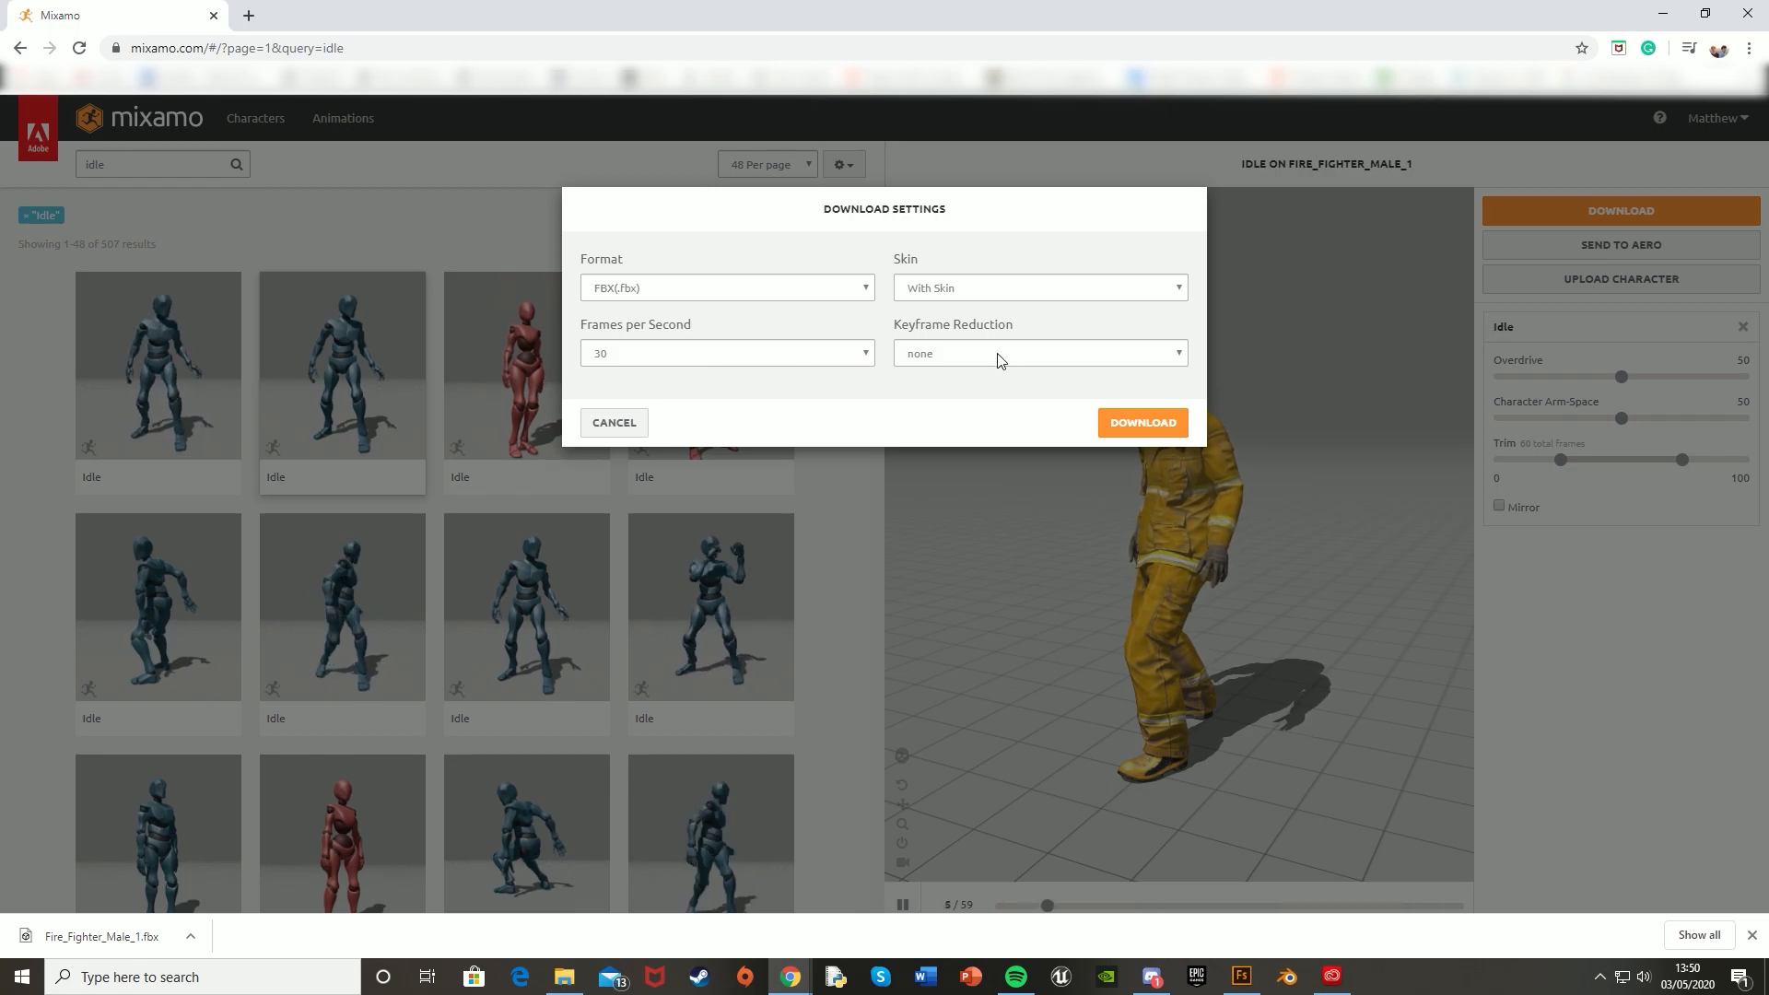
{"action": "left_click", "coordinate": [1157, 422]}
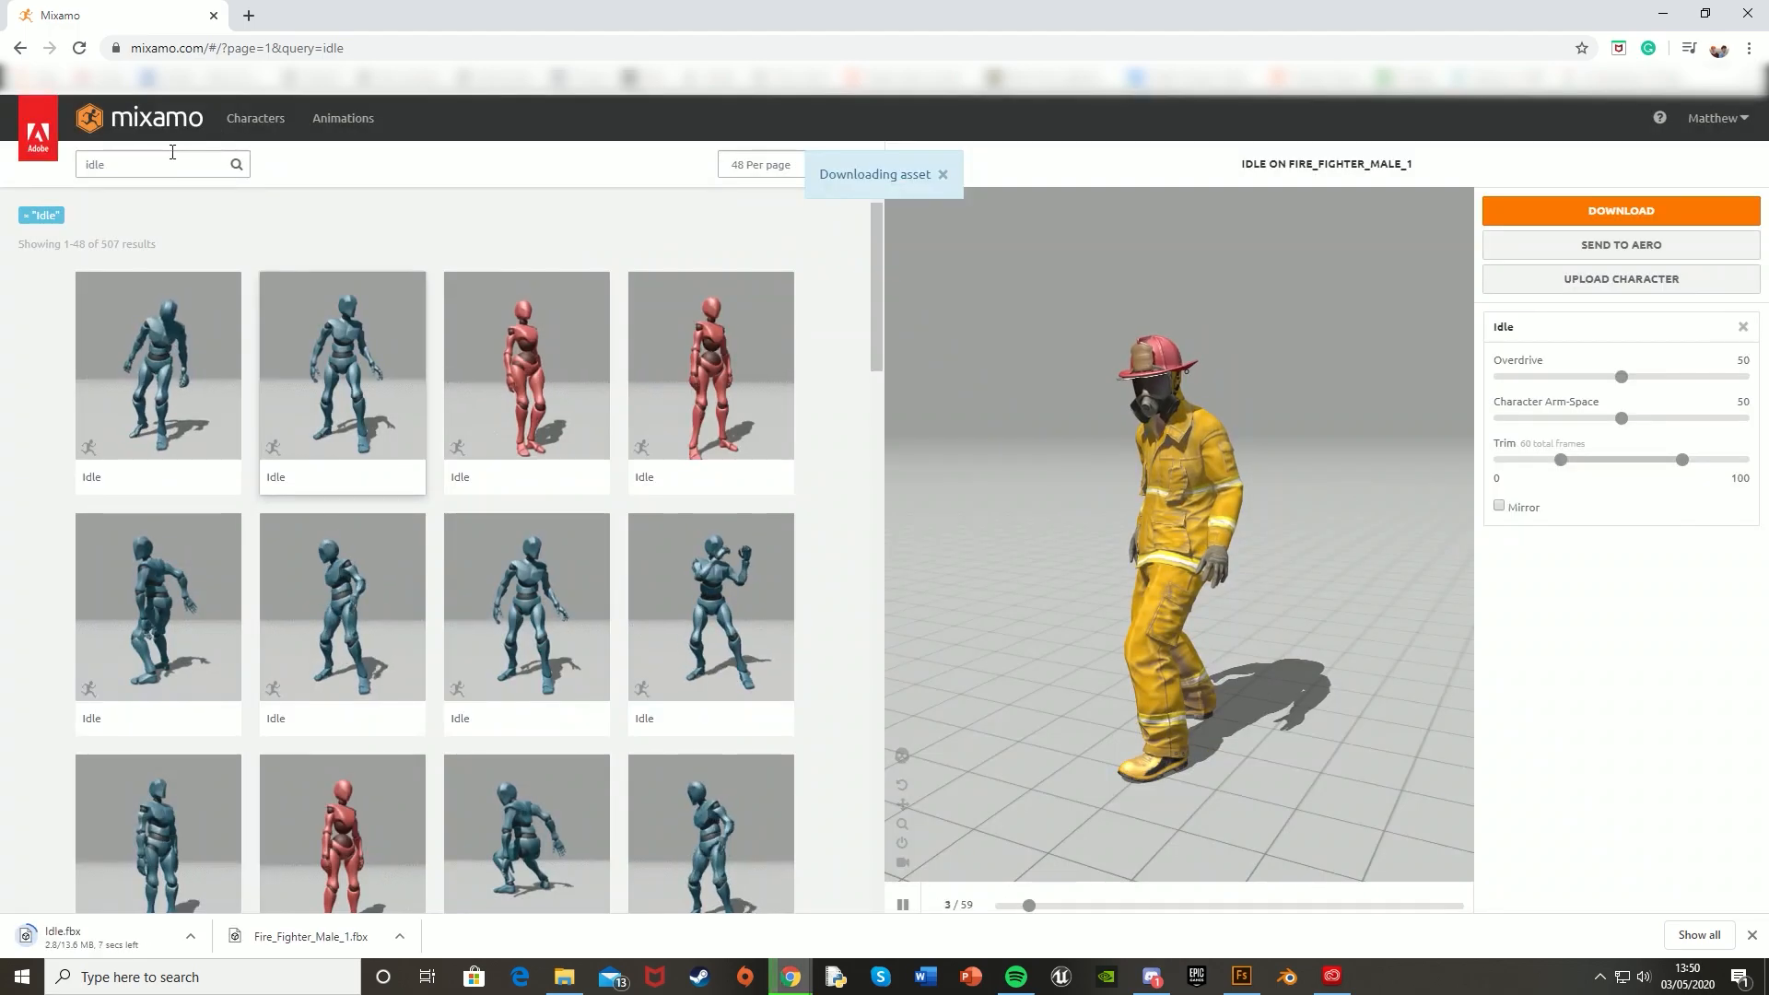
Search the animations for walk, apply the third Walking result to the firefighter and inspect the motion.
{"action": "left_click", "coordinate": [170, 162]}
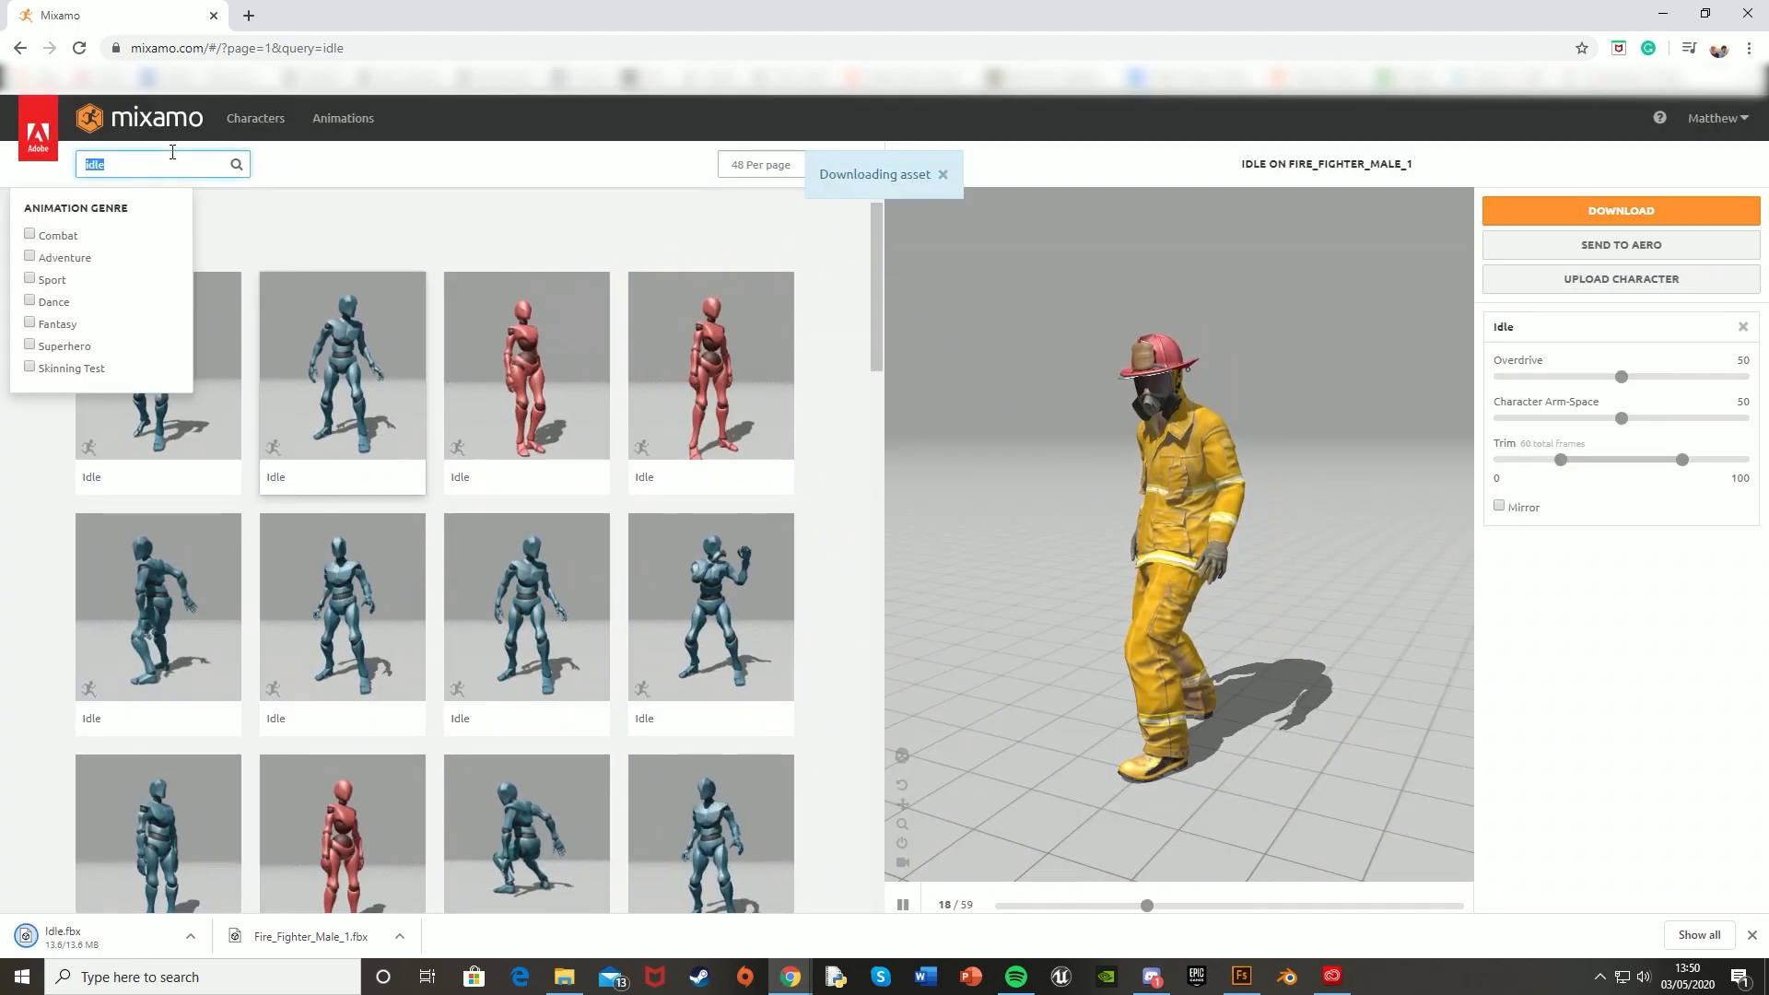
{"action": "type", "text": "walk"}
{"action": "key", "text": "Return"}
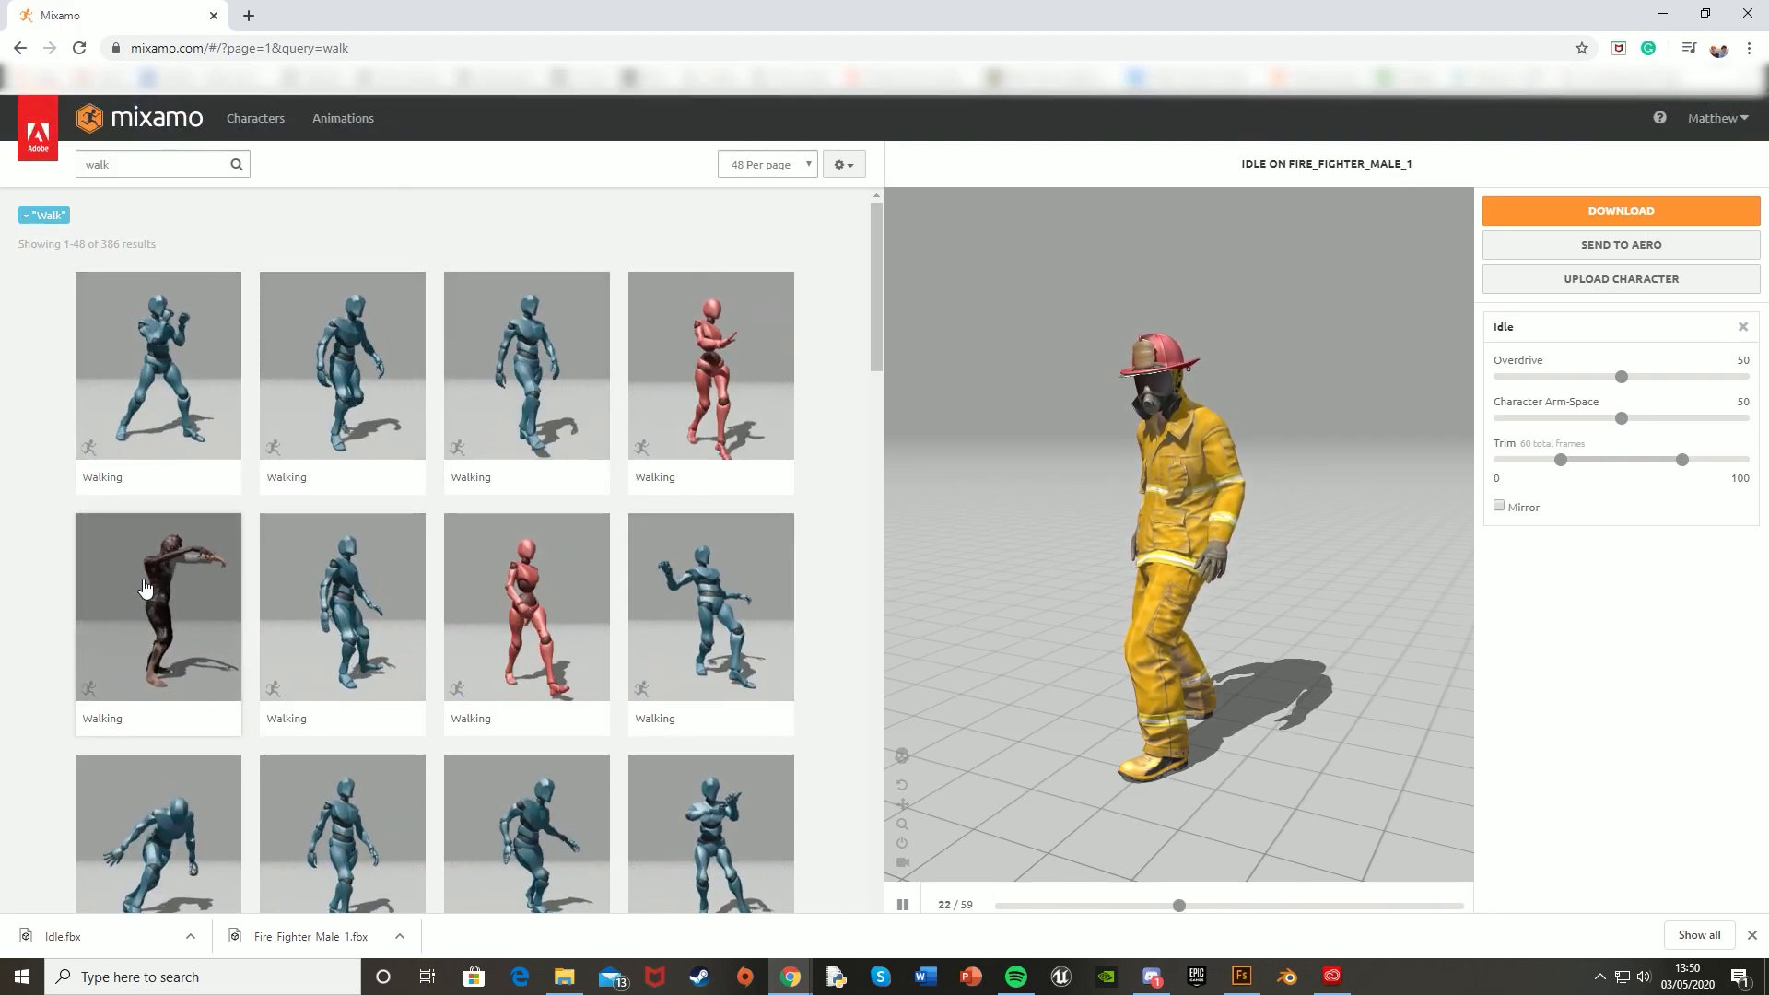
{"action": "left_click", "coordinate": [519, 353]}
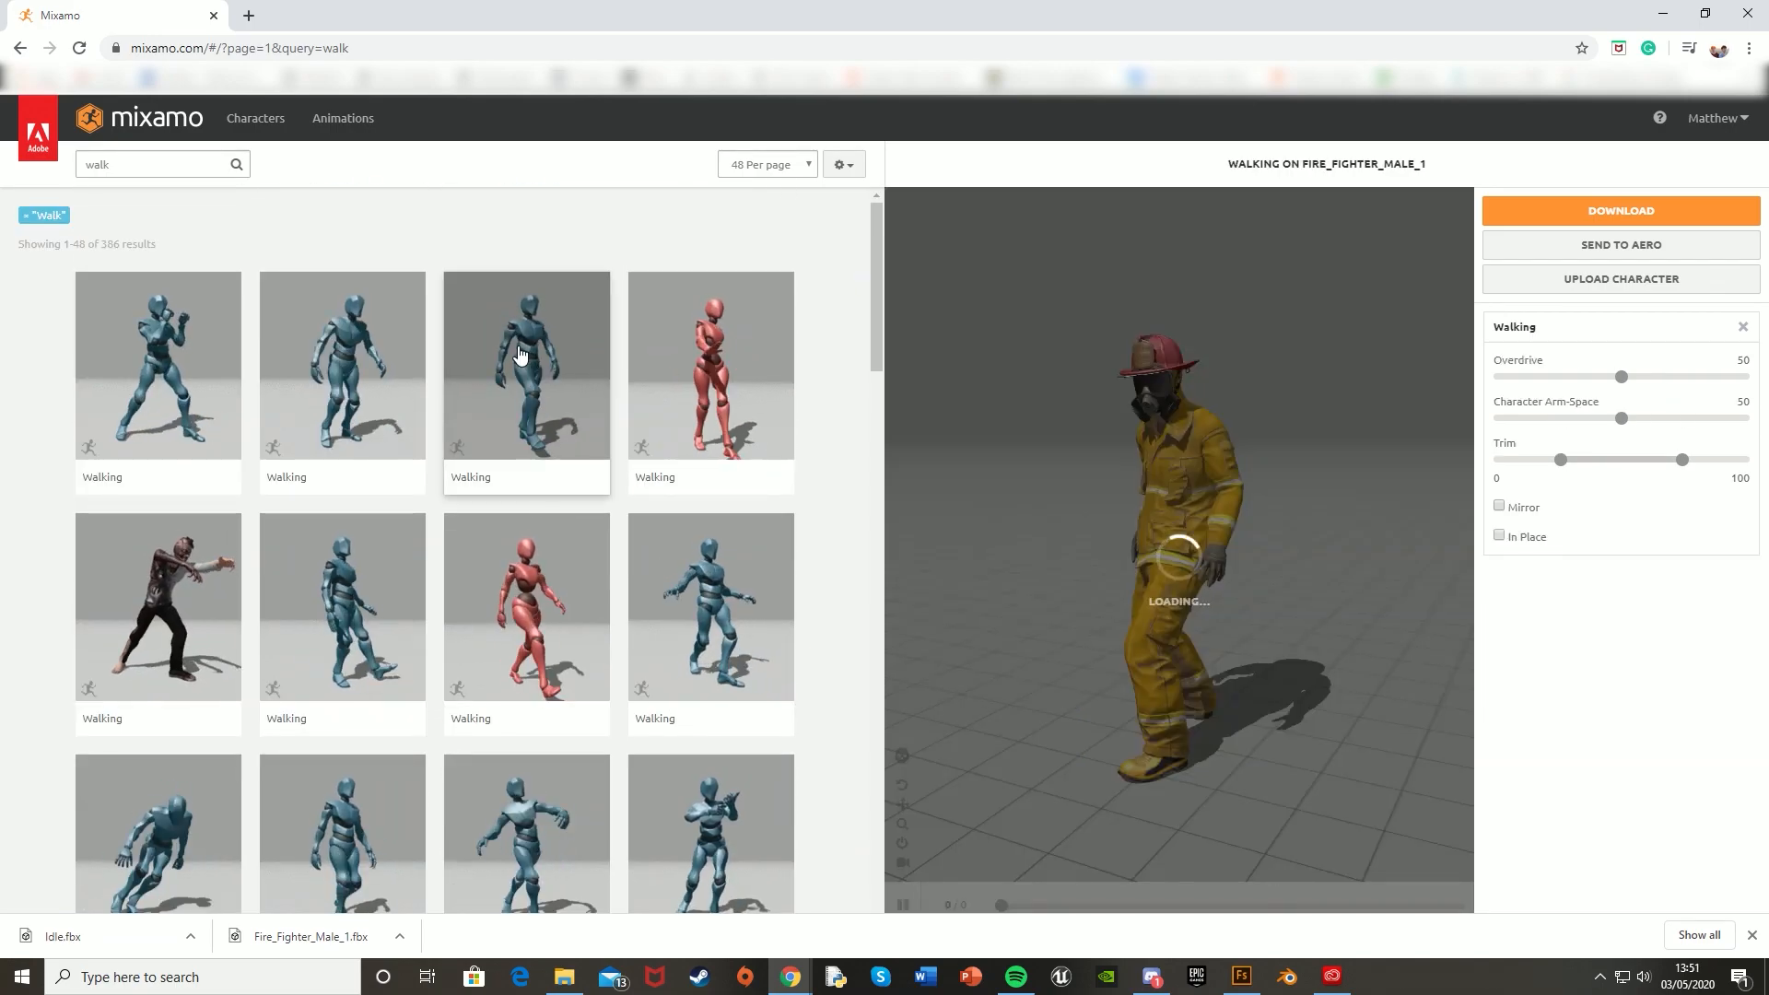
{"action": "left_click_drag", "start_coordinate": [1224, 483], "coordinate": [1086, 489]}
{"action": "left_click_drag", "start_coordinate": [1120, 488], "coordinate": [1203, 497]}
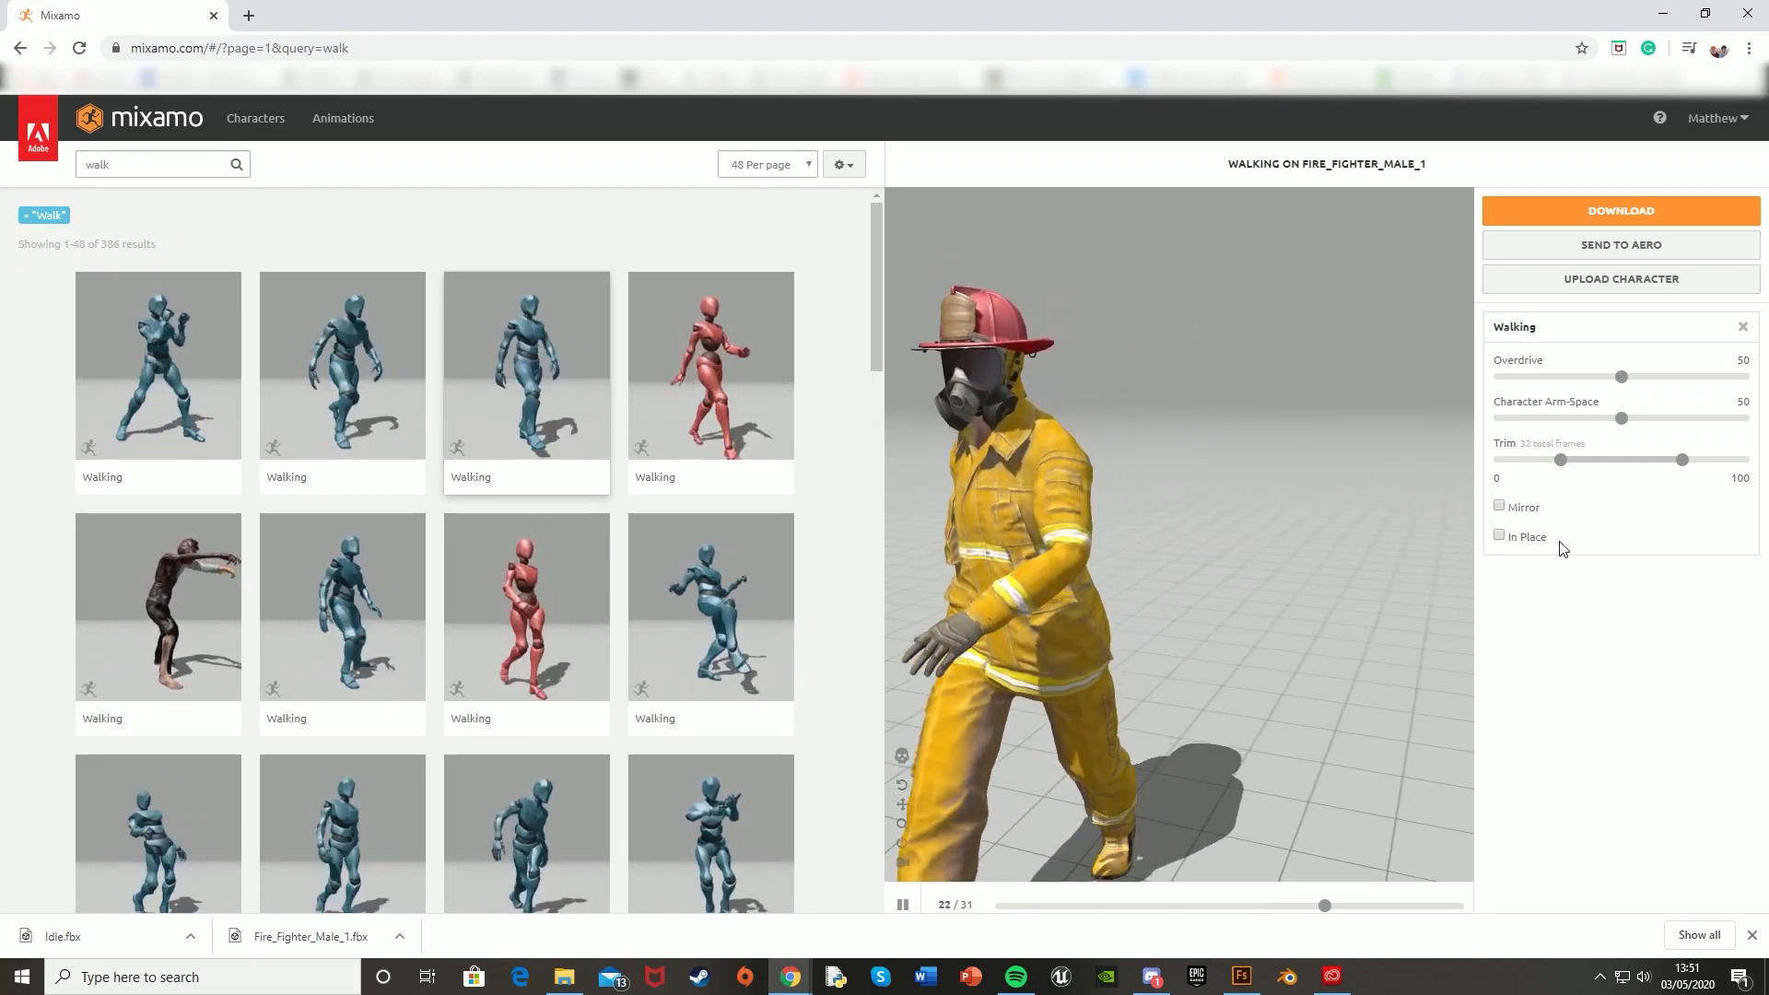
Compare the Walking animation with and without In Place, and leave In Place enabled.
{"action": "left_click", "coordinate": [1498, 535]}
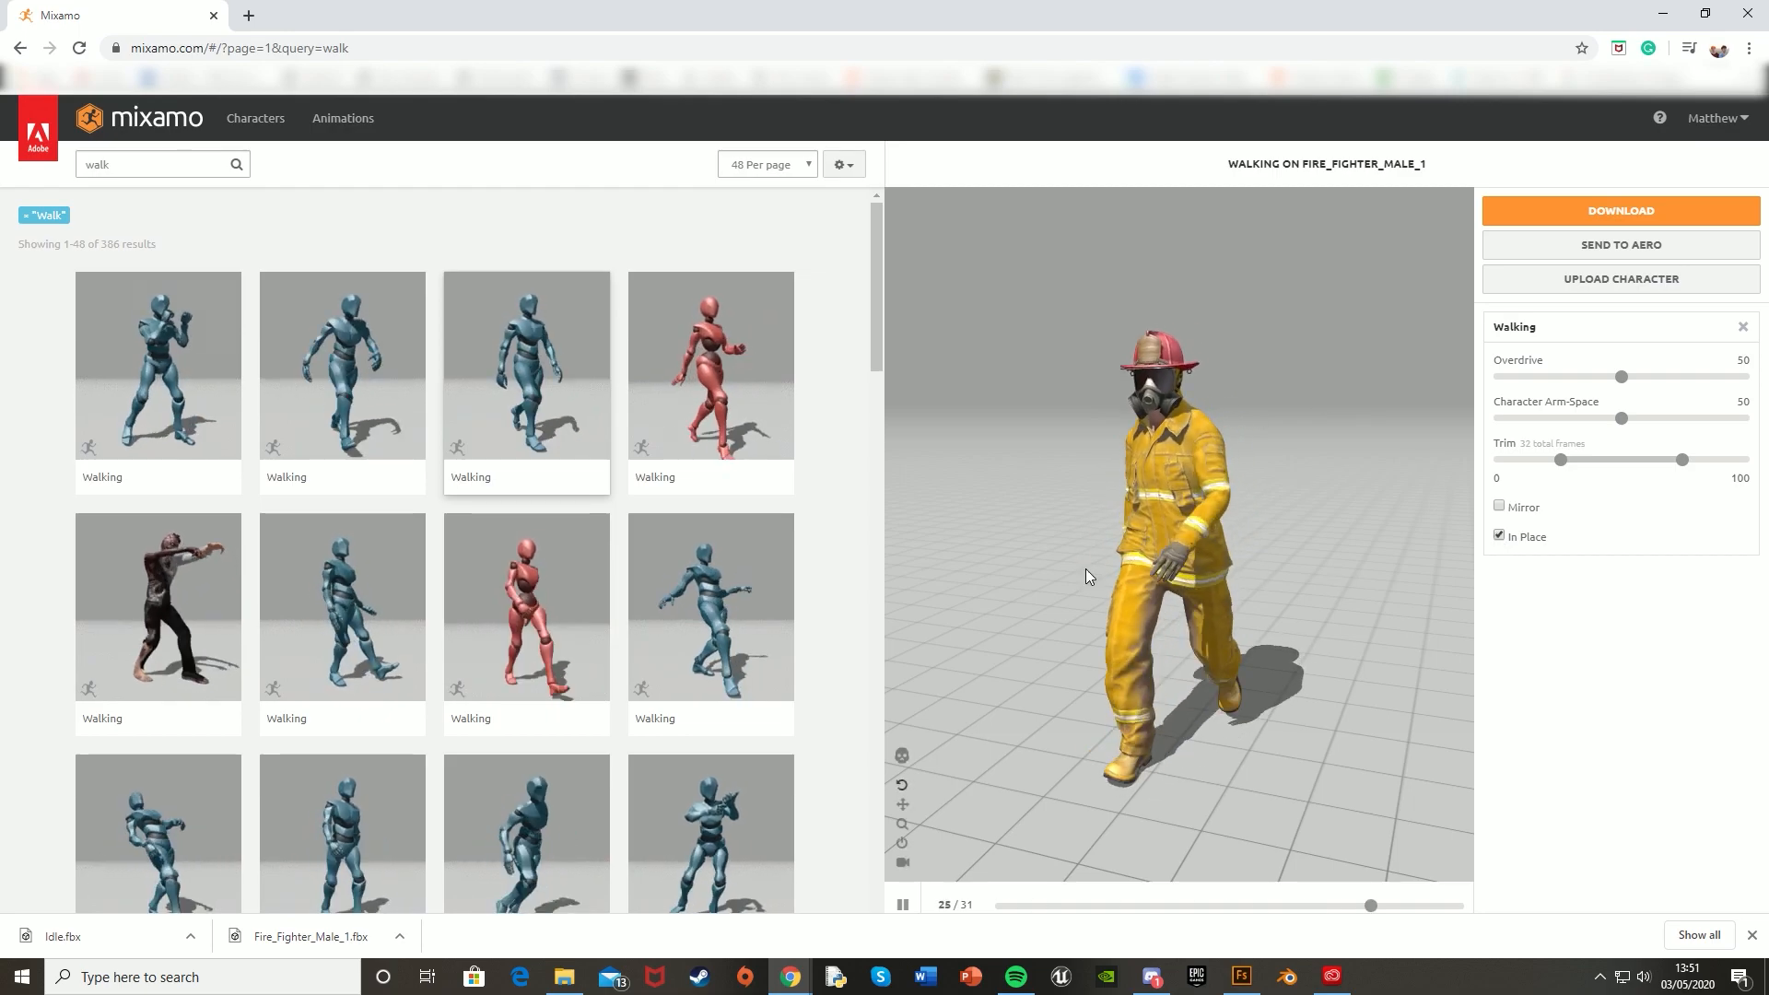
{"action": "left_click", "coordinate": [1499, 535]}
{"action": "left_click", "coordinate": [1498, 536]}
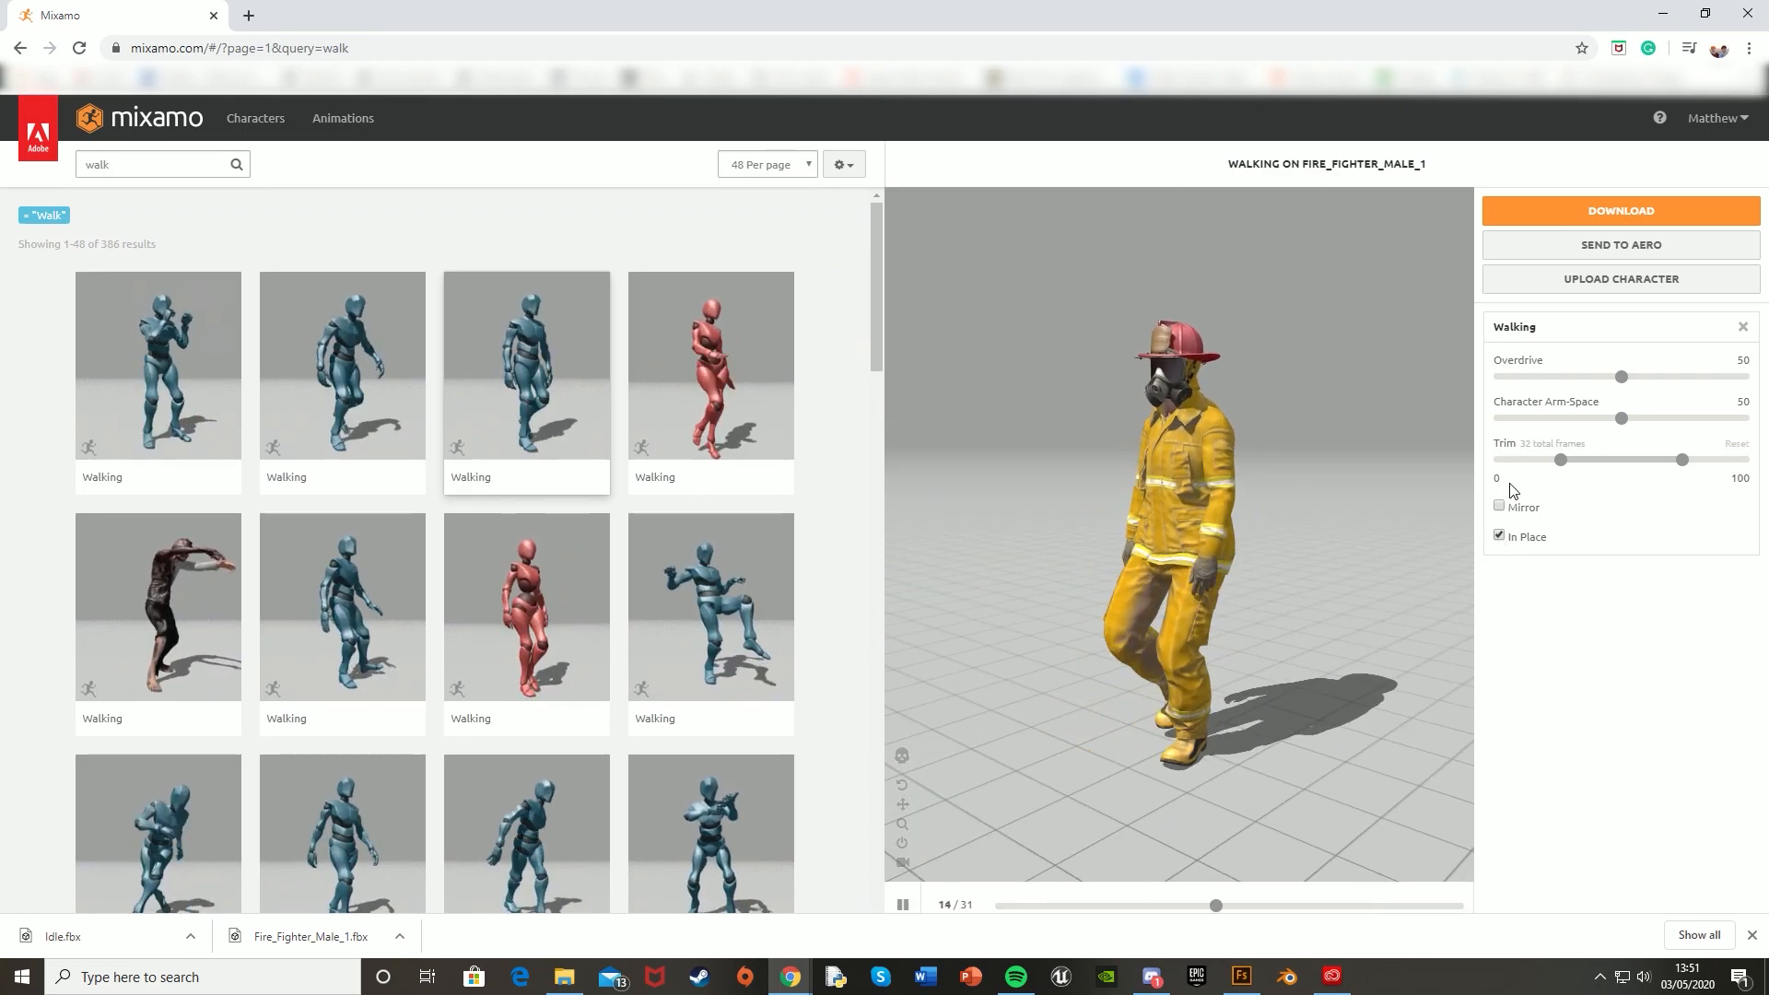
{"action": "left_click_drag", "start_coordinate": [1162, 611], "coordinate": [1212, 616]}
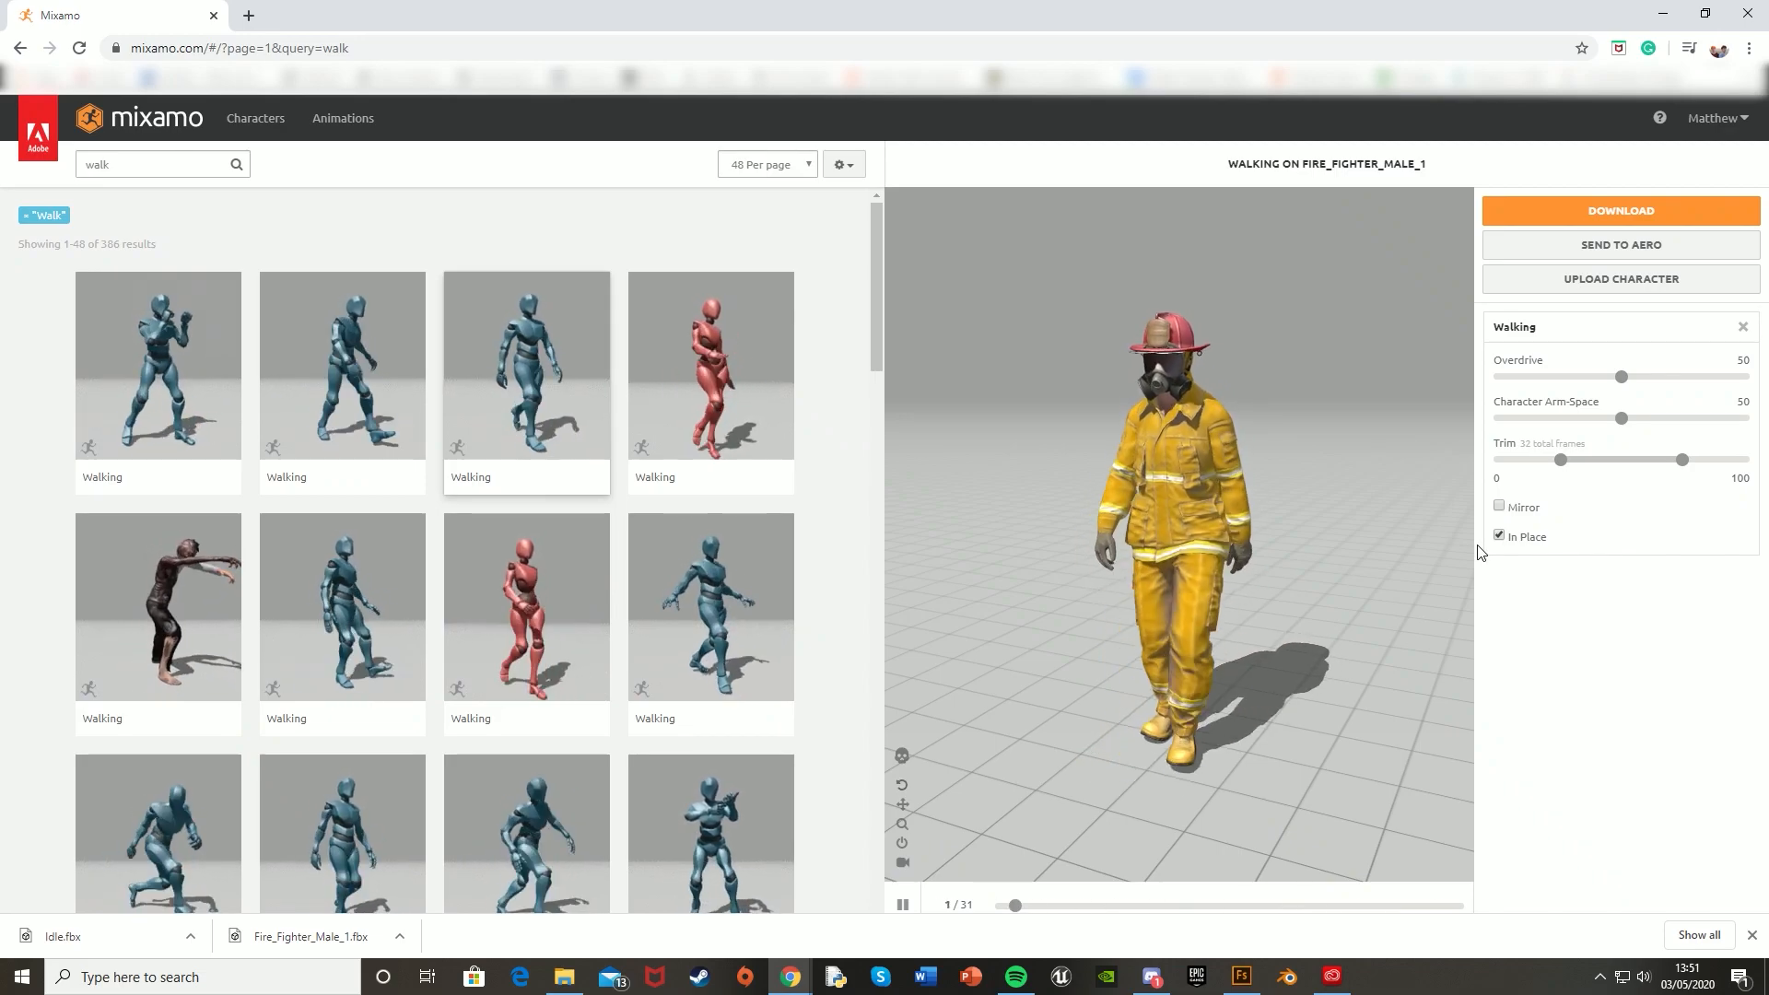
{"action": "left_click", "coordinate": [1509, 542]}
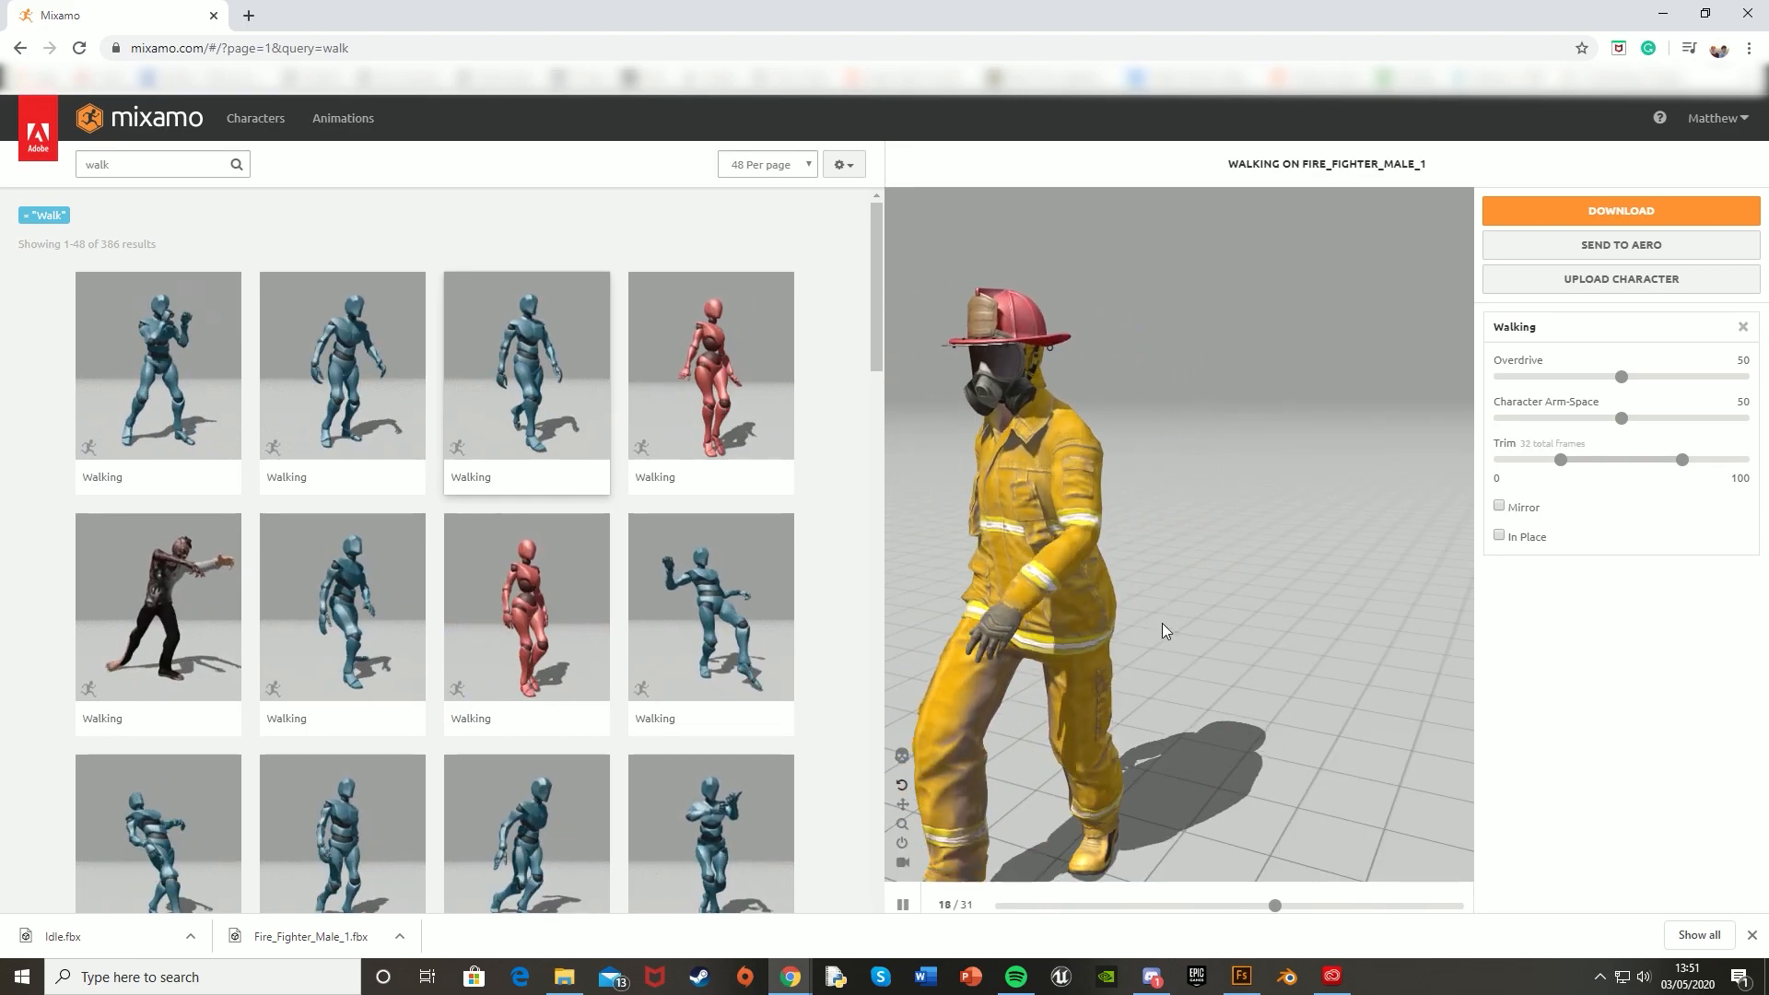
{"action": "left_click", "coordinate": [1522, 537]}
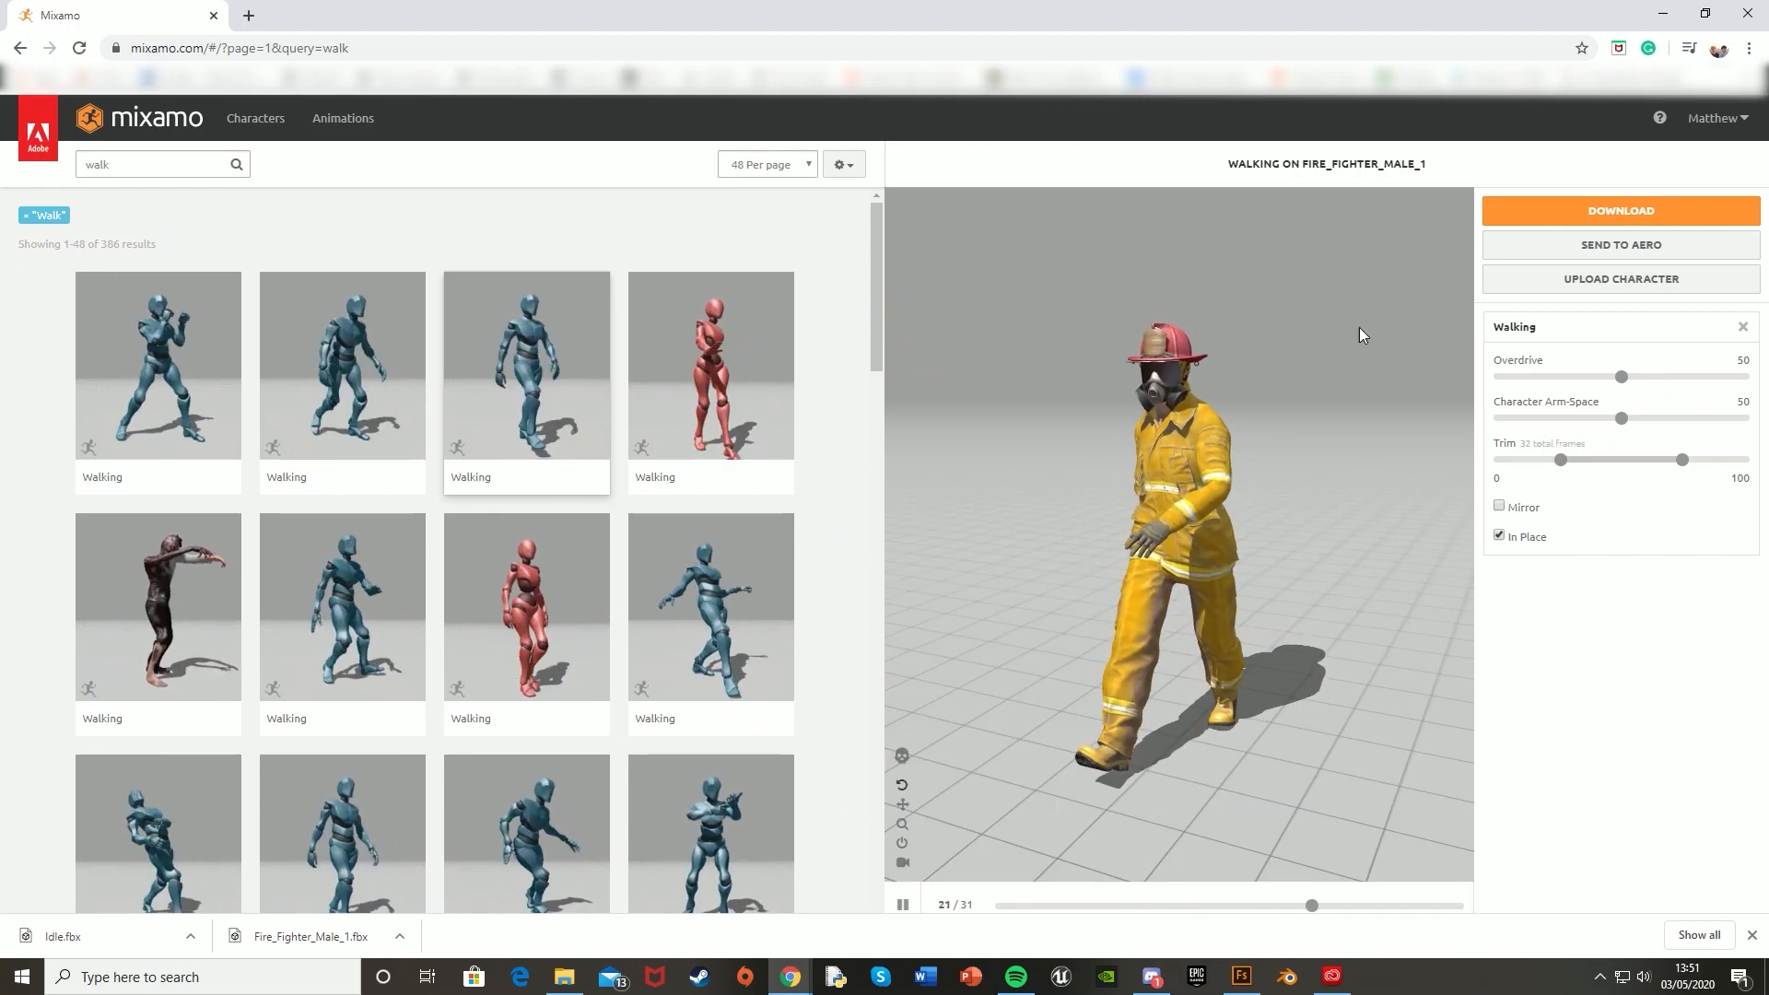
Download the in-place Walking animation as FBX(.fbx) with skin, 30 frames per second and no keyframe reduction.
{"action": "left_click", "coordinate": [1596, 216]}
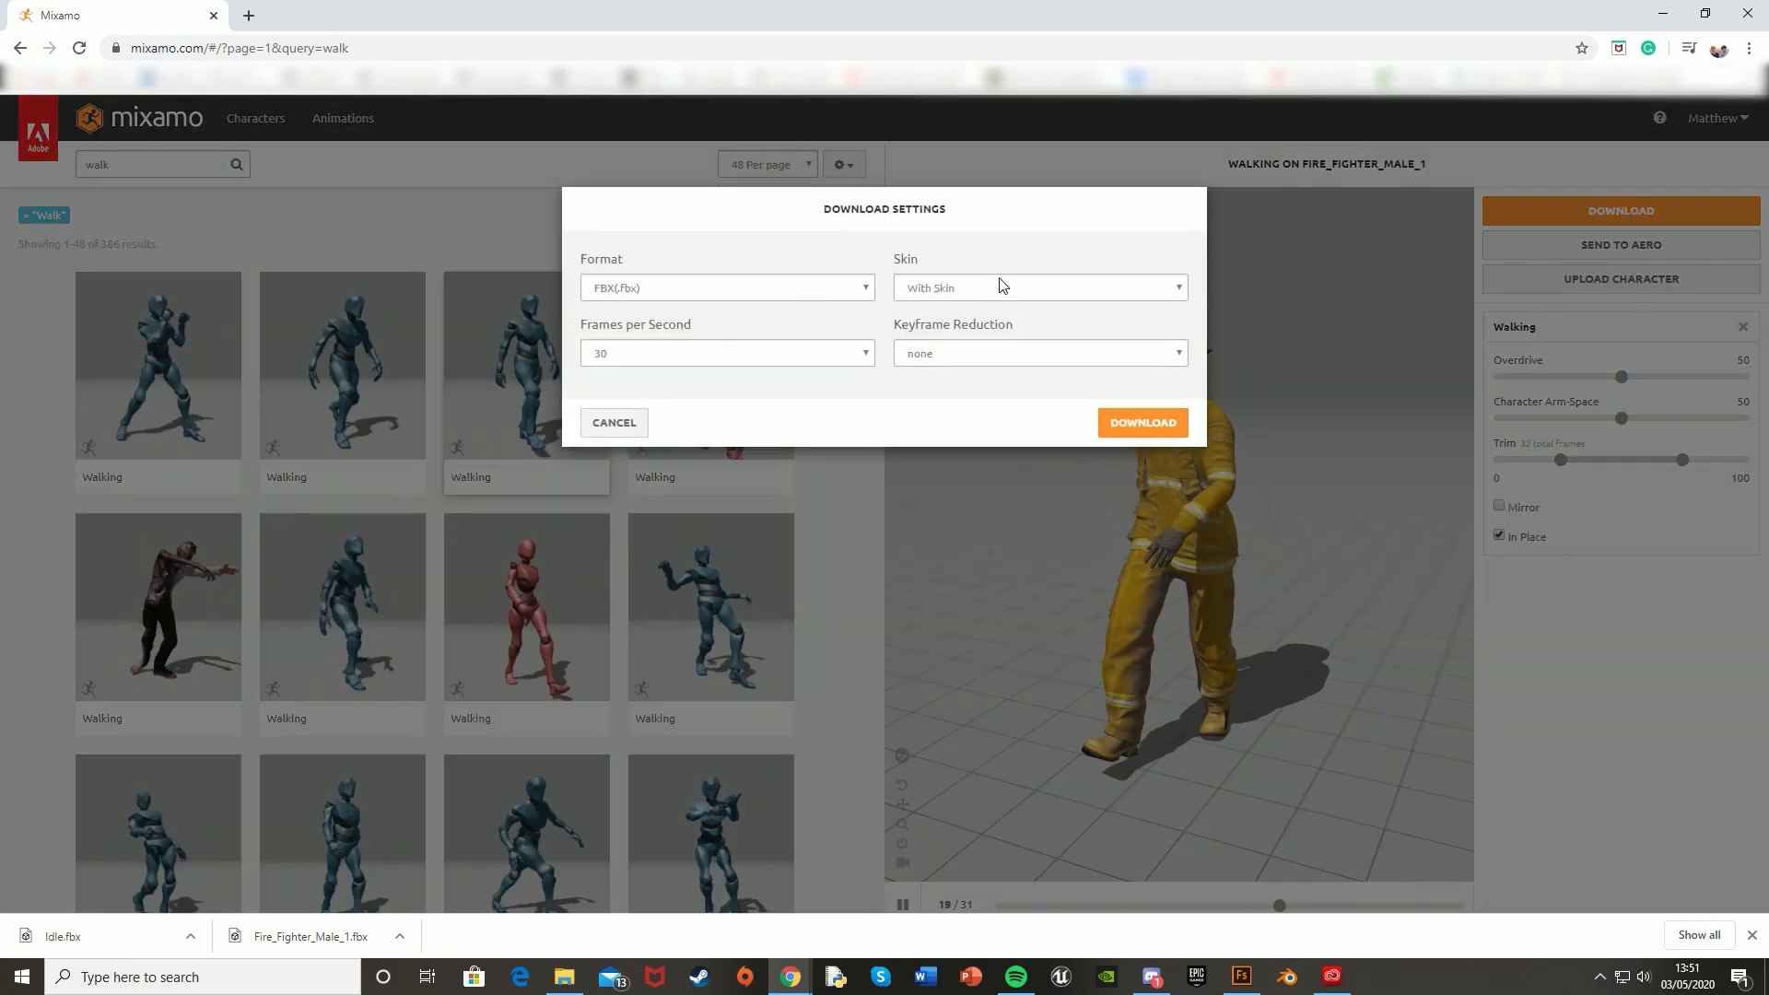
{"action": "left_click", "coordinate": [1142, 422]}
Search the animation library for run.
{"action": "left_click", "coordinate": [192, 160]}
{"action": "type", "text": "run"}
{"action": "key", "text": "Return"}
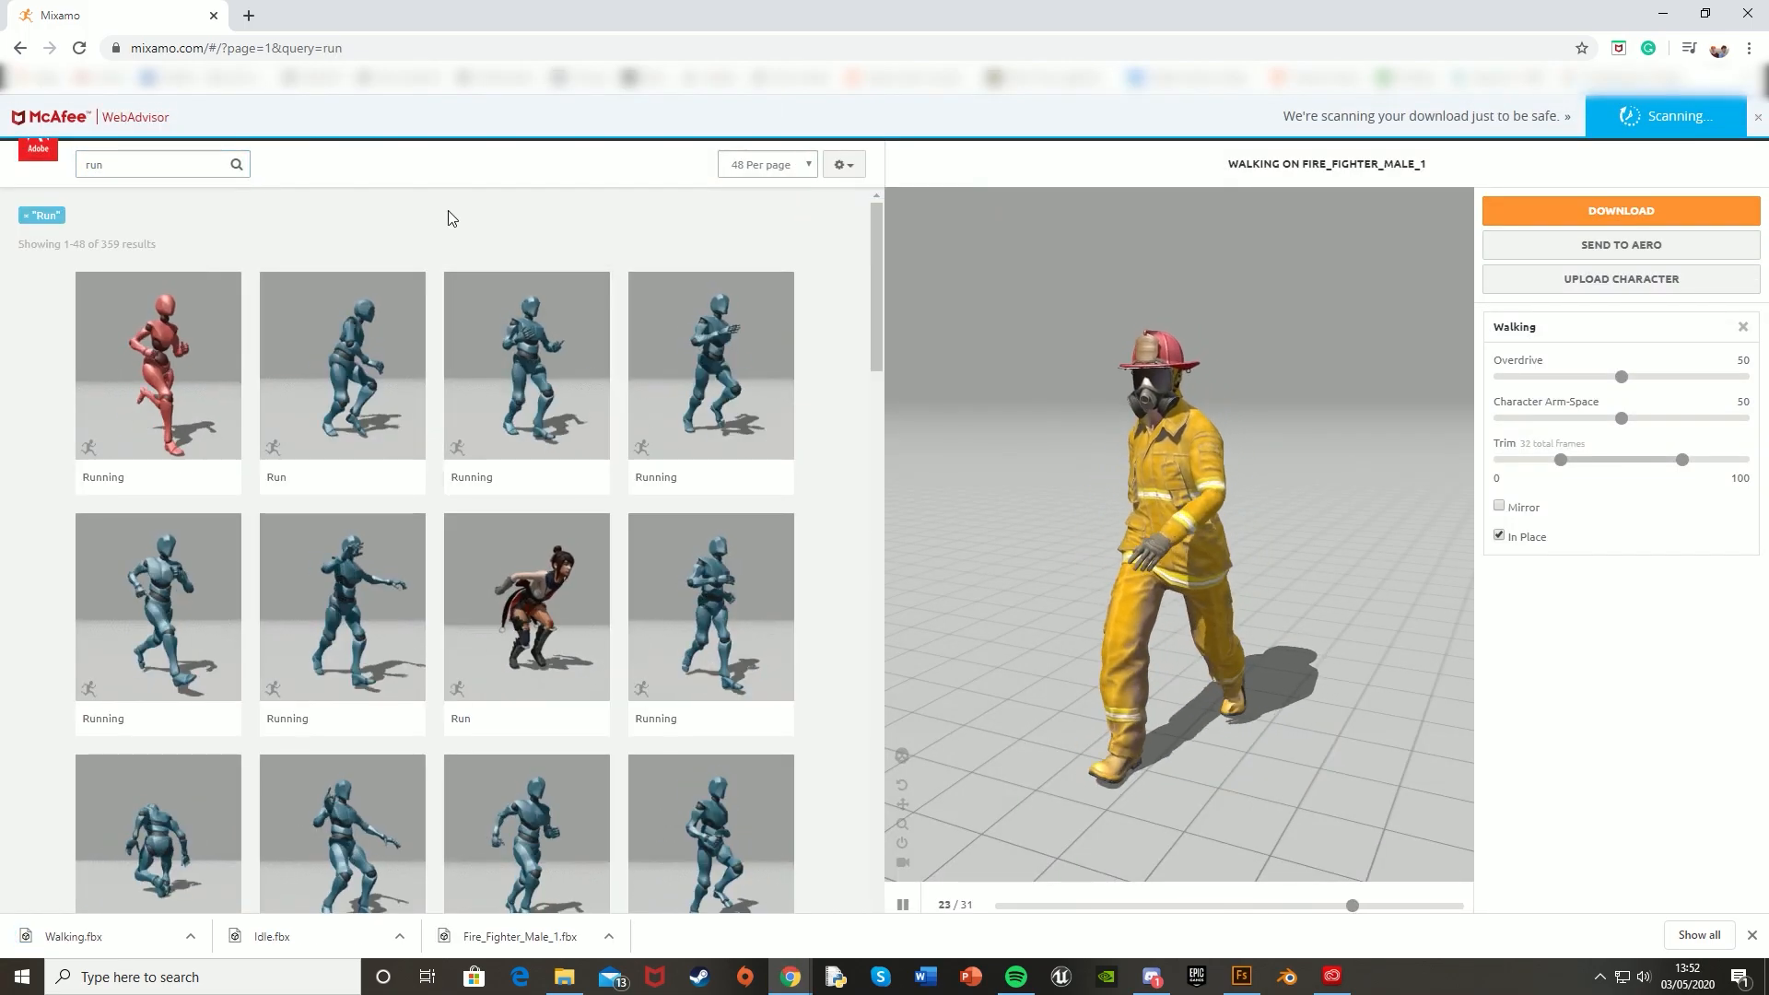
Apply the fourth Running result to the firefighter, try its Style at 21, and reset Style to the default.
{"action": "left_click", "coordinate": [711, 368]}
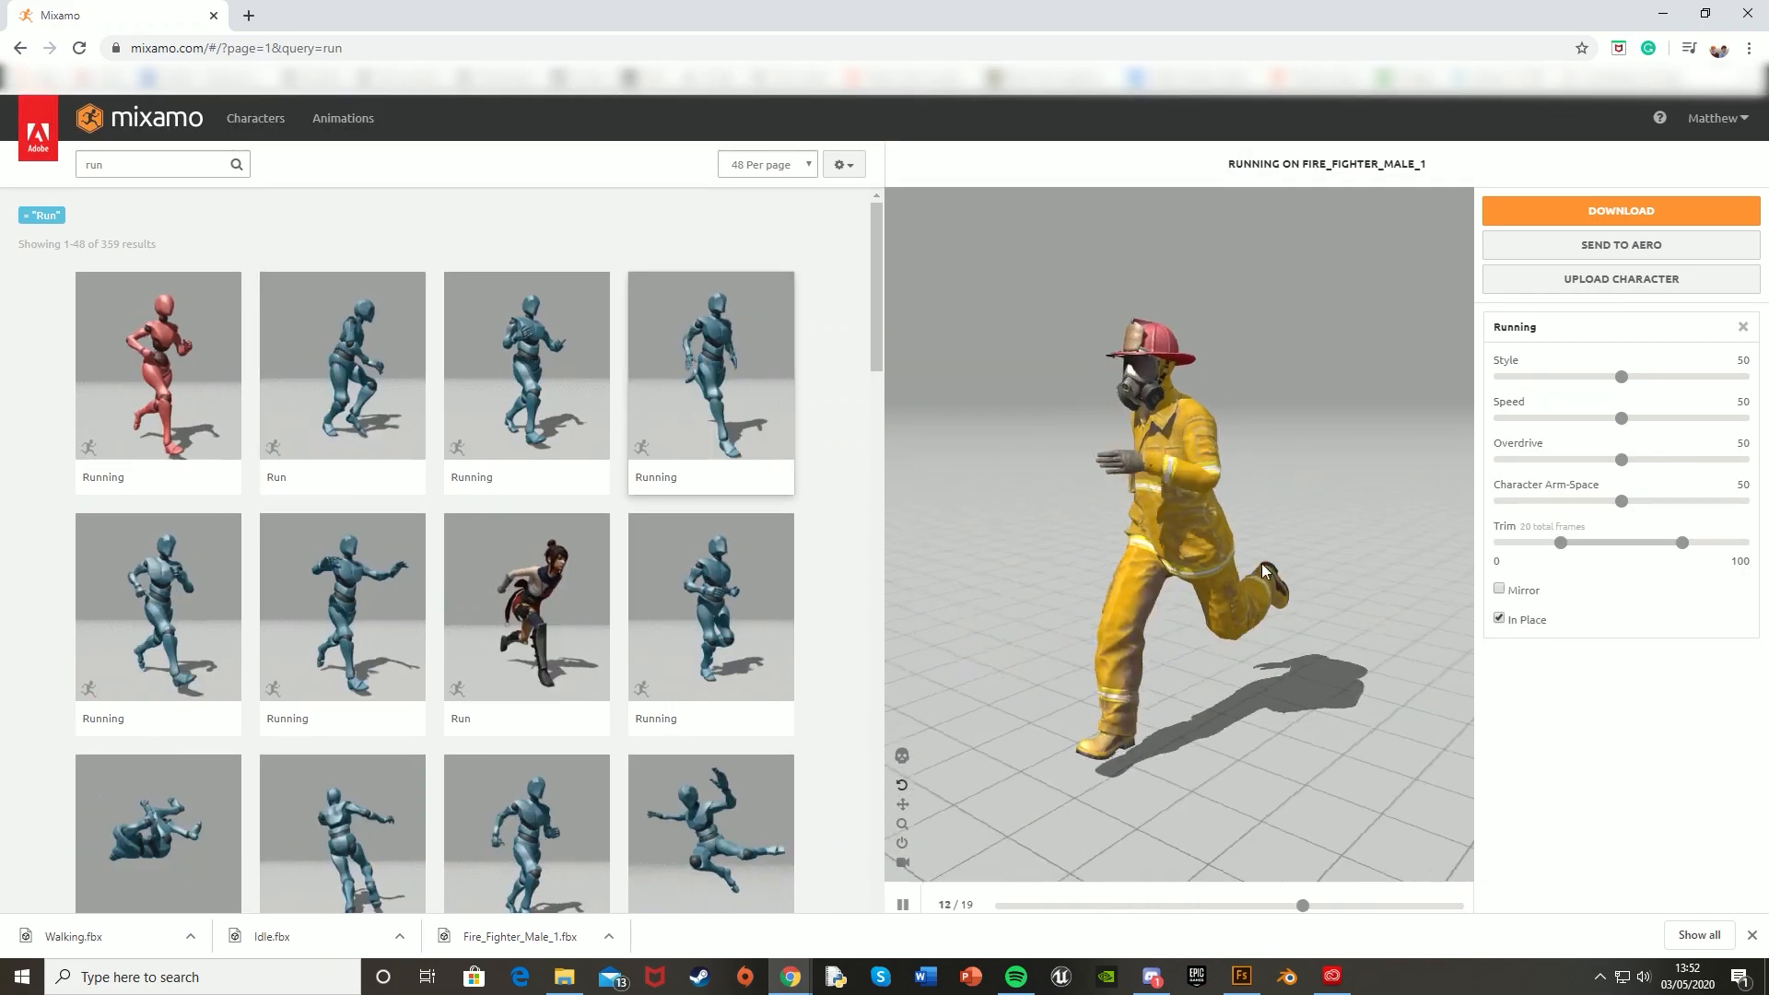
{"action": "left_click_drag", "start_coordinate": [1622, 378], "coordinate": [1553, 380]}
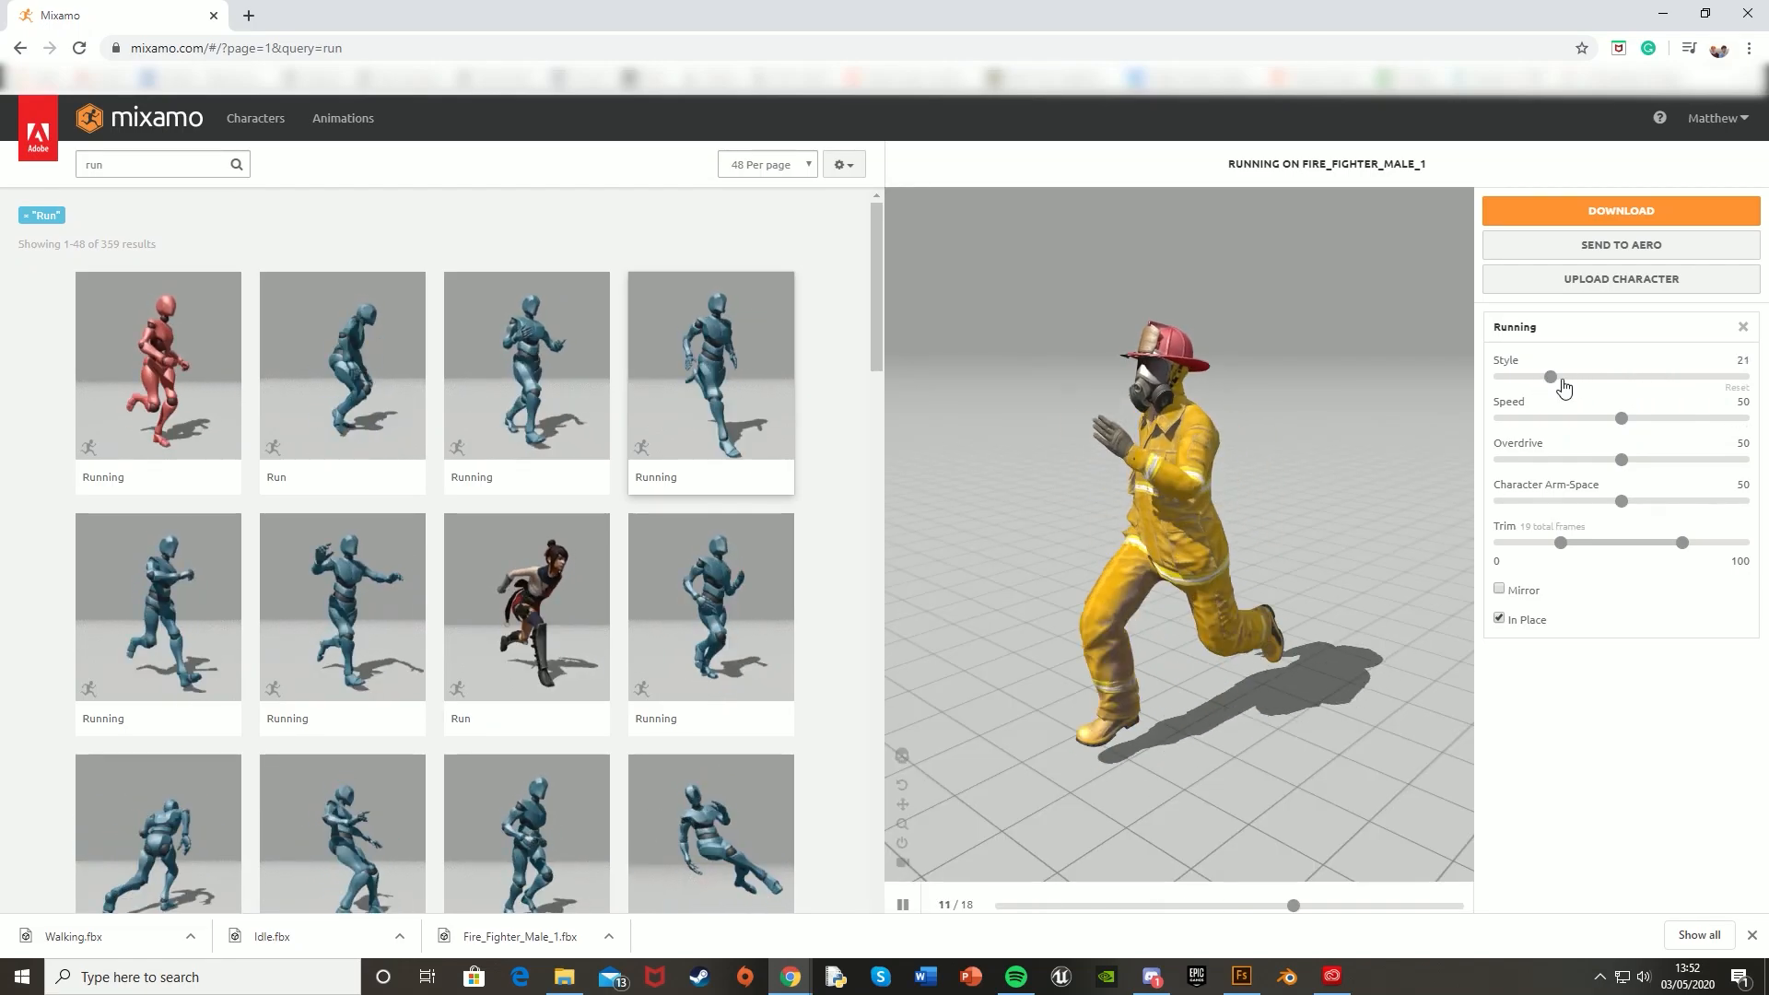
{"action": "left_click", "coordinate": [1738, 390]}
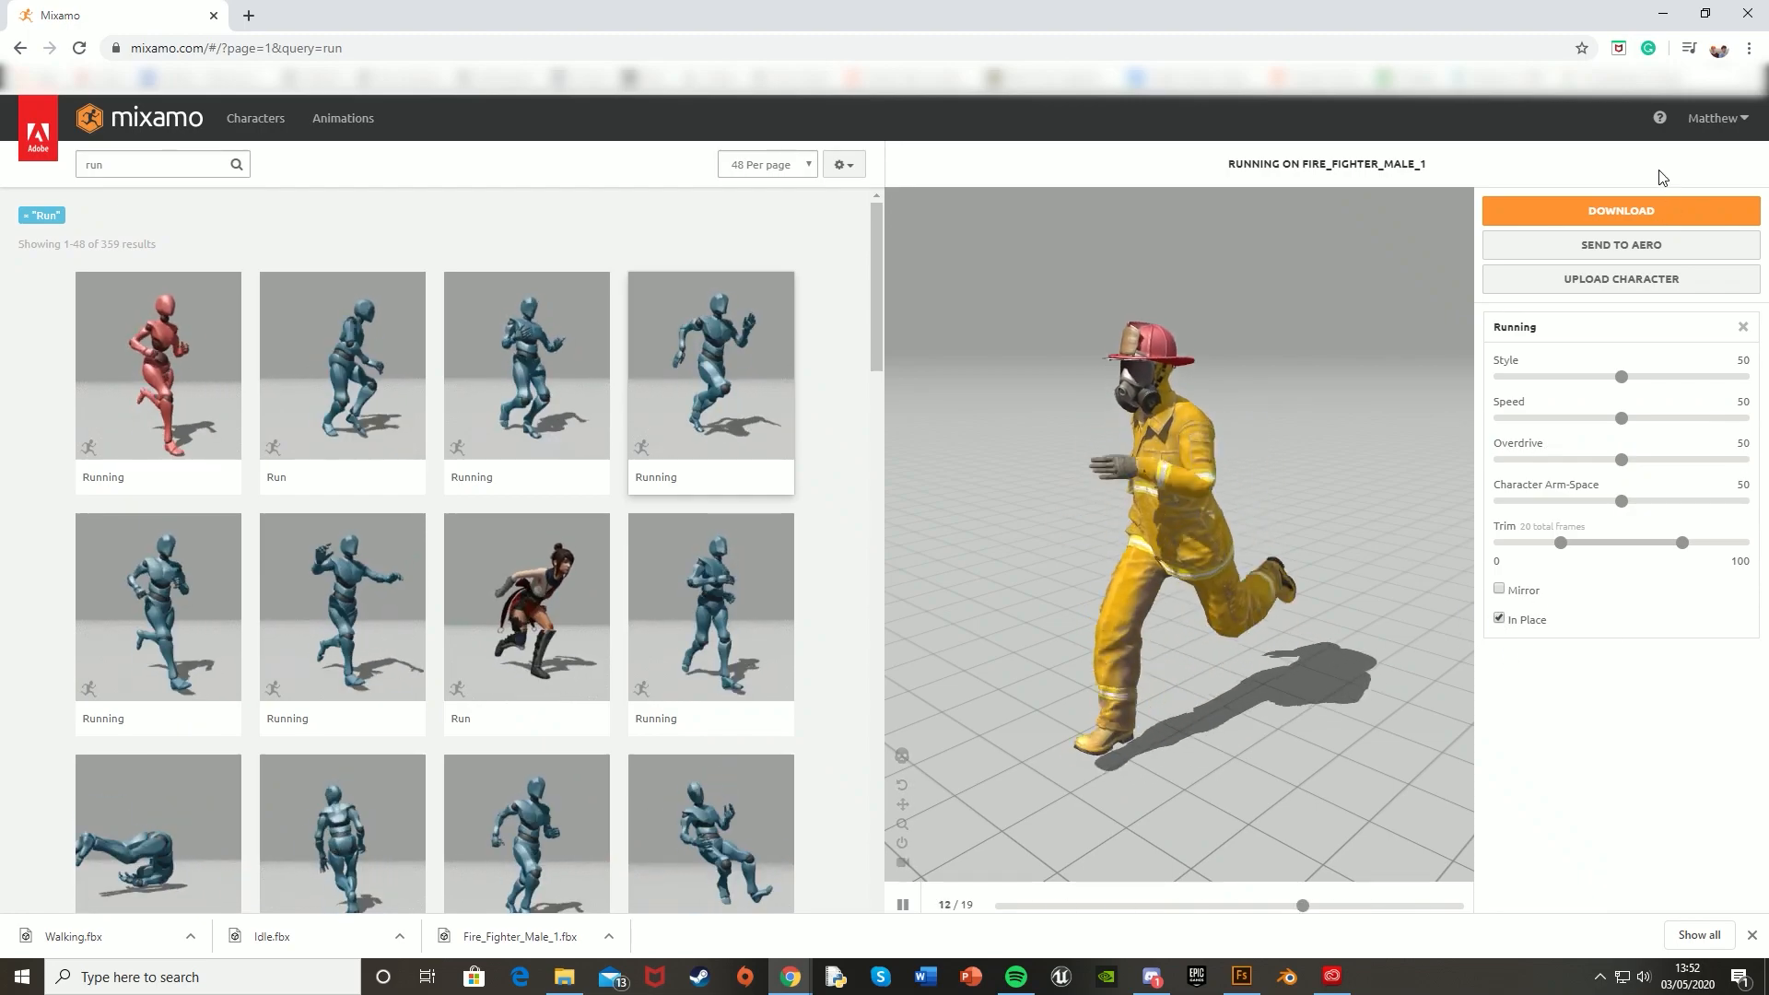
Download the in-place Running animation as FBX(.fbx) with skin, 30 frames per second and no keyframe reduction.
{"action": "left_click", "coordinate": [1582, 212]}
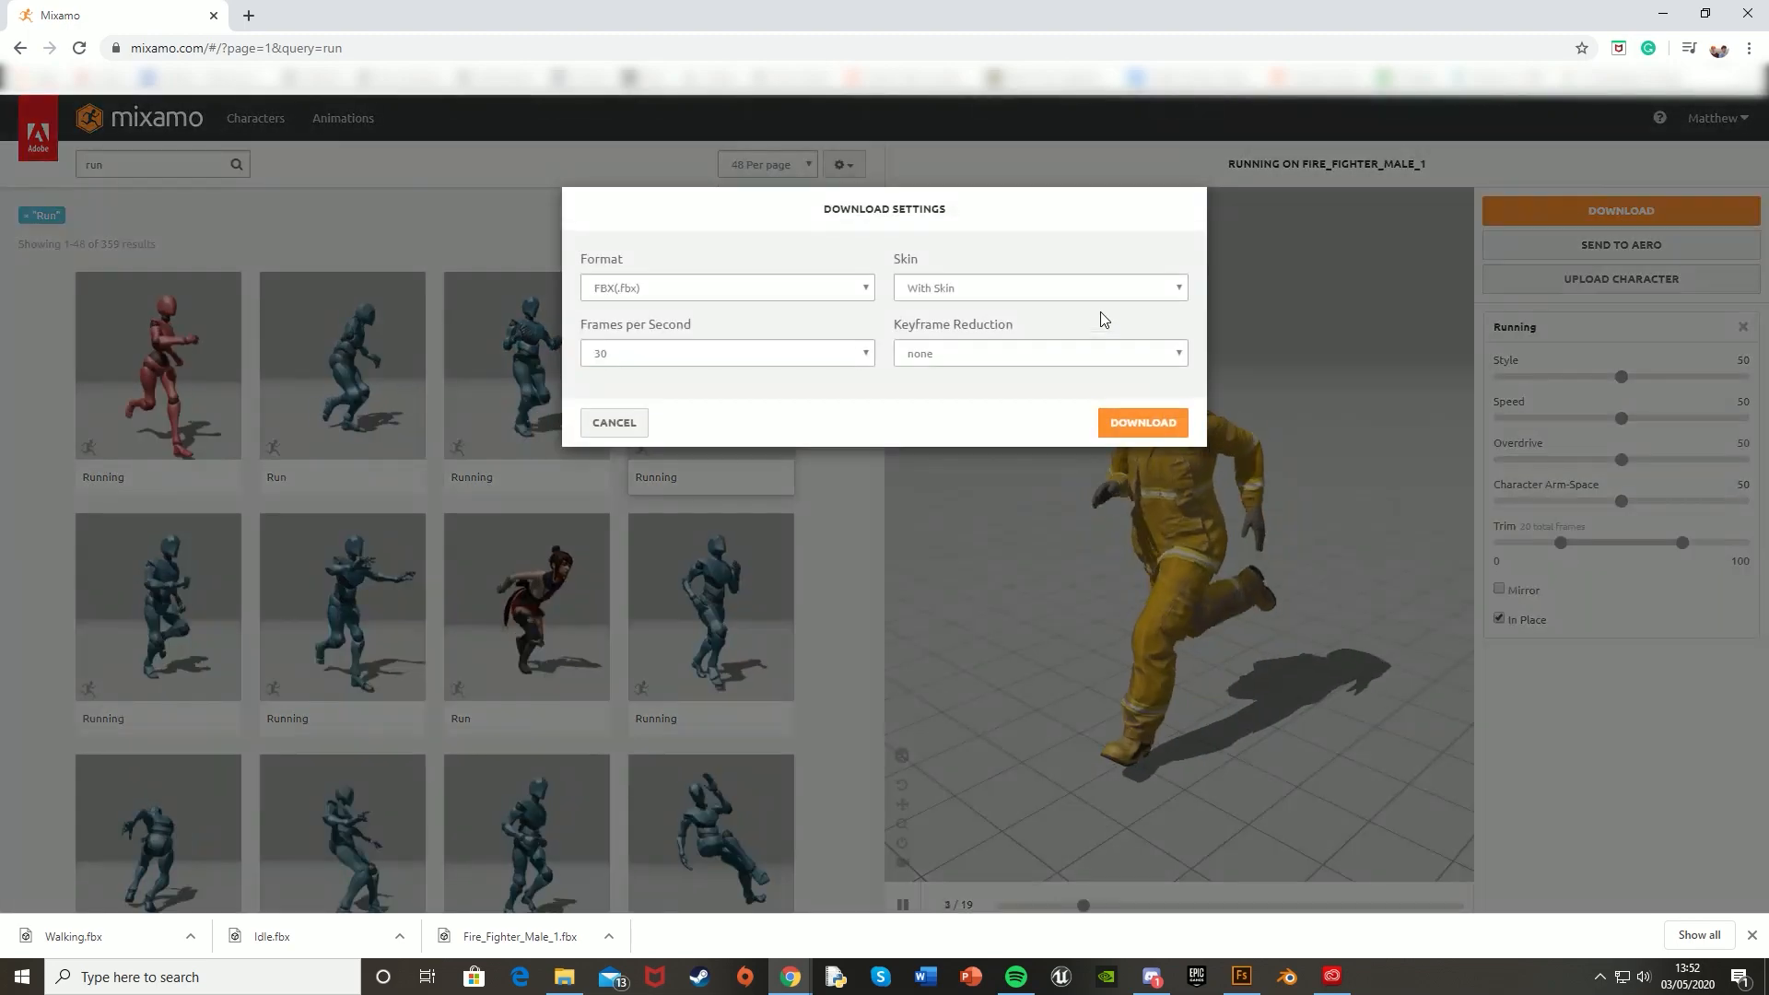
{"action": "left_click", "coordinate": [1130, 417]}
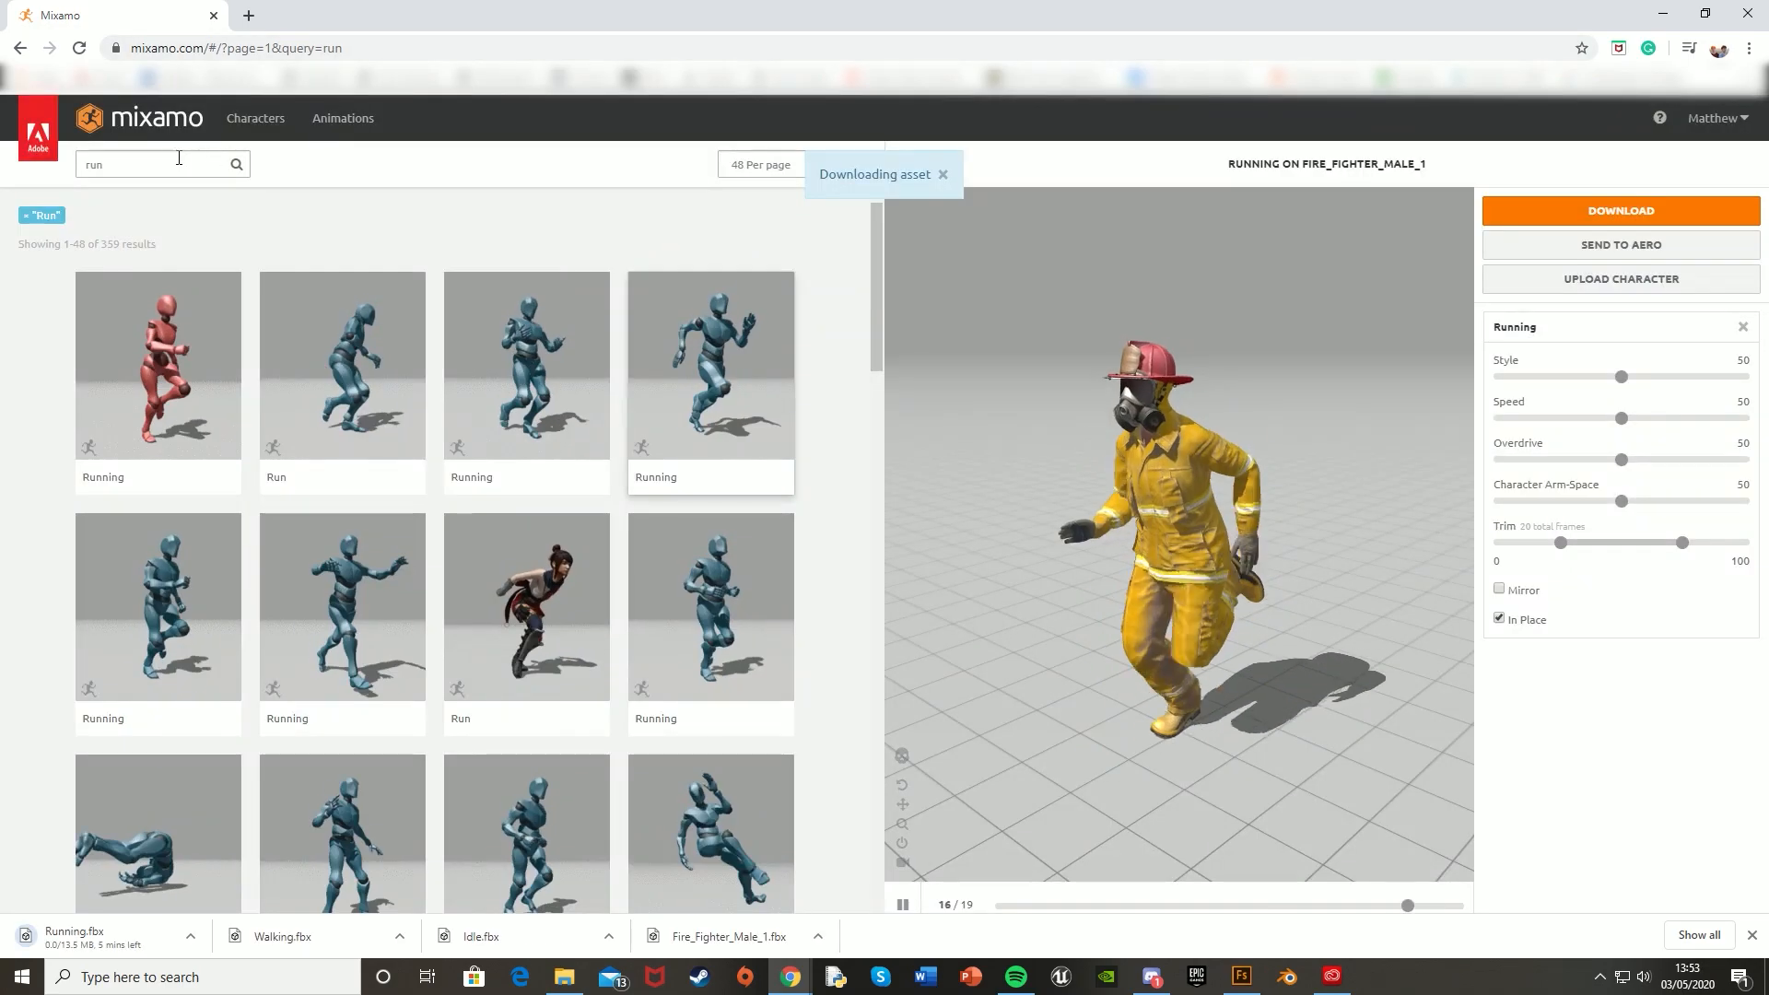
Search the animations for jump and download a Jumping animation as FBX(.fbx) with skin, 30 frames per second and no keyframe reduction.
{"action": "triple_click", "coordinate": [177, 159]}
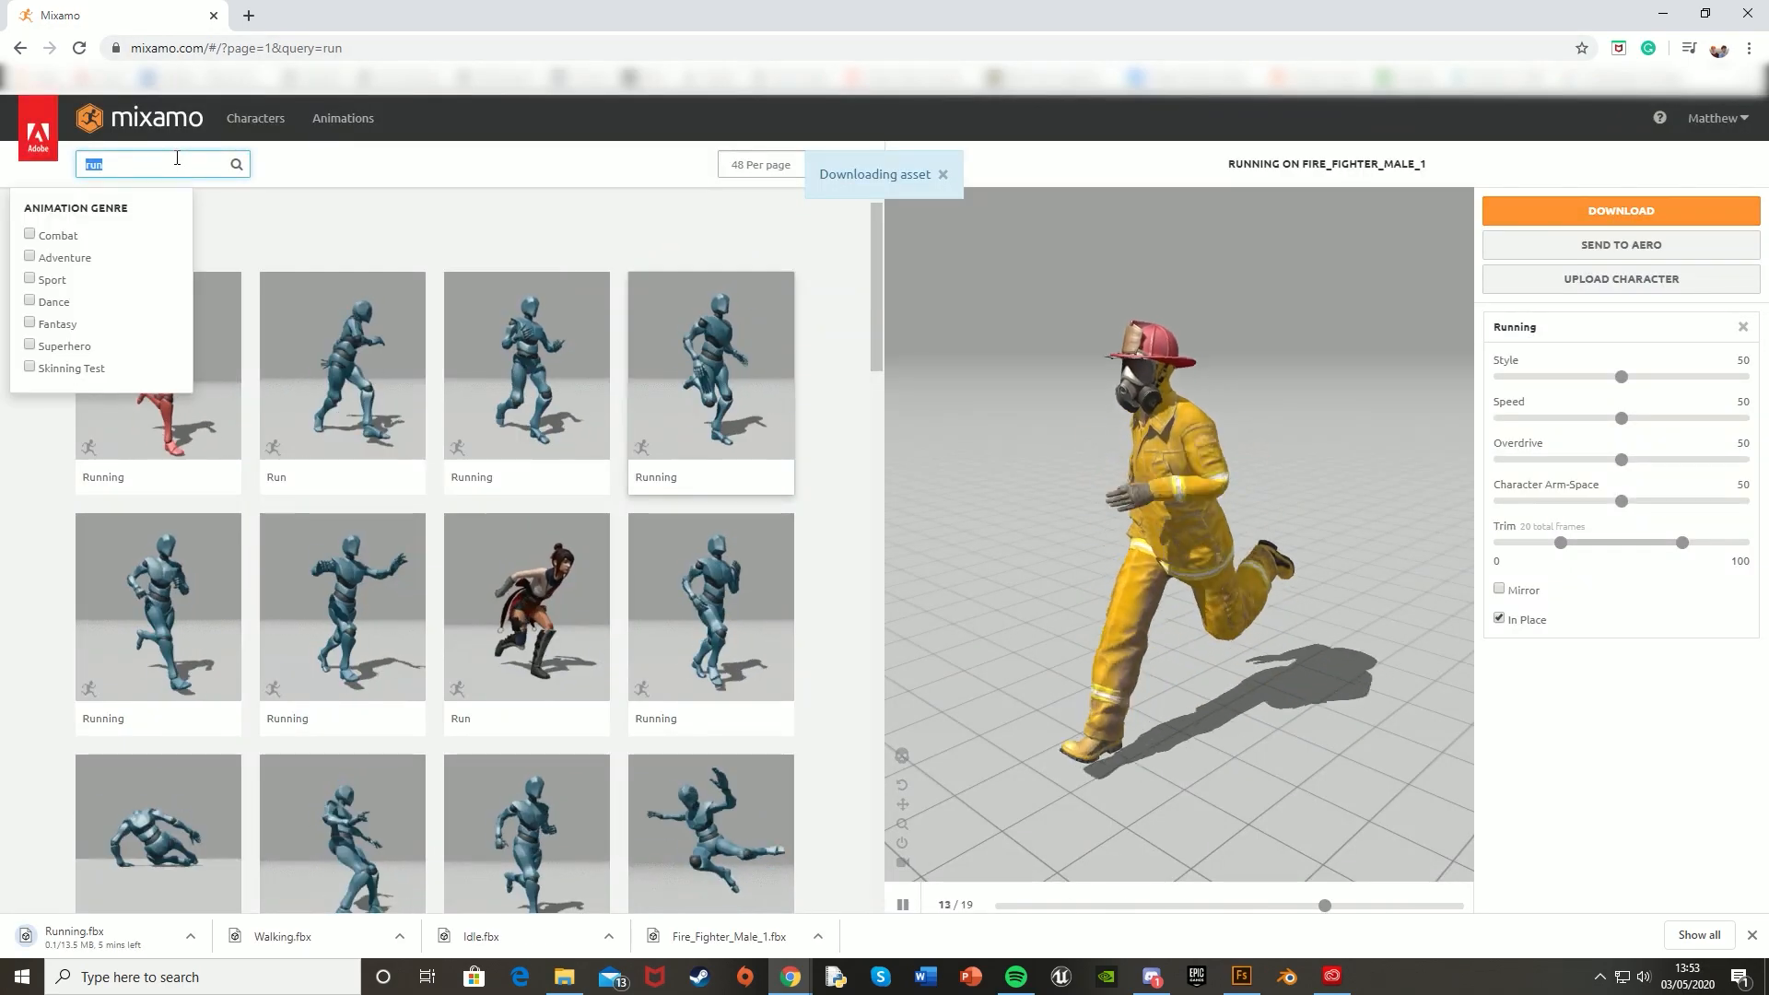
{"action": "type", "text": "jump"}
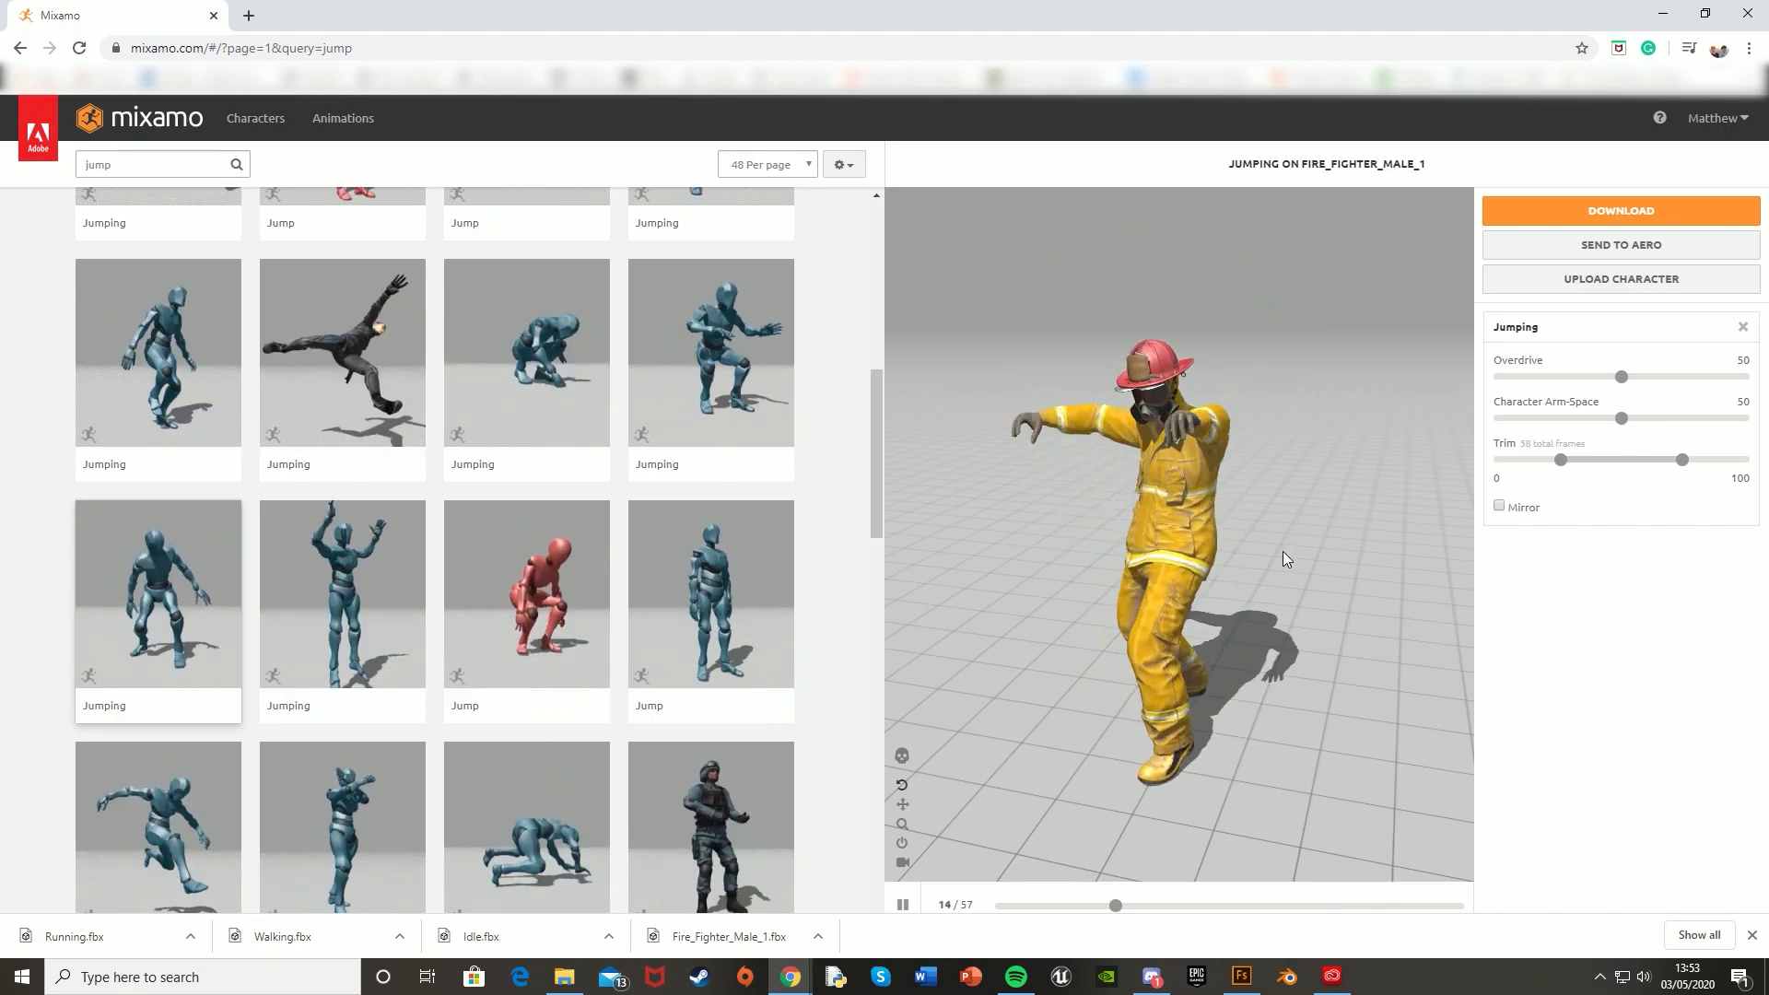
{"action": "left_click", "coordinate": [1602, 218]}
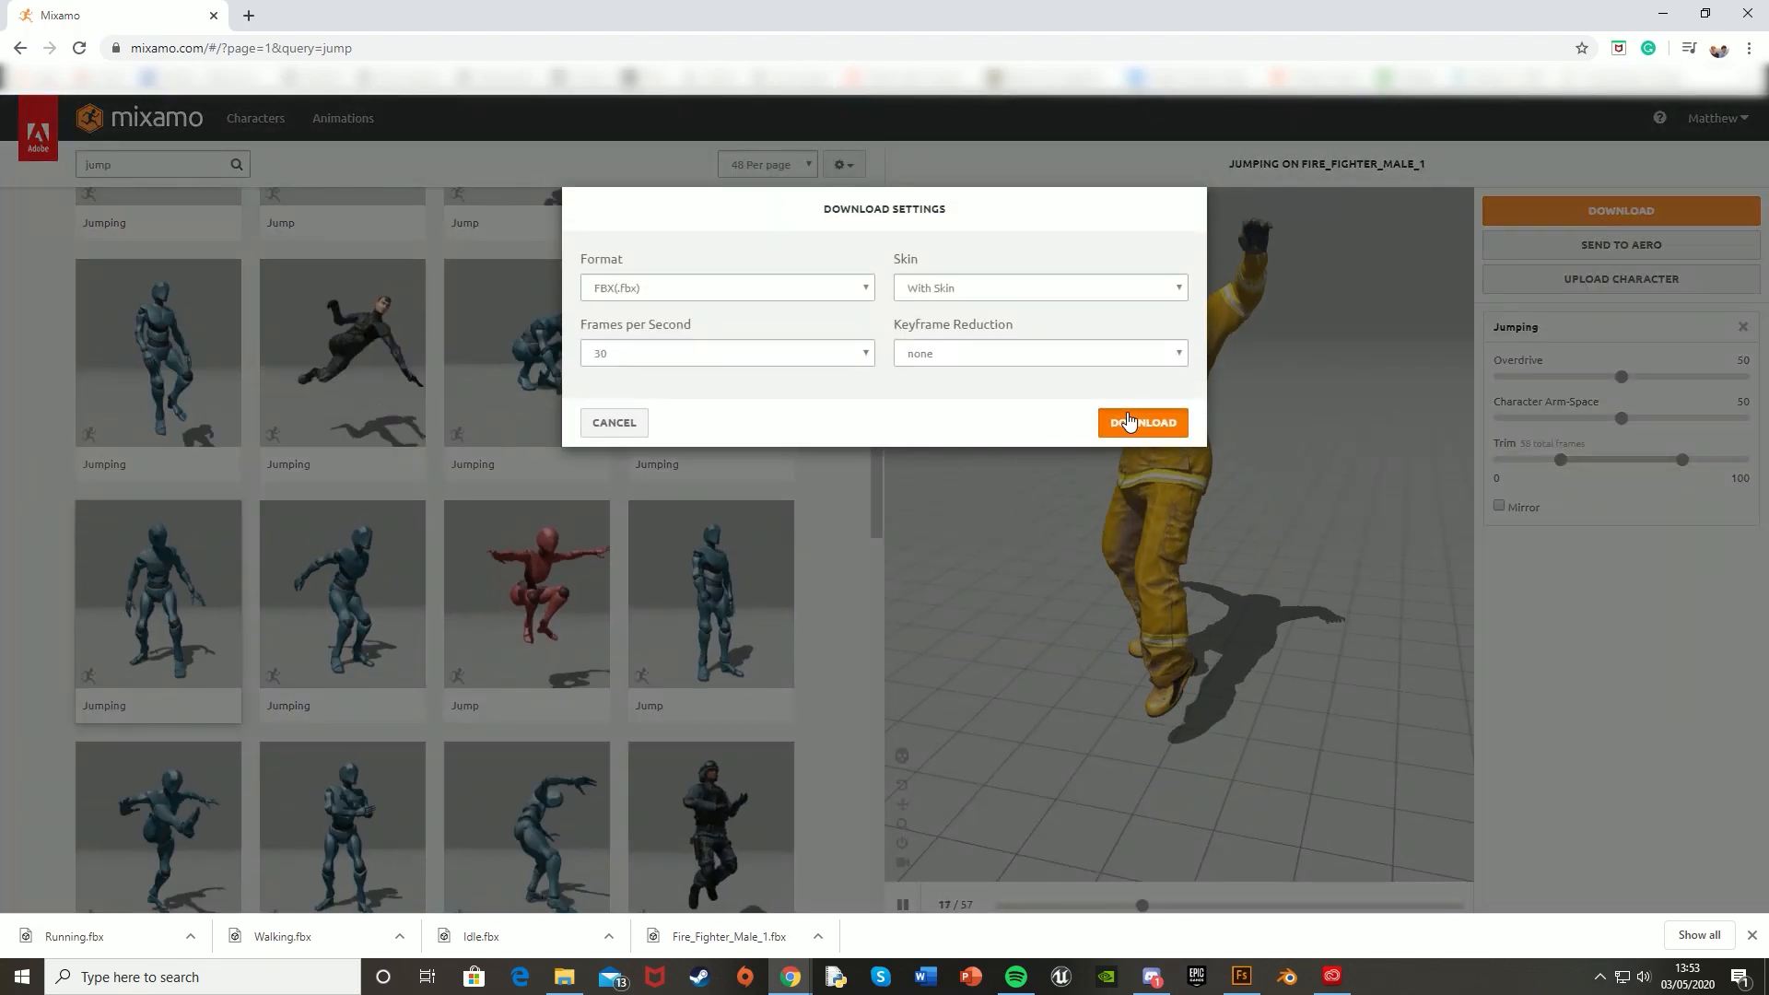
{"action": "left_click", "coordinate": [1131, 418]}
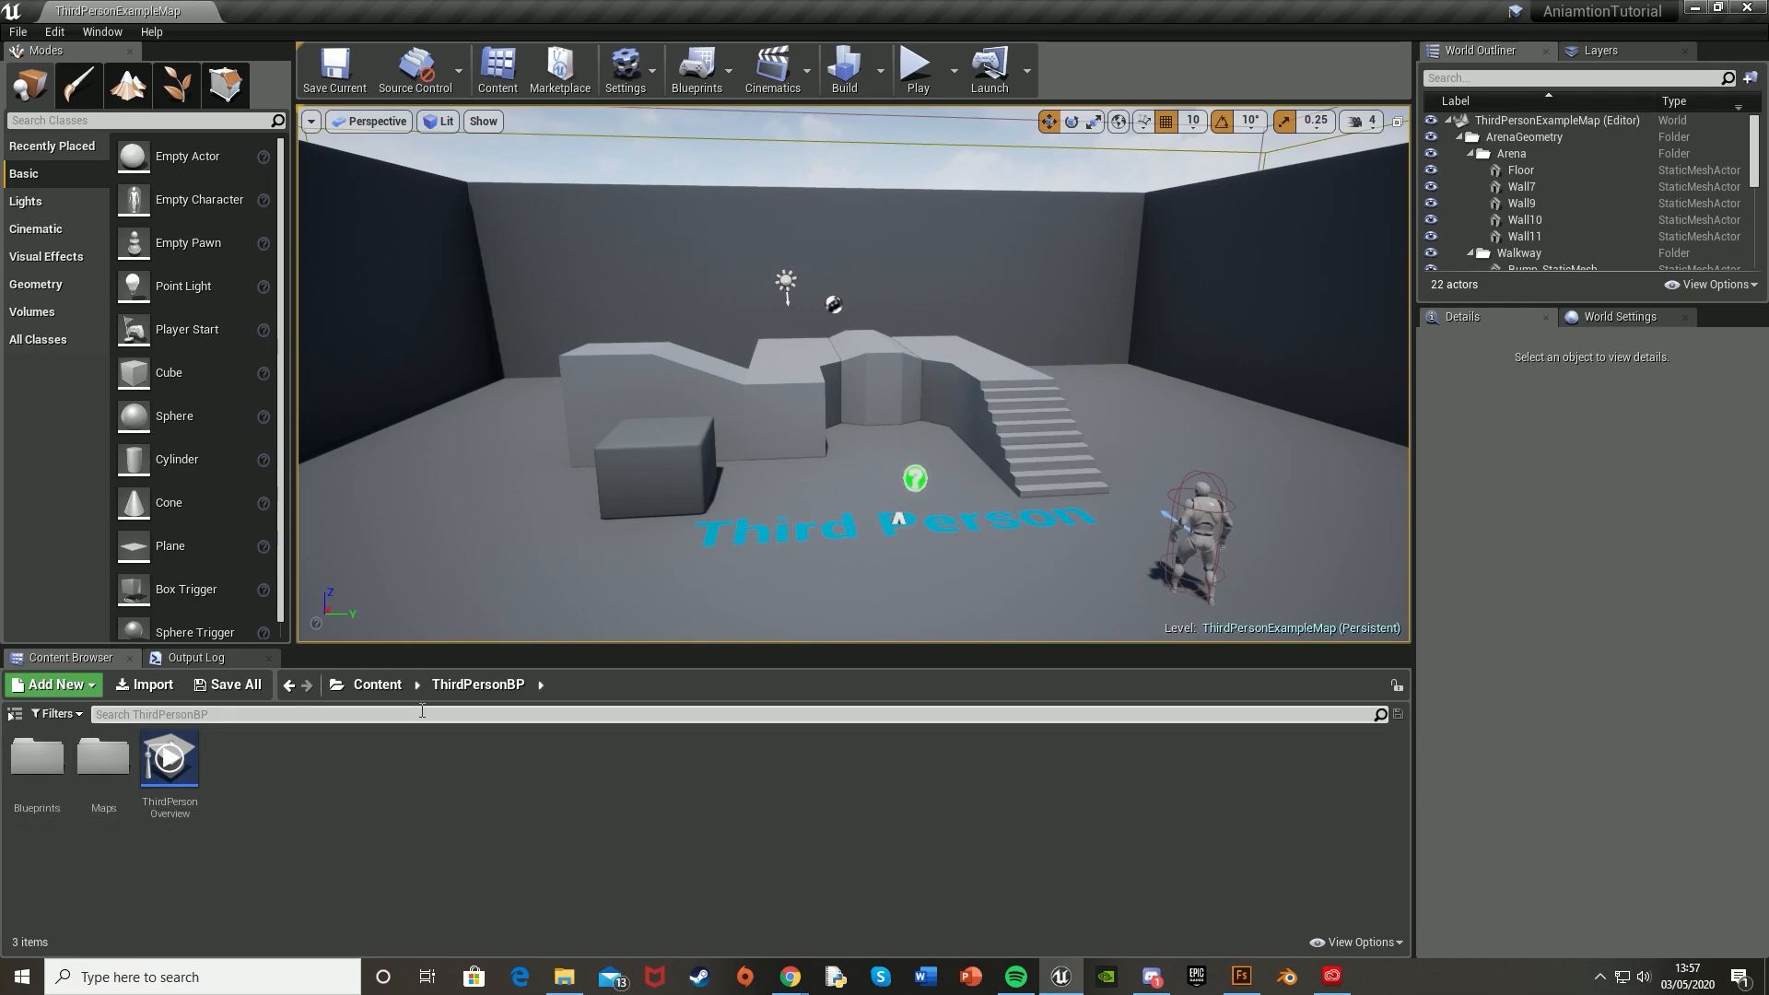
Switch to Unreal Editor and create a folder named Animations inside ThirdPersonBP/Blueprints.
{"action": "double_click", "coordinate": [54, 768]}
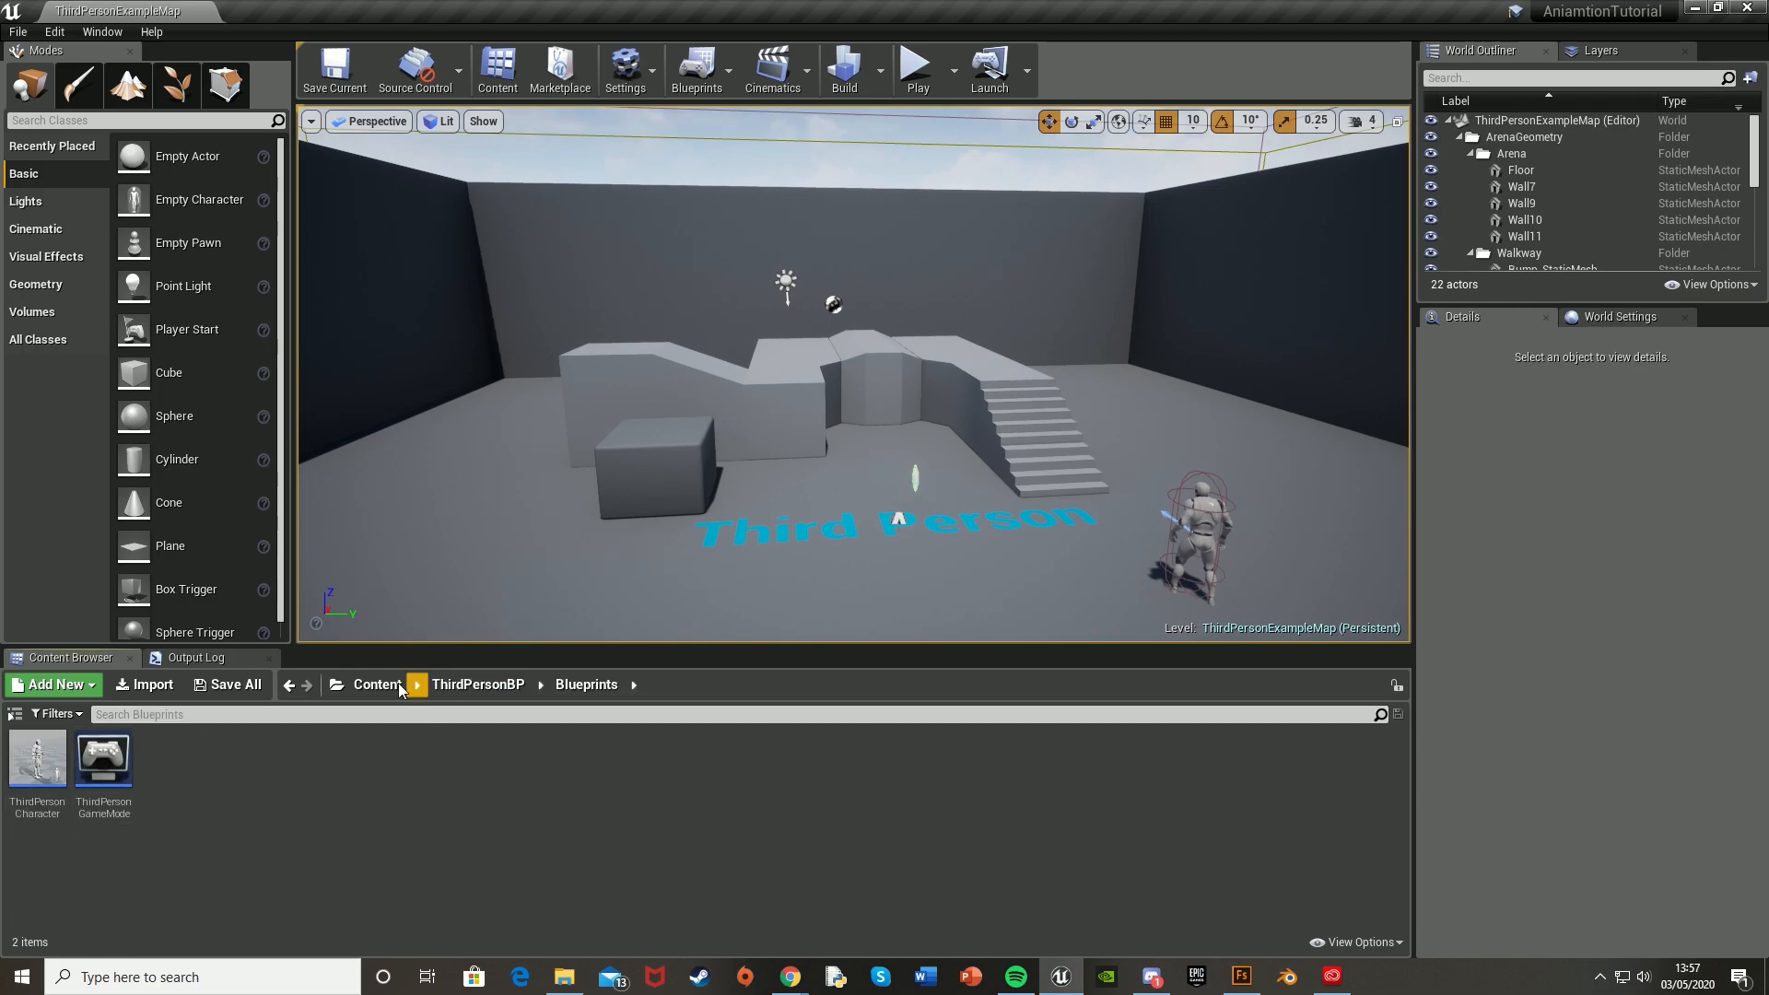
{"action": "right_click", "coordinate": [323, 814]}
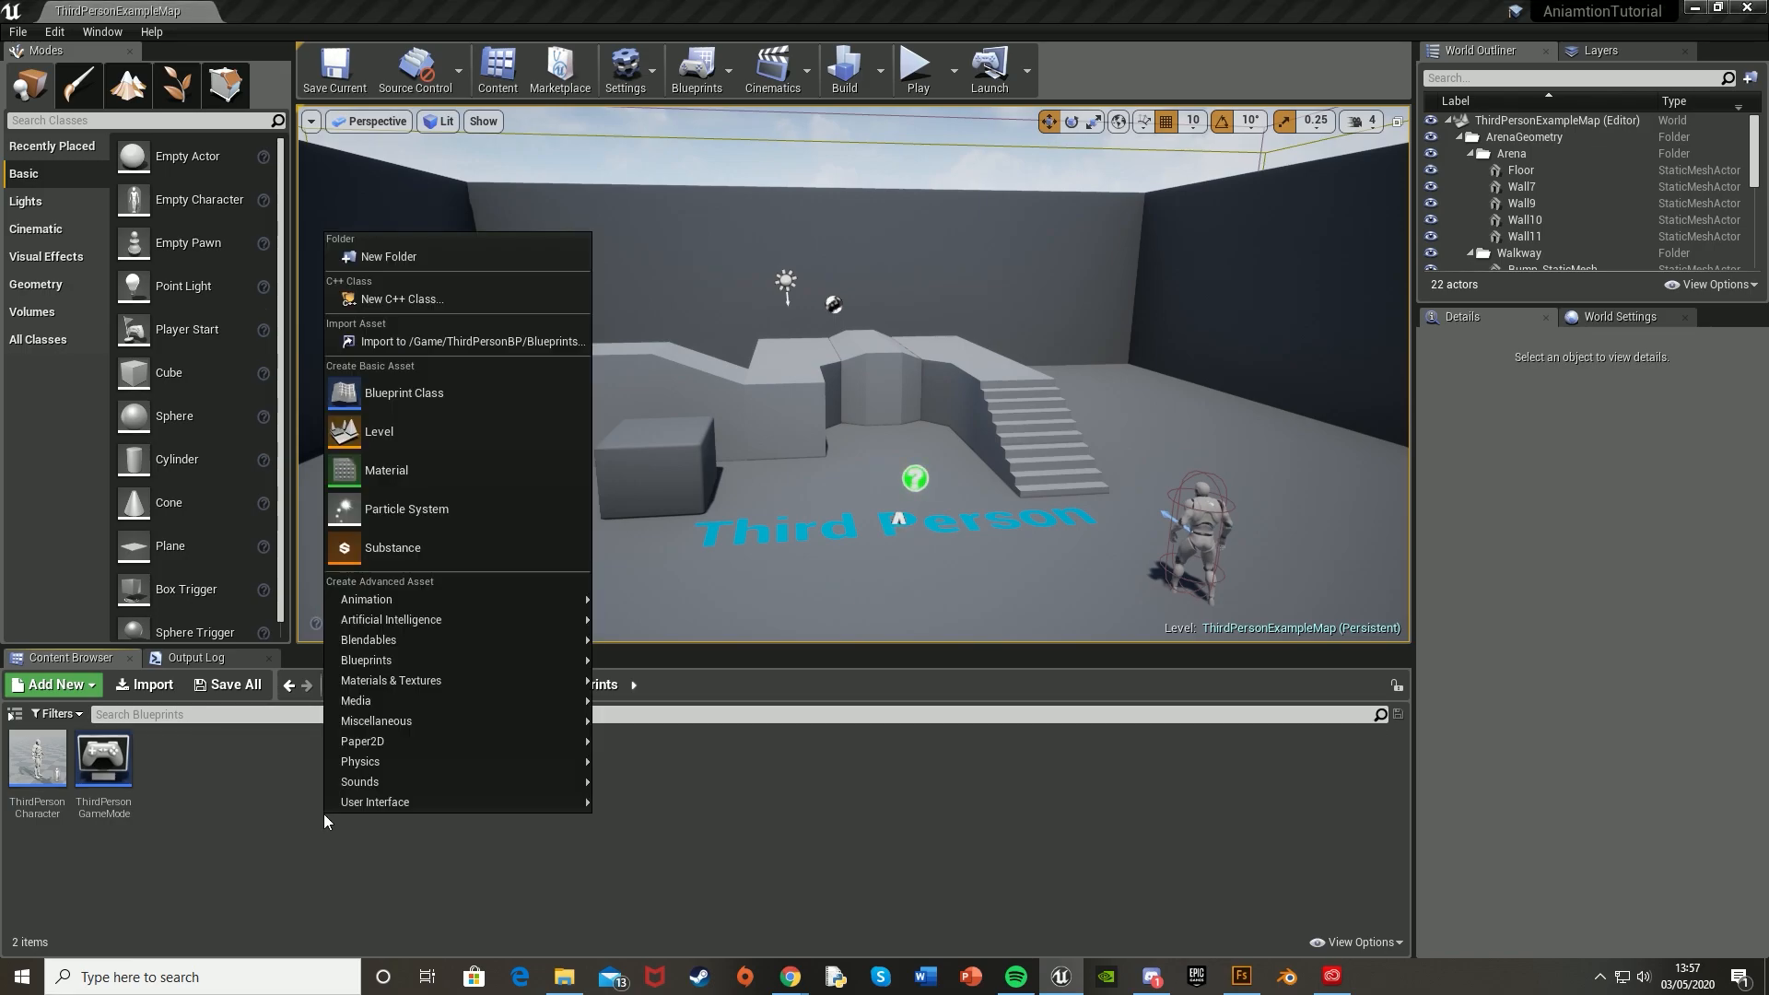
{"action": "left_click", "coordinate": [411, 261]}
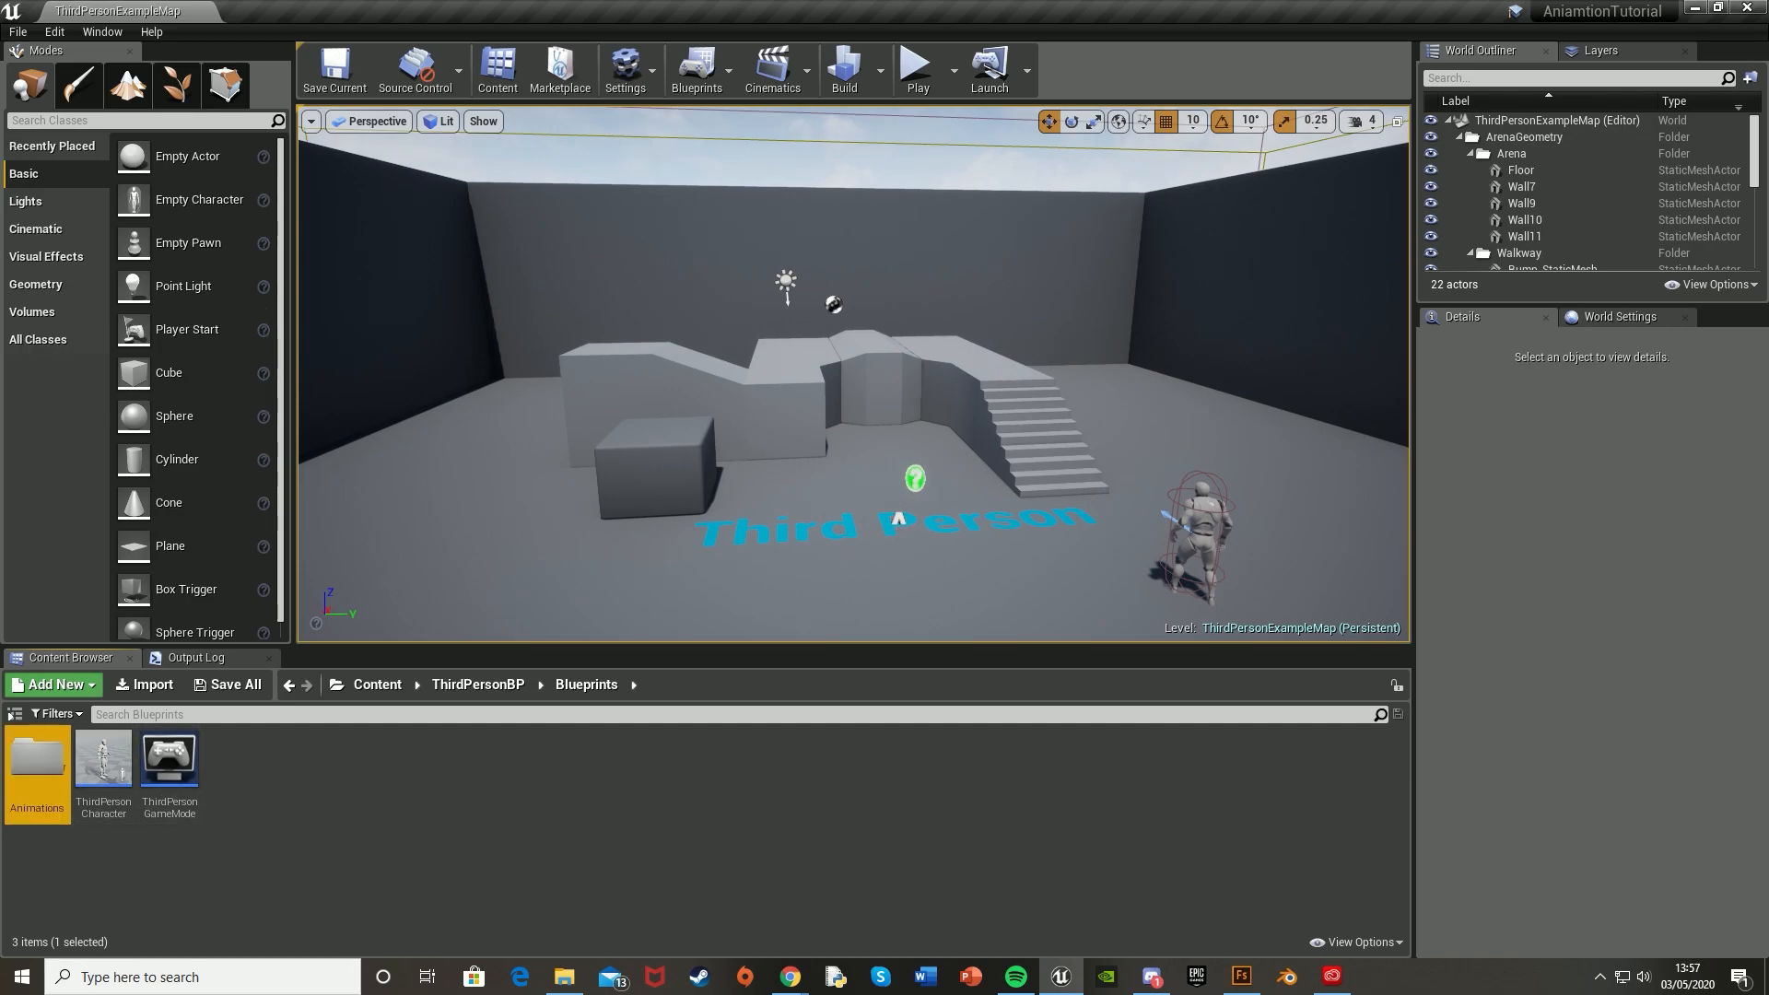
{"action": "left_click_drag", "start_coordinate": [0, 81], "coordinate": [647, 82]}
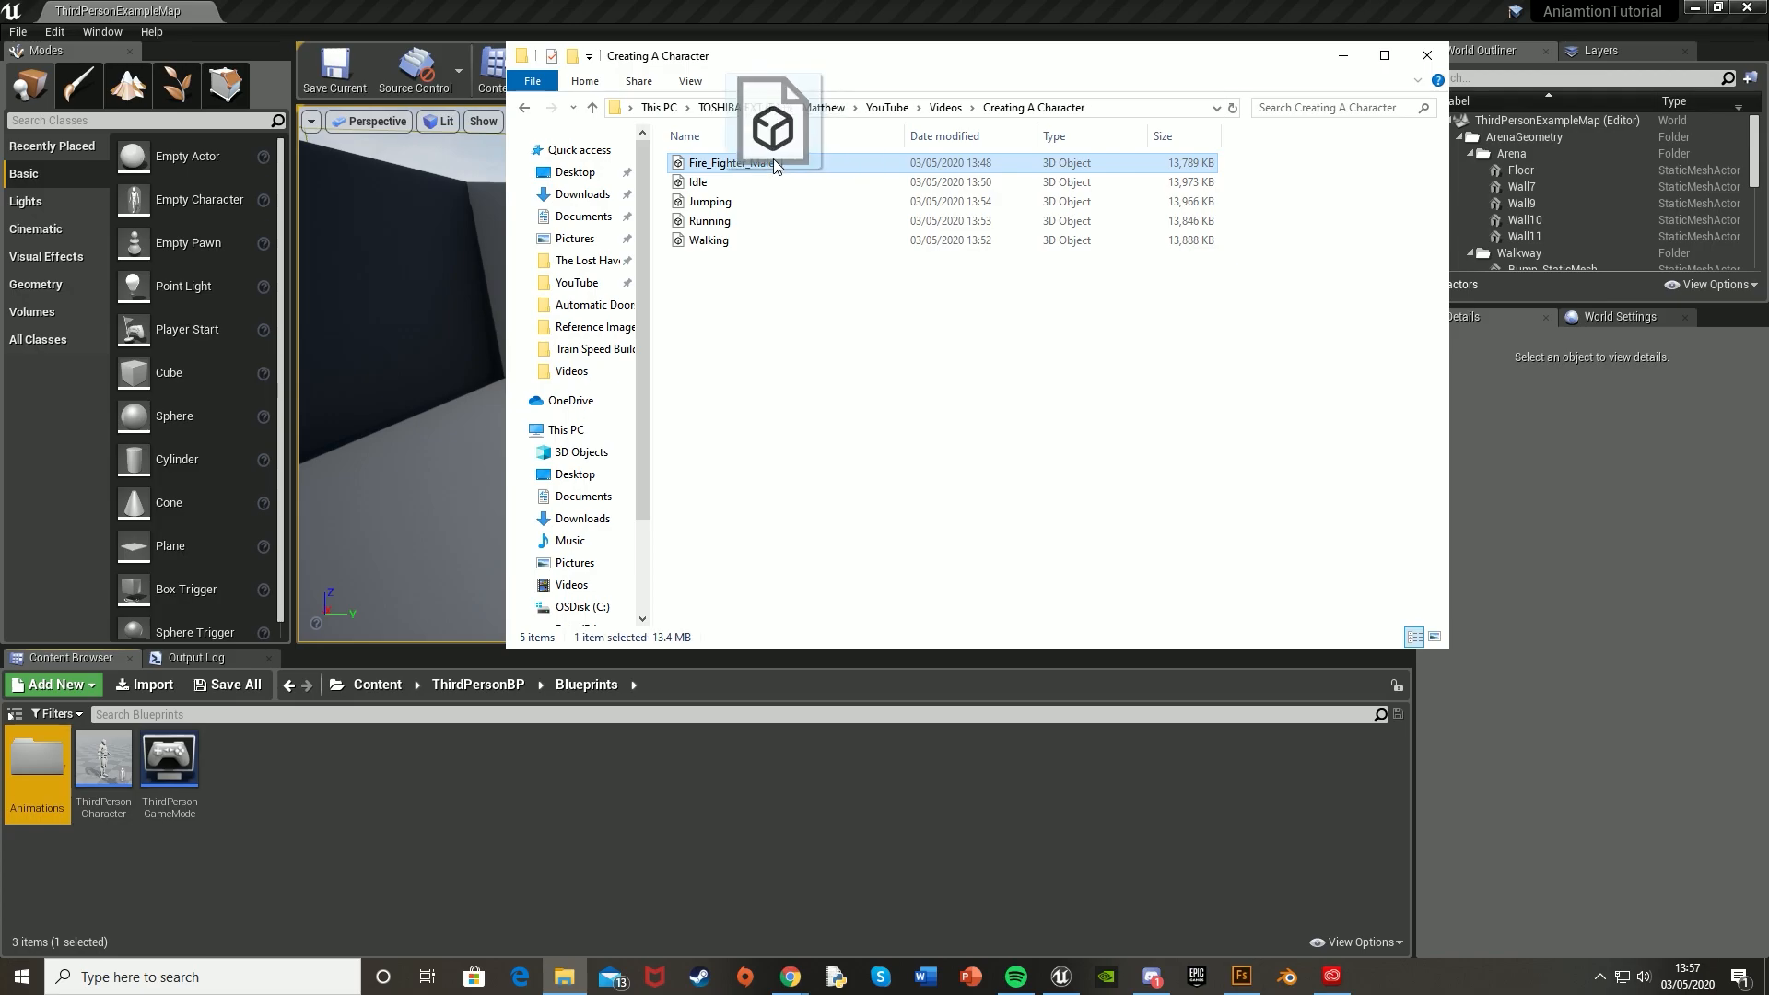
Create a folder named Character in Blueprints and move the Animations folder into it.
{"action": "right_click", "coordinate": [352, 804]}
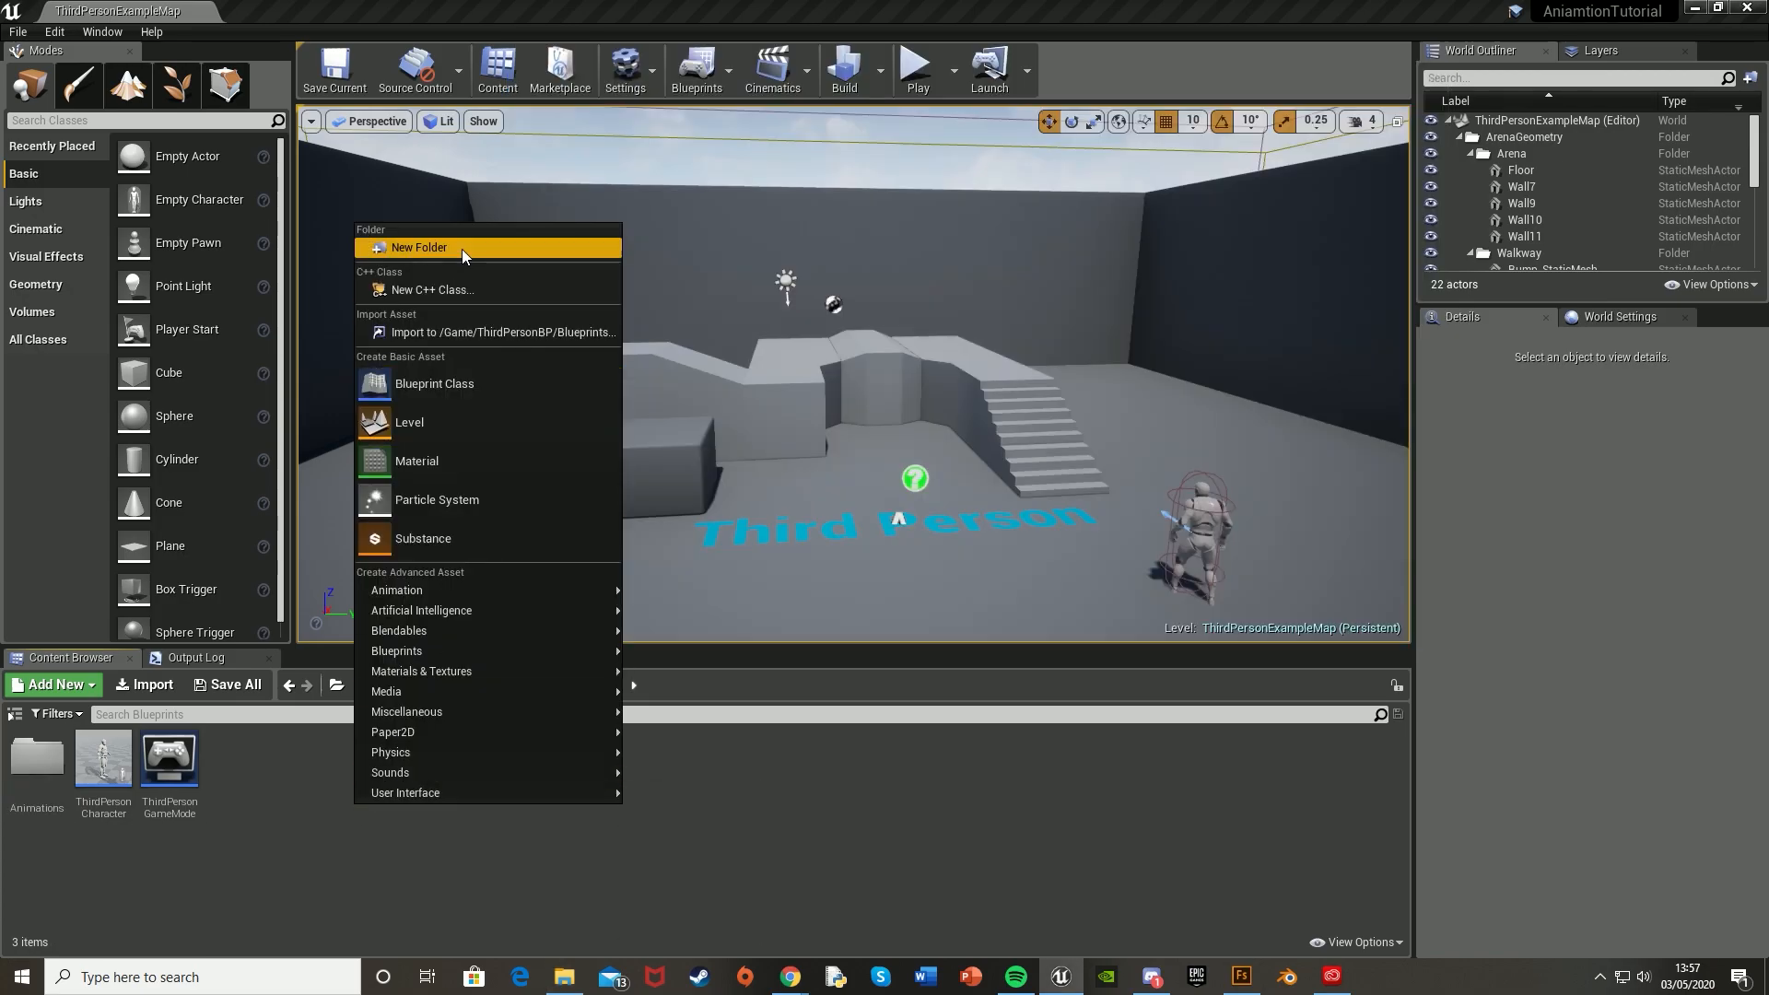
{"action": "left_click", "coordinate": [461, 249]}
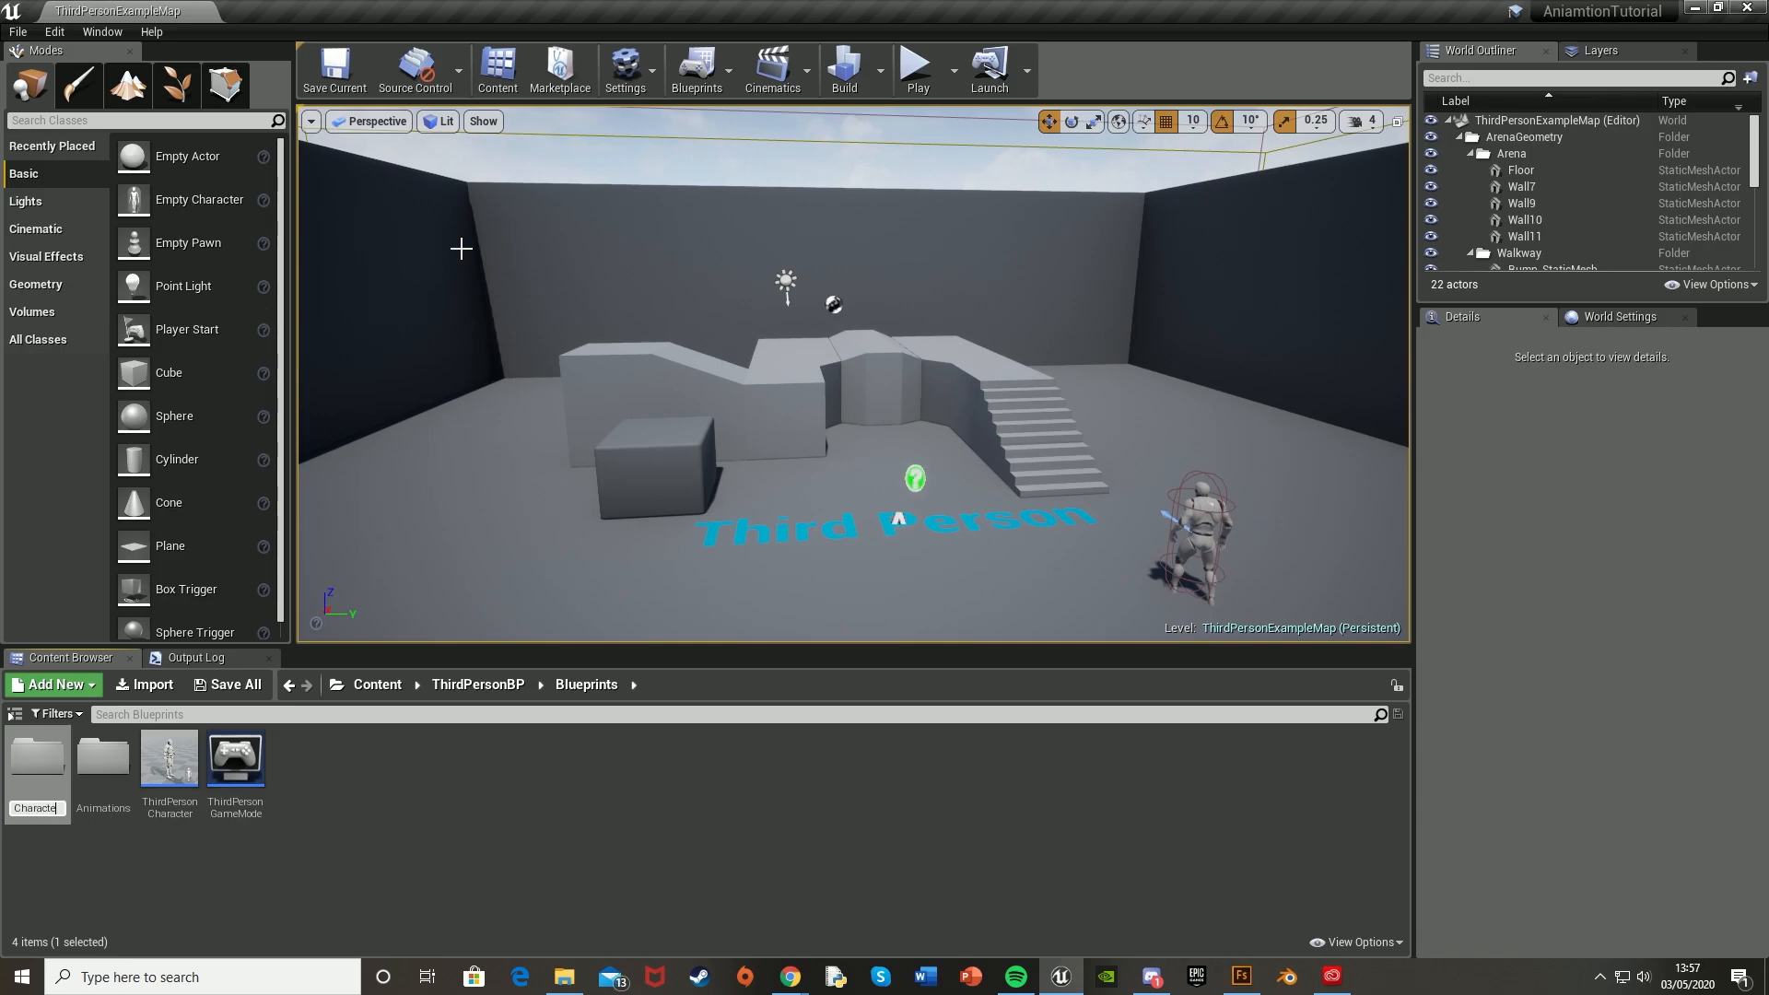
{"action": "left_click_drag", "start_coordinate": [46, 760], "coordinate": [97, 775]}
{"action": "left_click", "coordinate": [124, 822]}
Import the Fire_Fighter_Male_1 FBX into the Character folder as a skeletal mesh with materials and textures, without animations or an existing skeleton.
{"action": "left_click", "coordinate": [563, 977]}
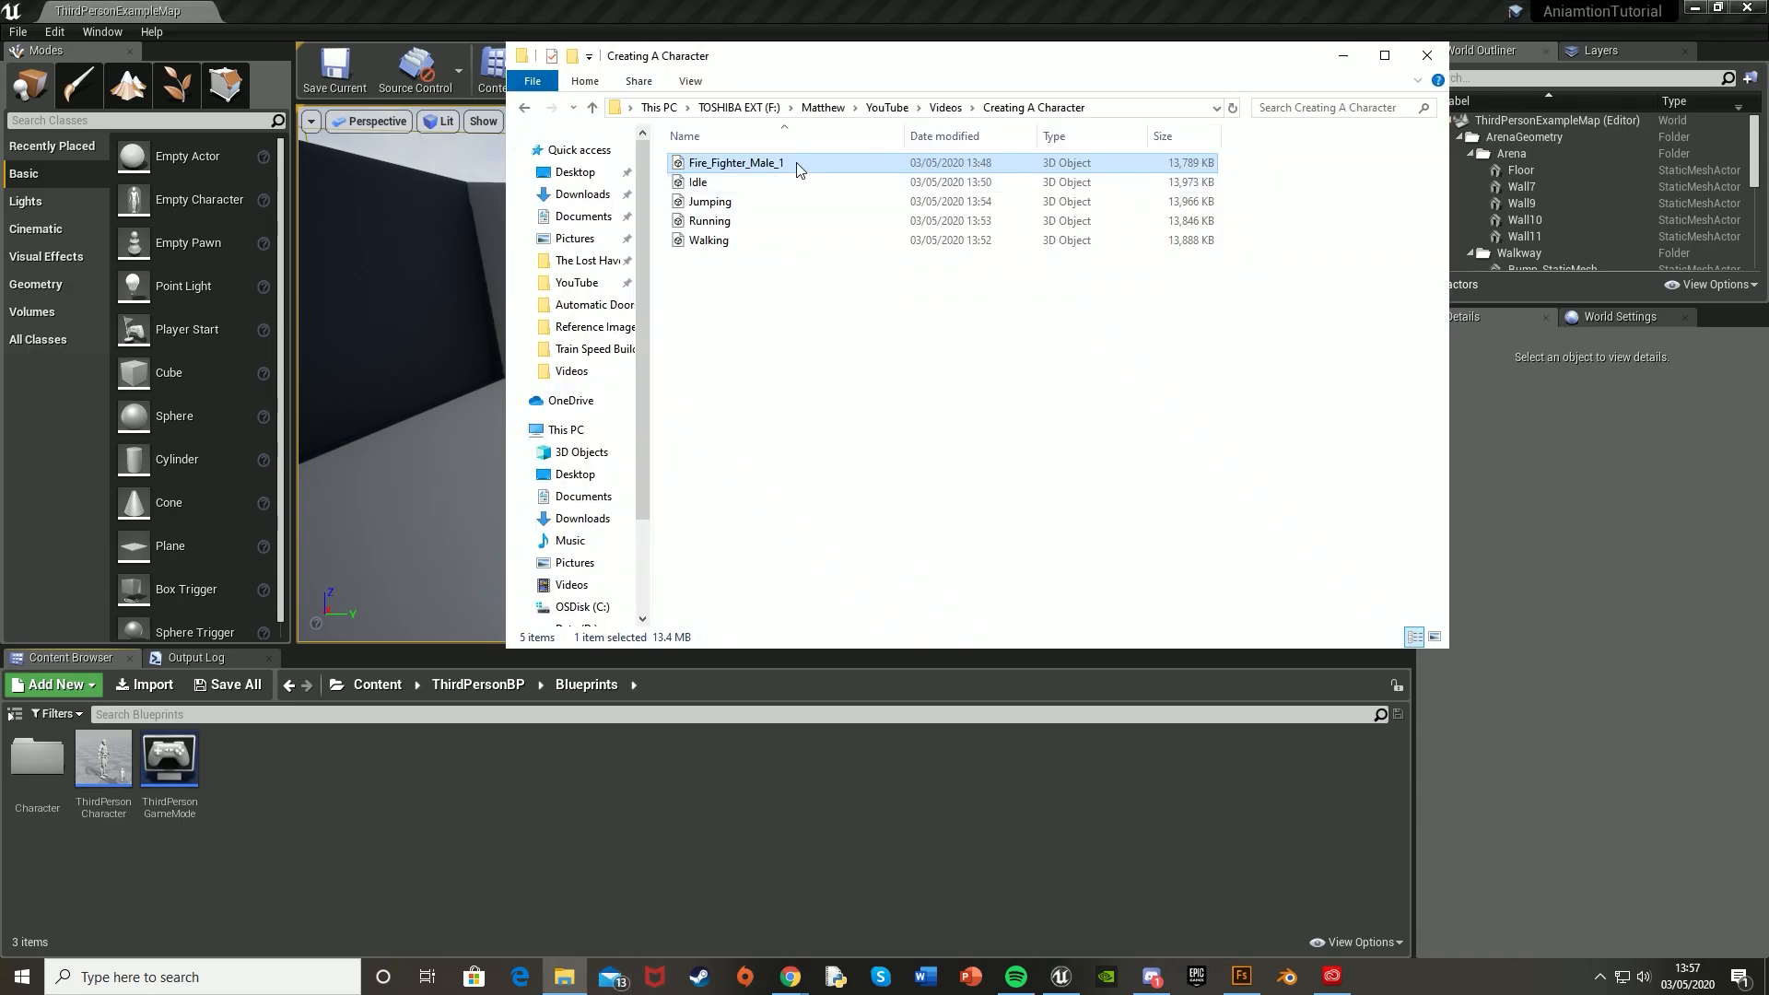
{"action": "left_click_drag", "start_coordinate": [604, 417], "coordinate": [533, 619]}
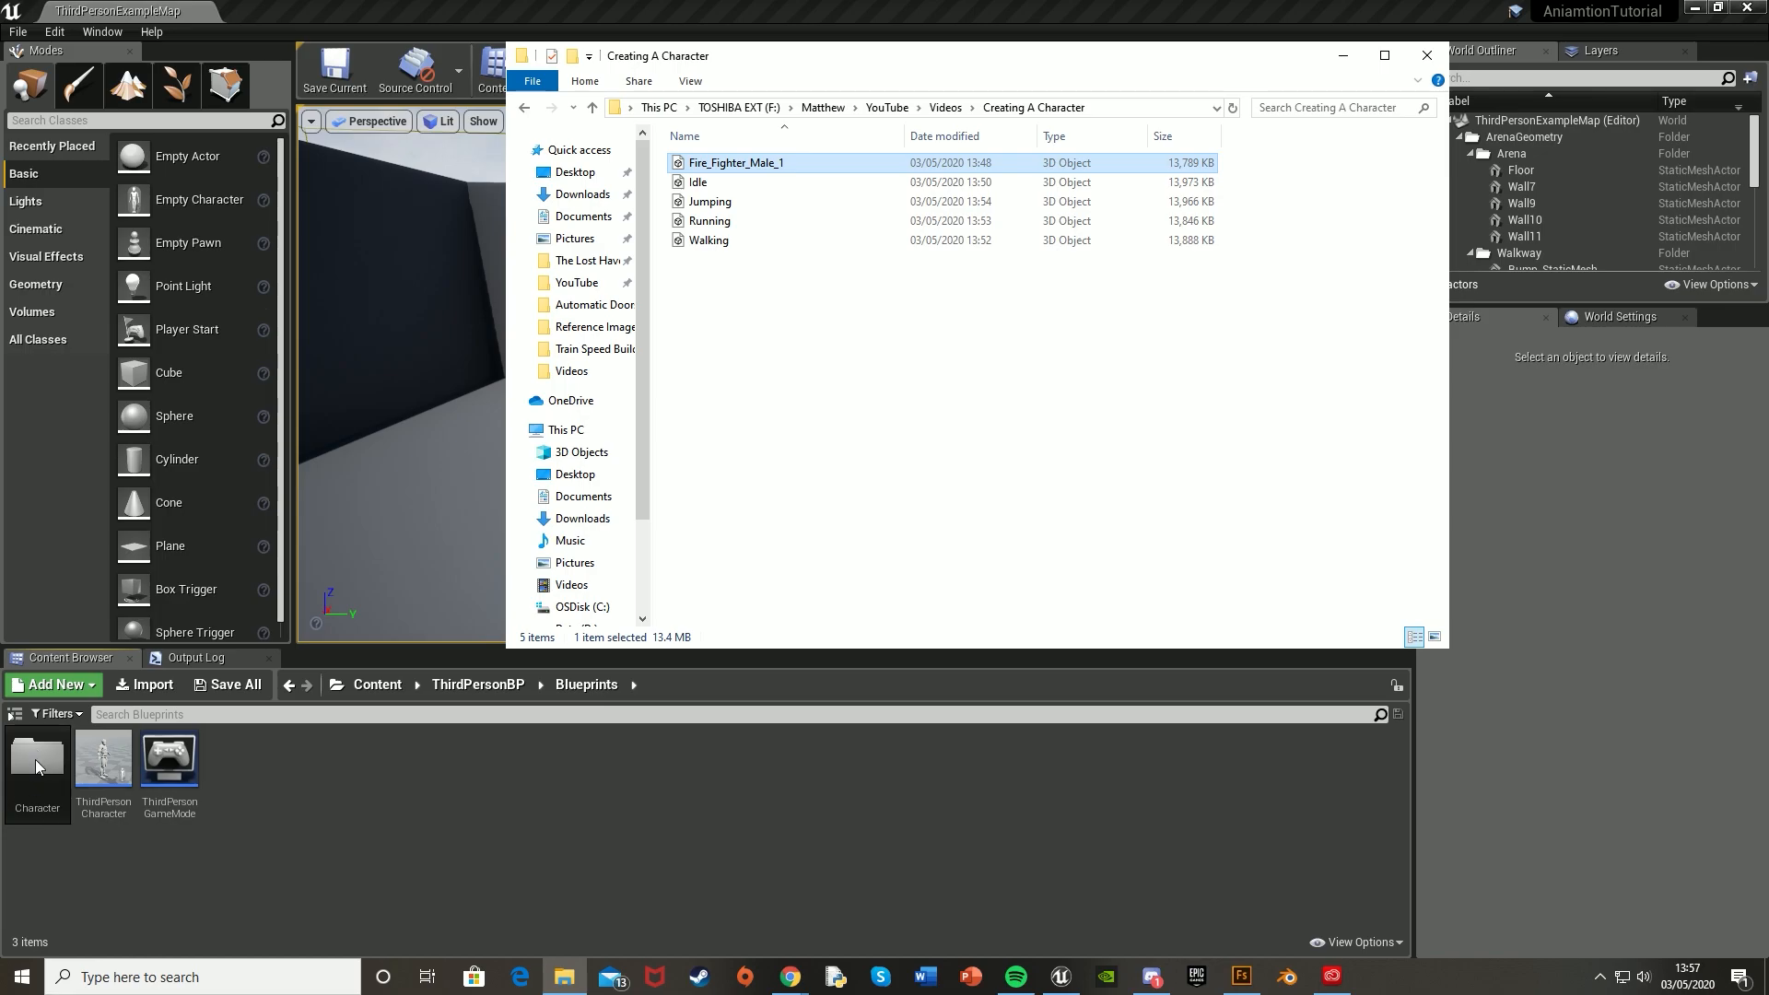
{"action": "left_click", "coordinate": [1084, 680]}
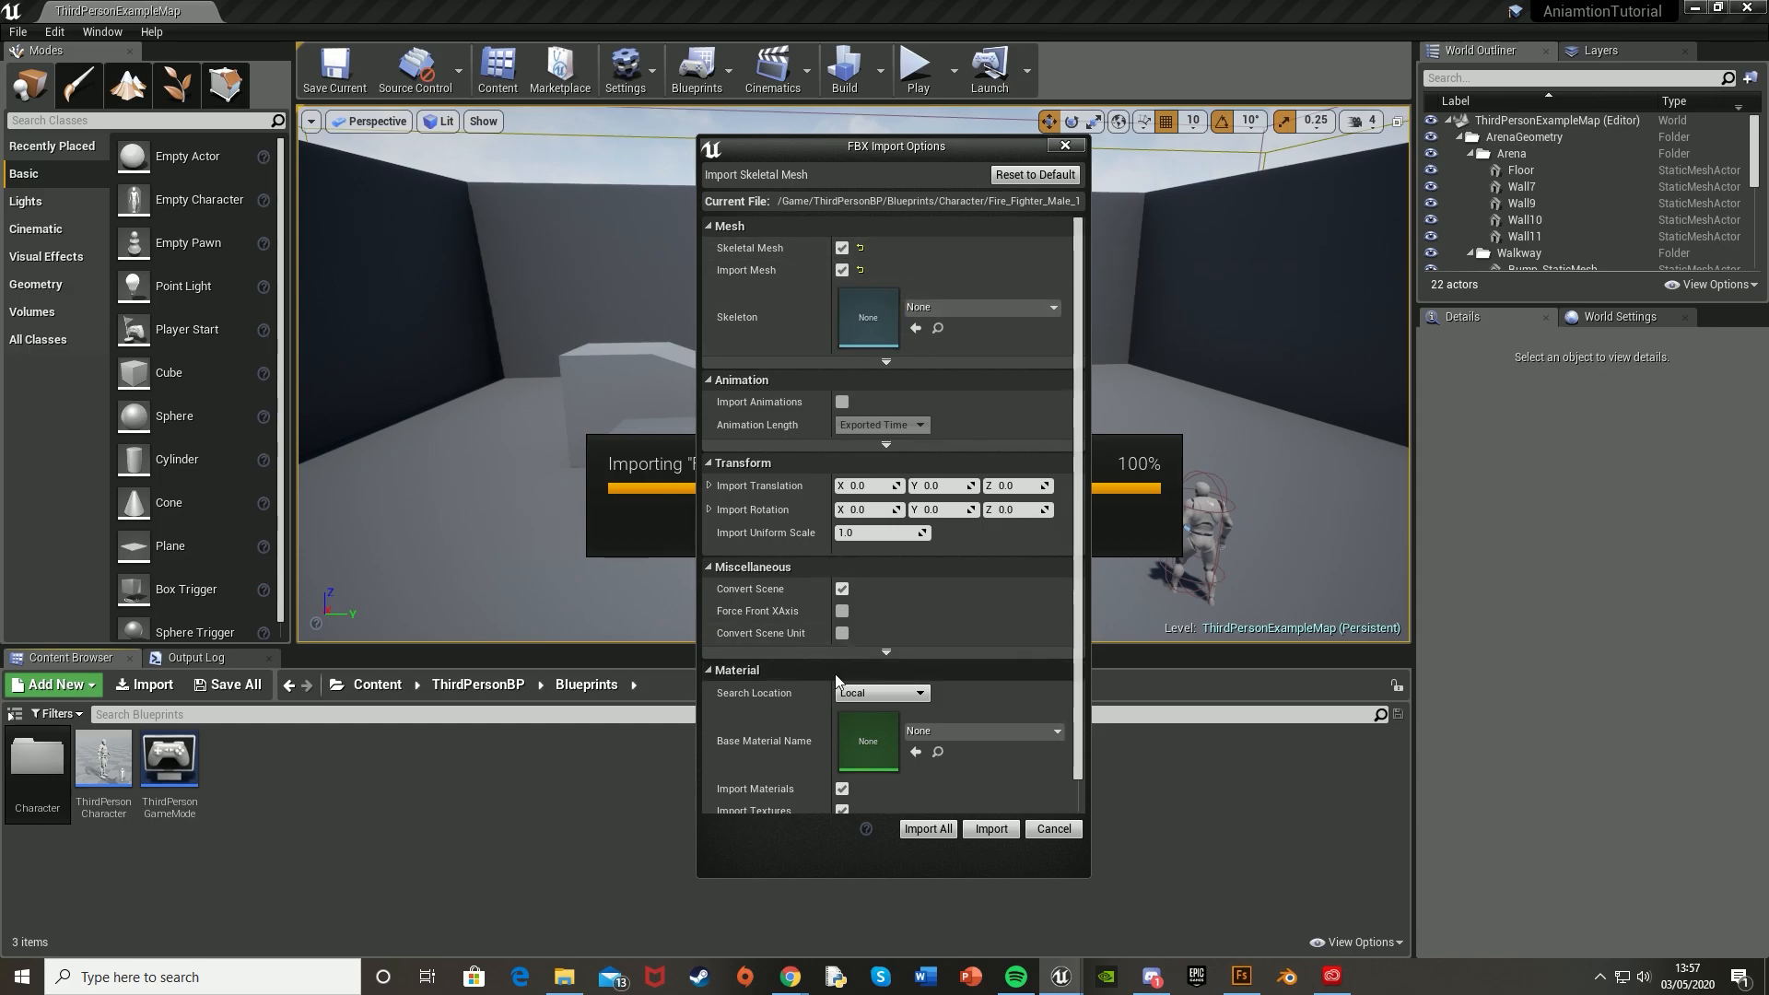
{"action": "scroll", "coordinate": [835, 672], "scroll_direction": "down", "scroll_amount": 1}
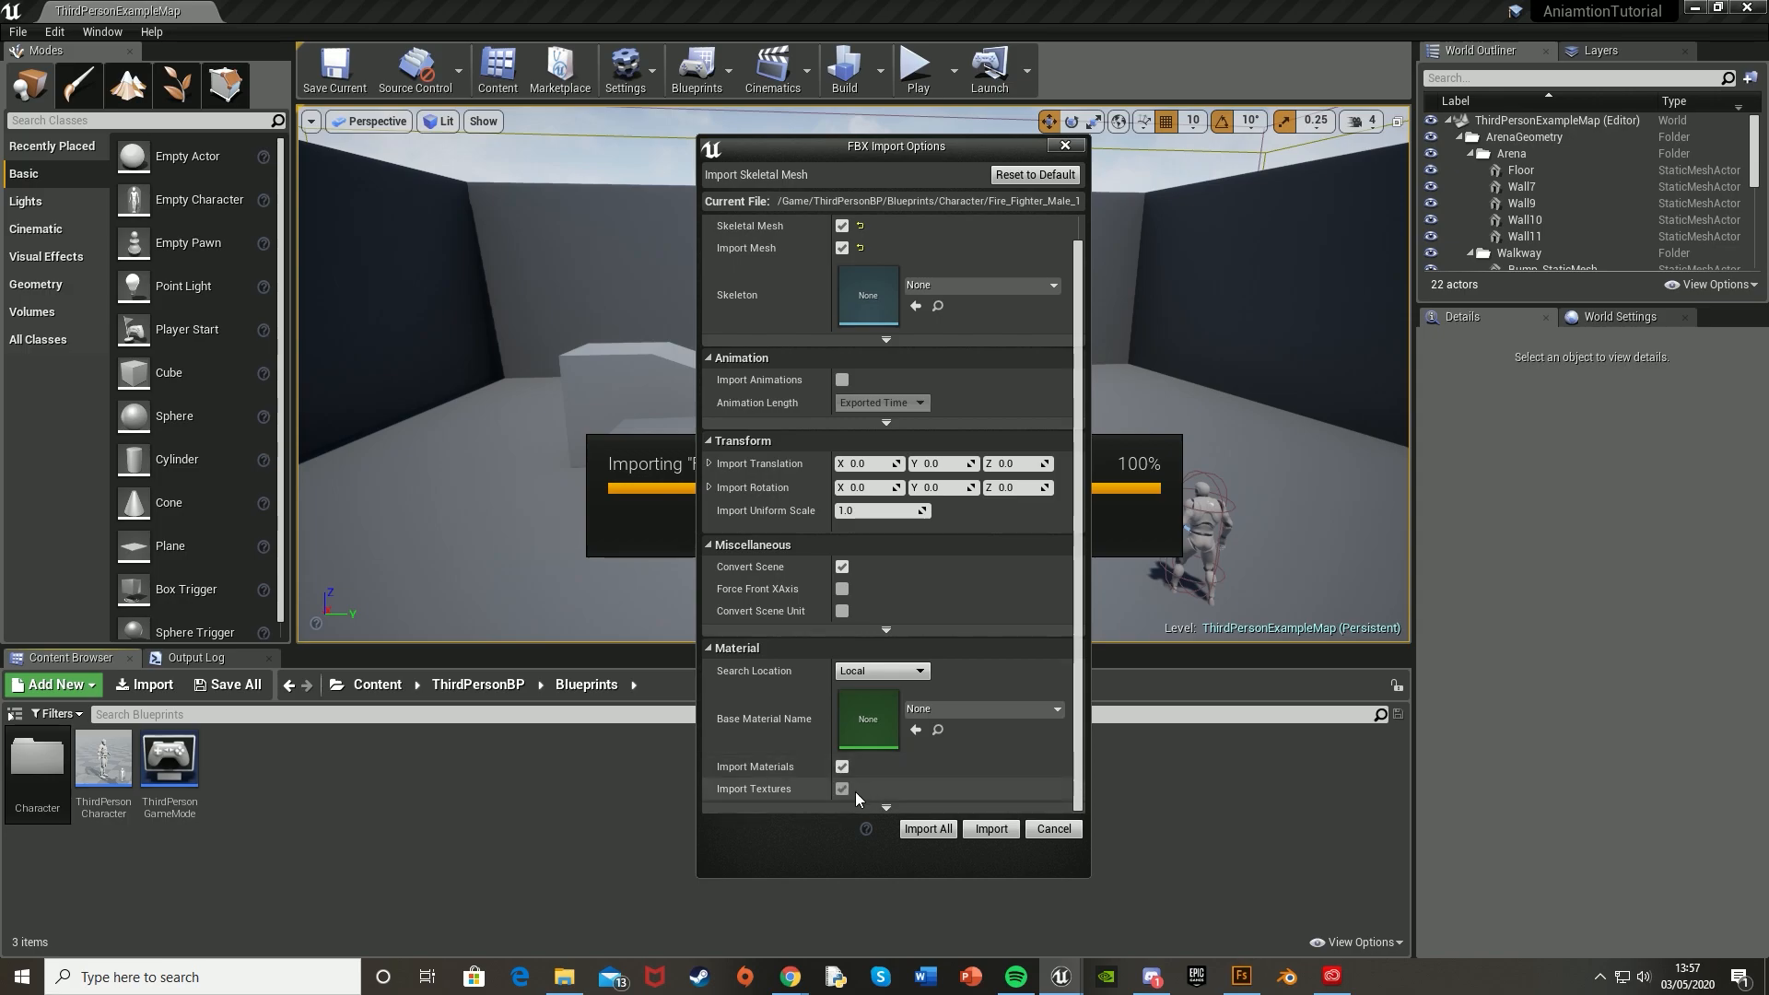
{"action": "scroll", "coordinate": [1011, 458], "scroll_direction": "up", "scroll_amount": 1}
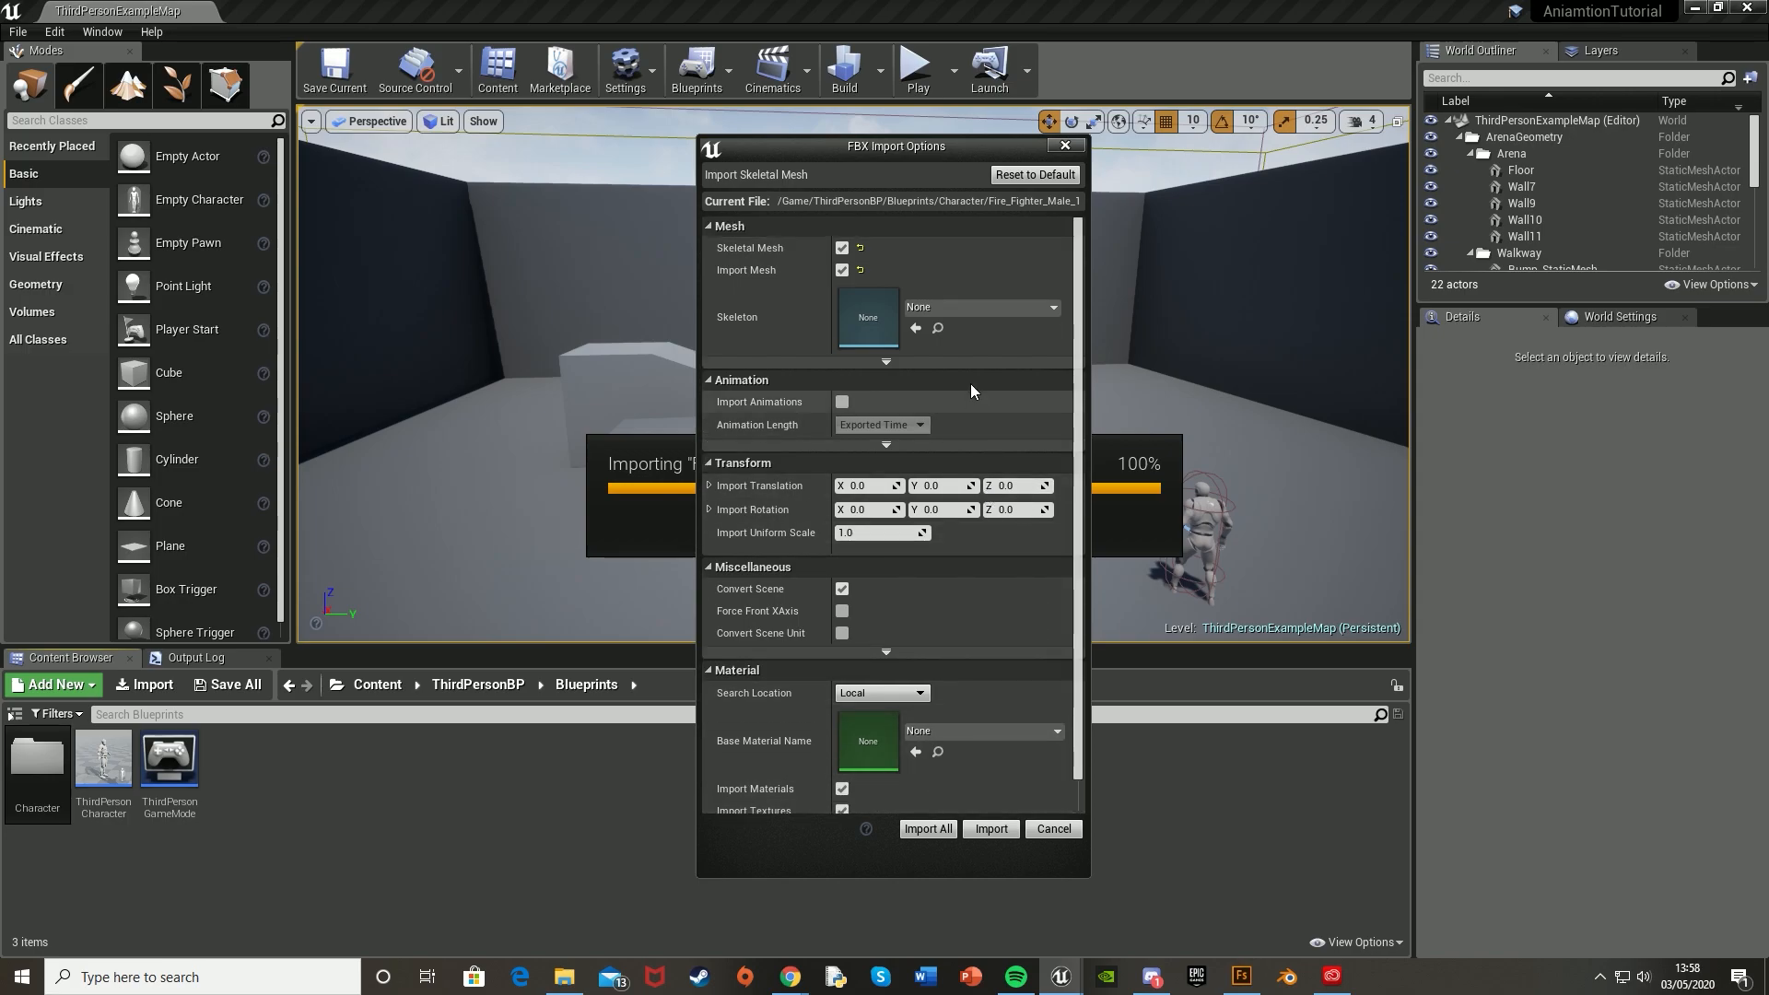
{"action": "scroll", "coordinate": [903, 534], "scroll_direction": "down", "scroll_amount": 1}
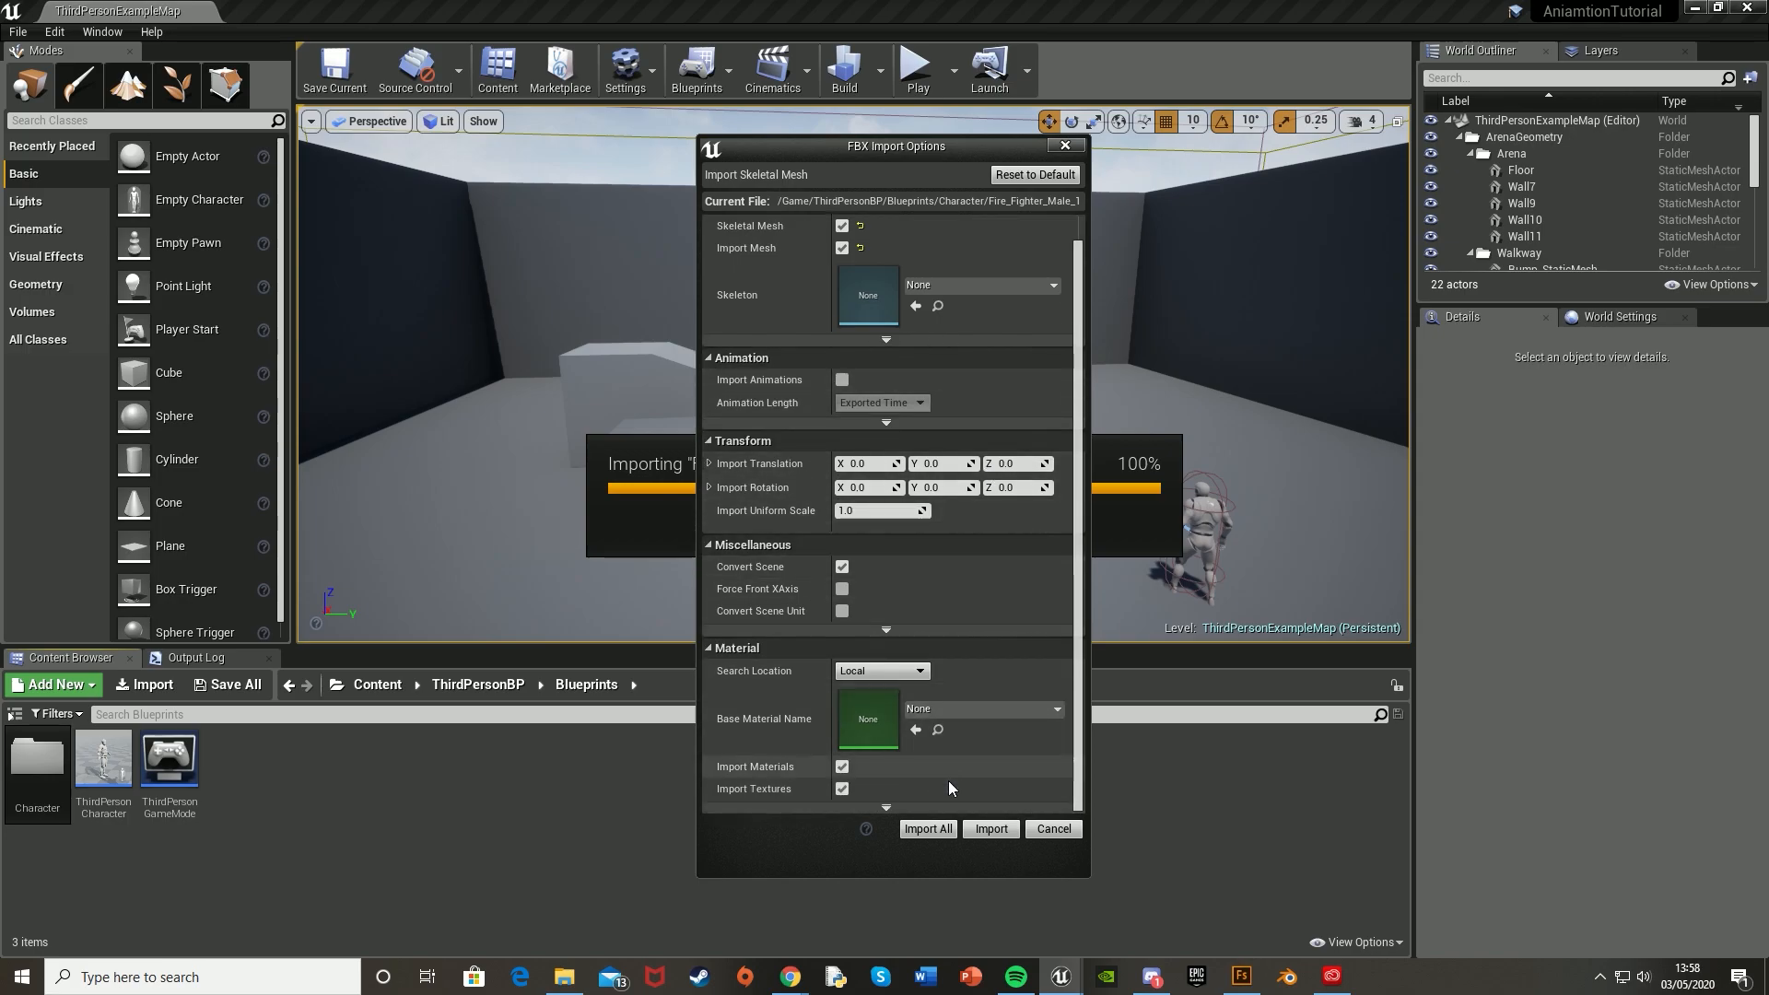
{"action": "left_click", "coordinate": [926, 829]}
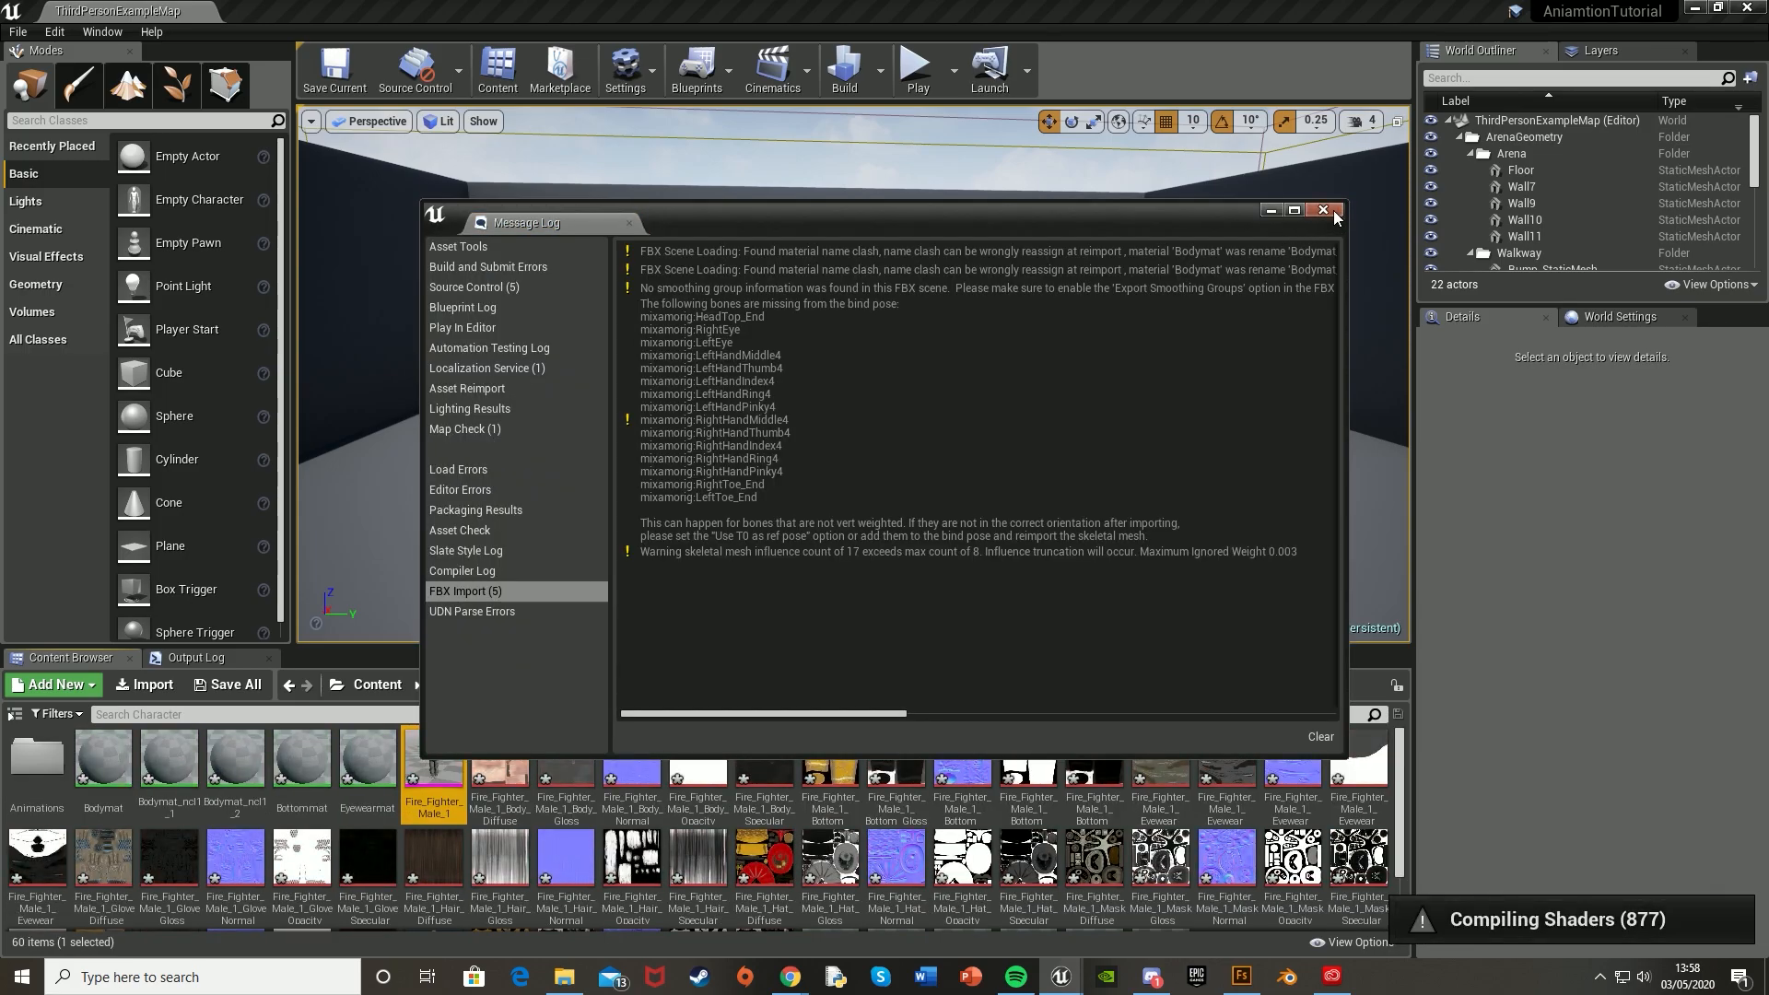
{"action": "left_click", "coordinate": [1324, 211]}
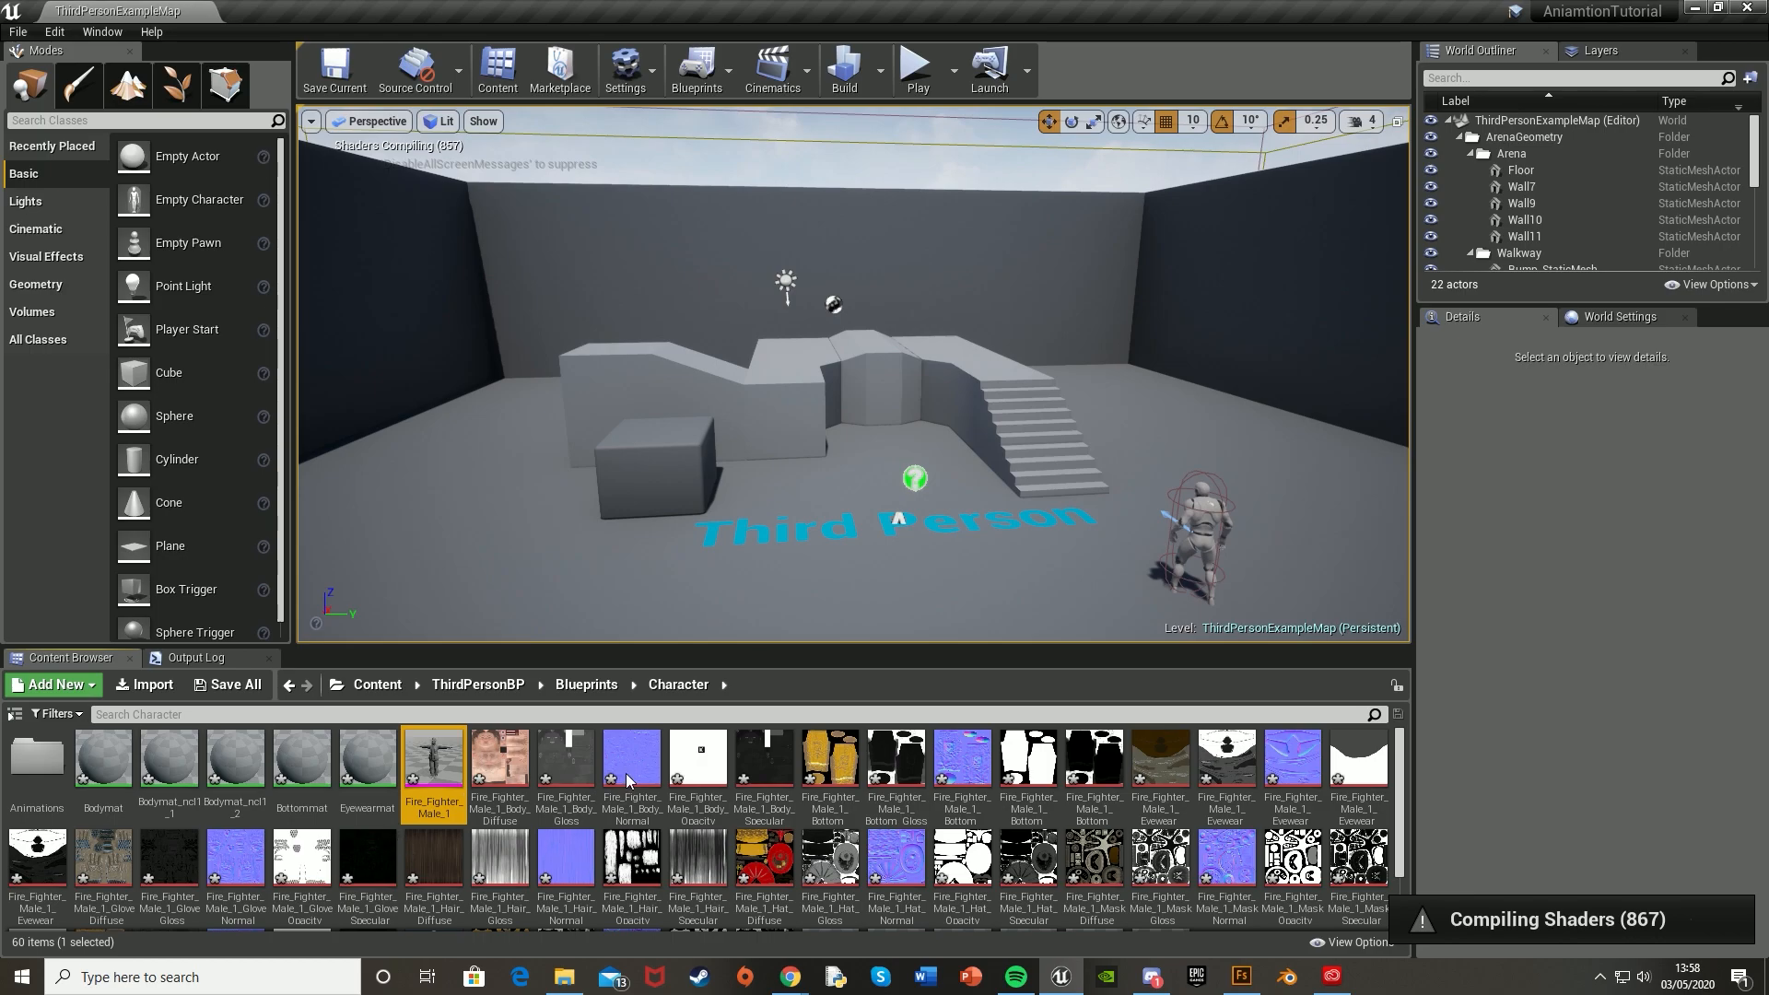
Place the Fire_Fighter_Male_1 mesh in the level beside the cube and inspect the model up close and from a distance.
{"action": "scroll", "coordinate": [572, 842], "scroll_direction": "down", "scroll_amount": 2}
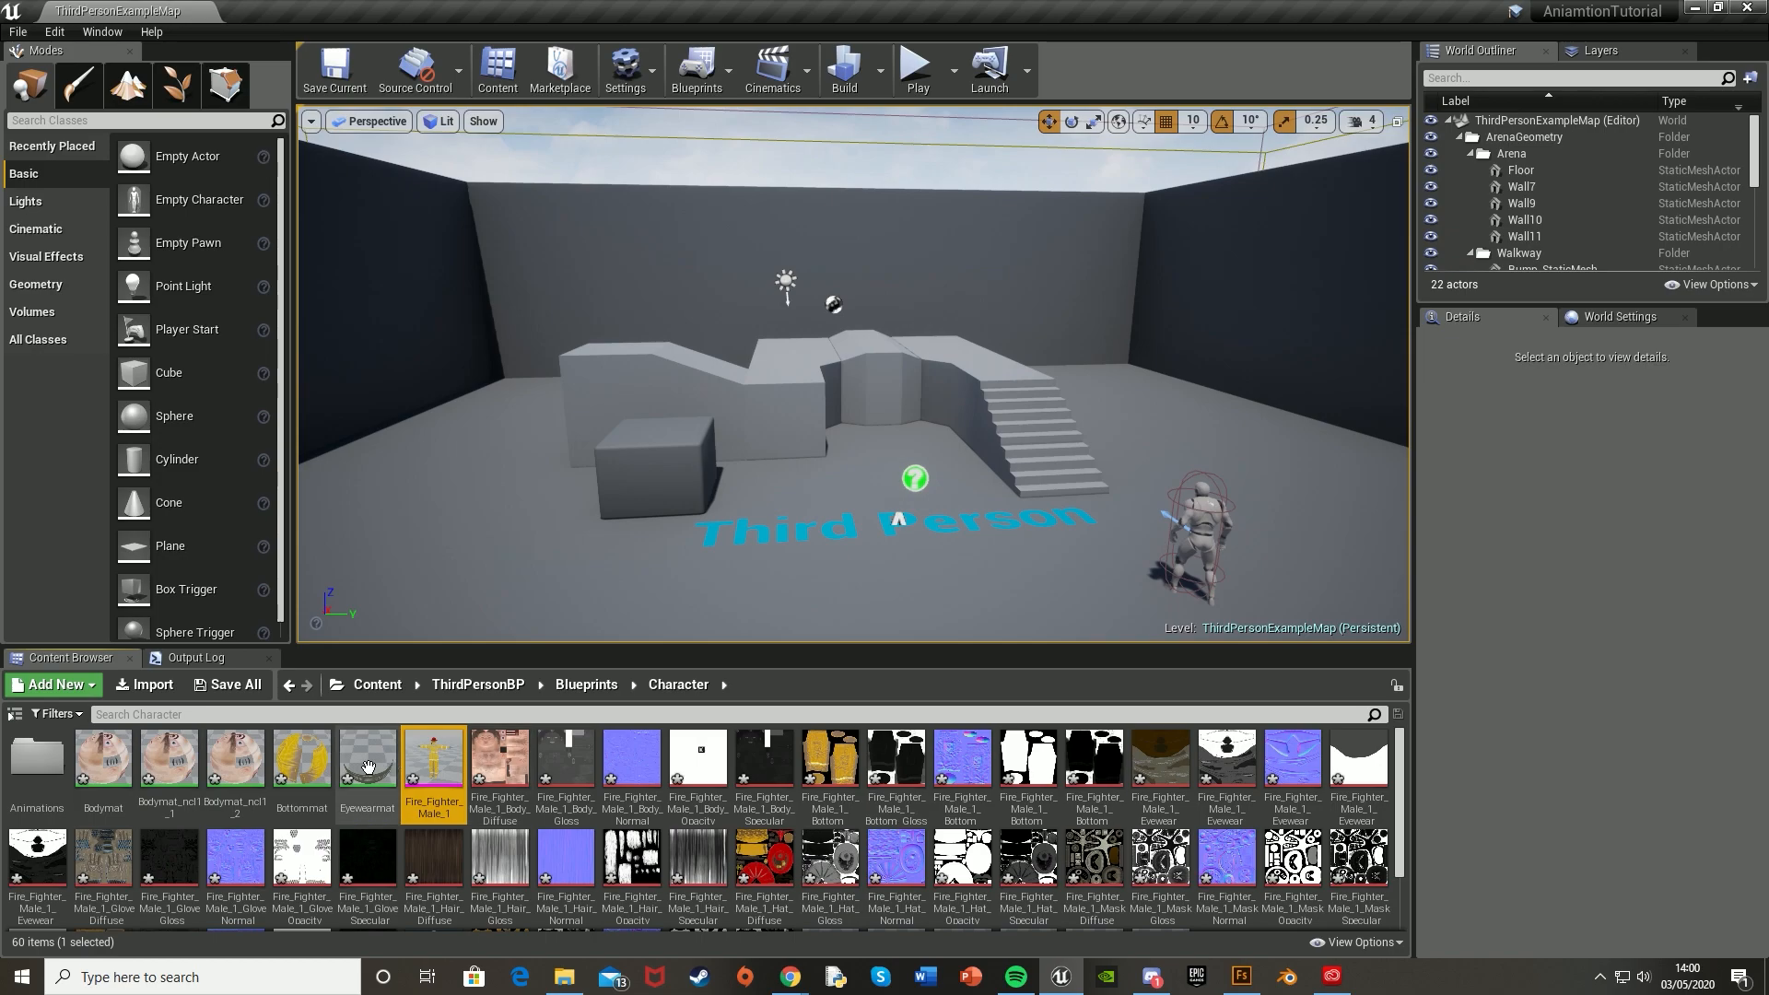
{"action": "left_click_drag", "start_coordinate": [459, 783], "coordinate": [798, 527]}
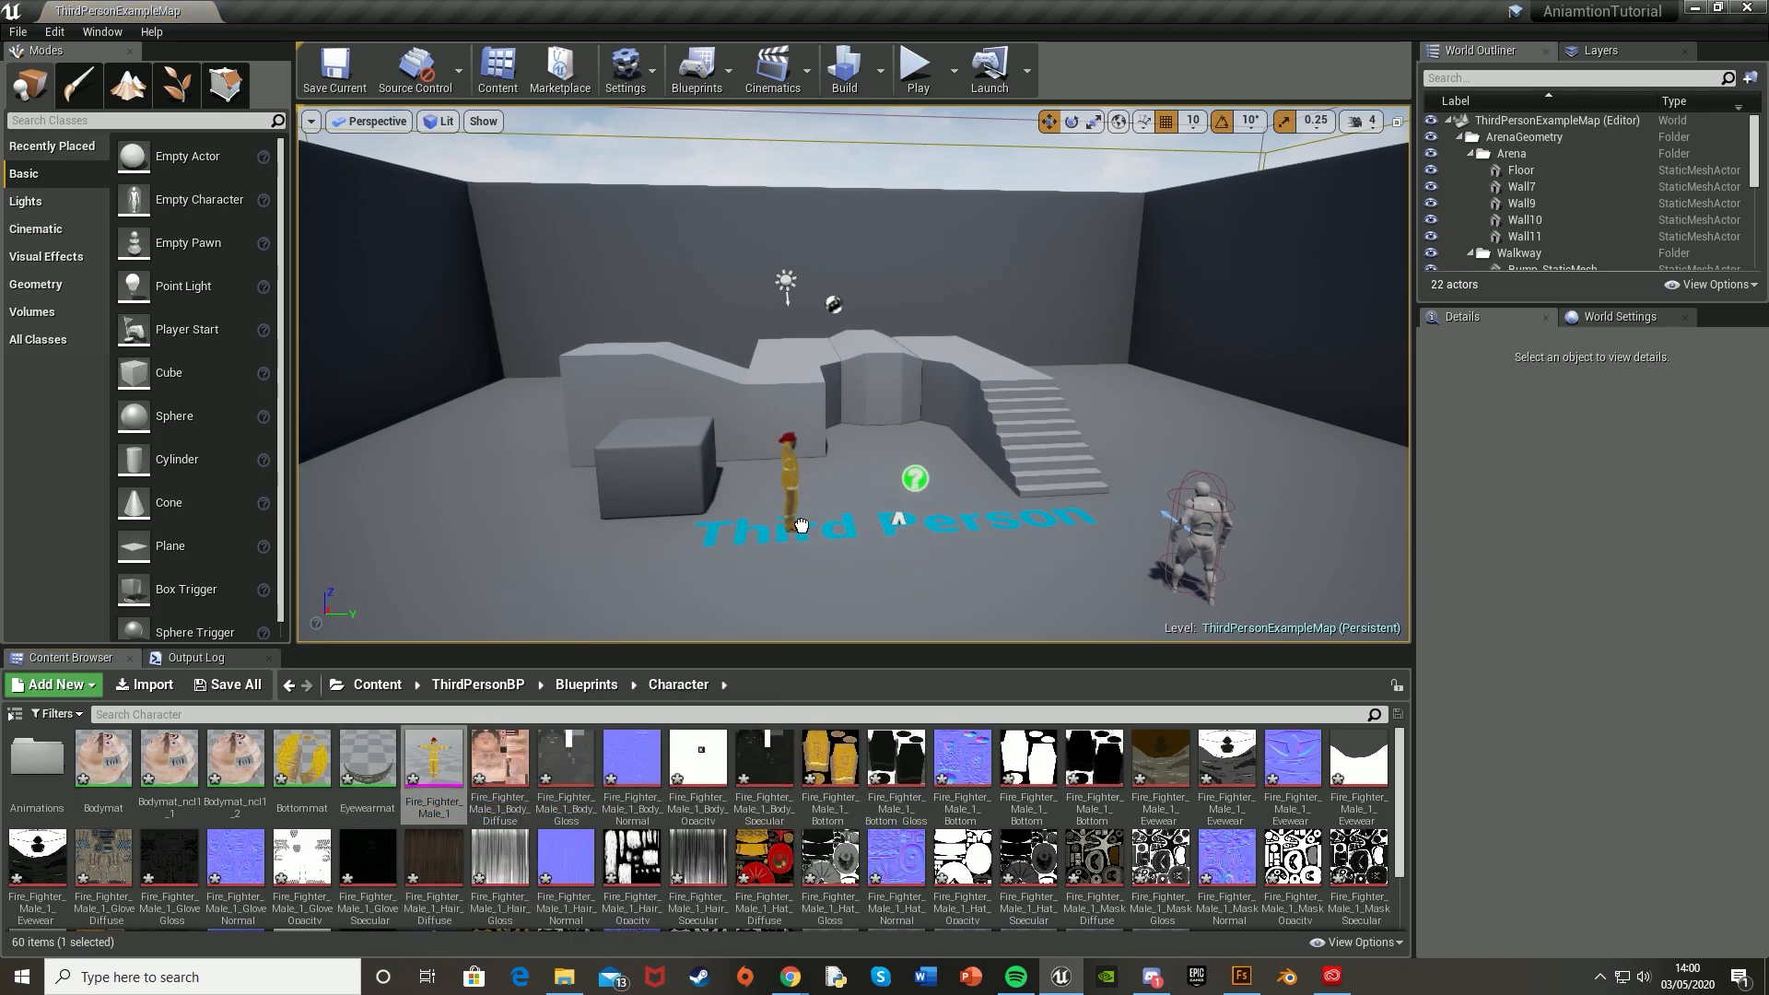
{"action": "key", "text": "f"}
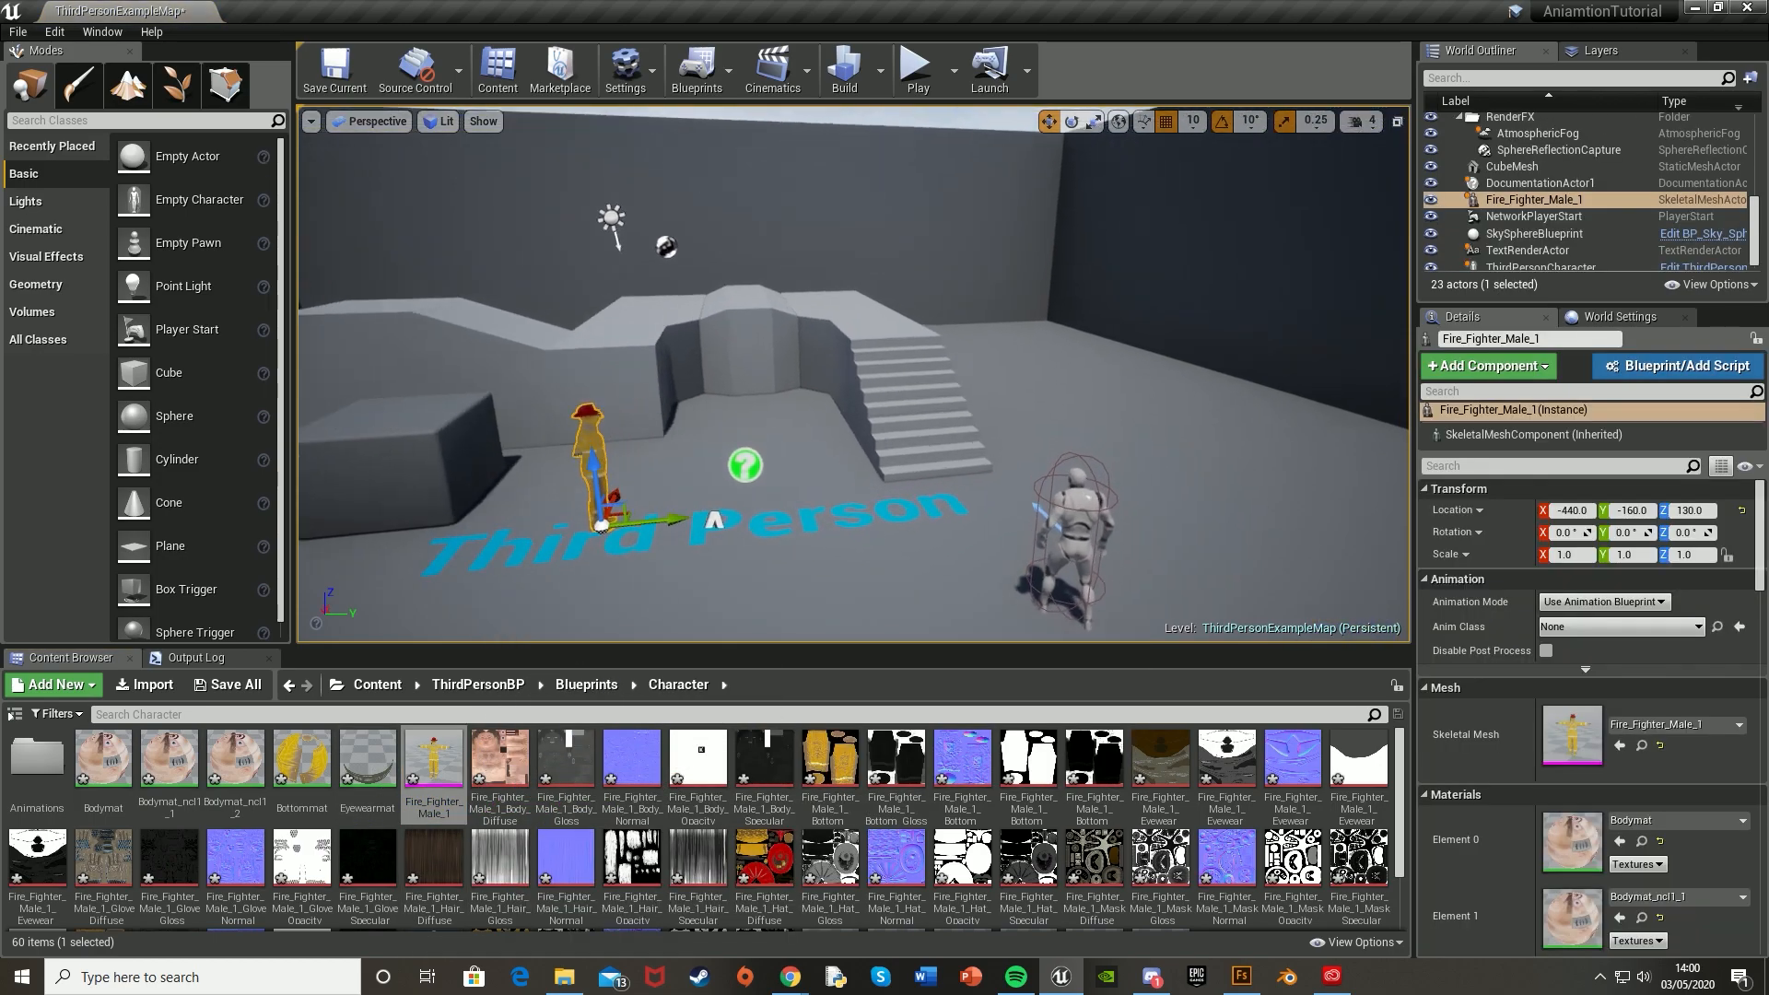
{"action": "left_click", "coordinate": [755, 368]}
{"action": "right_click_drag", "start_coordinate": [755, 368], "coordinate": [479, 276]}
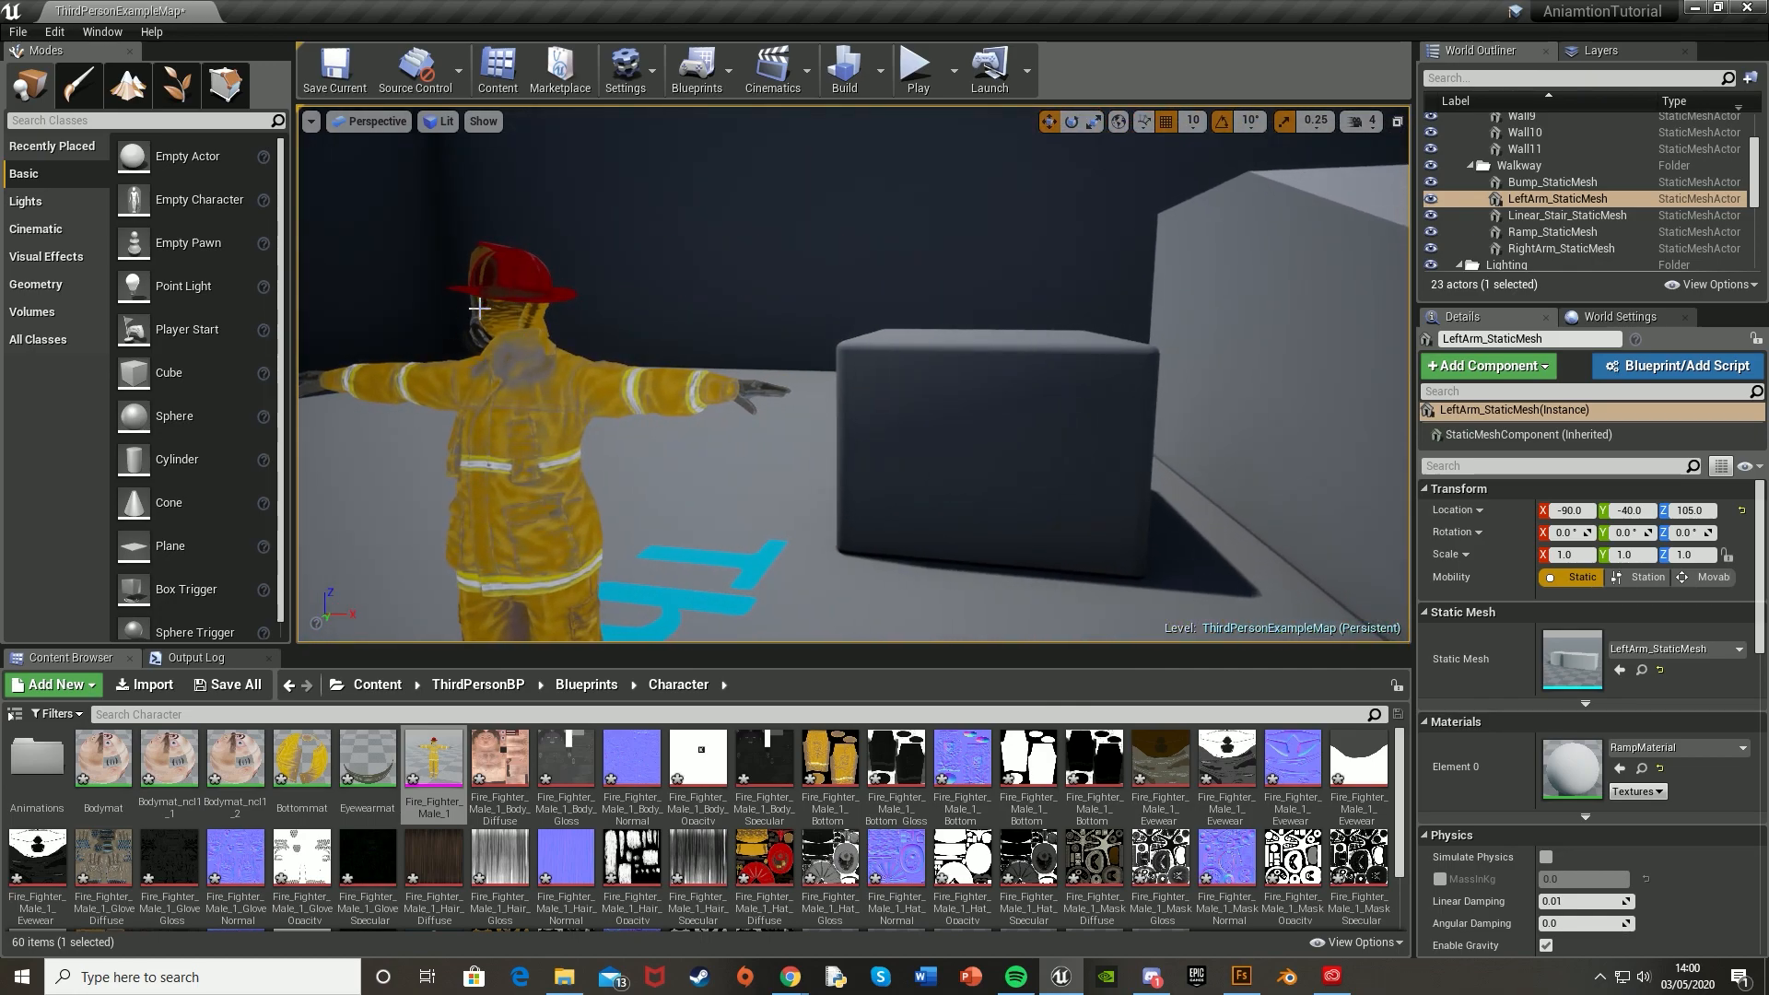
{"action": "right_click_drag", "start_coordinate": [529, 304], "coordinate": [695, 317]}
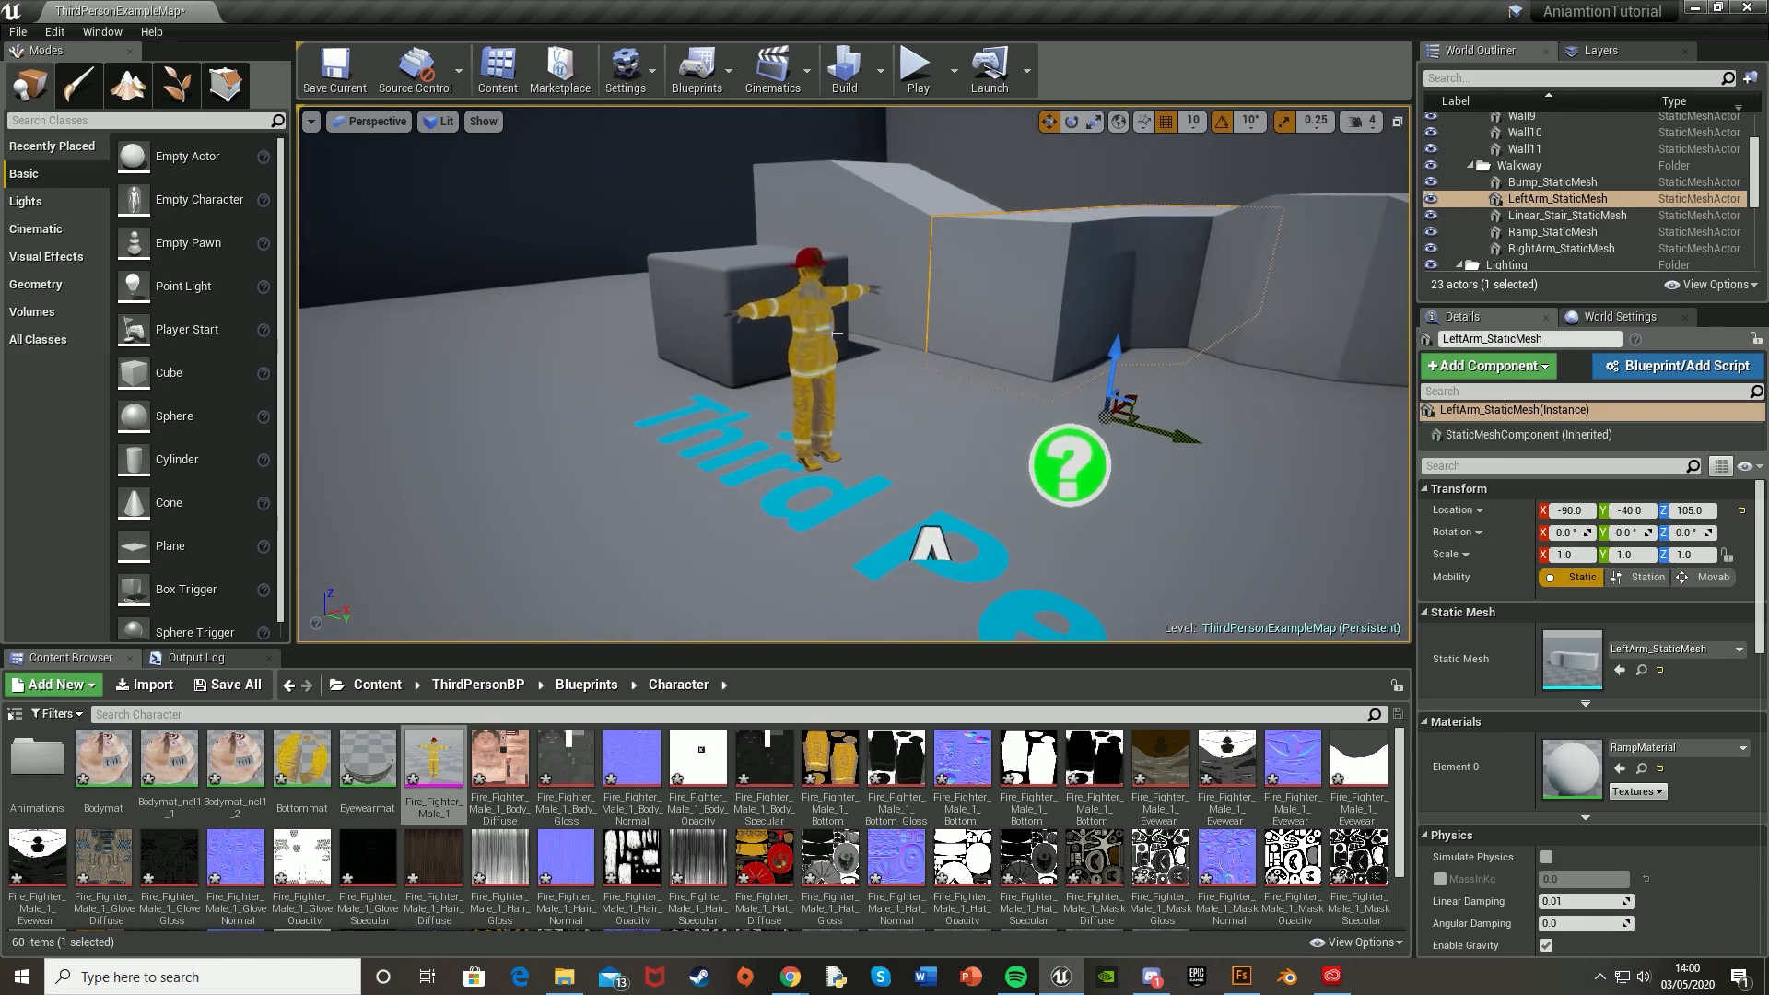
Delete the placed firefighter from the level, undoing any accidental deletion of other actors.
{"action": "key", "text": "Delete"}
{"action": "key", "text": "ctrl+z"}
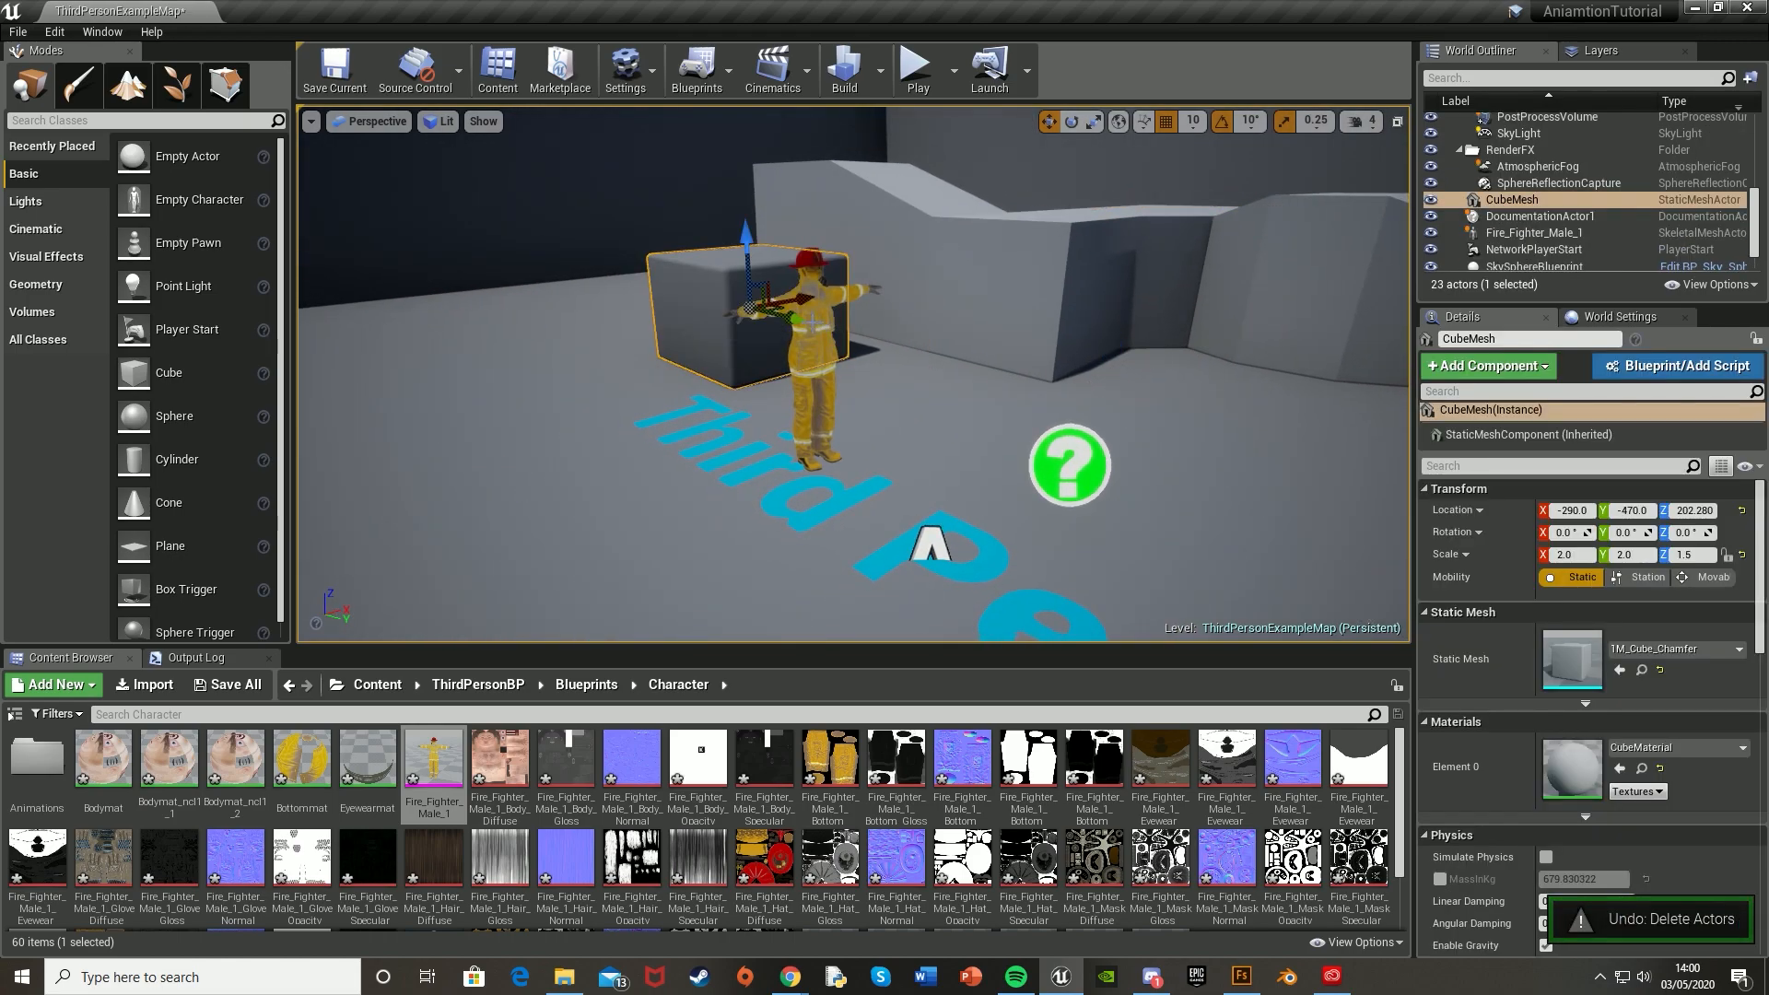
{"action": "key", "text": "Delete"}
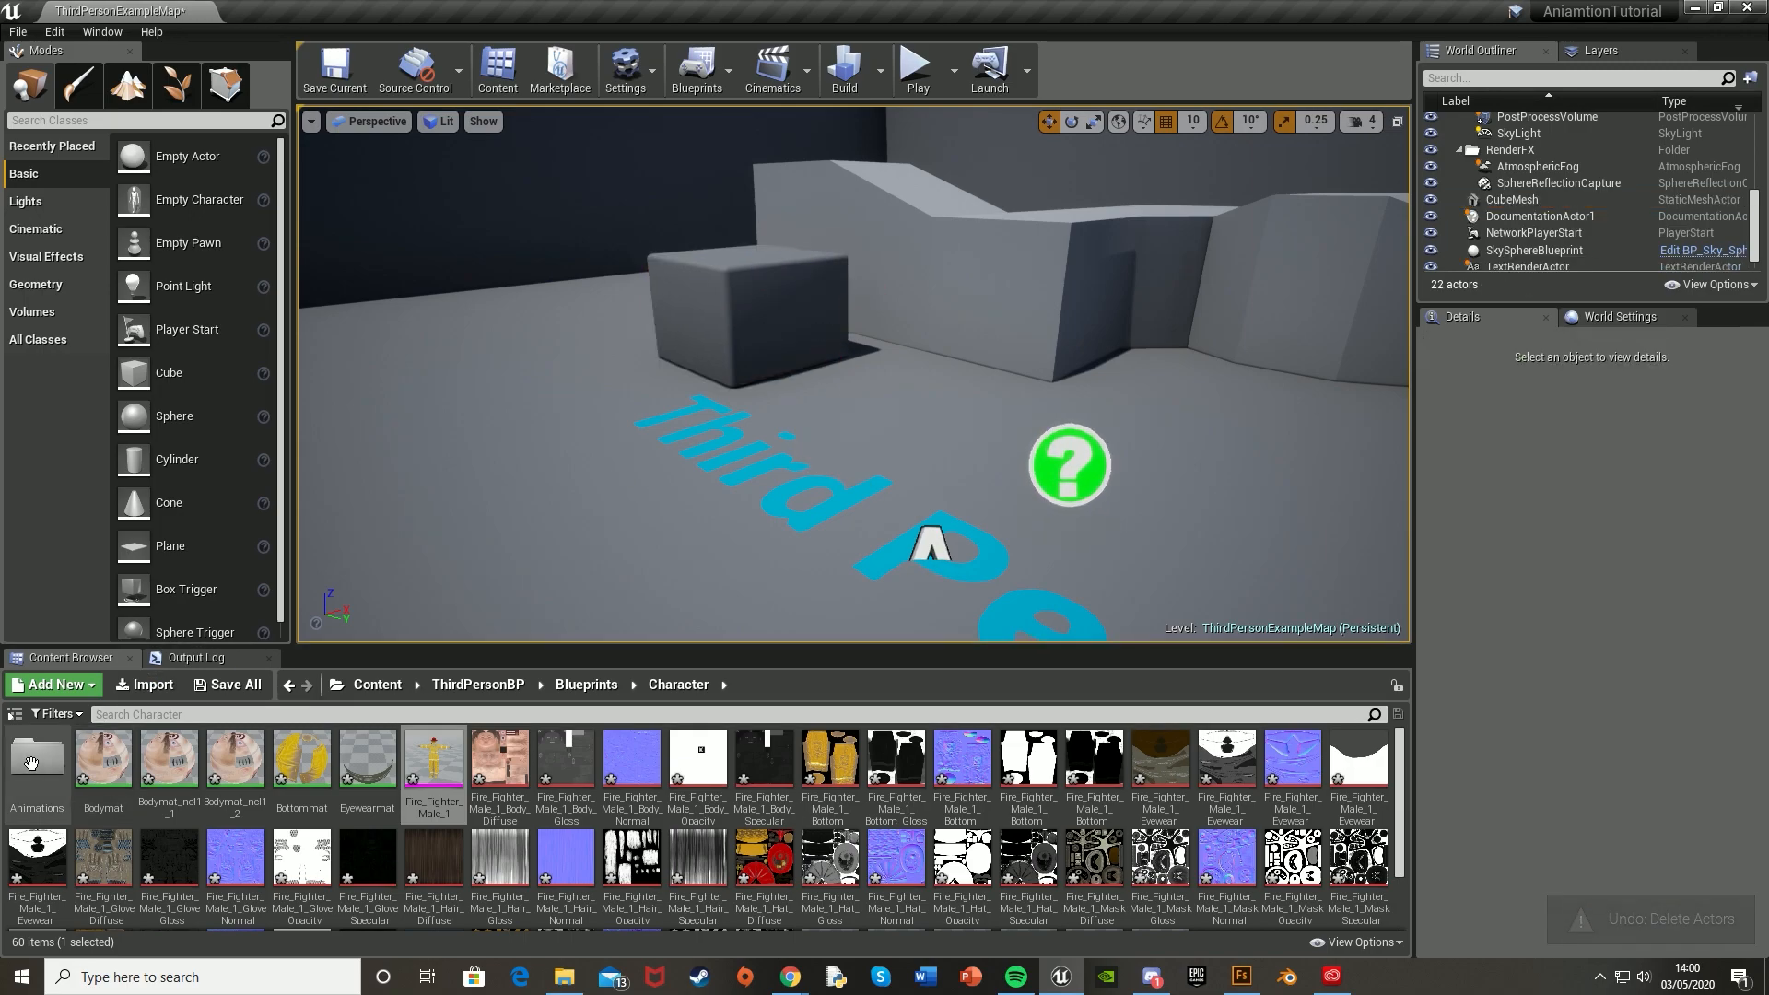
Bring the Idle, Jumping, Running and Walking FBX files into the Character folder's Animations subfolder for import.
{"action": "double_click", "coordinate": [33, 758]}
{"action": "left_click", "coordinate": [566, 977]}
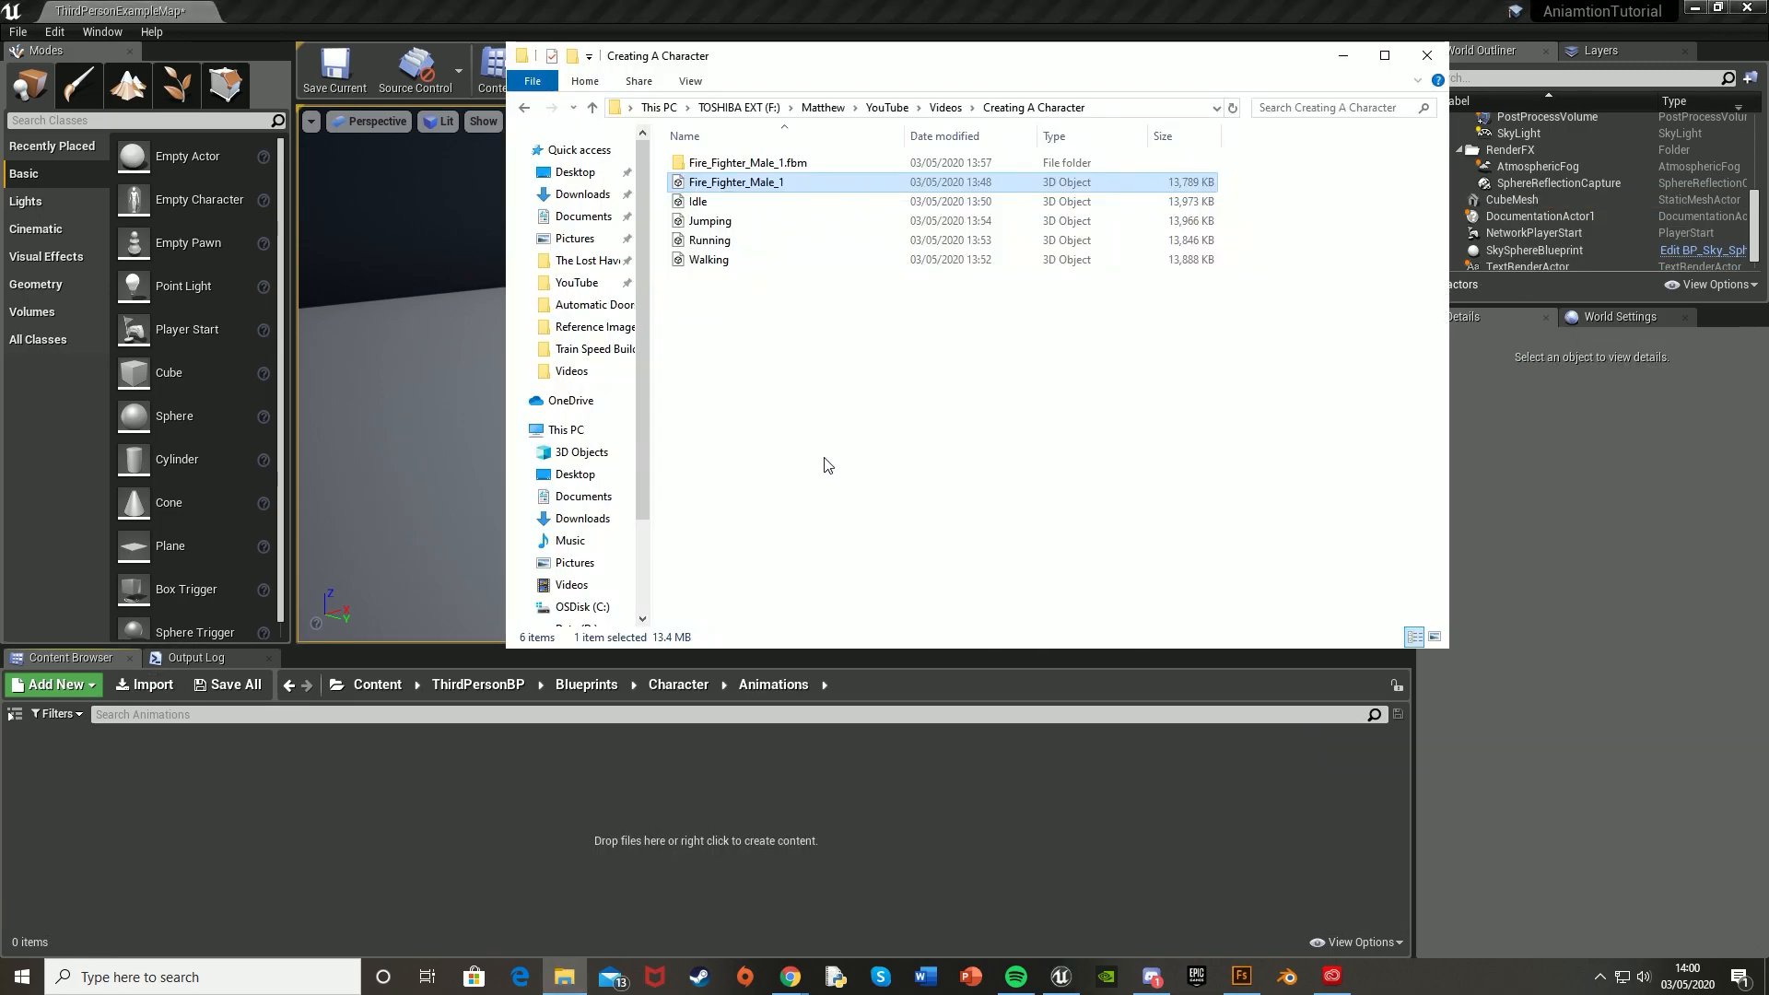
{"action": "left_click_drag", "start_coordinate": [782, 356], "coordinate": [730, 199]}
{"action": "left_click_drag", "start_coordinate": [897, 211], "coordinate": [387, 743]}
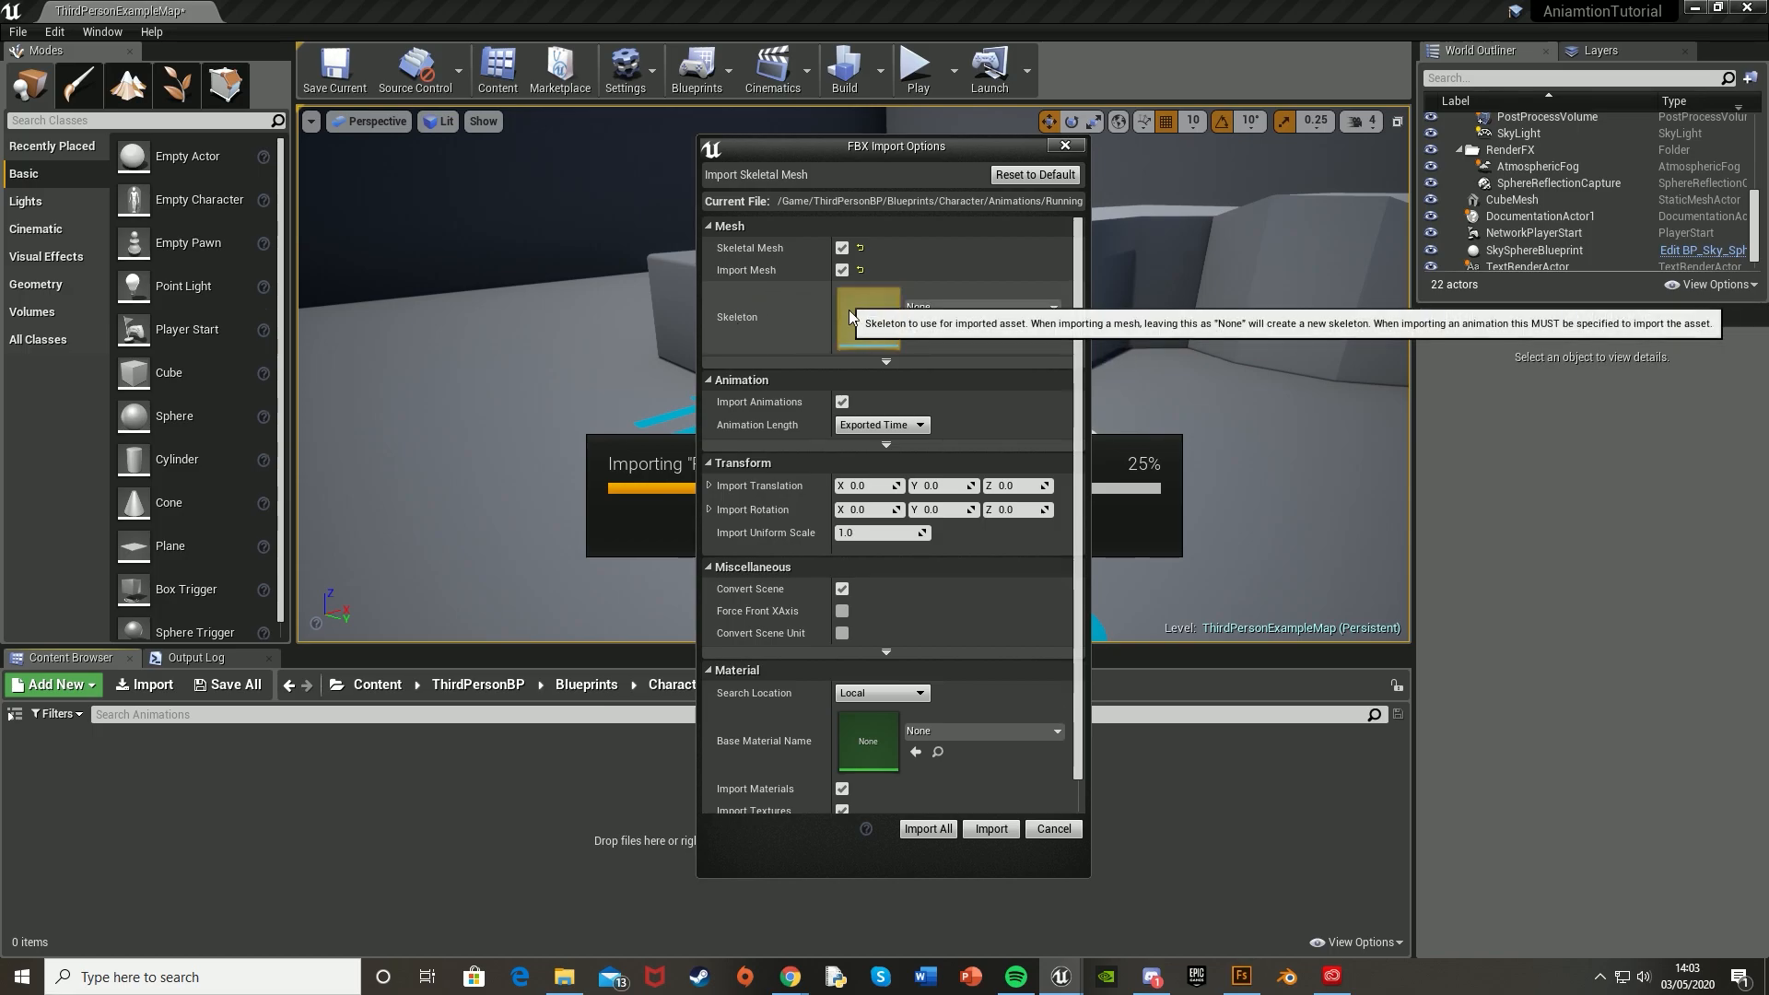
Import all the animation FBX files using Fire_Fighter_Male_1_Skeleton, with material and texture import turned off, and dismiss the import log.
{"action": "left_click", "coordinate": [947, 304]}
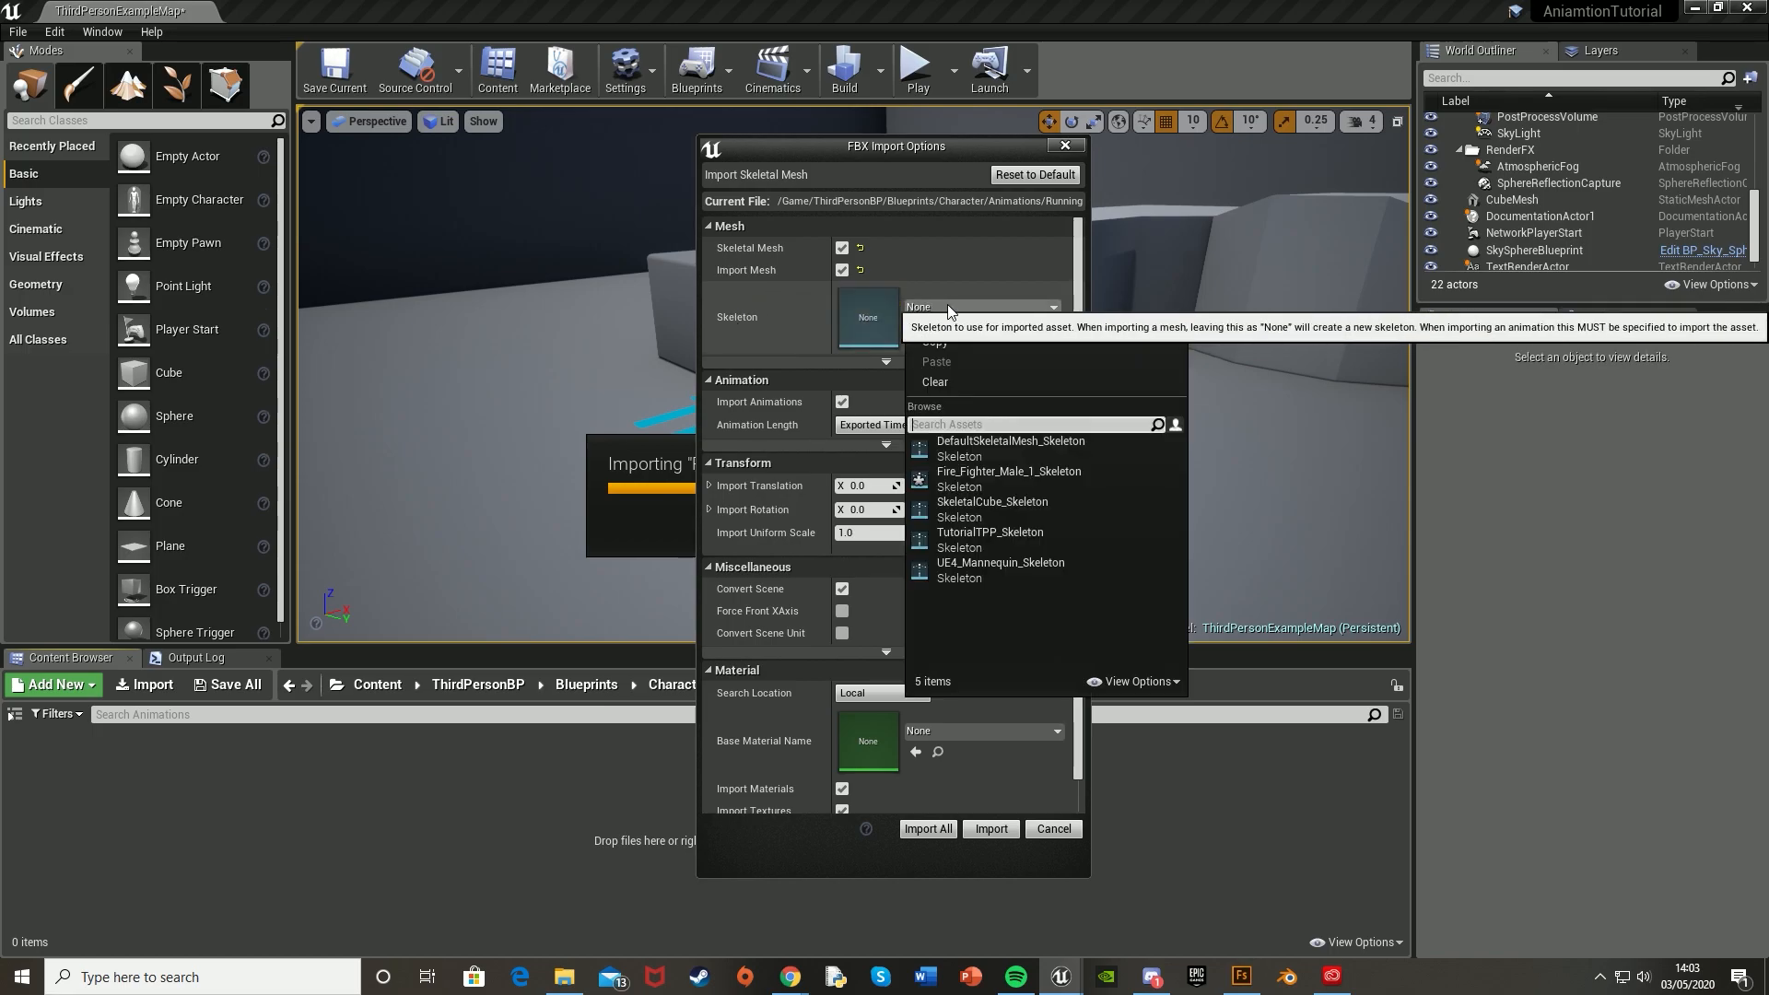
{"action": "left_click", "coordinate": [986, 473]}
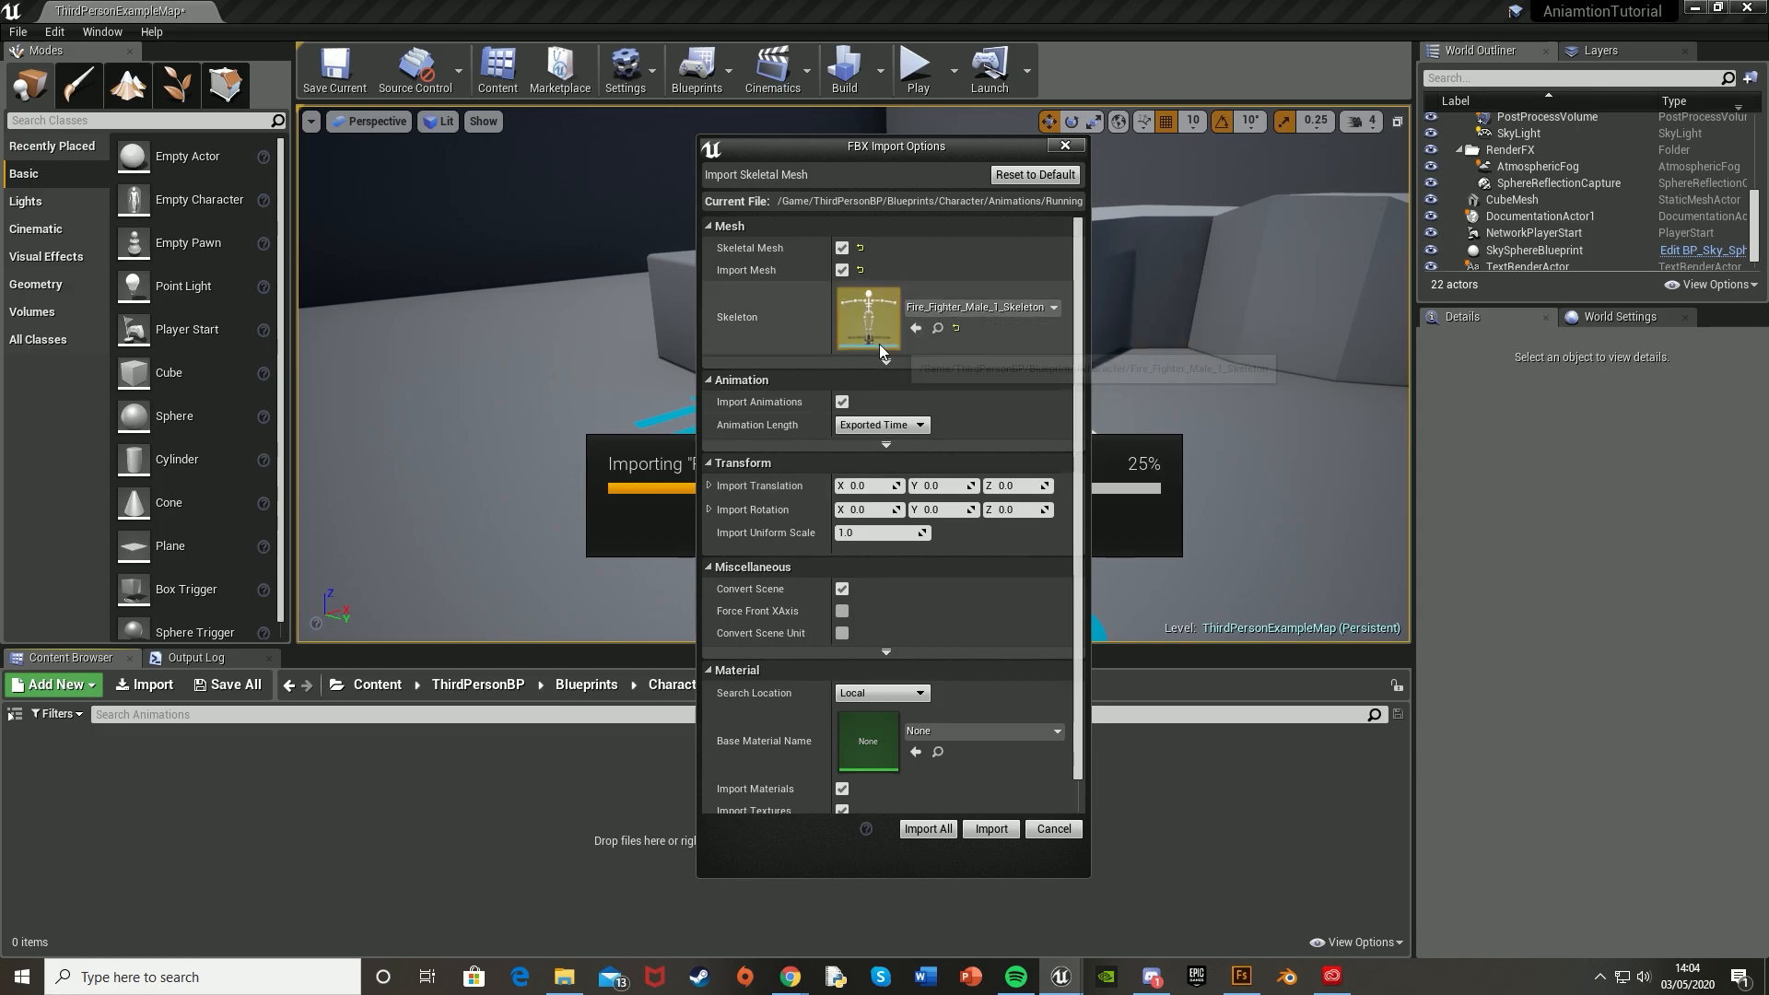
{"action": "scroll", "coordinate": [977, 636], "scroll_direction": "down", "scroll_amount": 1}
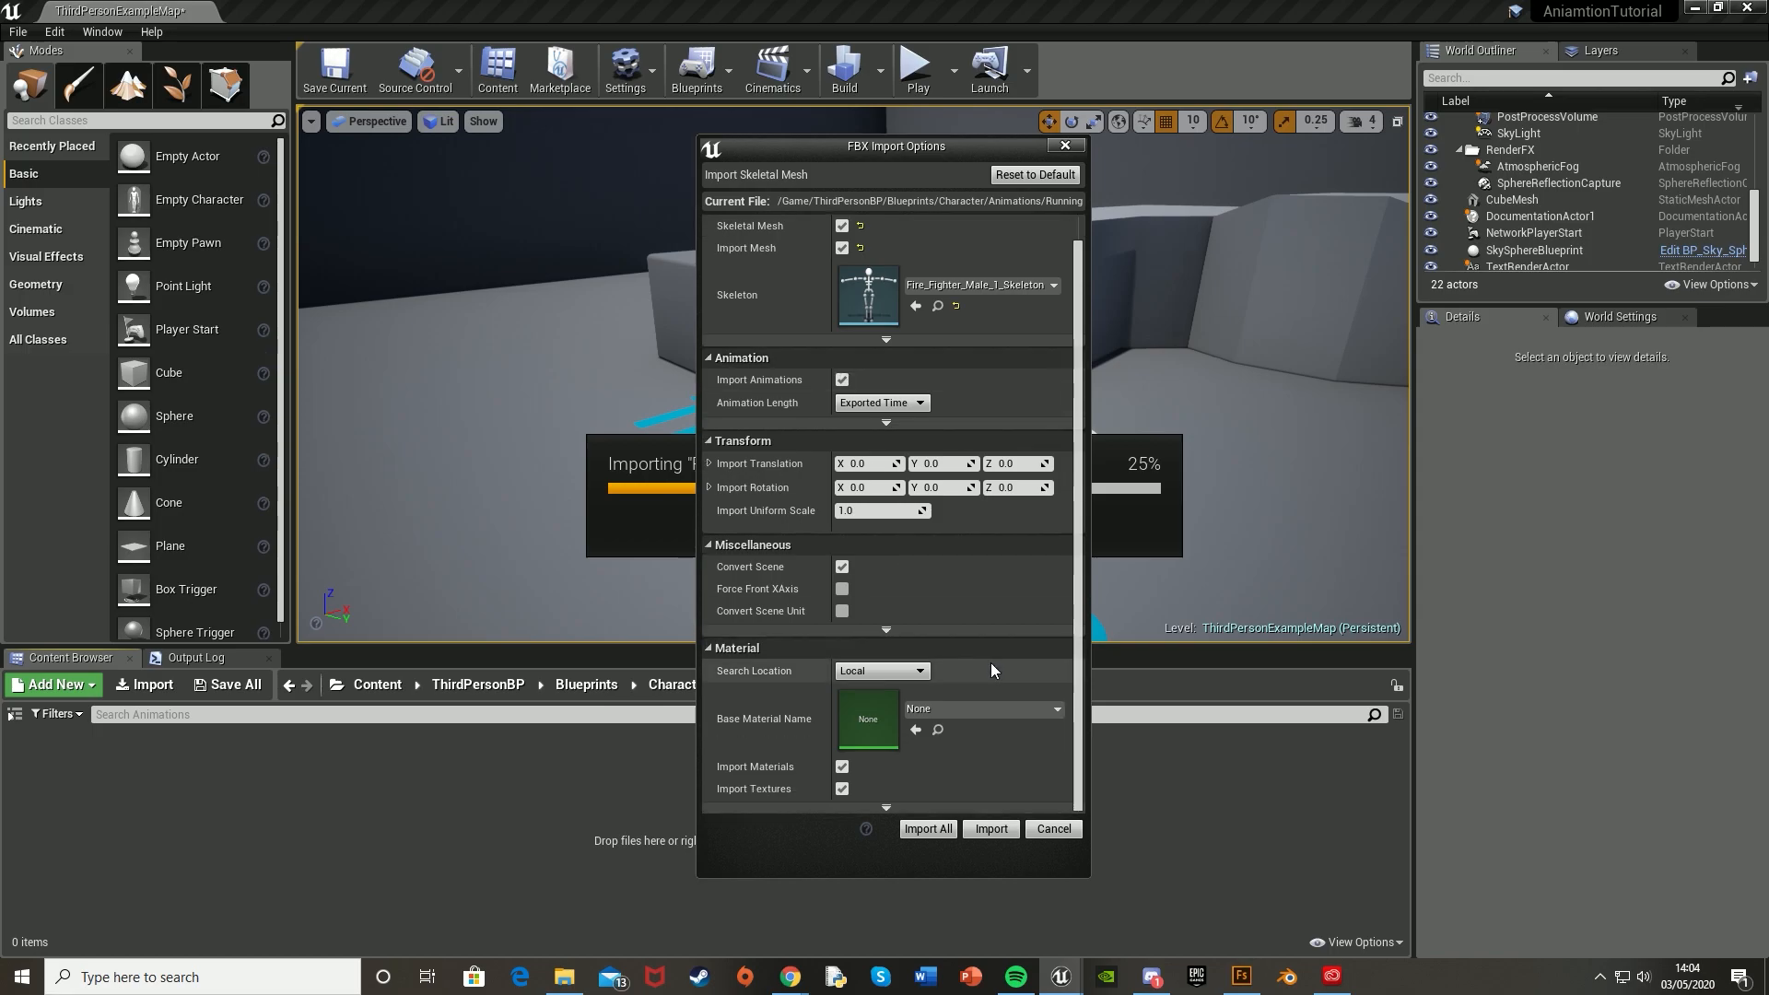
{"action": "left_click", "coordinate": [842, 766]}
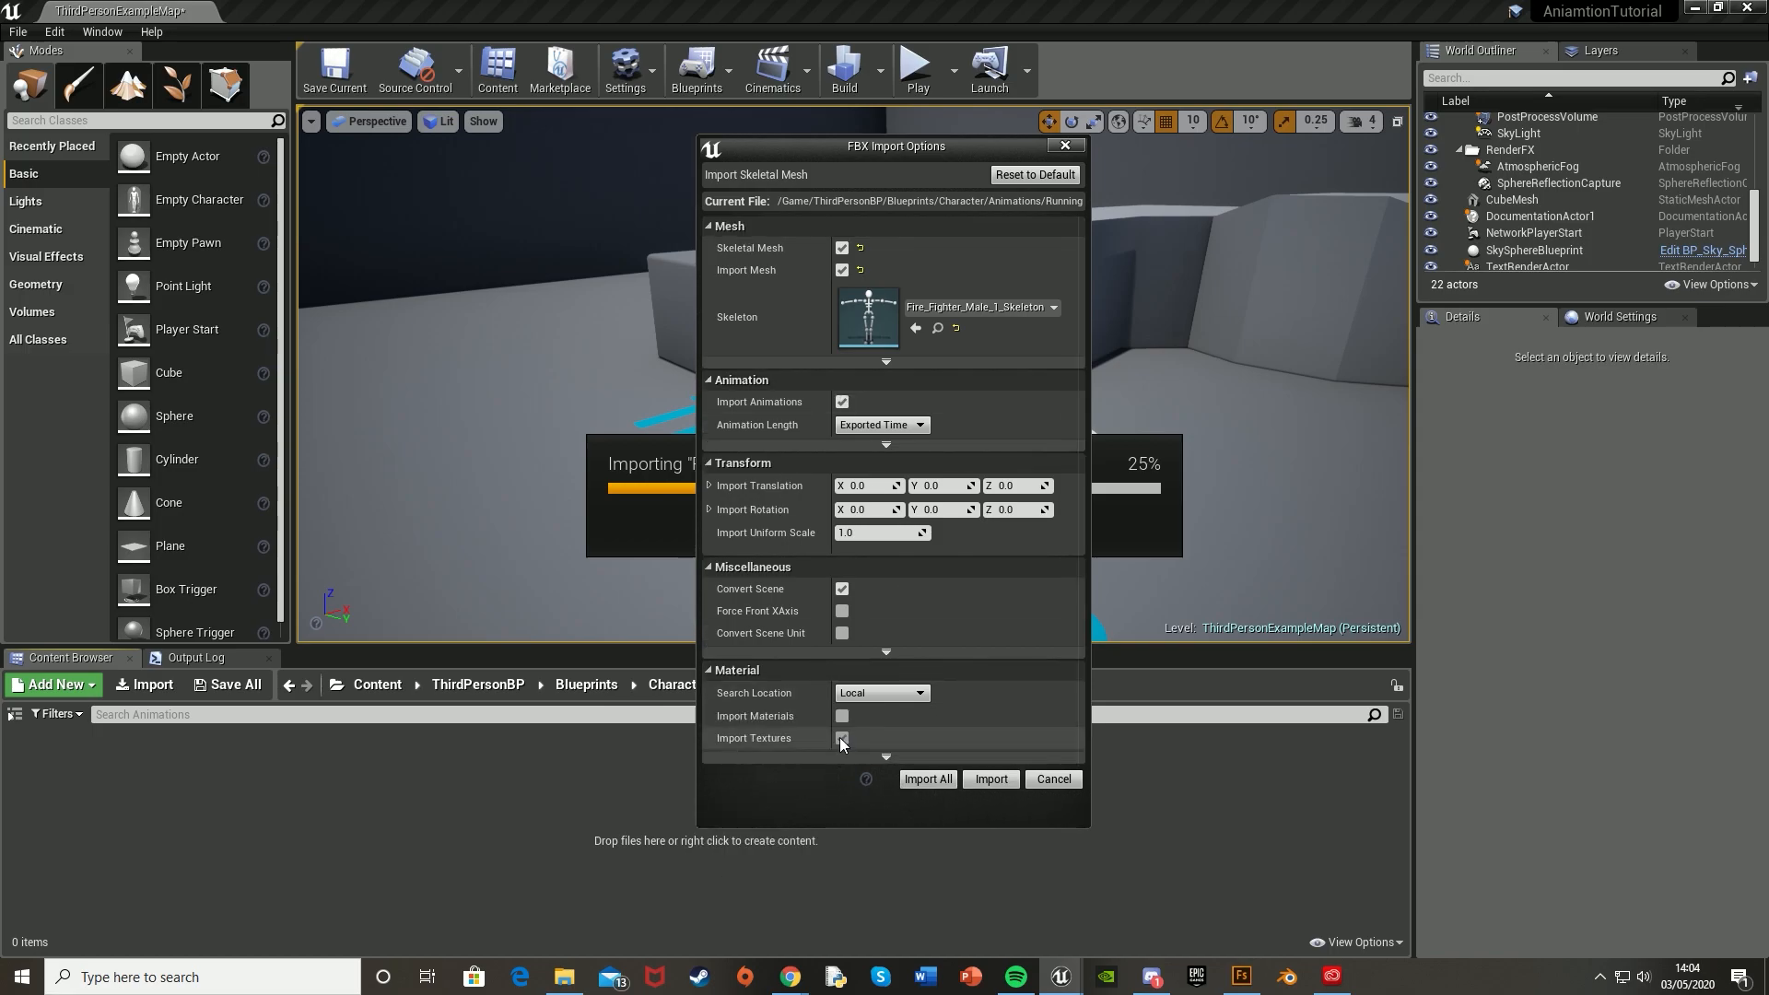
{"action": "left_click", "coordinate": [841, 739]}
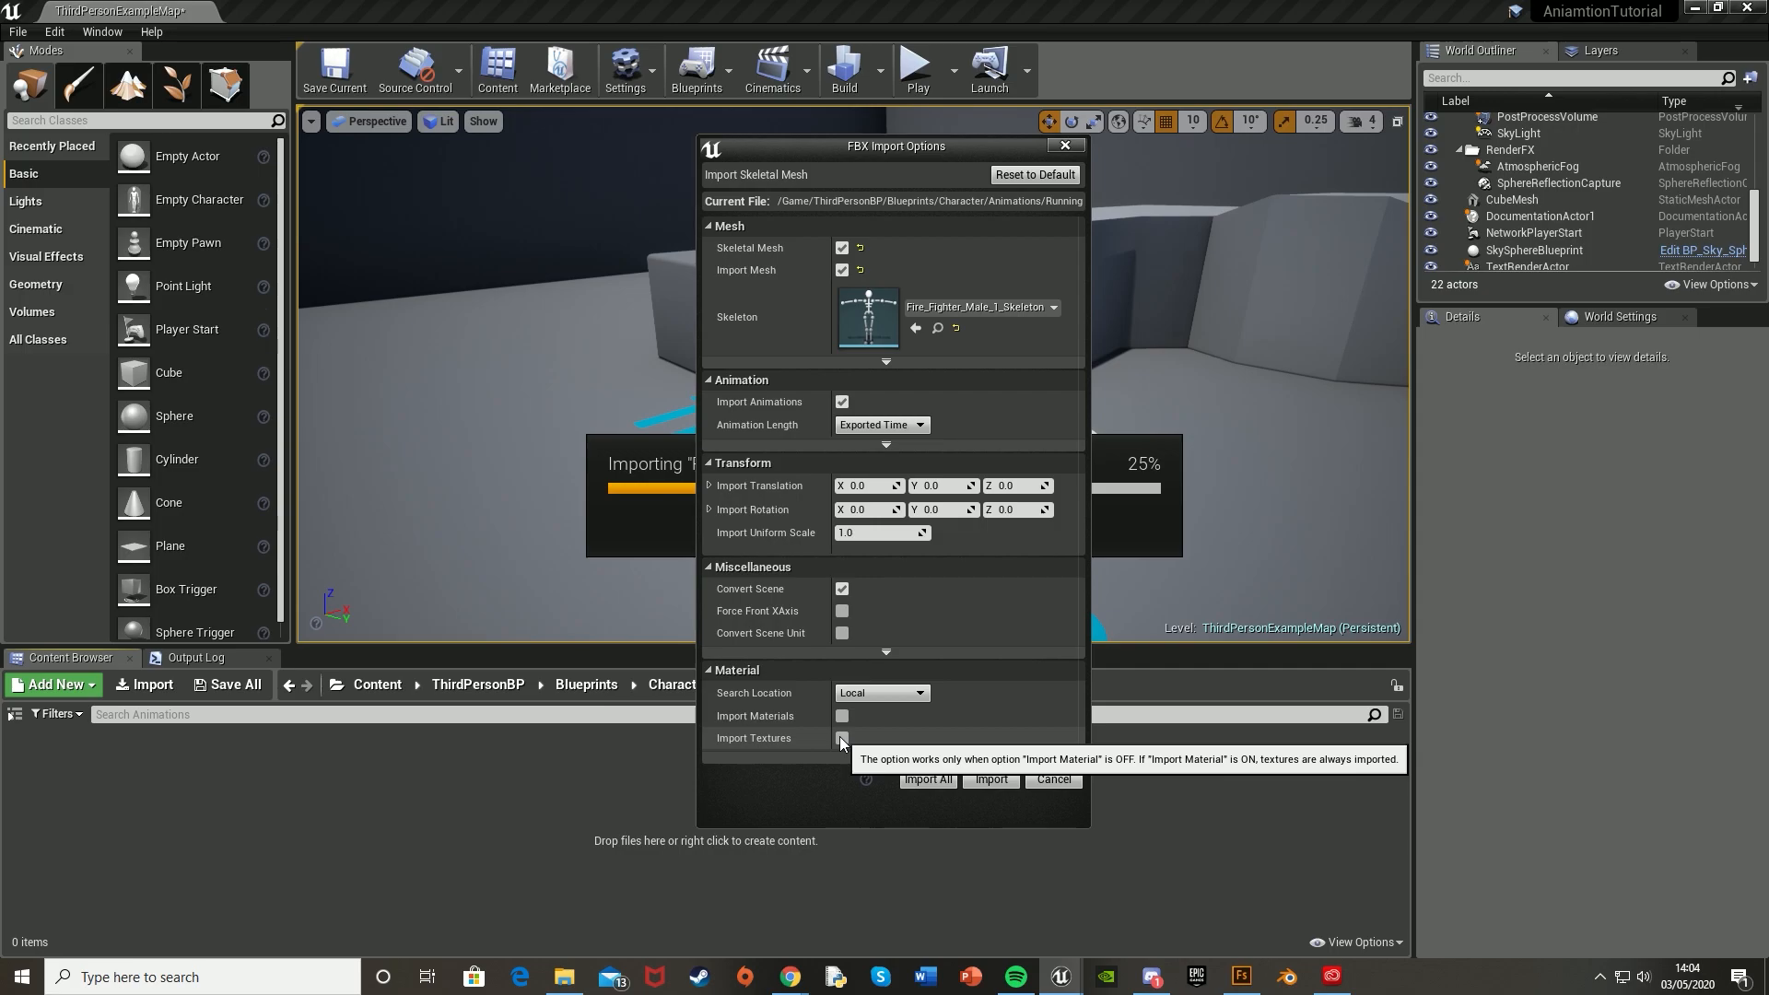
{"action": "left_click", "coordinate": [922, 776]}
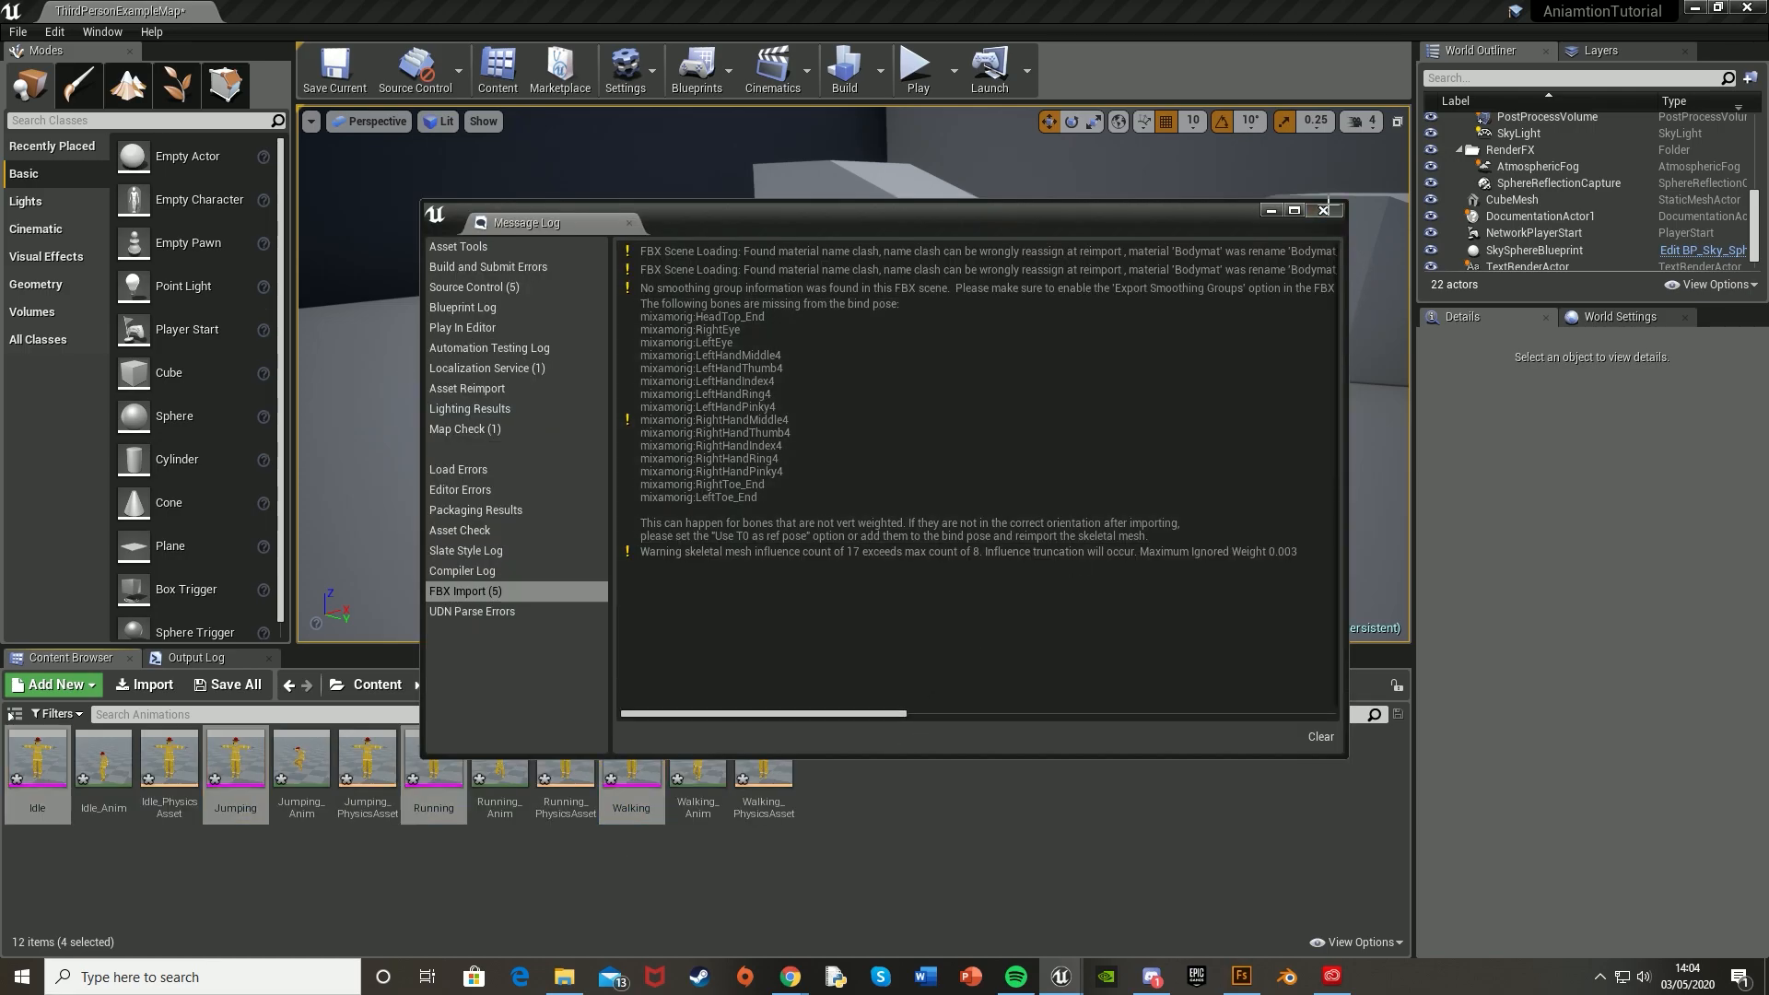
{"action": "left_click", "coordinate": [1324, 210]}
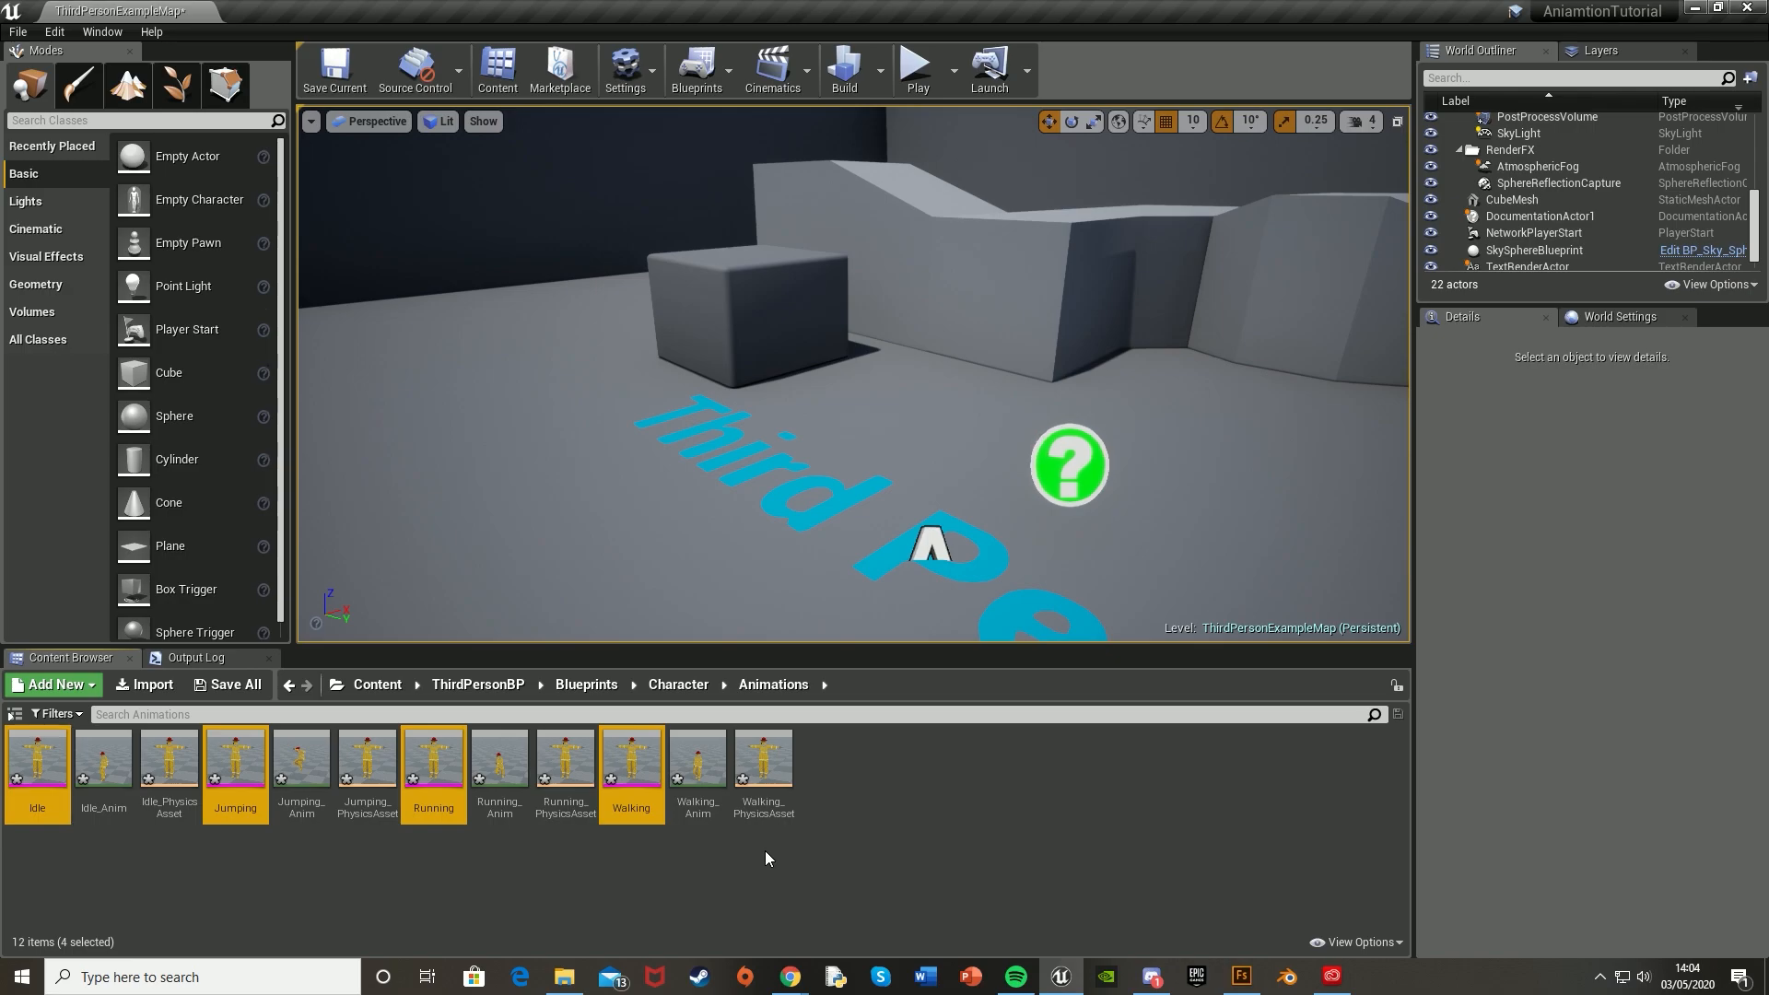
Set the blend mode of the Bodymat material in the Character folder to Opaque and apply the change.
{"action": "left_click", "coordinate": [678, 684]}
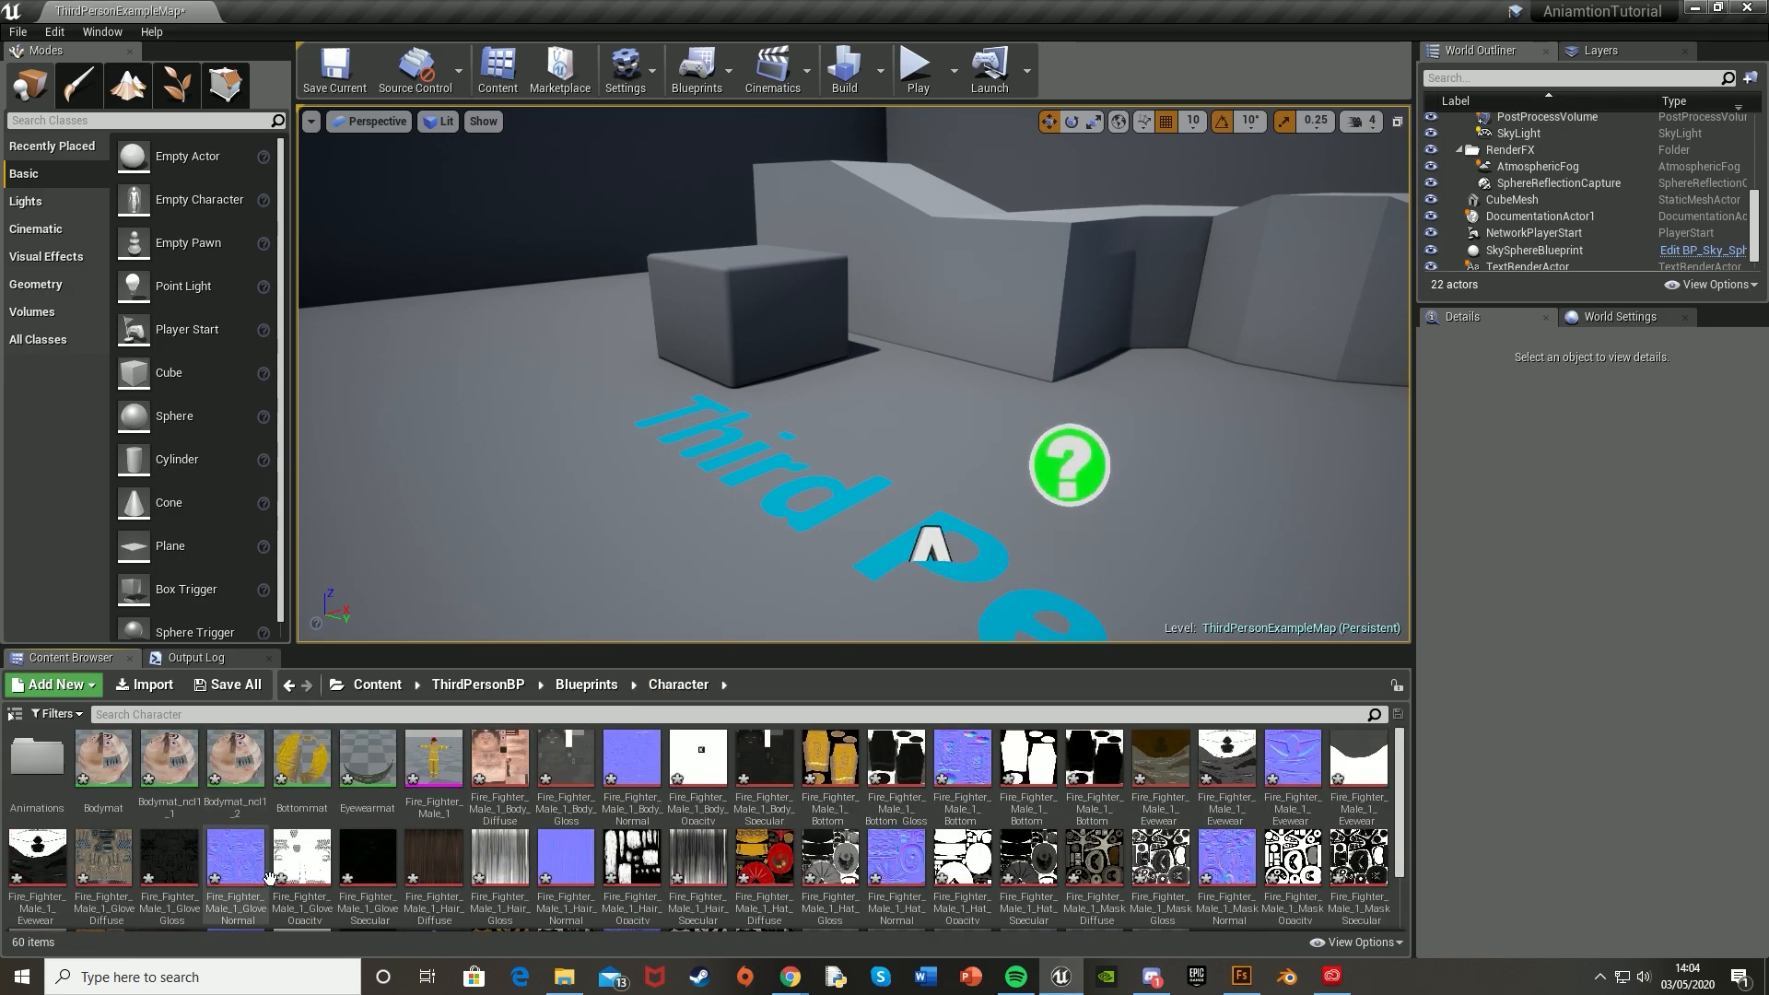
{"action": "scroll", "coordinate": [724, 800], "scroll_direction": "down", "scroll_amount": 4}
{"action": "scroll", "coordinate": [591, 783], "scroll_direction": "up", "scroll_amount": 4}
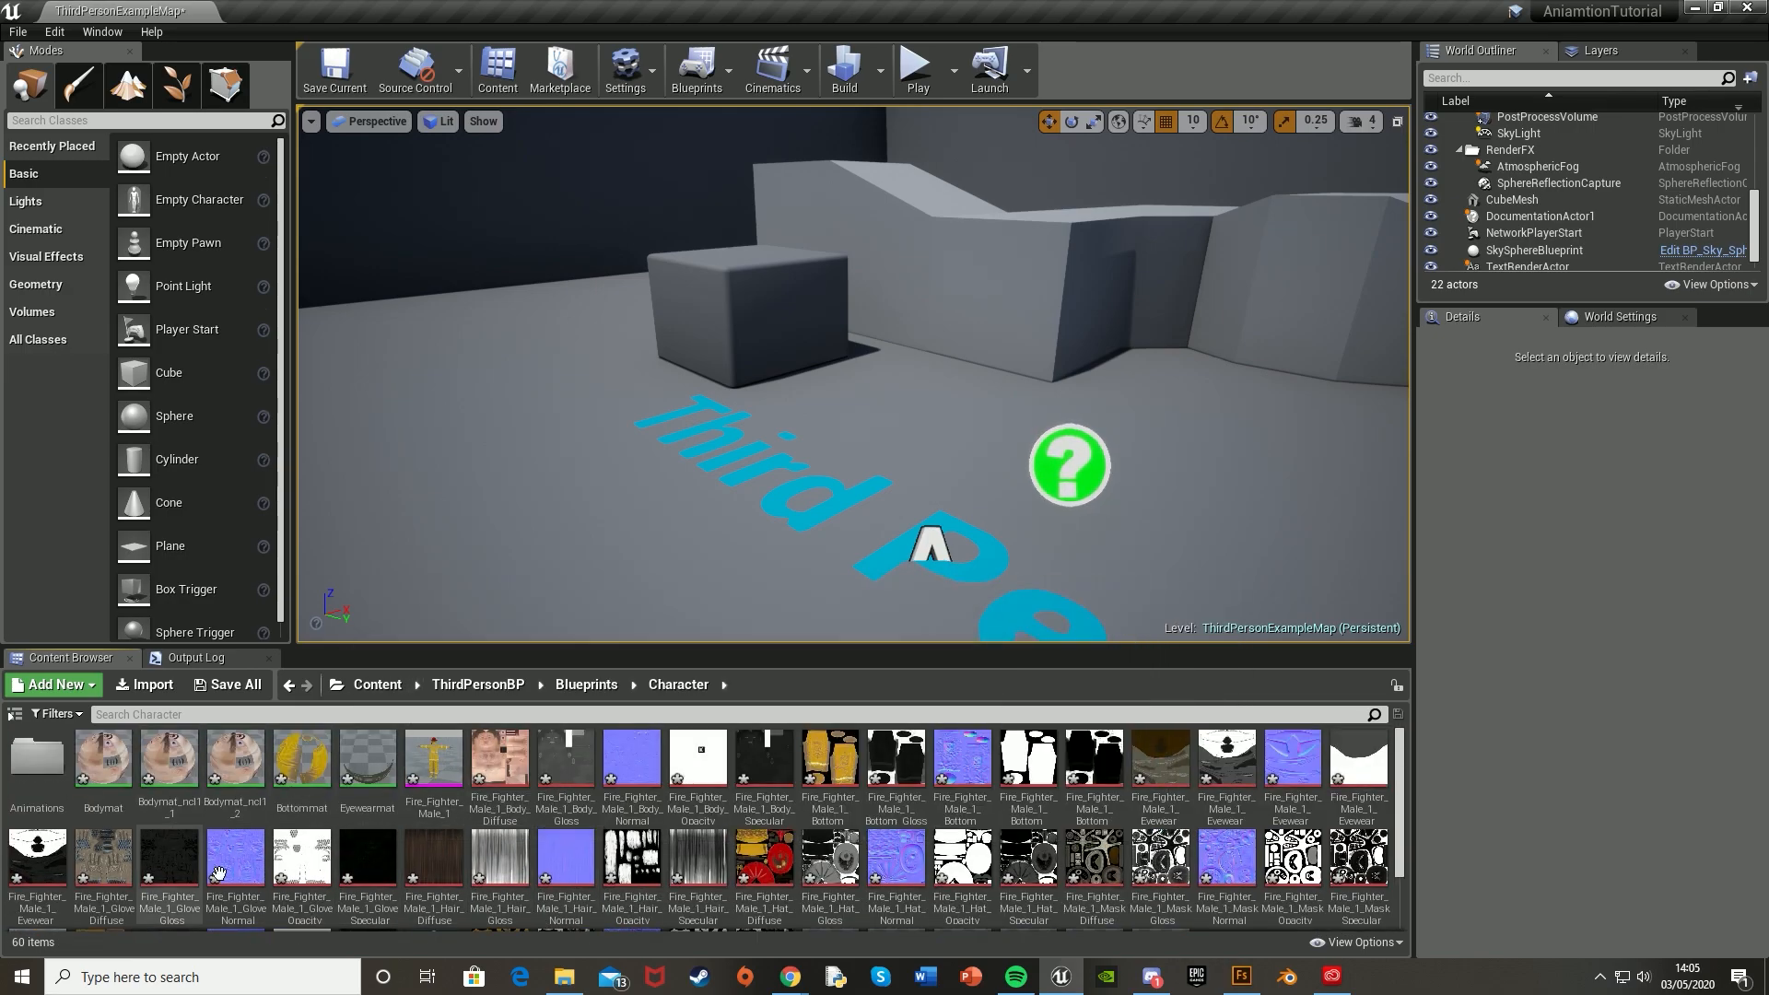
{"action": "double_click", "coordinate": [116, 767]}
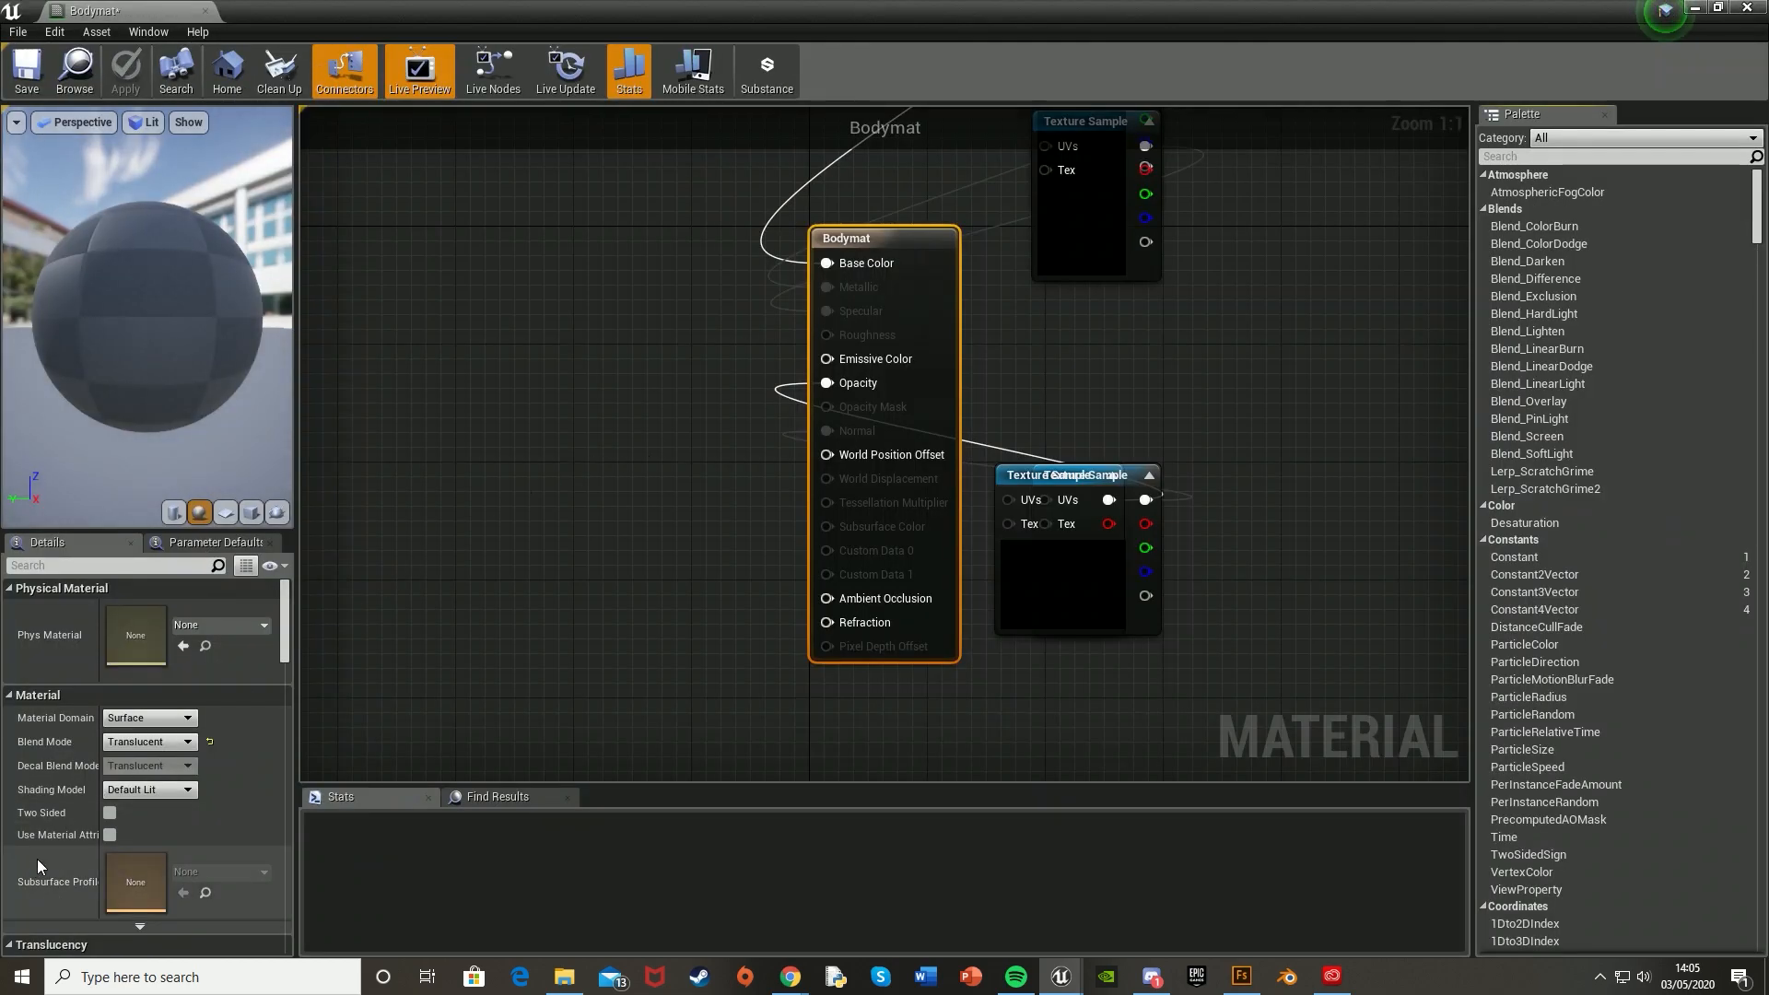
{"action": "left_click", "coordinate": [211, 740]}
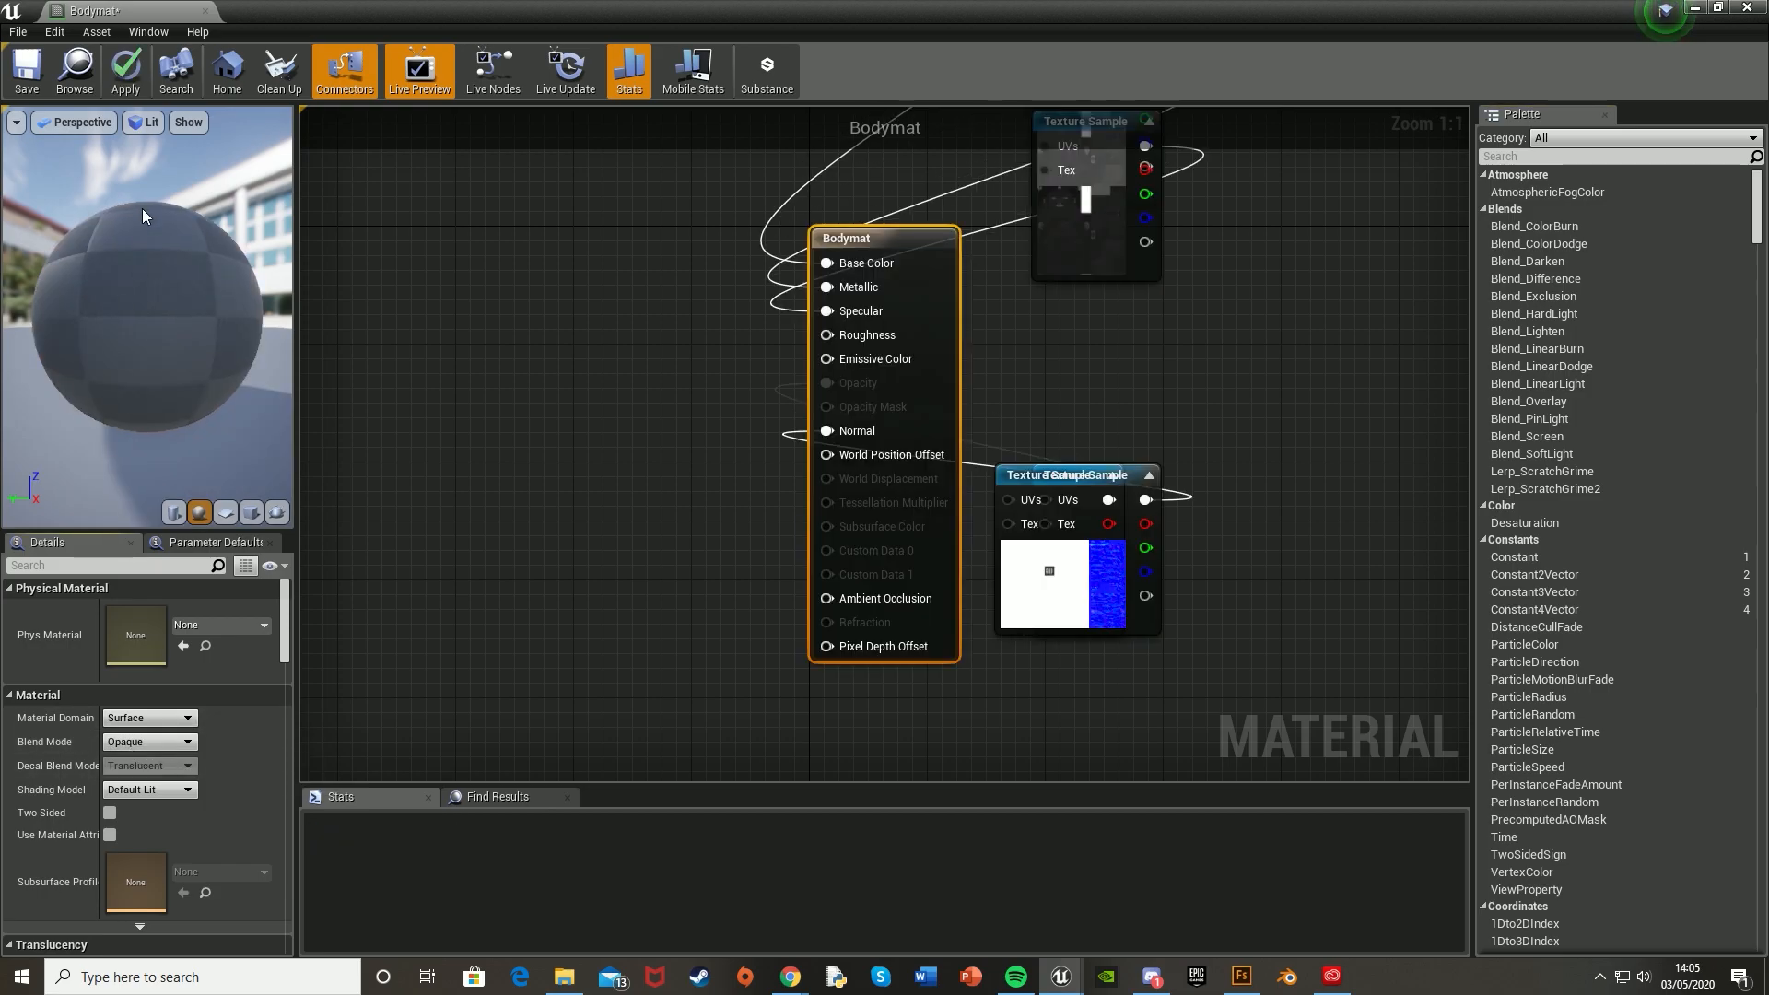
{"action": "left_click", "coordinate": [119, 85]}
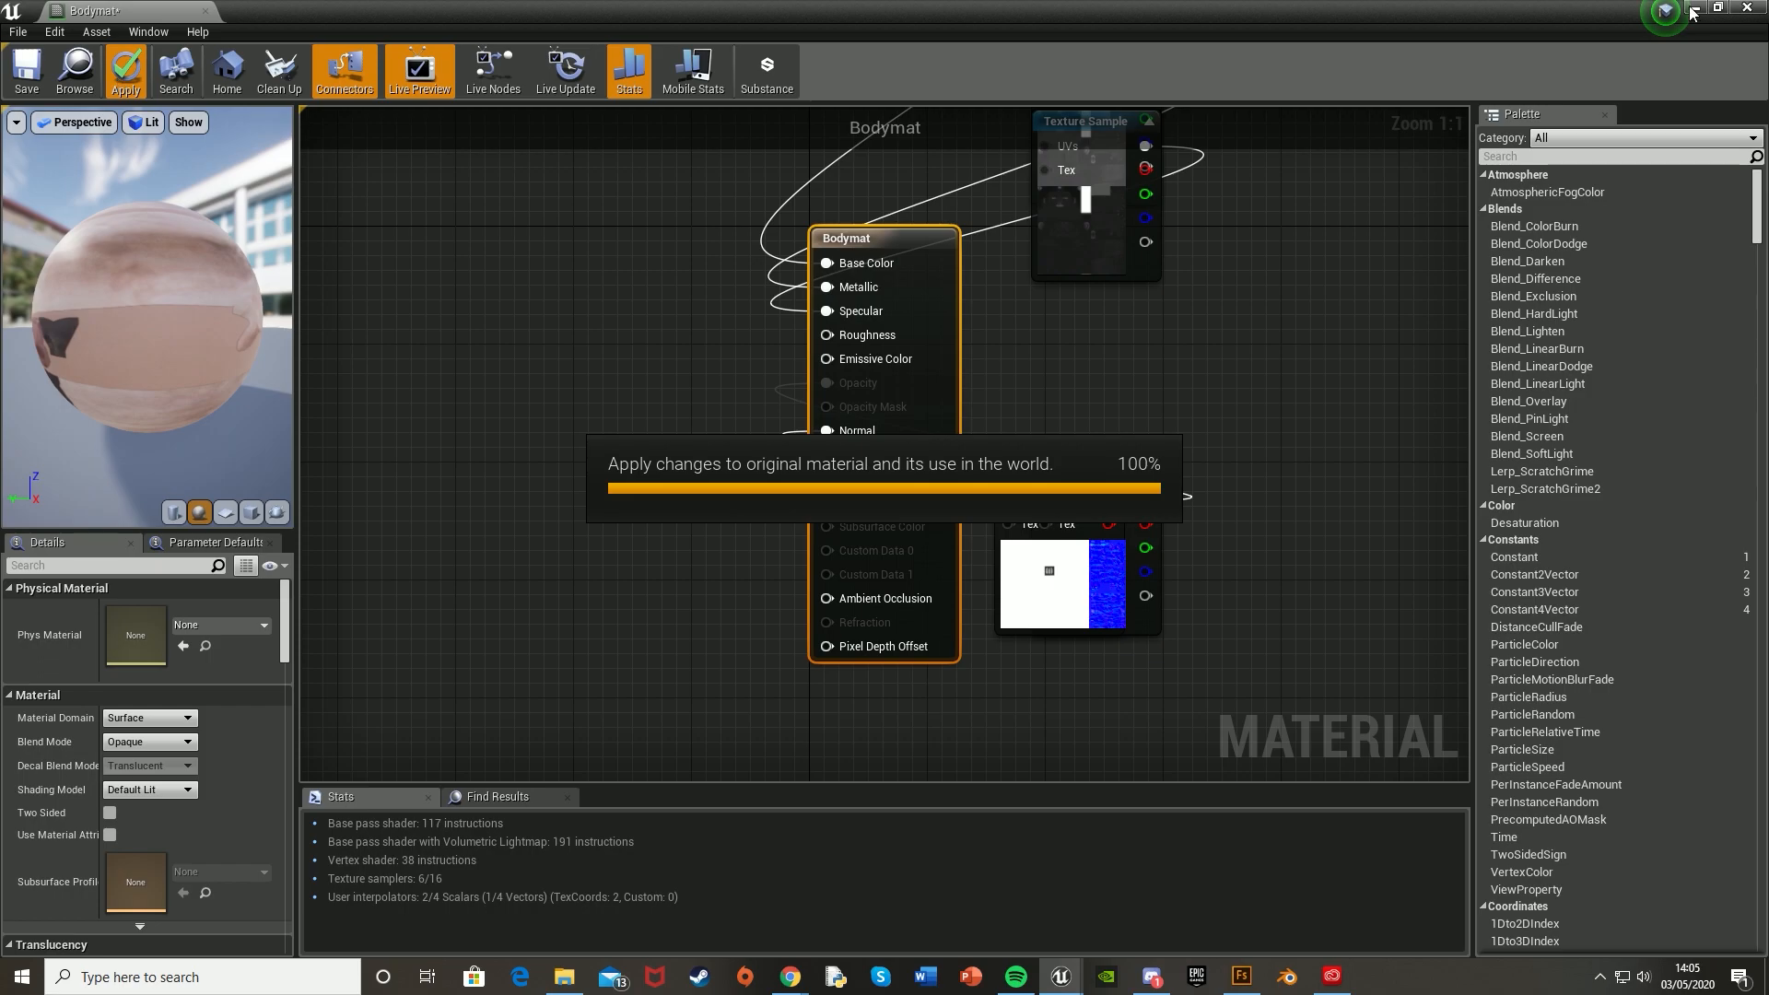
Open the Bodymat_ncl1_1, Bodymat_ncl1_2, Bottommat and Eyewearmat materials for editing alongside Bodymat.
{"action": "left_click_drag", "start_coordinate": [1579, 8], "coordinate": [1283, 29]}
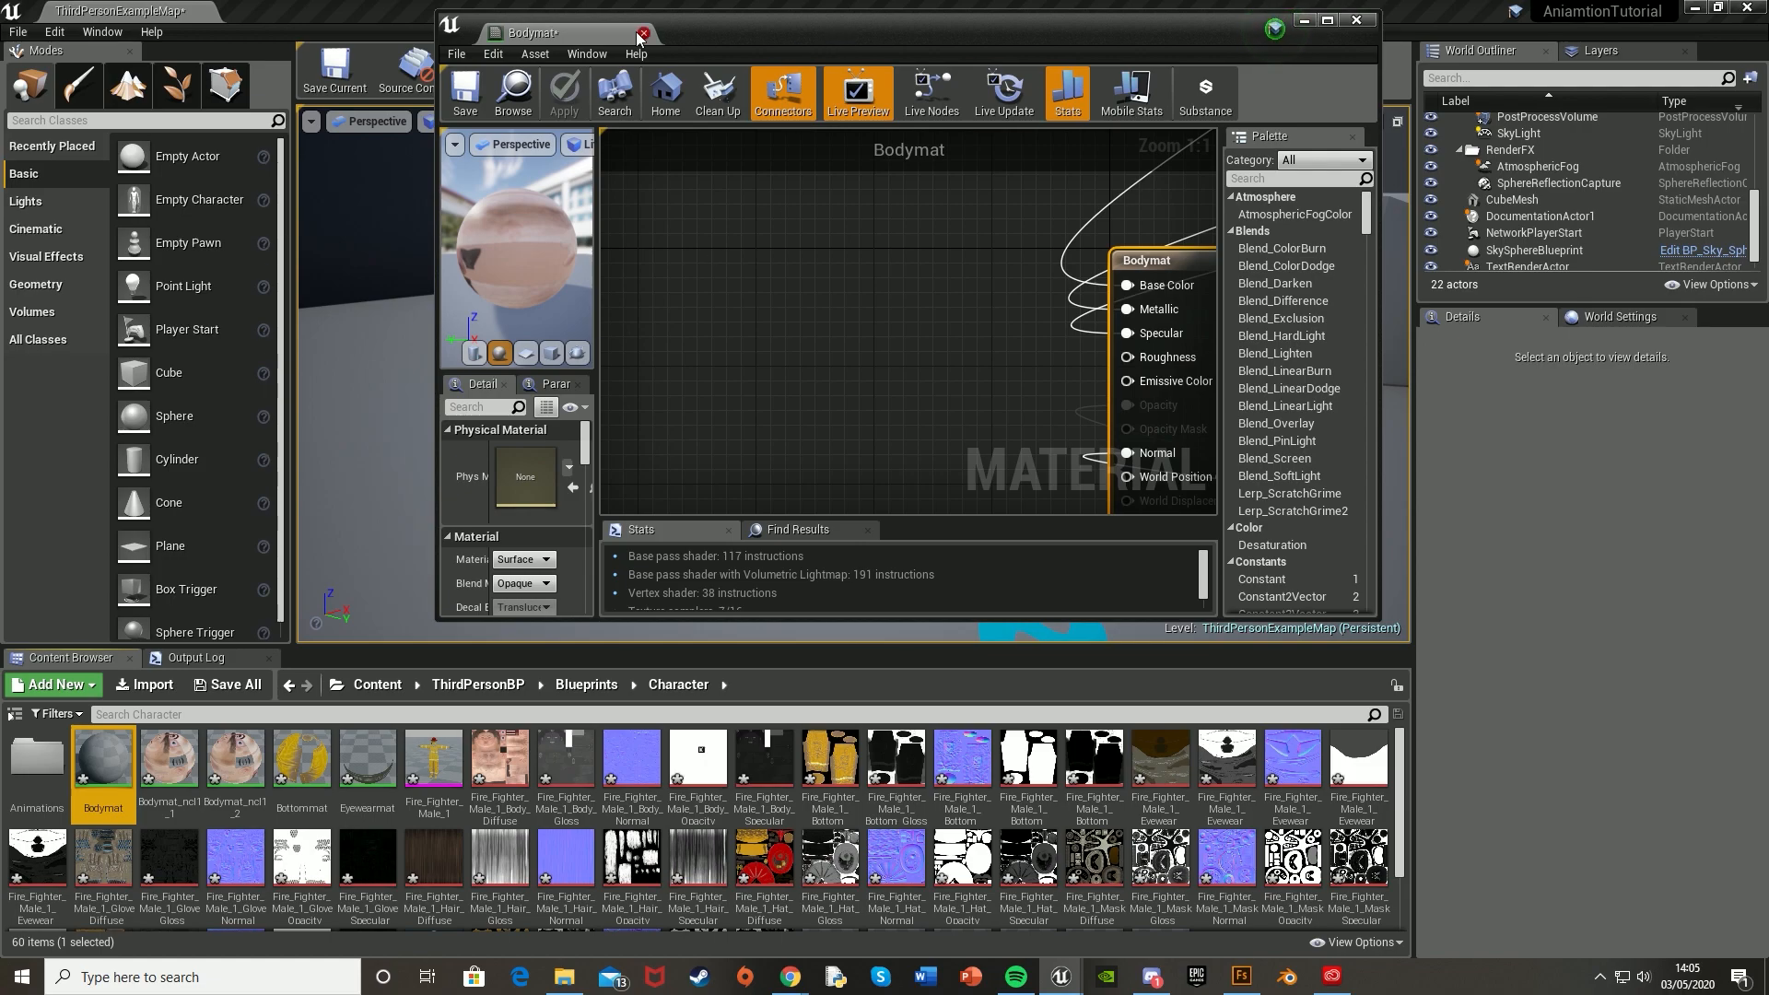
{"action": "left_click", "coordinate": [198, 782]}
{"action": "double_click", "coordinate": [198, 781]}
{"action": "double_click", "coordinate": [237, 779]}
{"action": "double_click", "coordinate": [286, 778]}
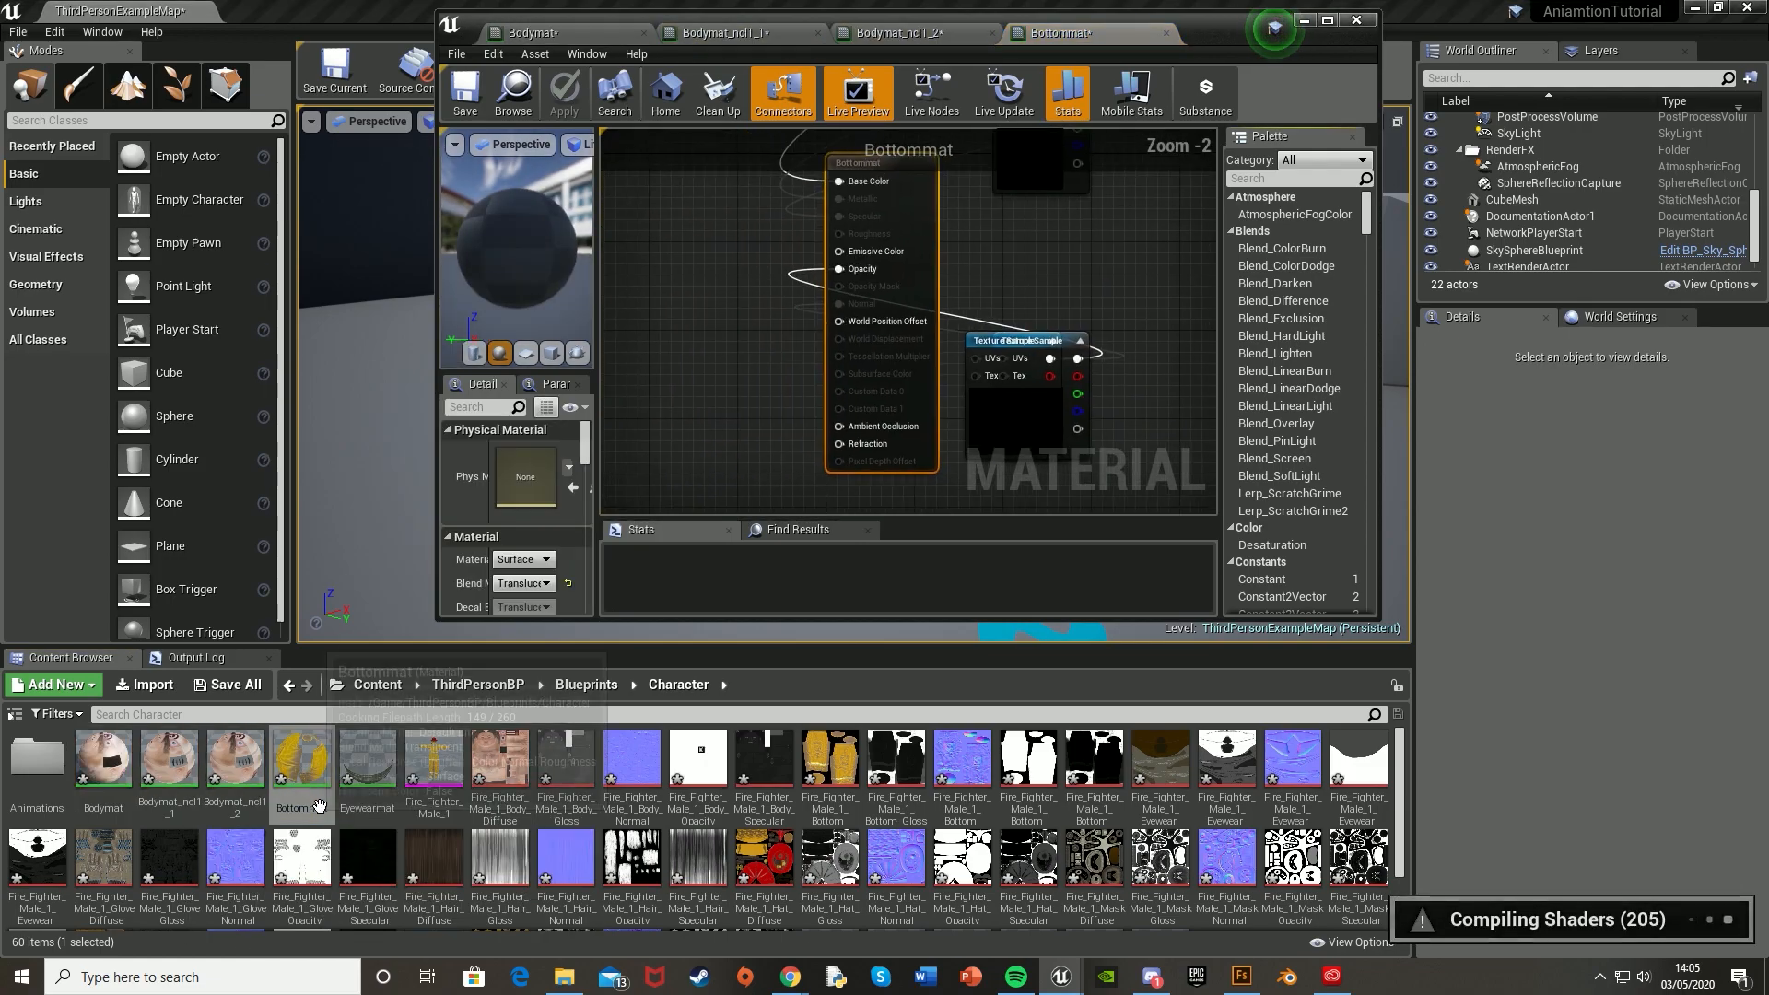
{"action": "double_click", "coordinate": [374, 765]}
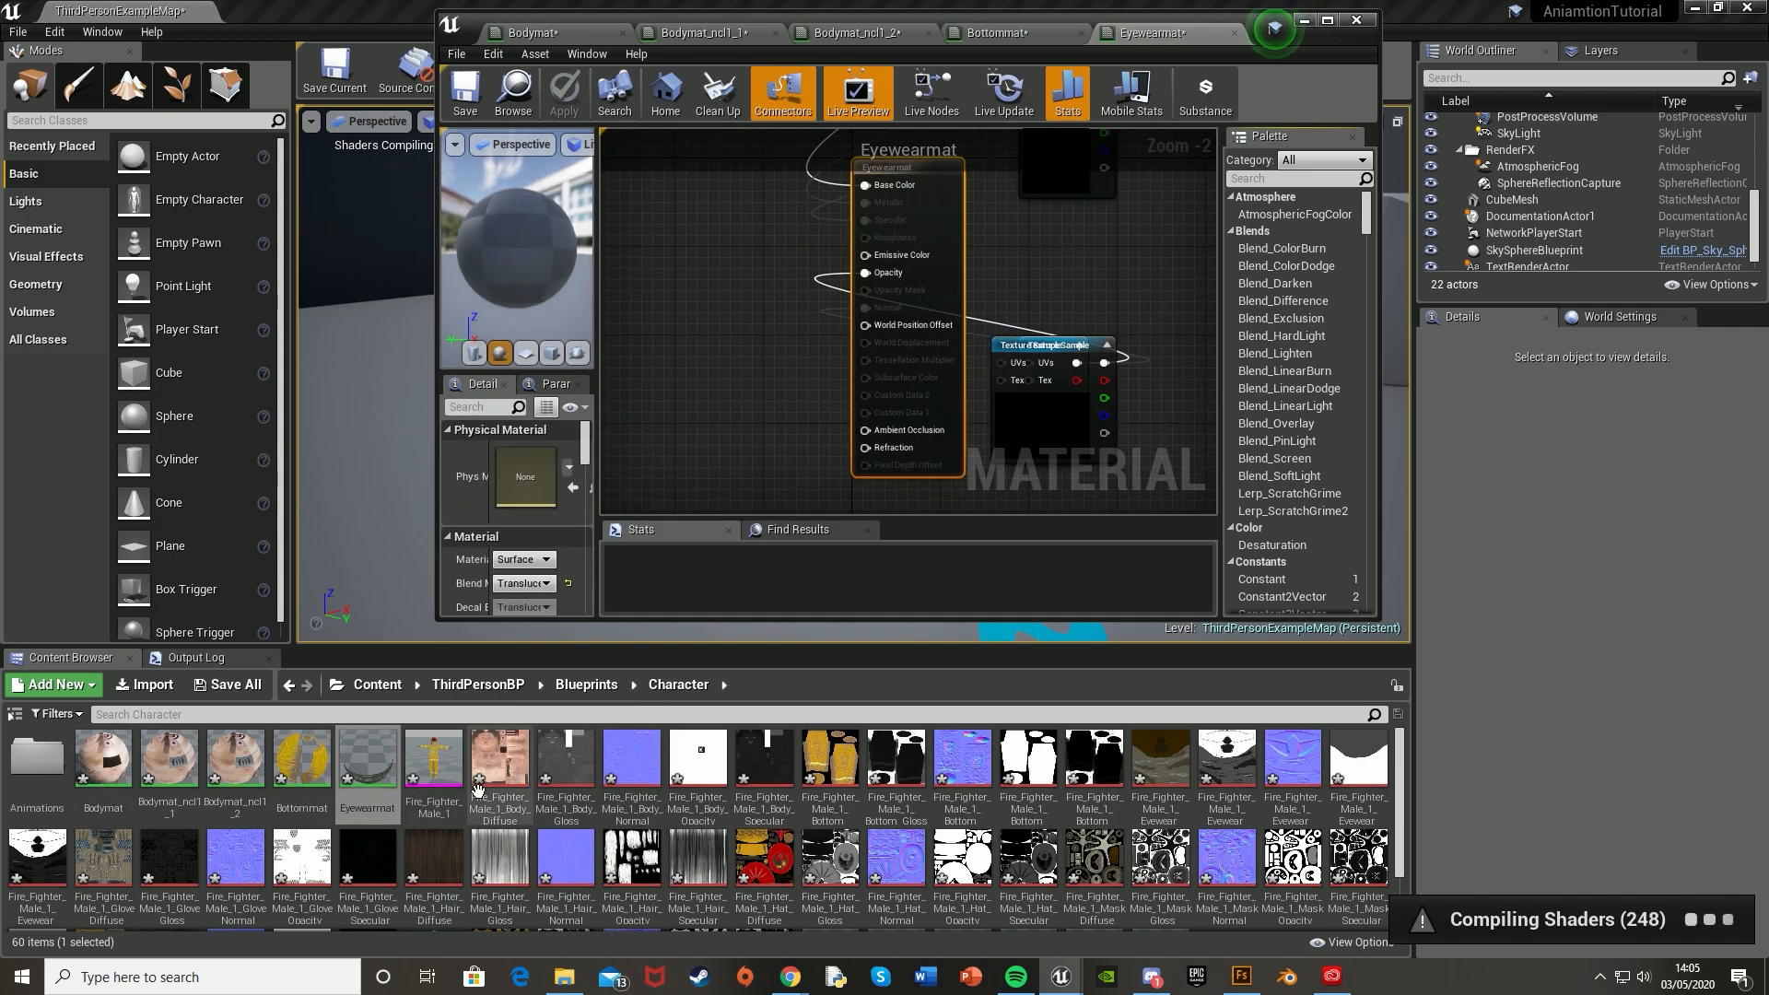
{"action": "left_click", "coordinate": [1327, 20]}
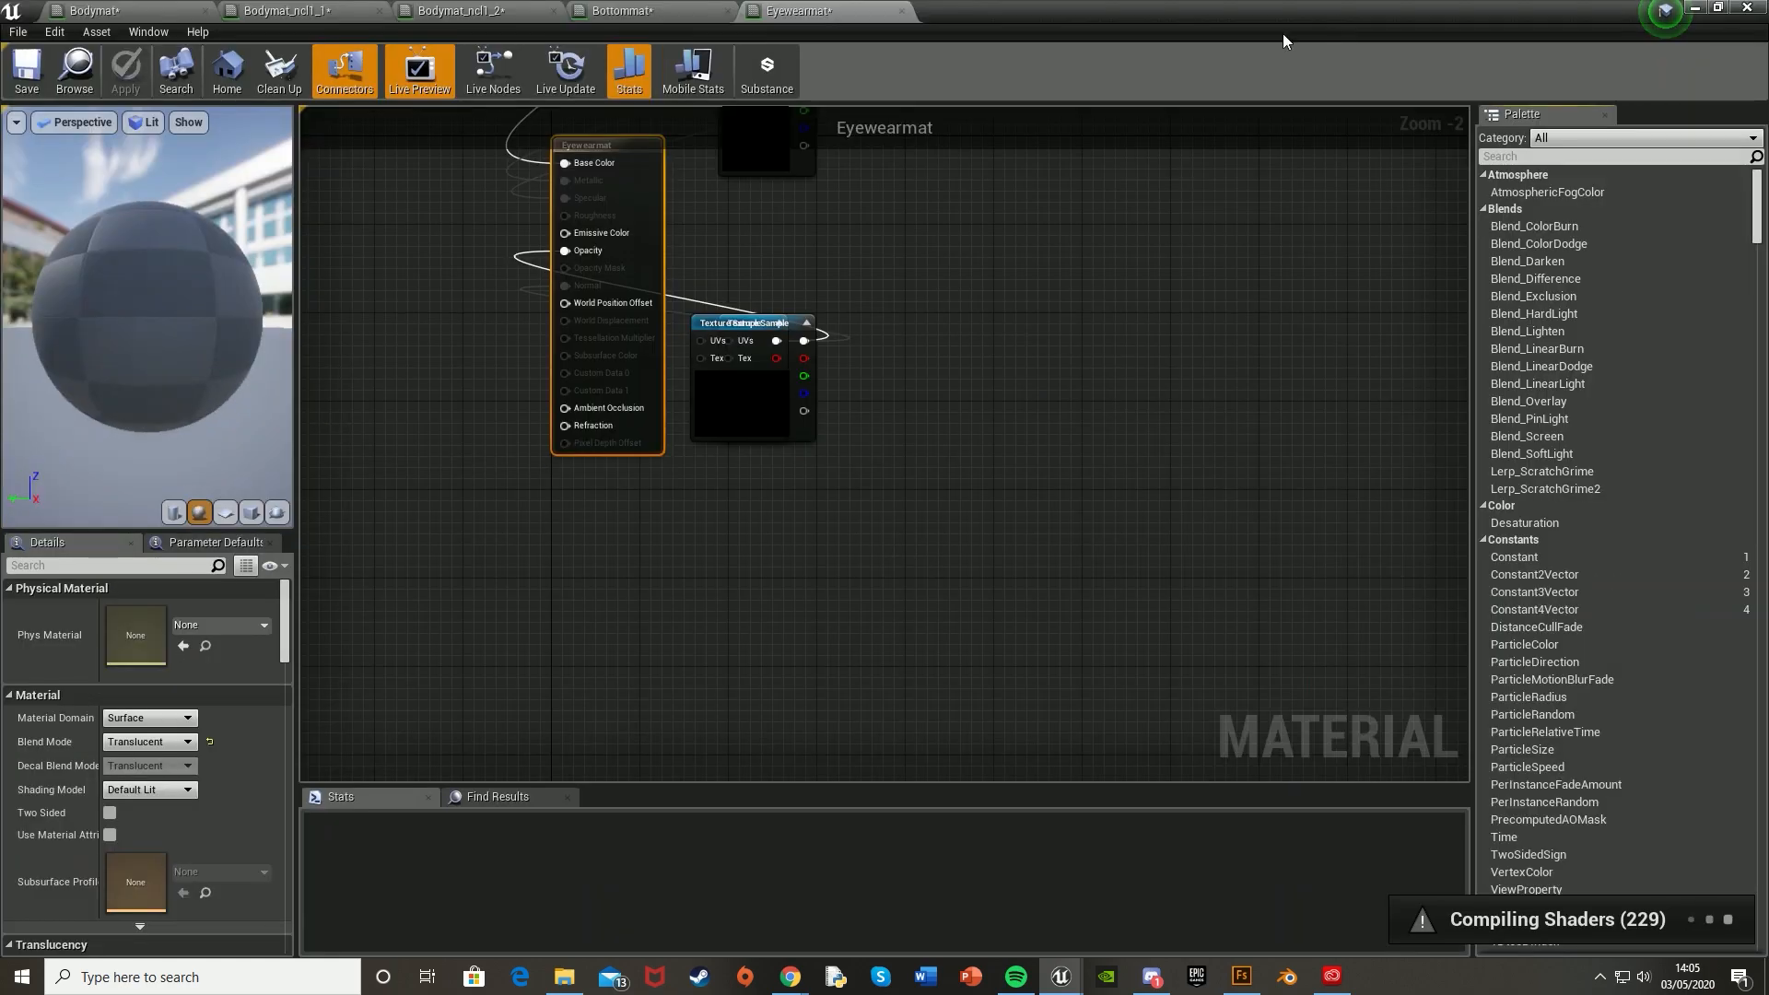
Set the Bodymat_ncl1_1, Bodymat_ncl1_2, Bottommat and Eyewearmat blend modes to Opaque, applying all changes and closing the material editor.
{"action": "left_click", "coordinate": [145, 18]}
{"action": "left_click", "coordinate": [348, 13]}
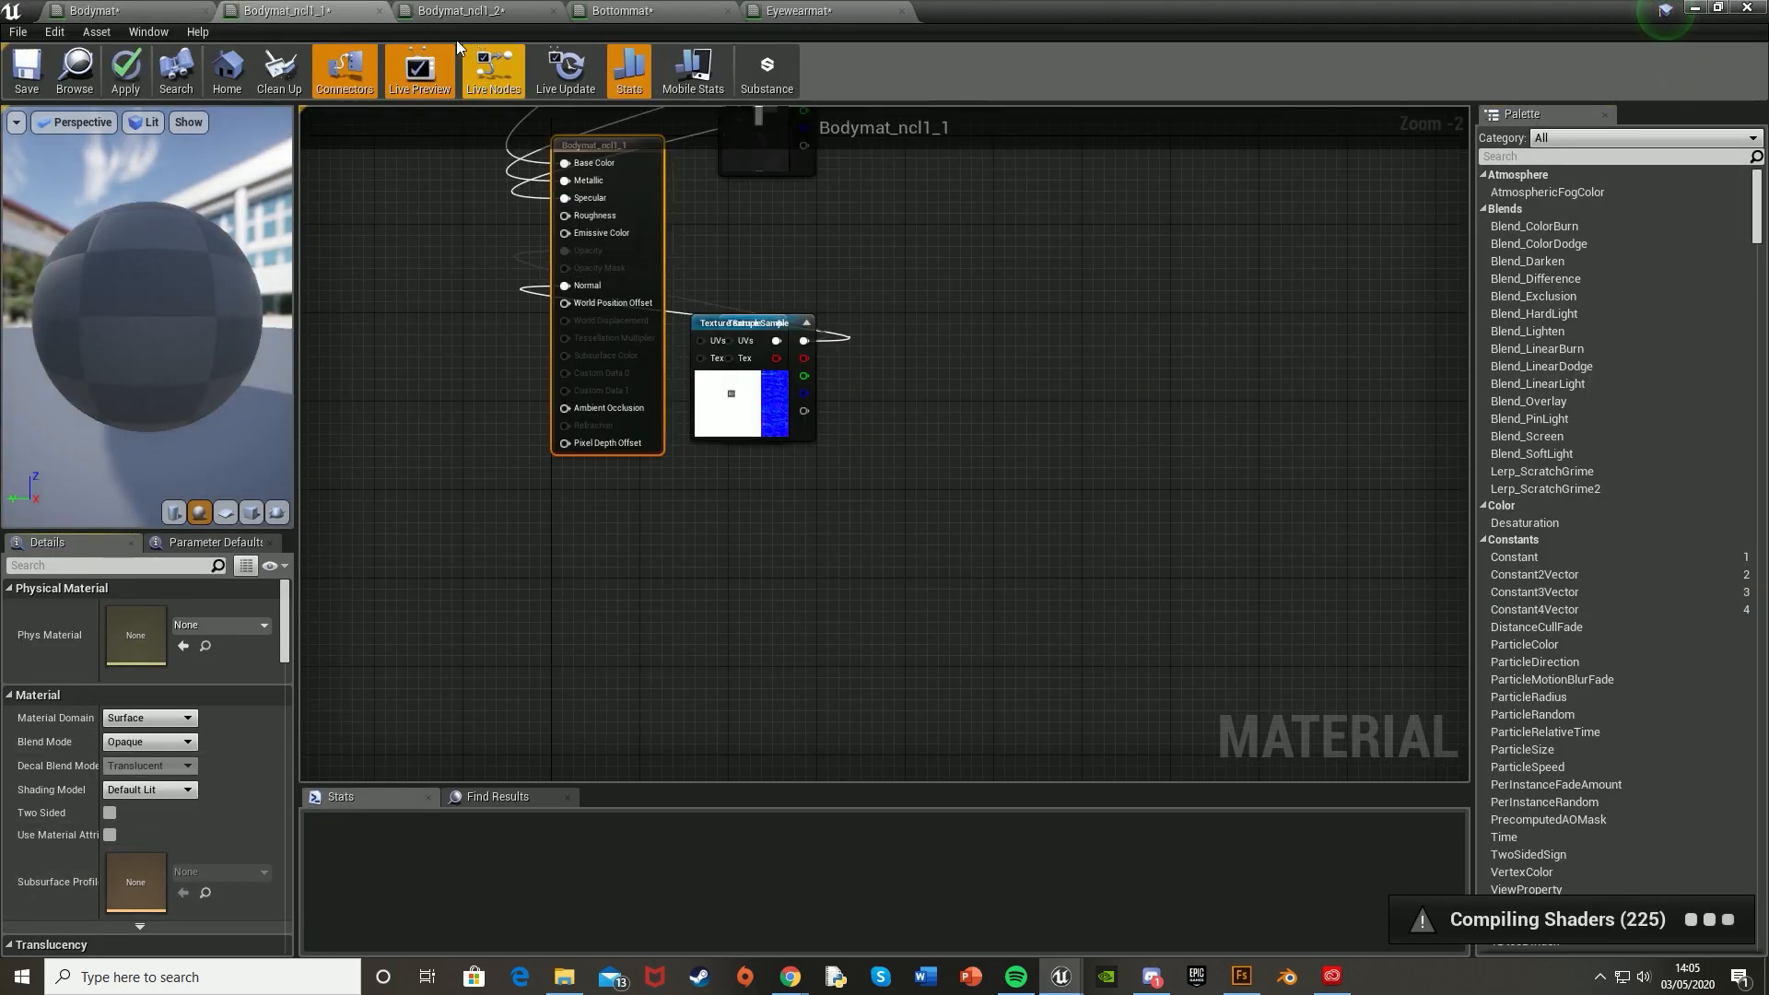
{"action": "left_click", "coordinate": [125, 70]}
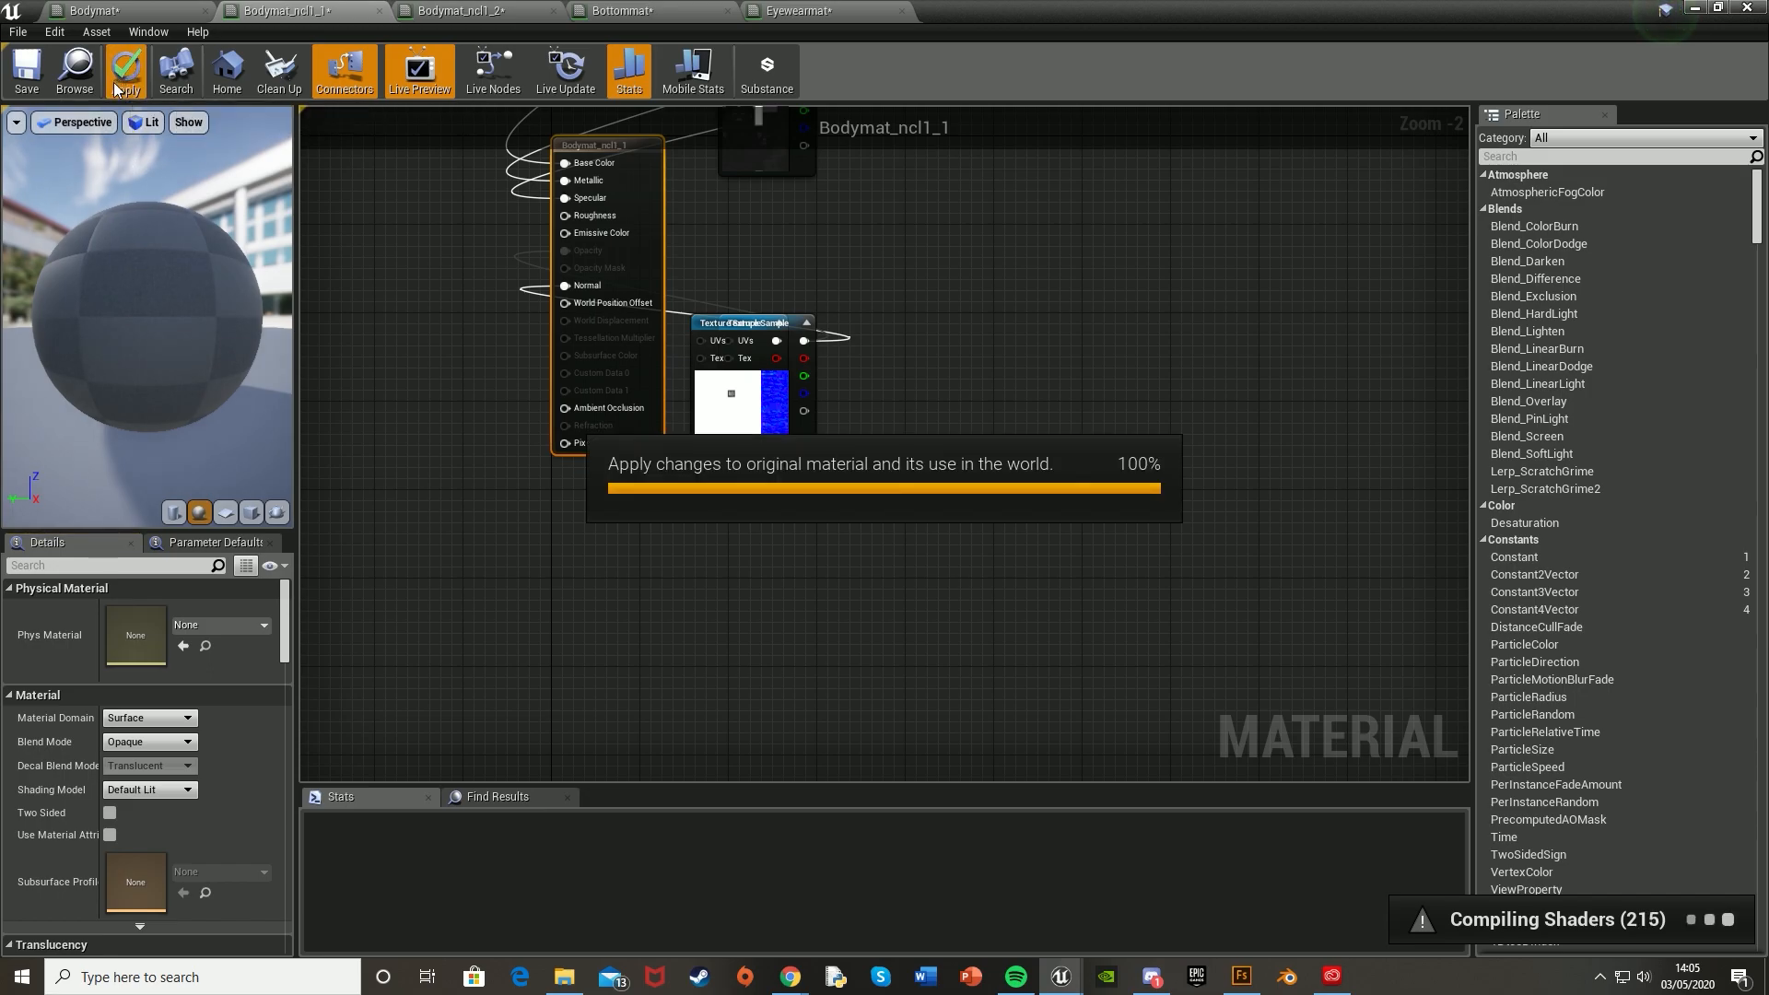
{"action": "left_click", "coordinate": [460, 10]}
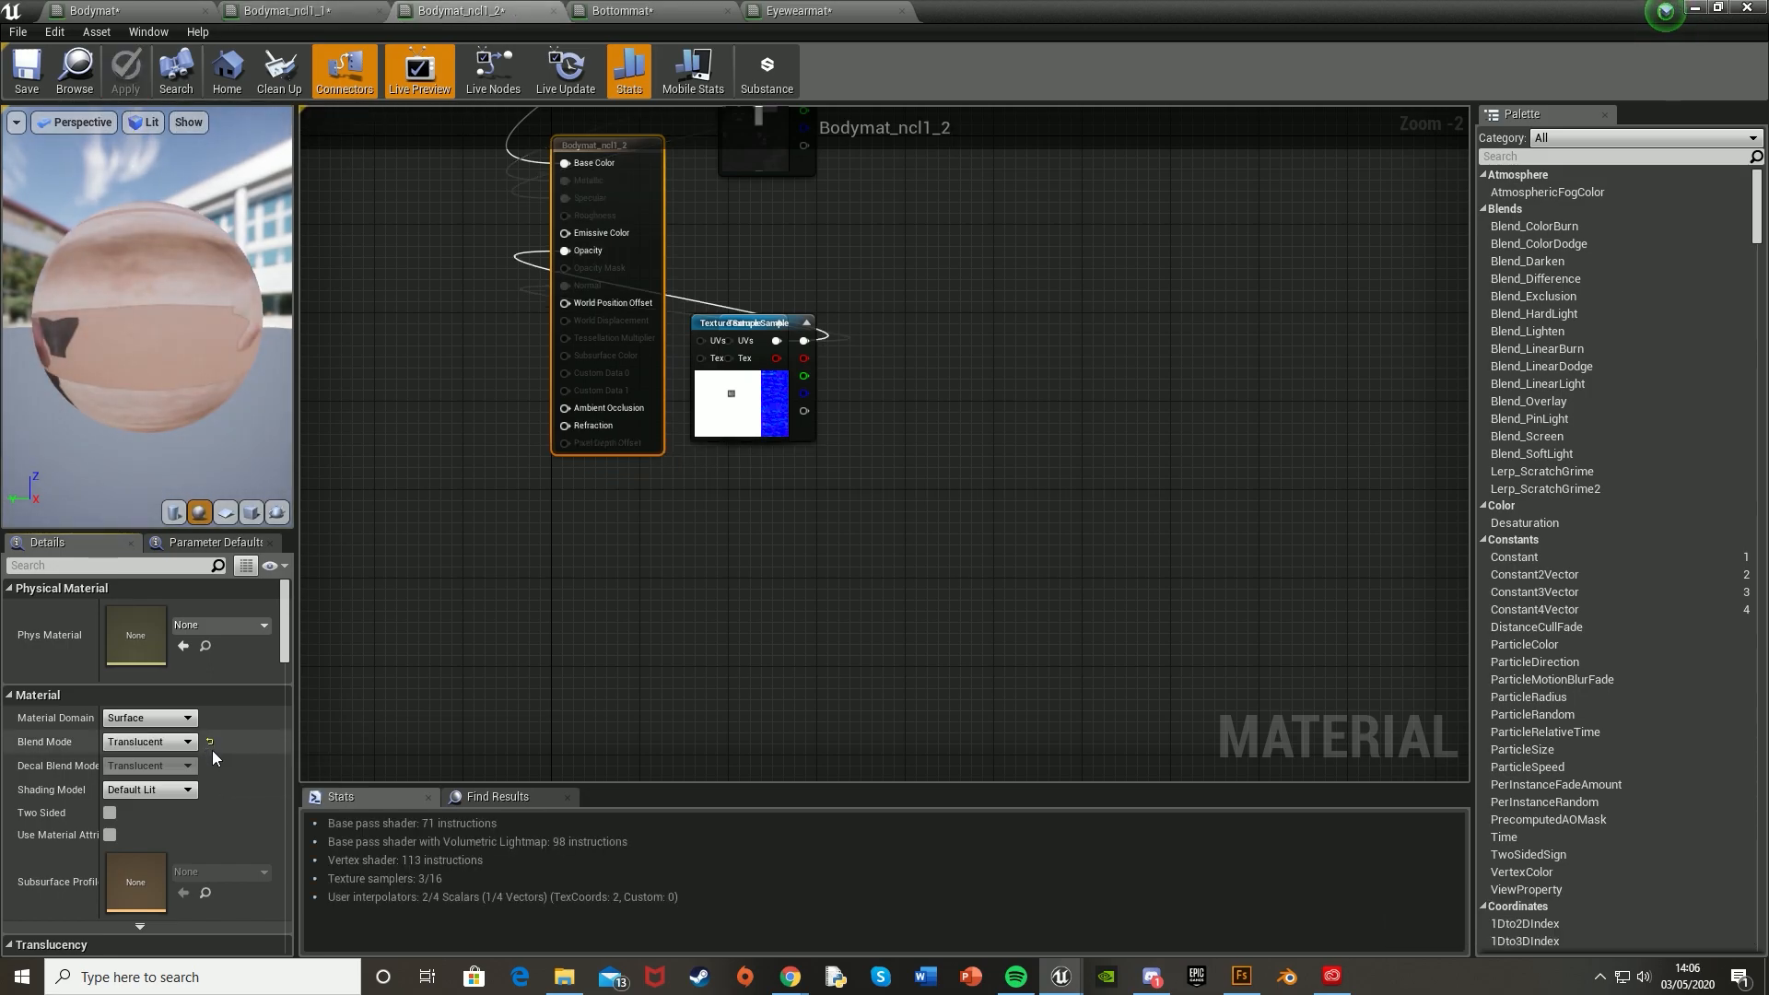
{"action": "left_click", "coordinate": [709, 11]}
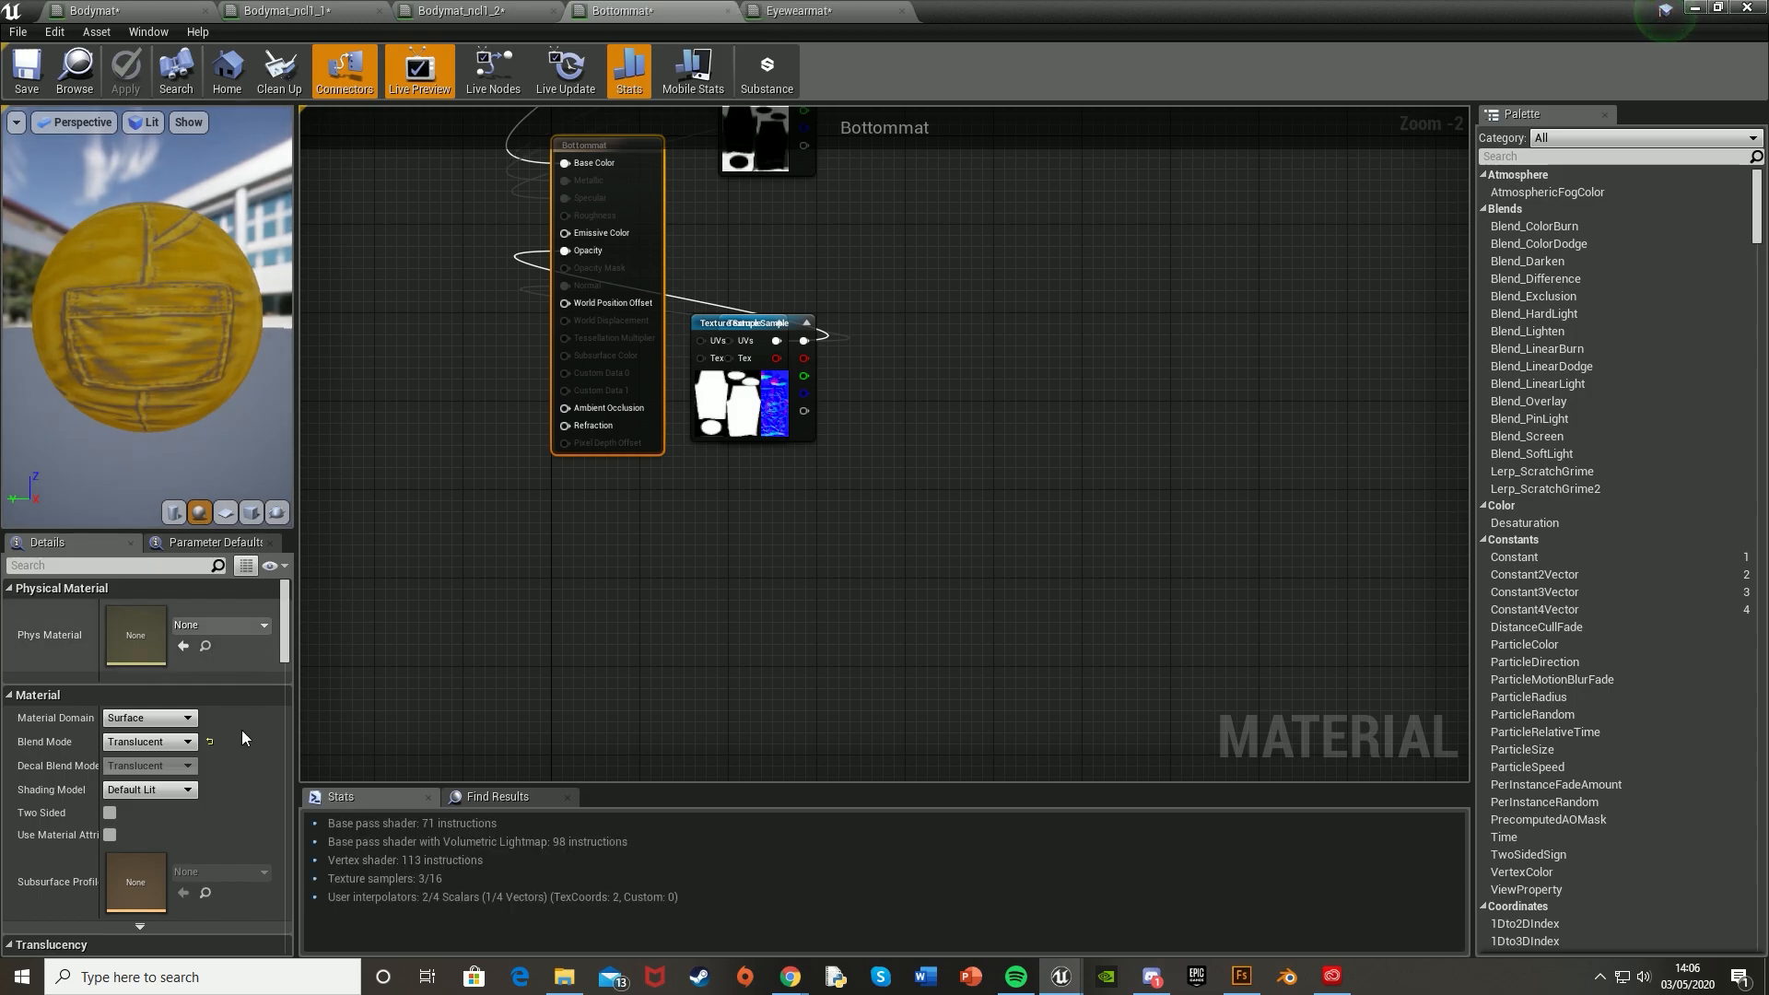
{"action": "left_click", "coordinate": [798, 10]}
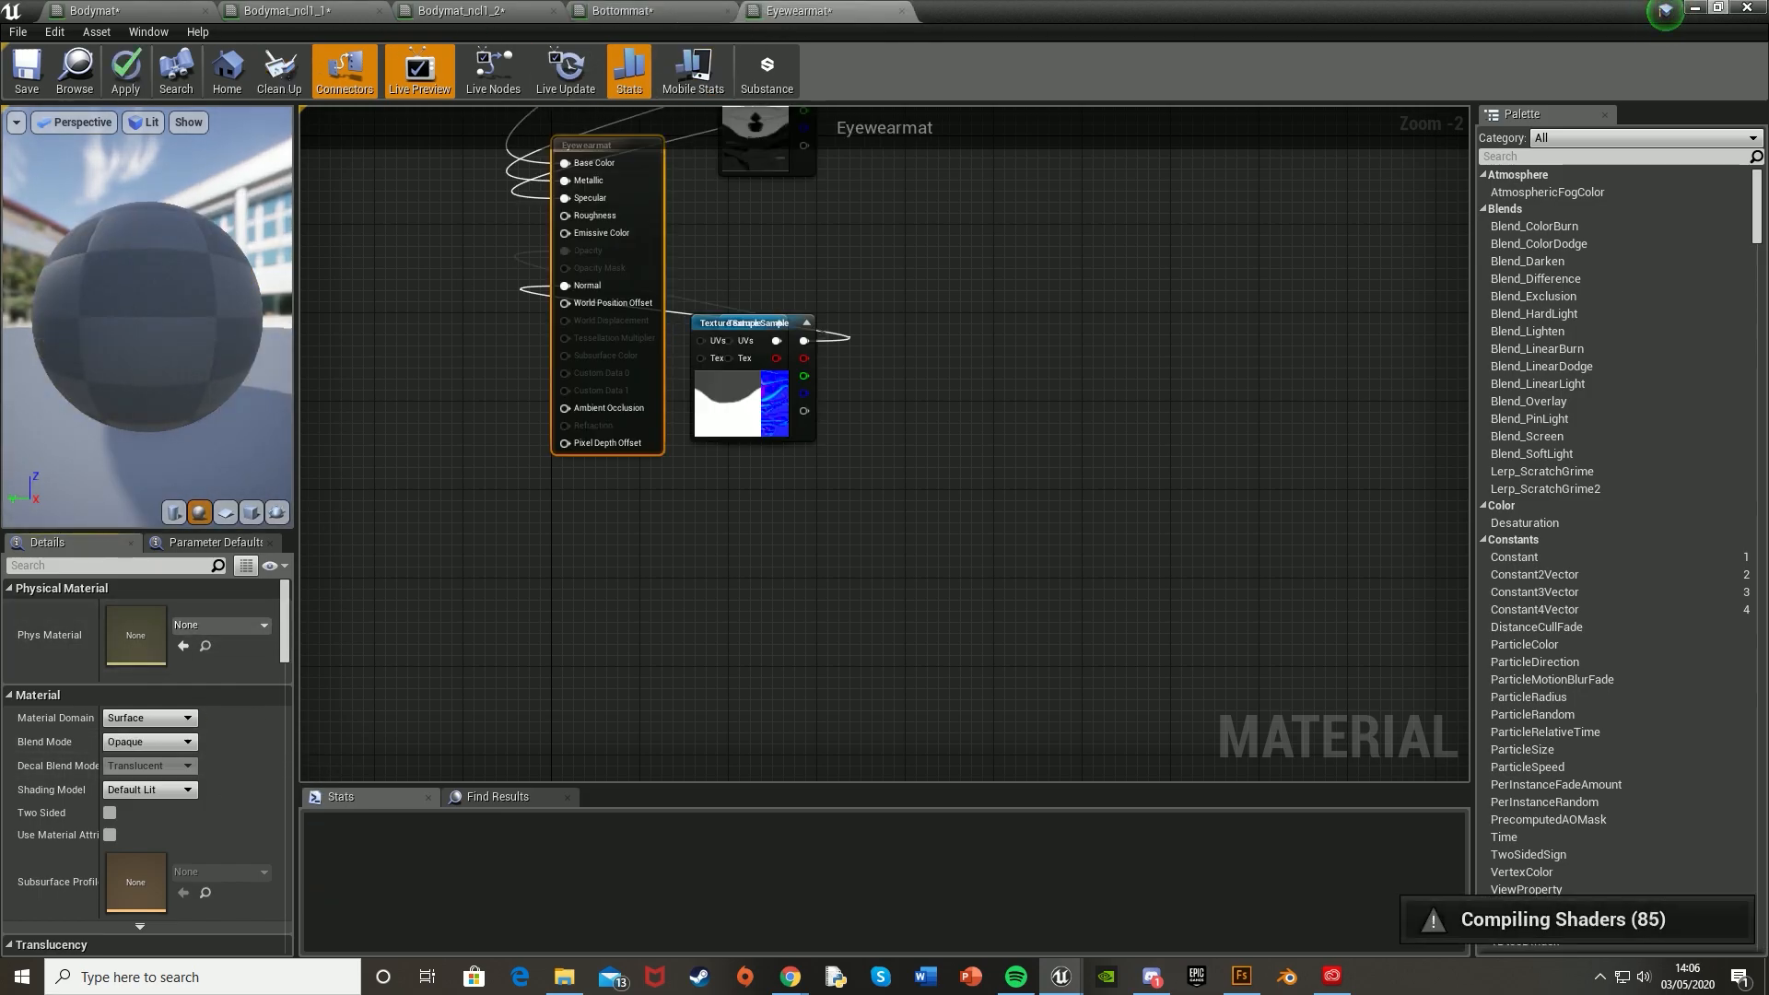
{"action": "left_click", "coordinate": [1747, 8]}
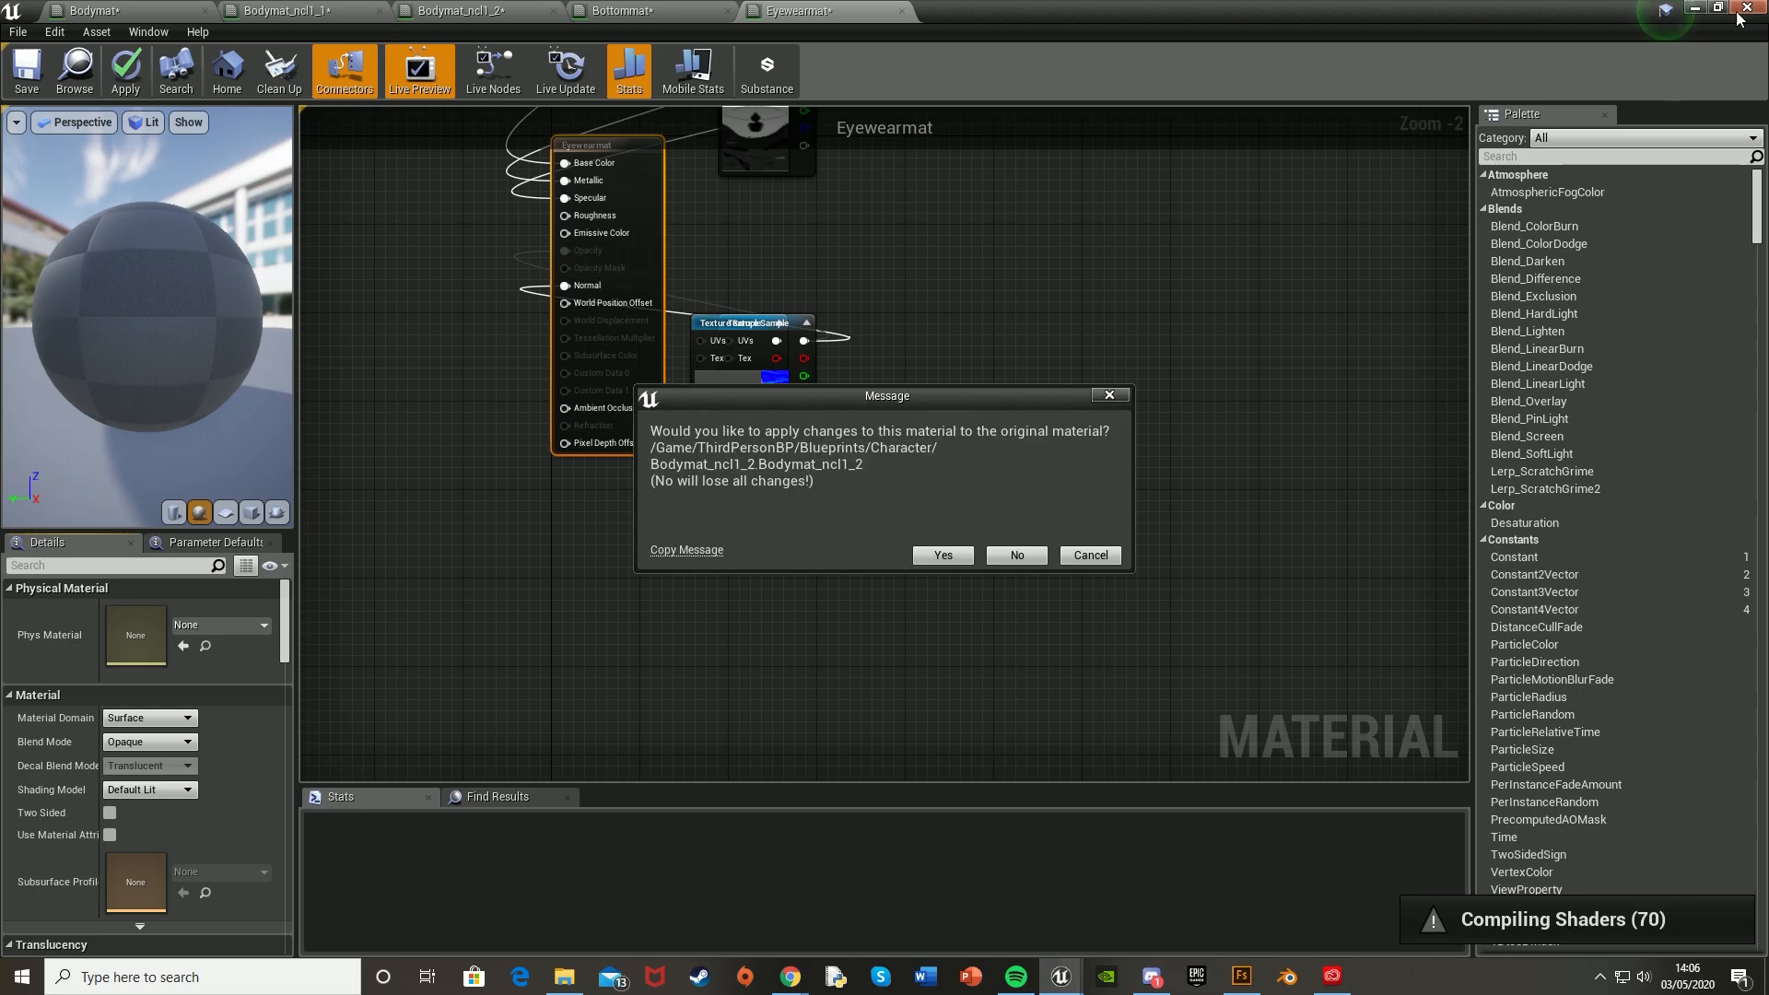
{"action": "left_click", "coordinate": [944, 555]}
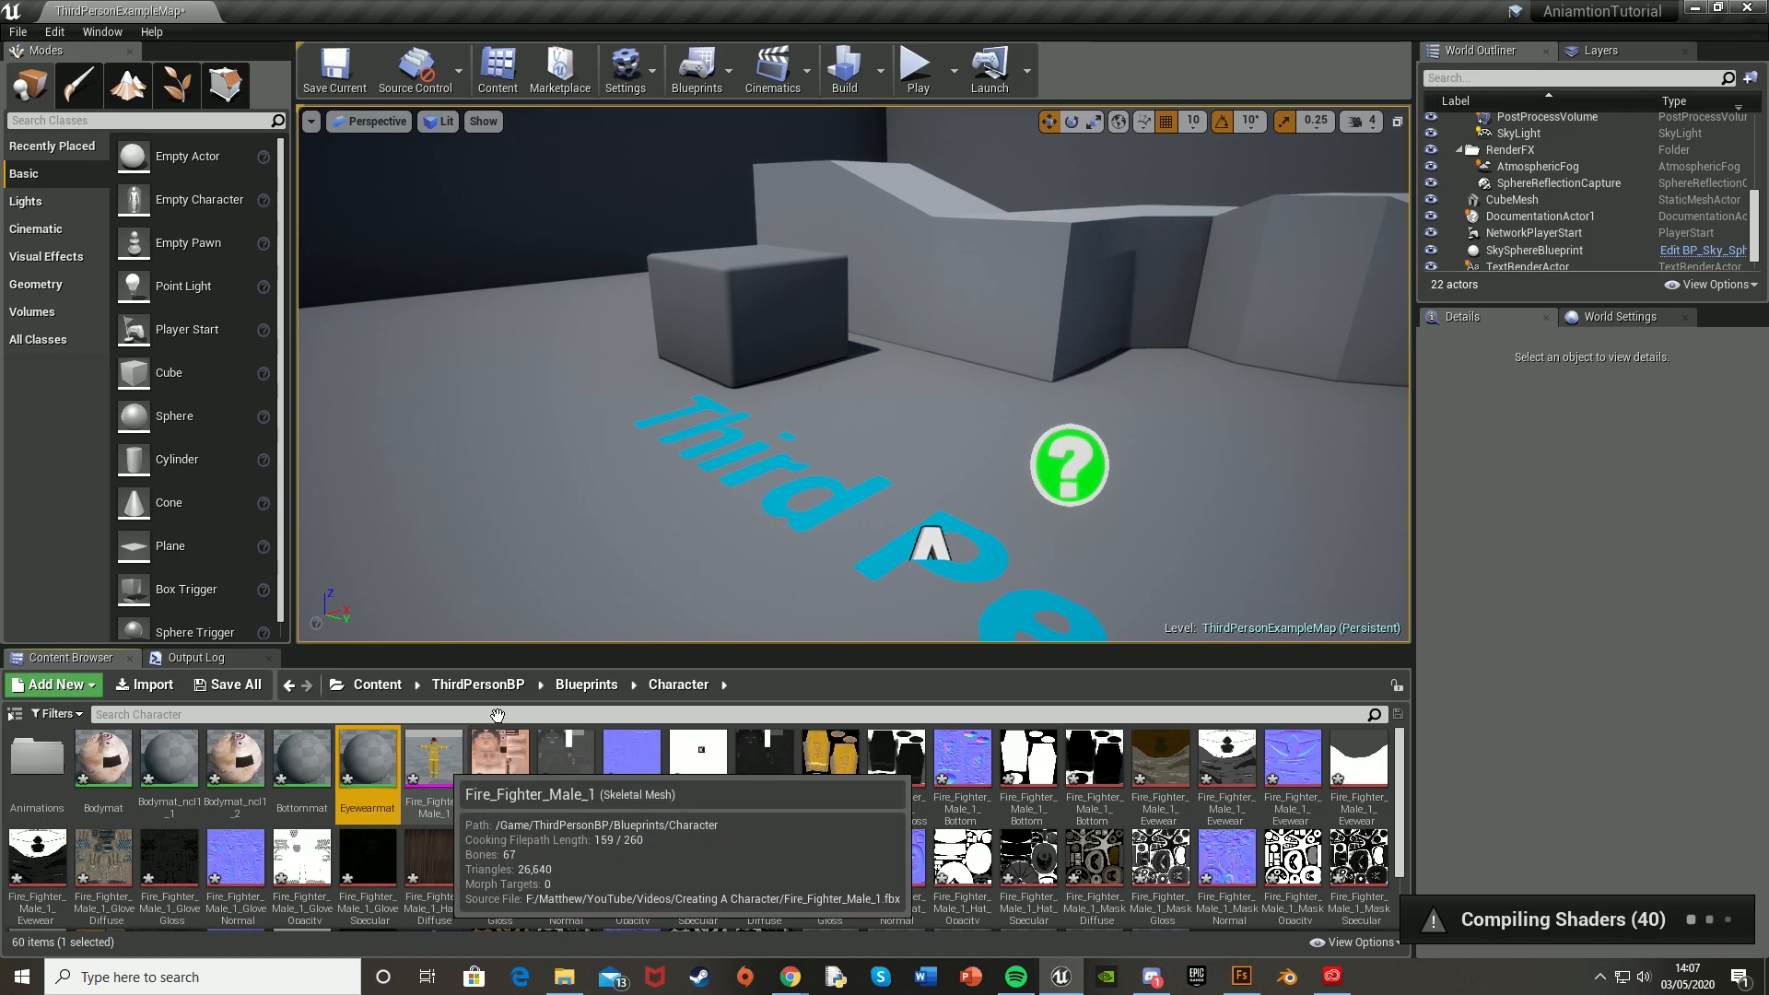
Place the Fire_Fighter_Male_1 skeletal mesh in the level near the cube and view it from the front.
{"action": "left_click_drag", "start_coordinate": [665, 591], "coordinate": [818, 463]}
{"action": "right_click_drag", "start_coordinate": [829, 456], "coordinate": [562, 396]}
{"action": "right_click_drag", "start_coordinate": [829, 396], "coordinate": [944, 386]}
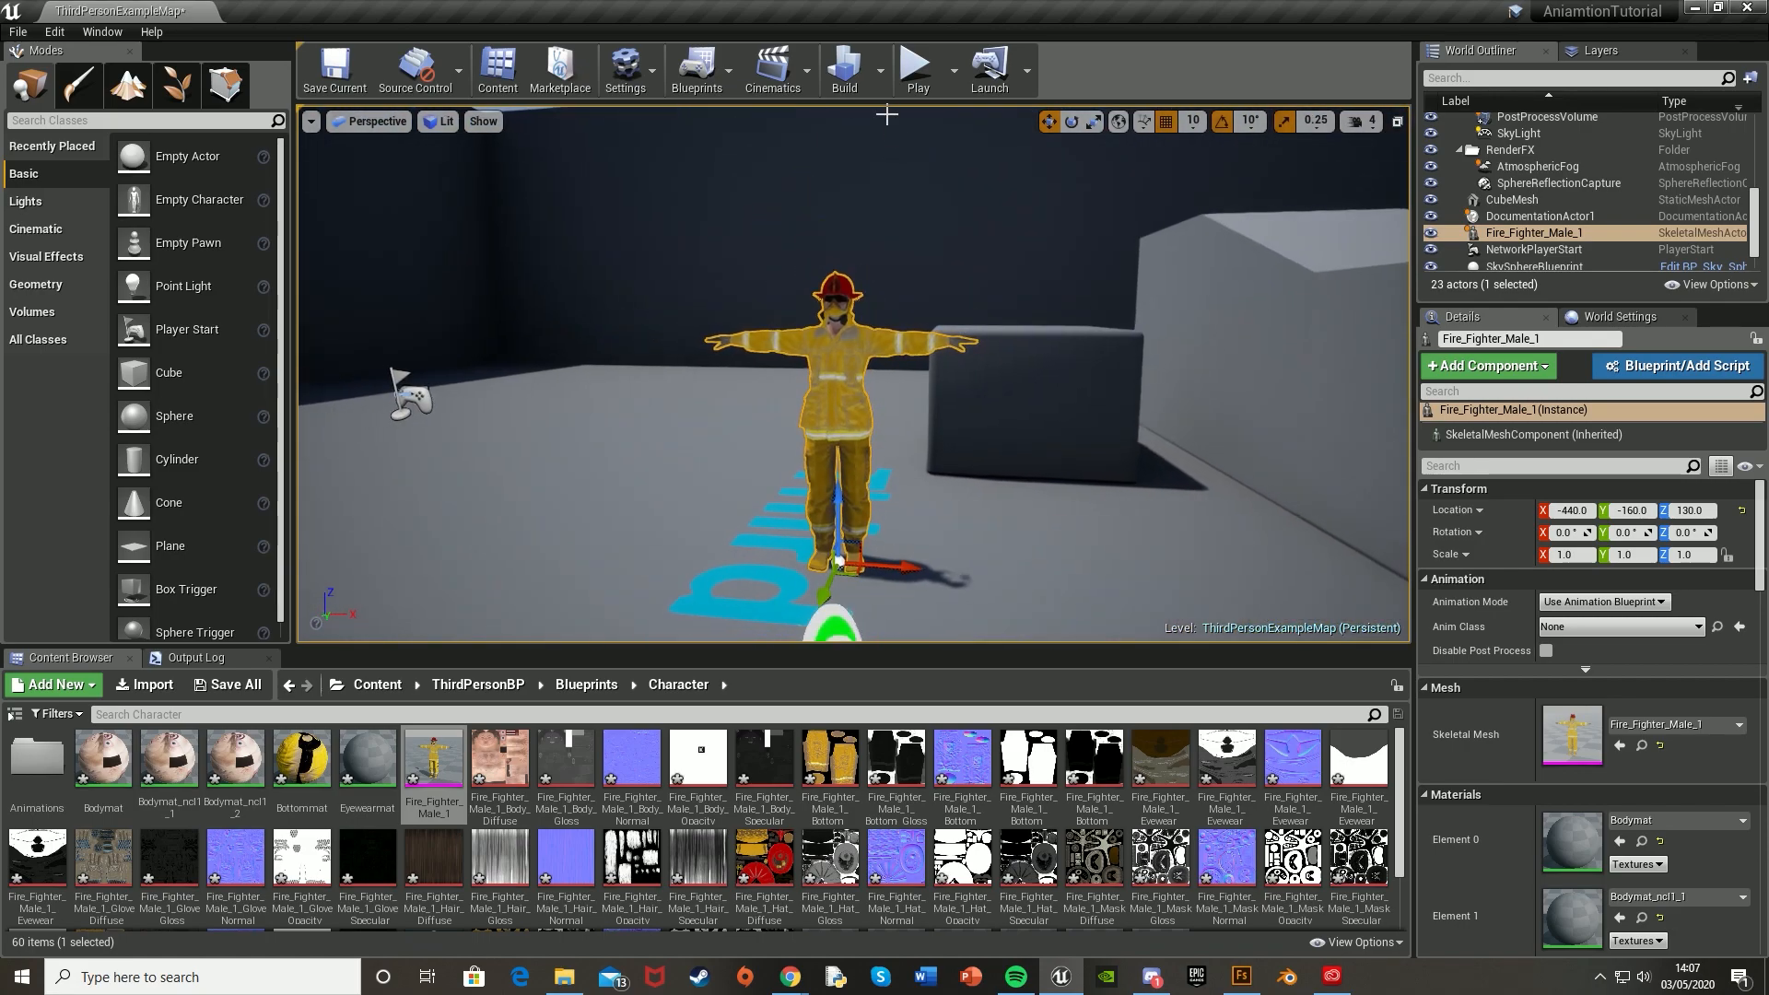
Play the level and run the mannequin around the firefighter to check its materials, ending the play session.
{"action": "key", "text": "alt+p"}
{"action": "key", "text": "w"}
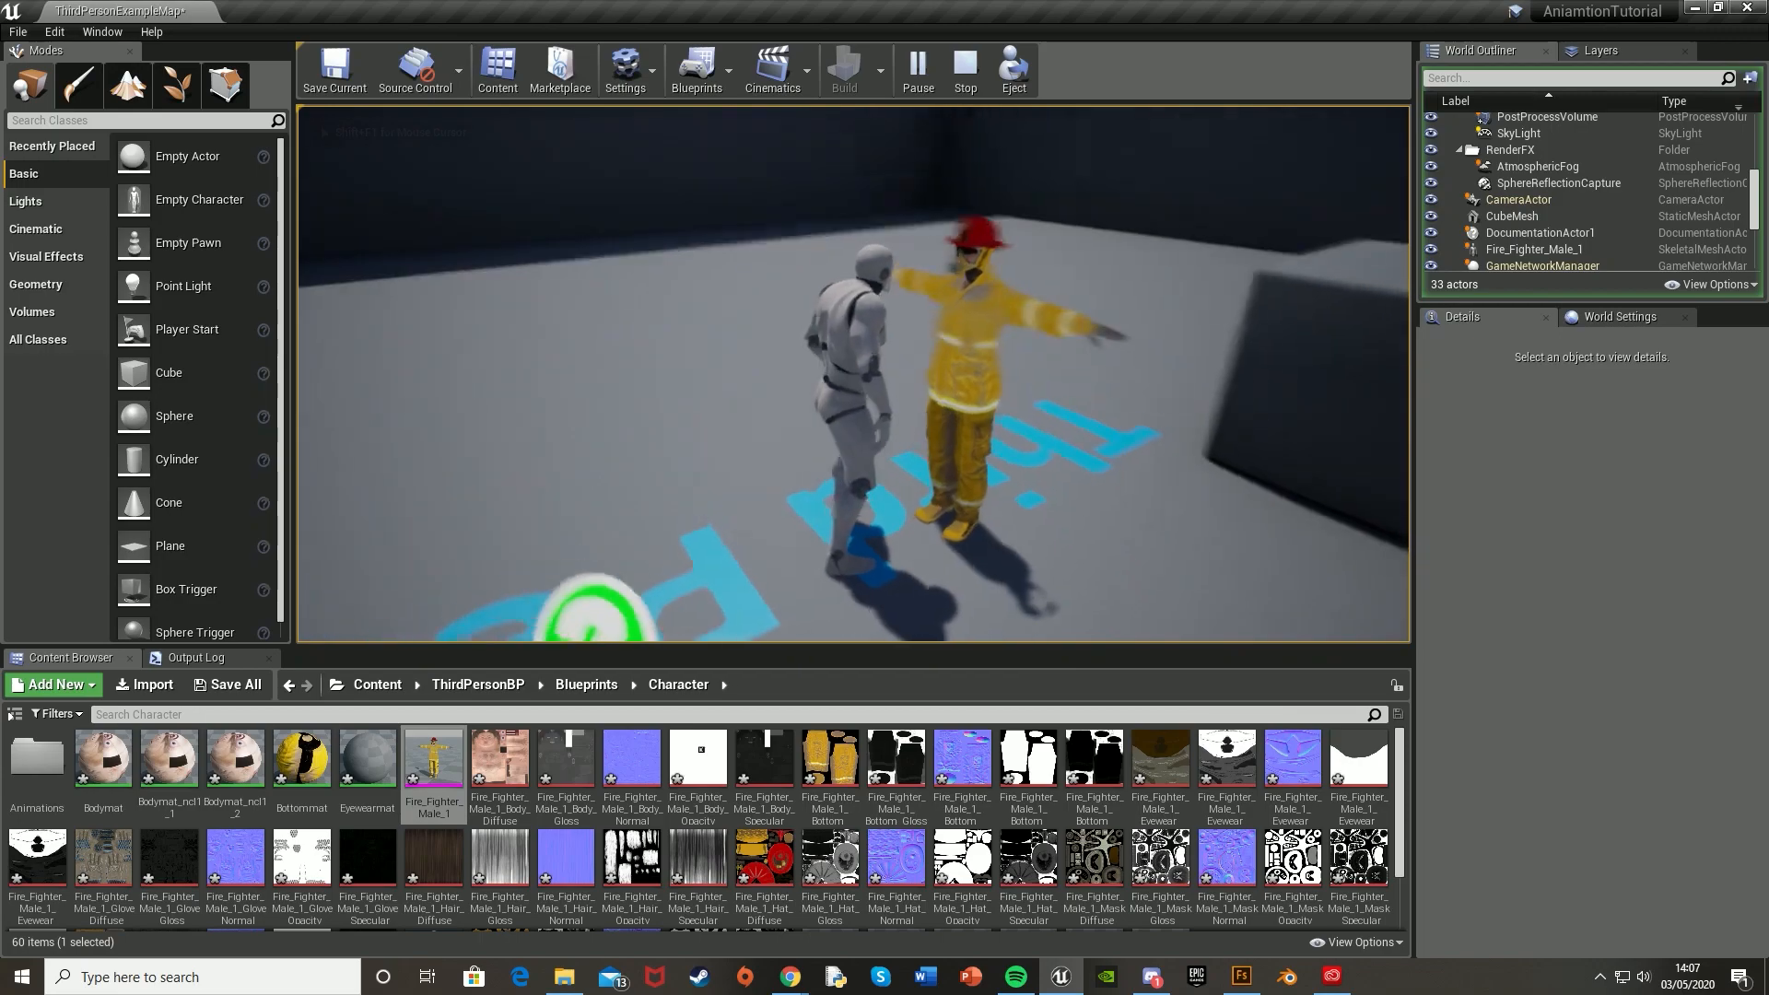
{"action": "key", "text": "d"}
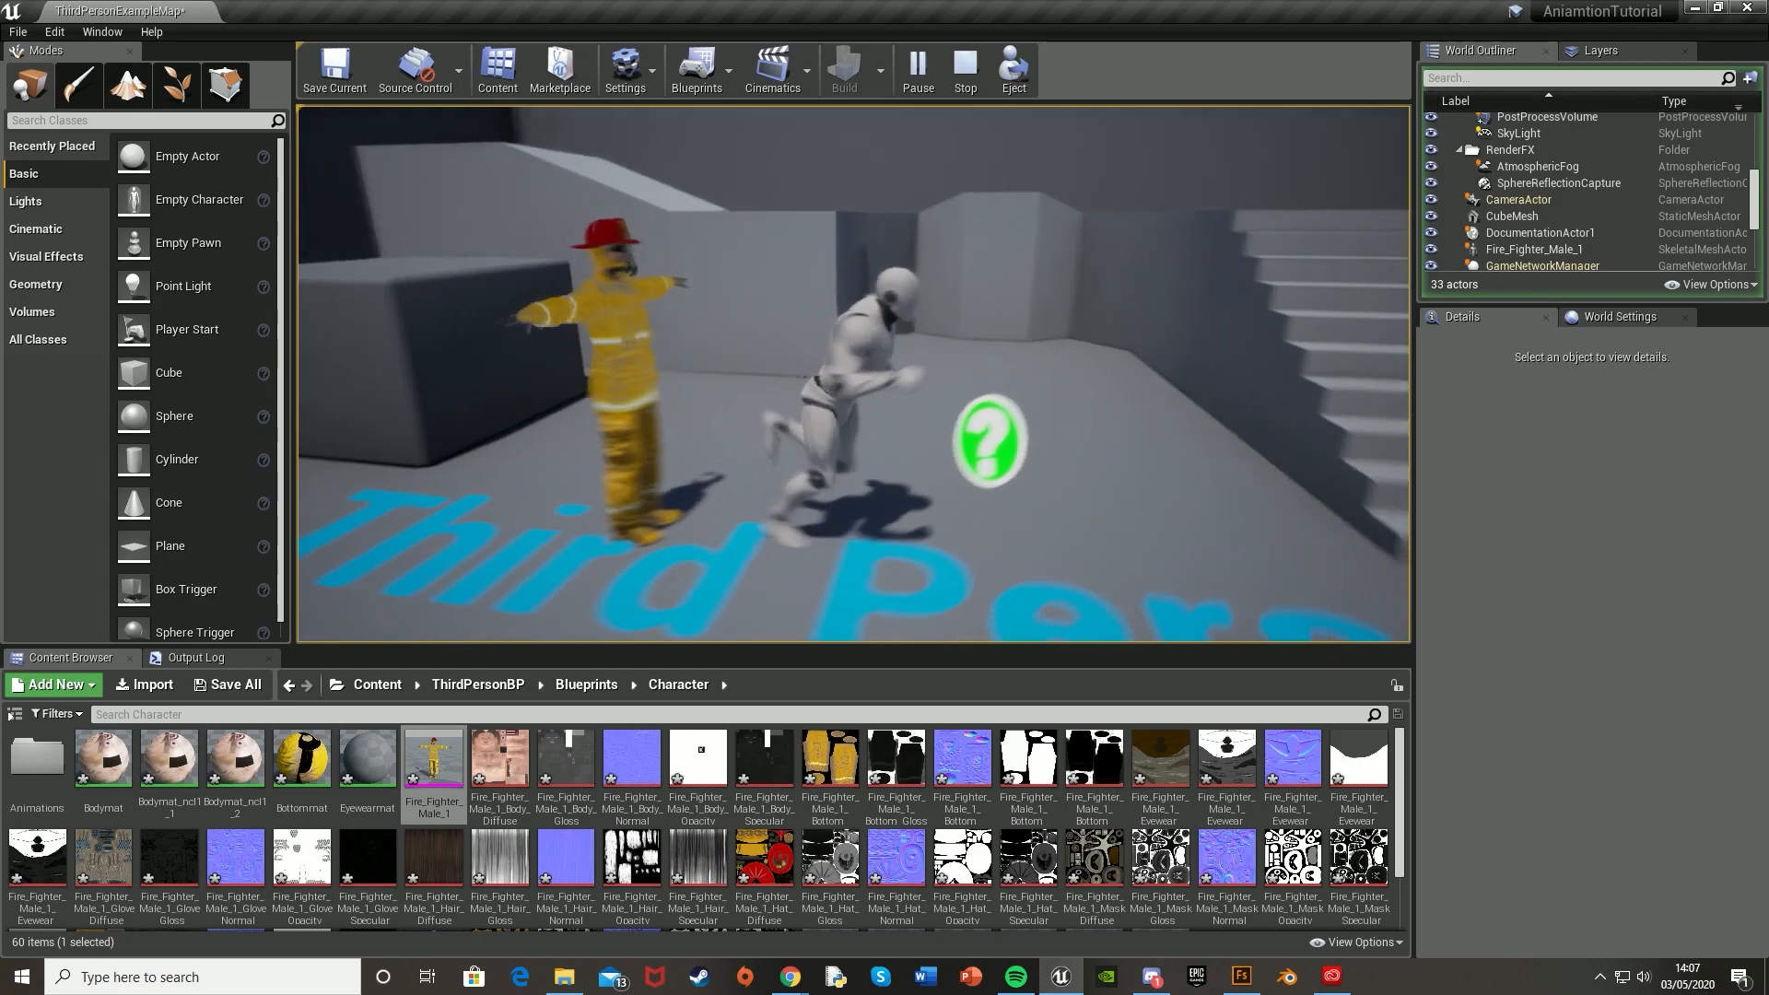
{"action": "key", "text": "a"}
{"action": "key", "text": "d"}
{"action": "key", "text": "w"}
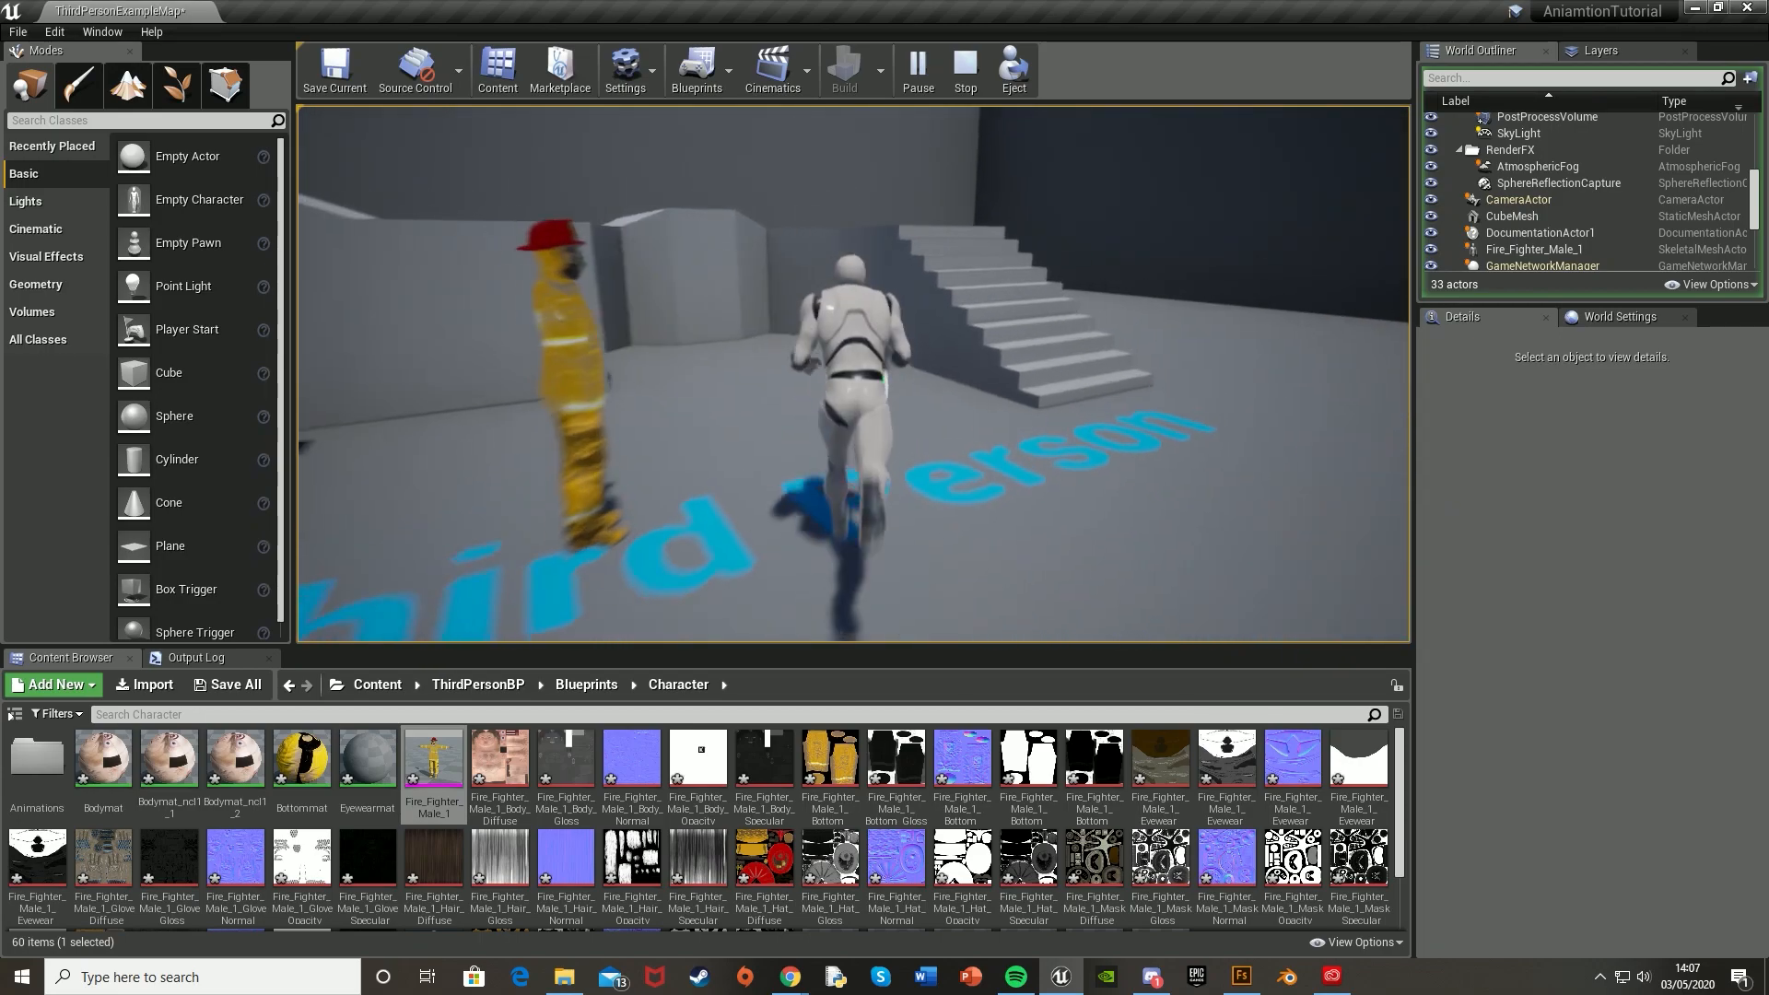
{"action": "key", "text": "d"}
{"action": "key", "text": "Escape"}
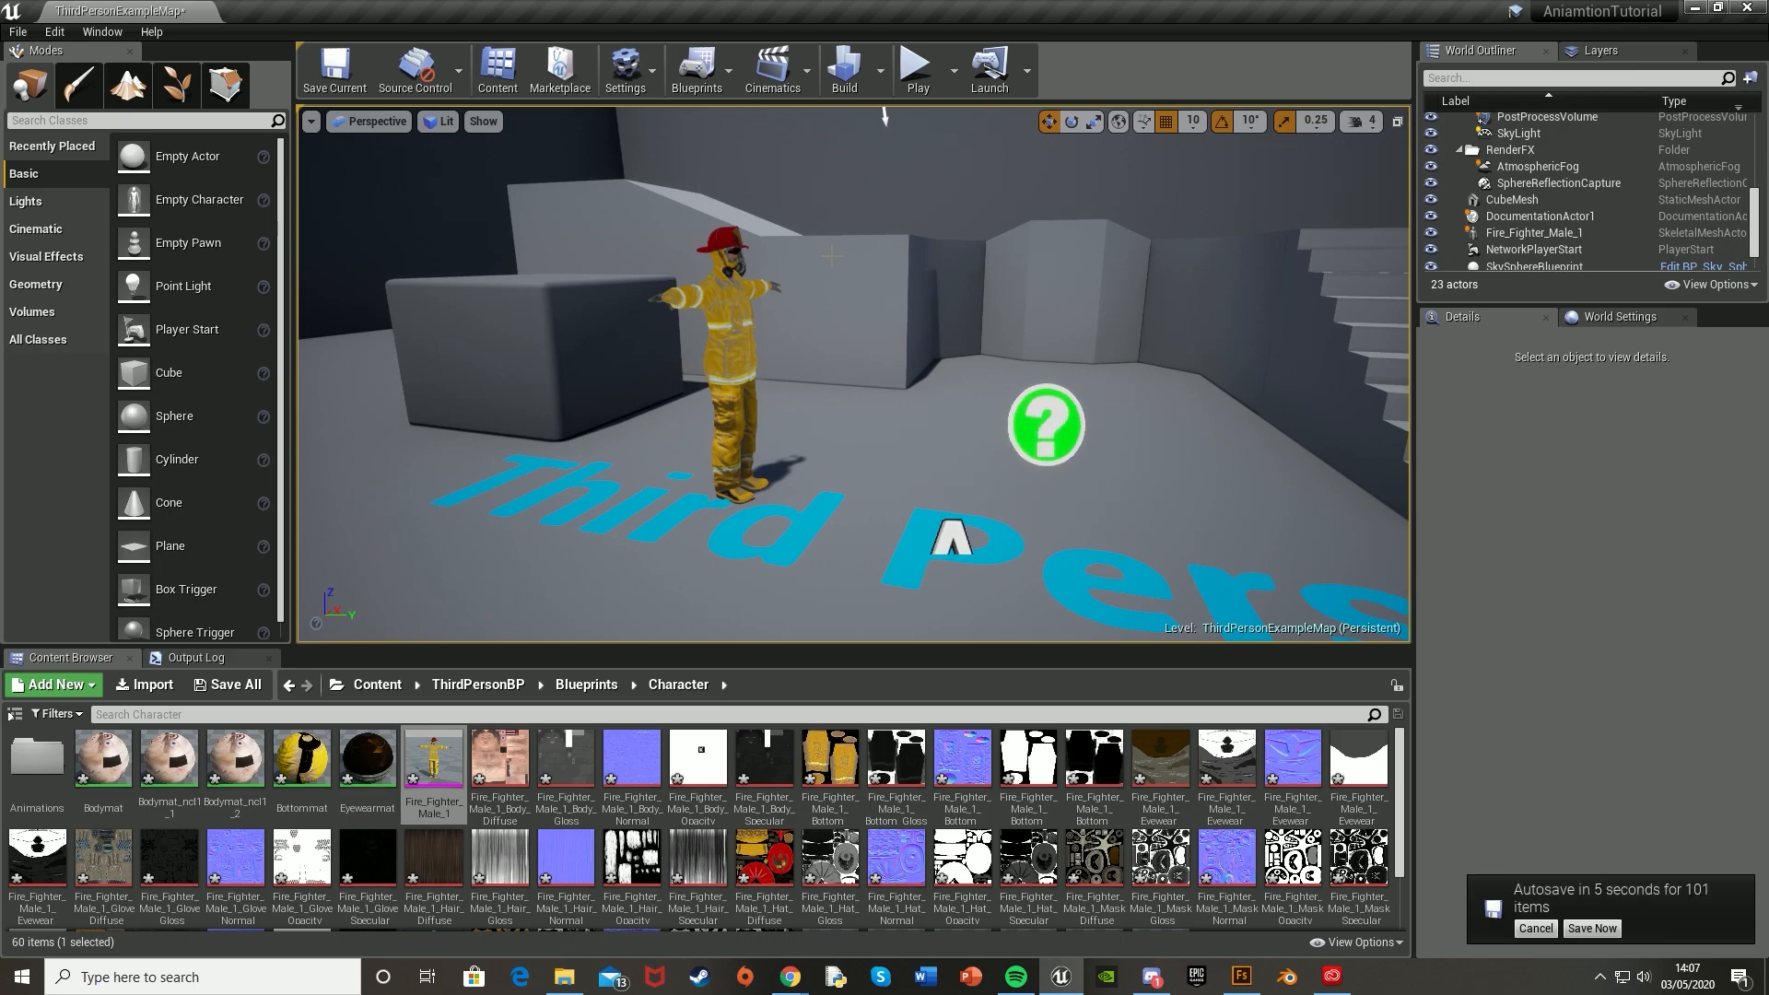
{"action": "right_click_drag", "start_coordinate": [832, 256], "coordinate": [846, 276]}
{"action": "key", "text": "s"}
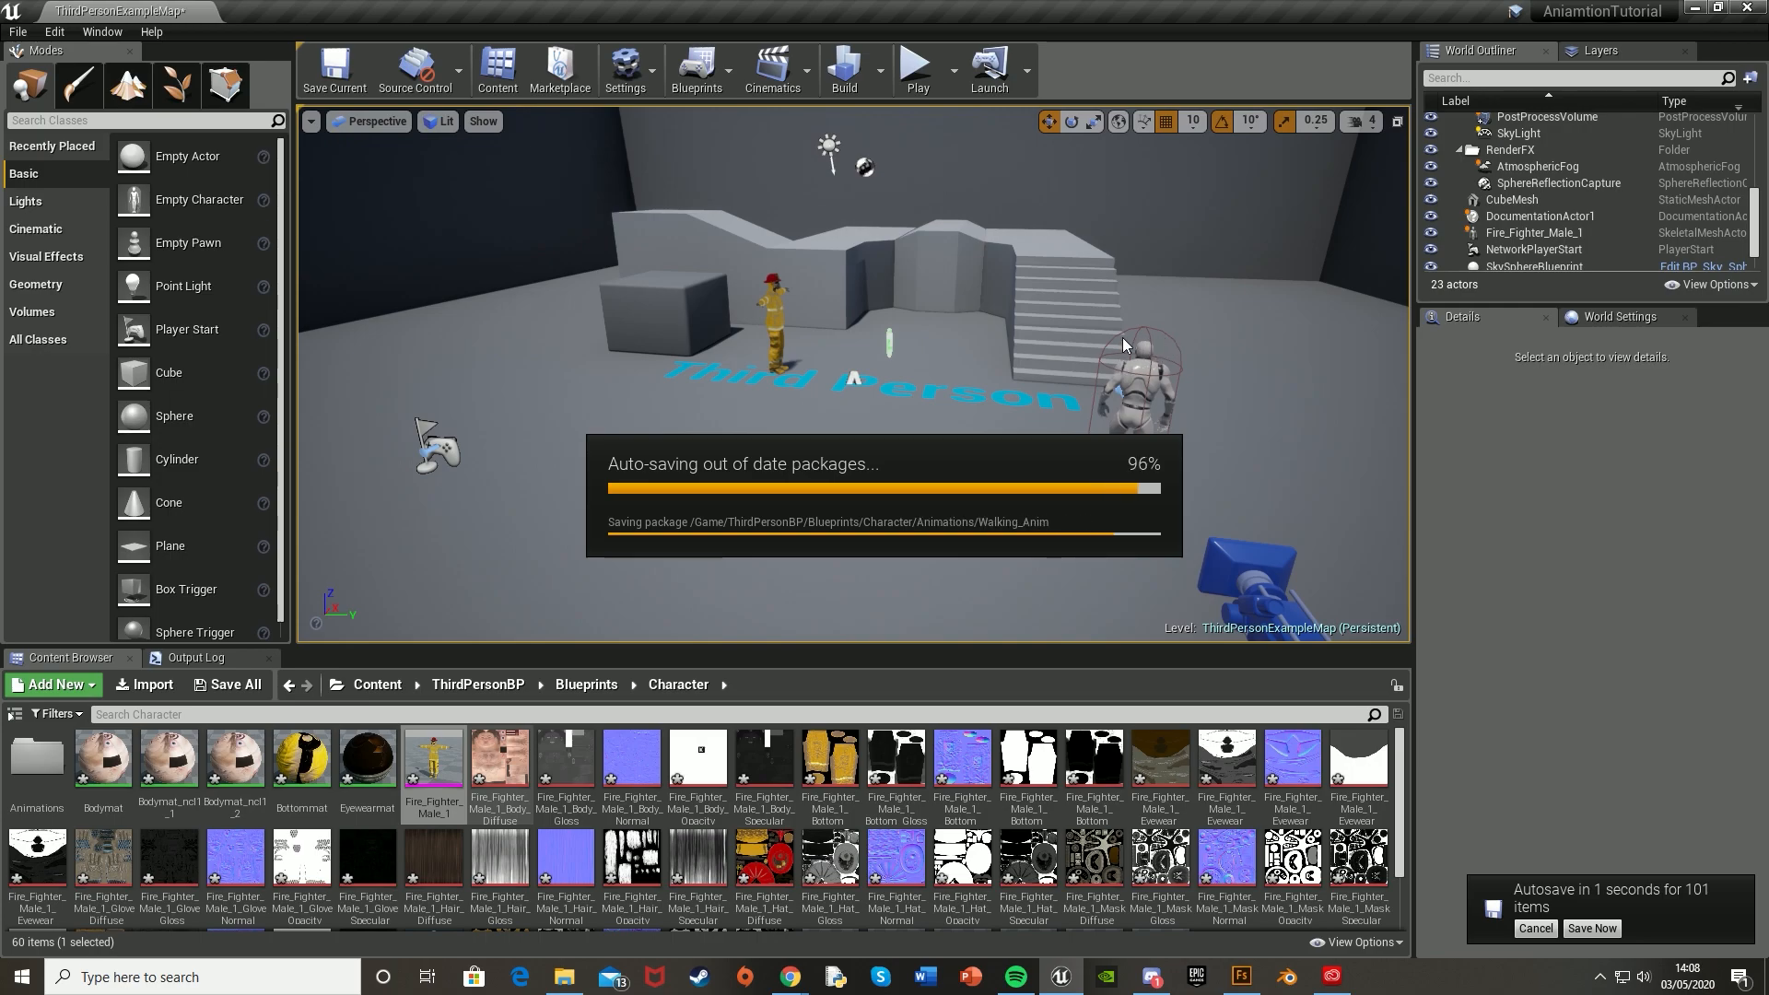
{"action": "key", "text": "w"}
{"action": "right_click_drag", "start_coordinate": [1125, 245], "coordinate": [714, 263]}
{"action": "key", "text": "w"}
{"action": "key", "text": "d"}
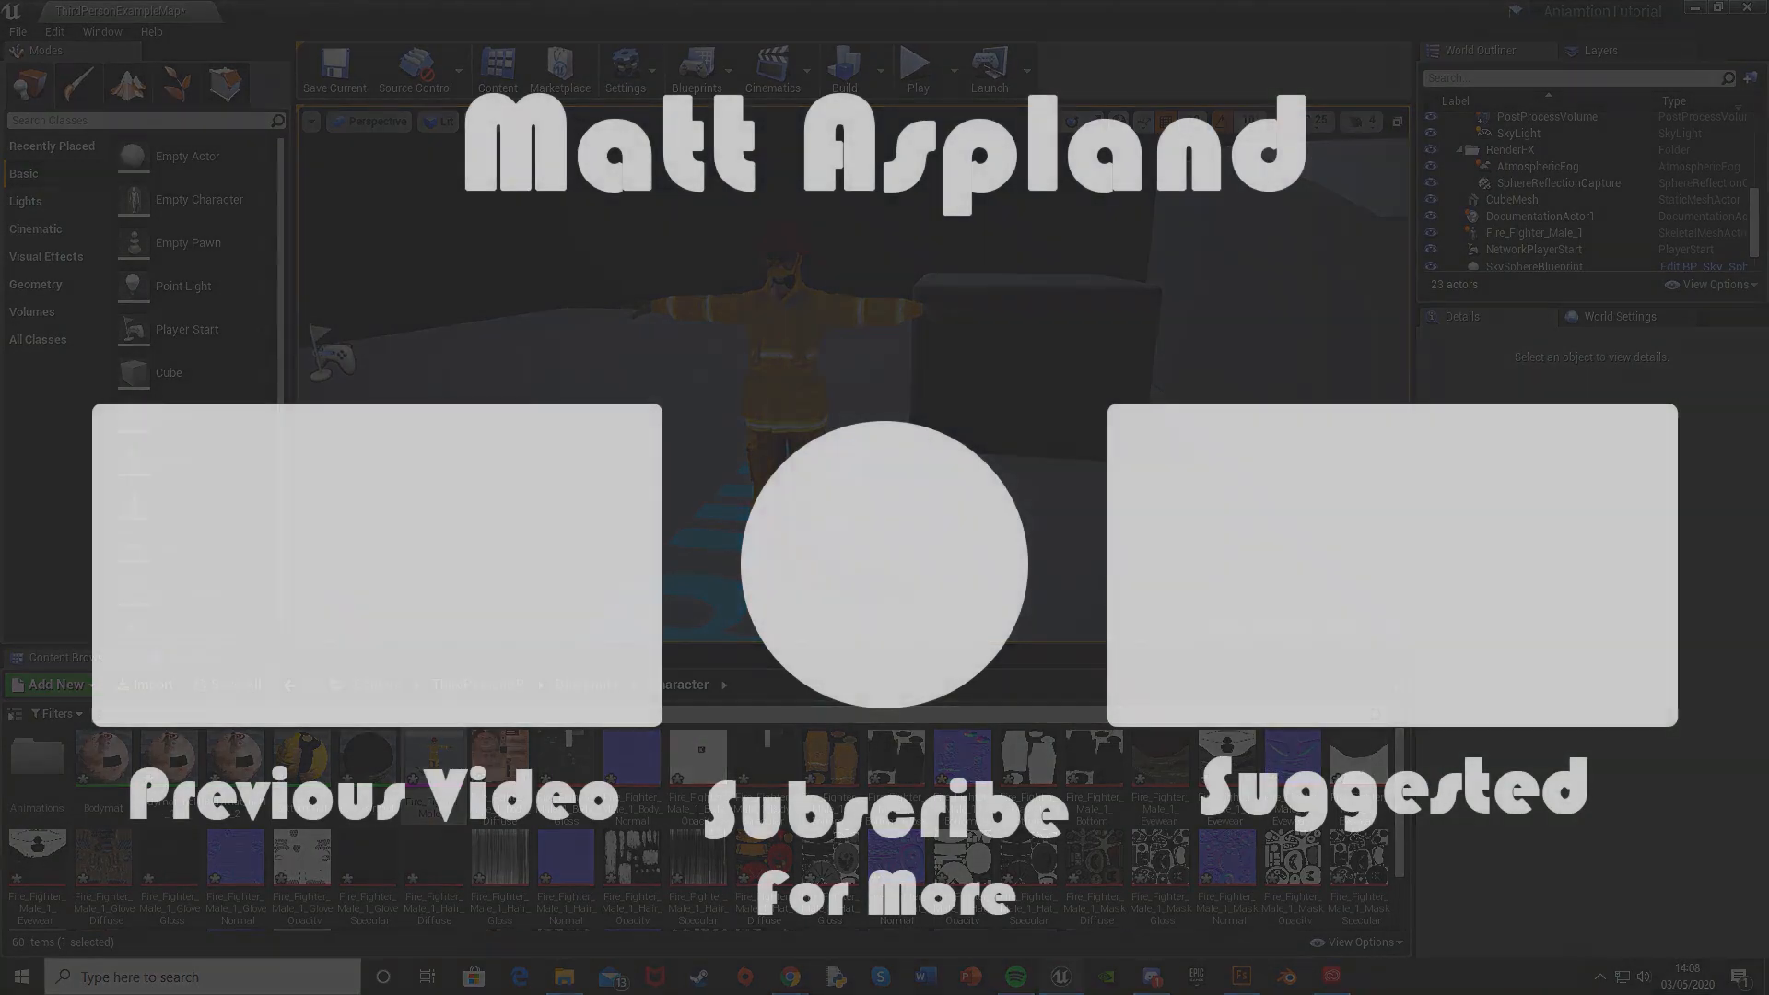